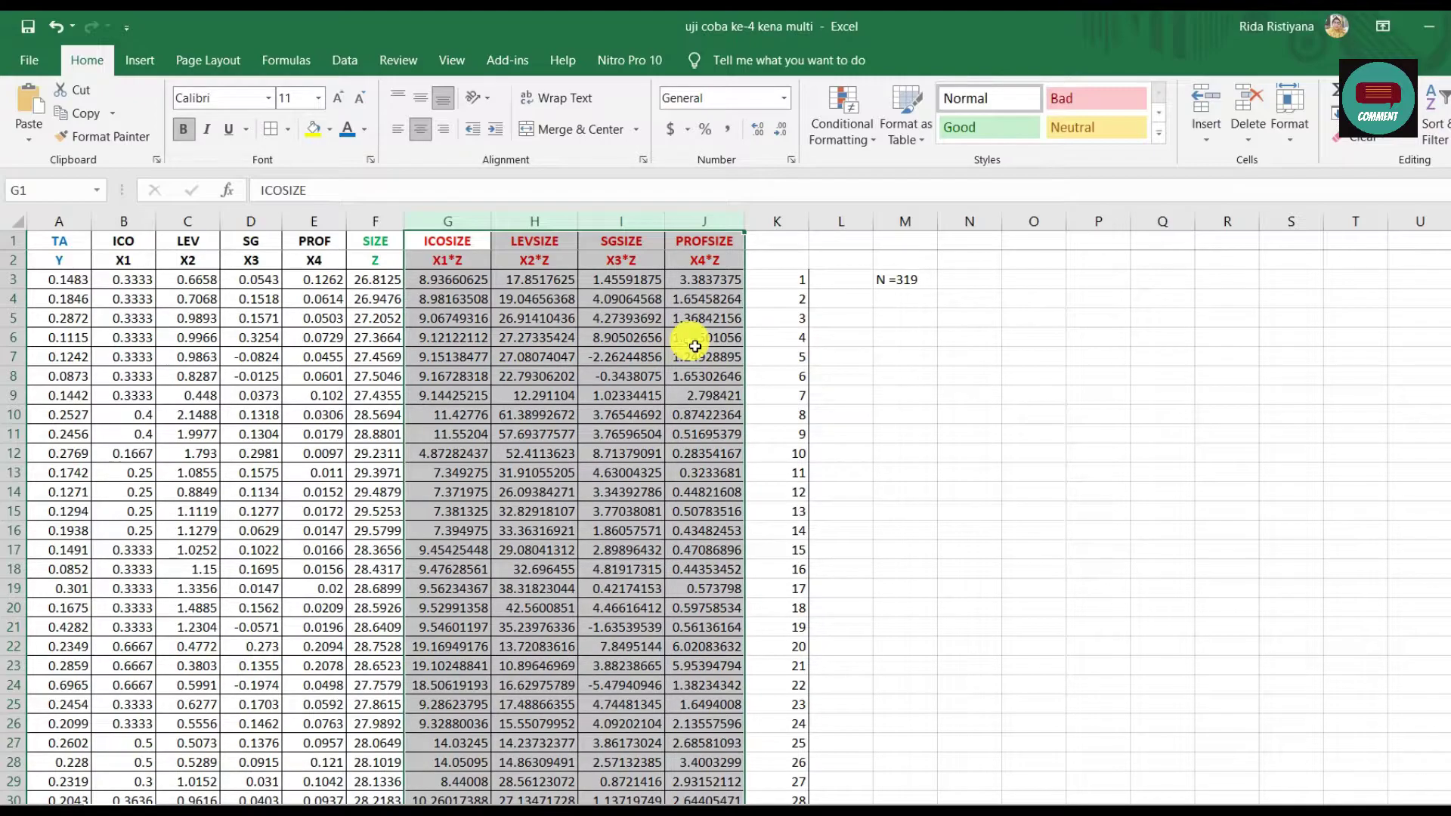
- Examine the interaction columns ICOSIZE, LEVSIZE, SGSIZE and PROFSIZE, comparing ICO and SIZE with their product in row 3
click(521, 279)
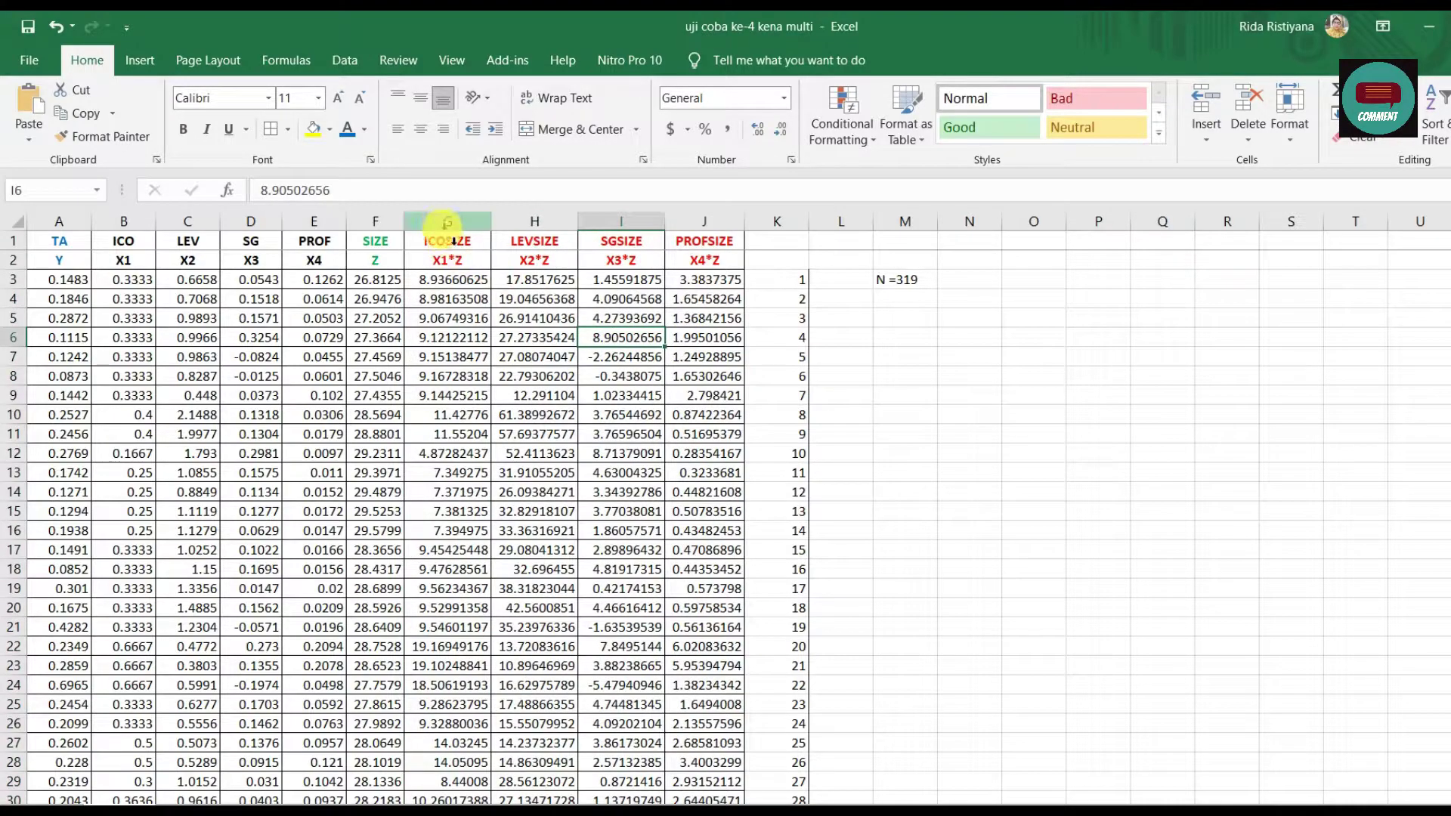
click(446, 221)
click(555, 221)
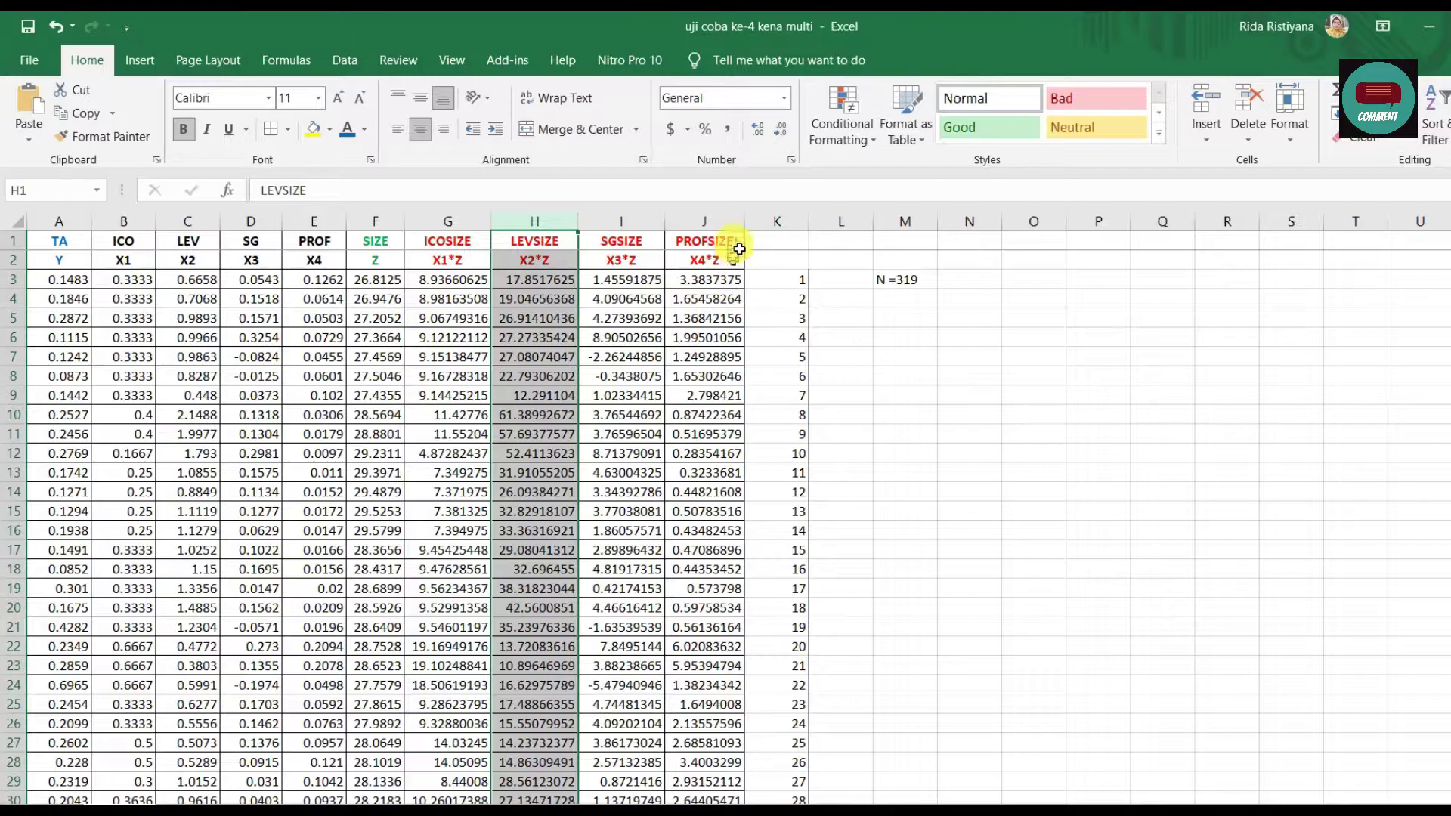
click(447, 221)
click(463, 324)
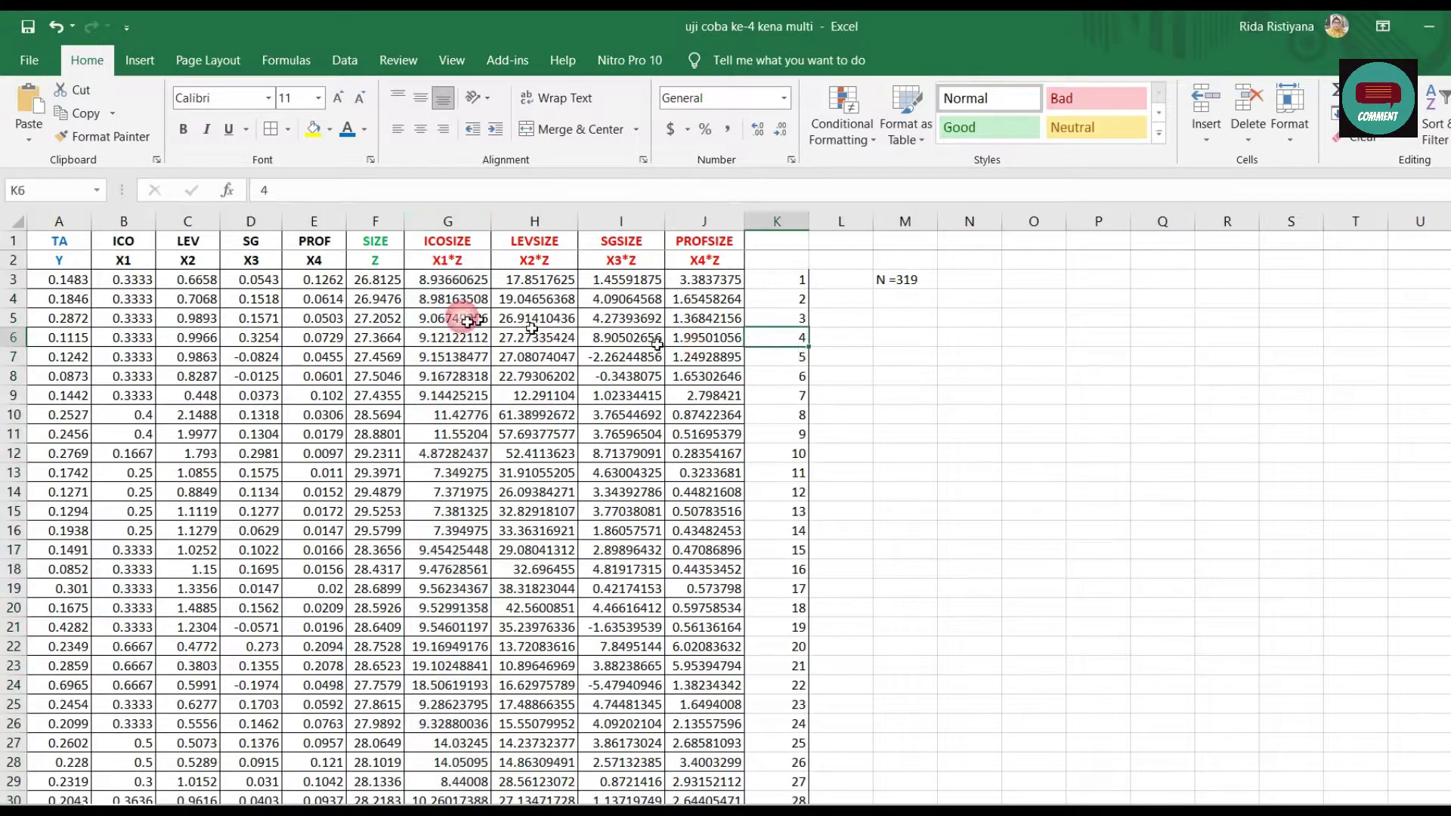
click(445, 281)
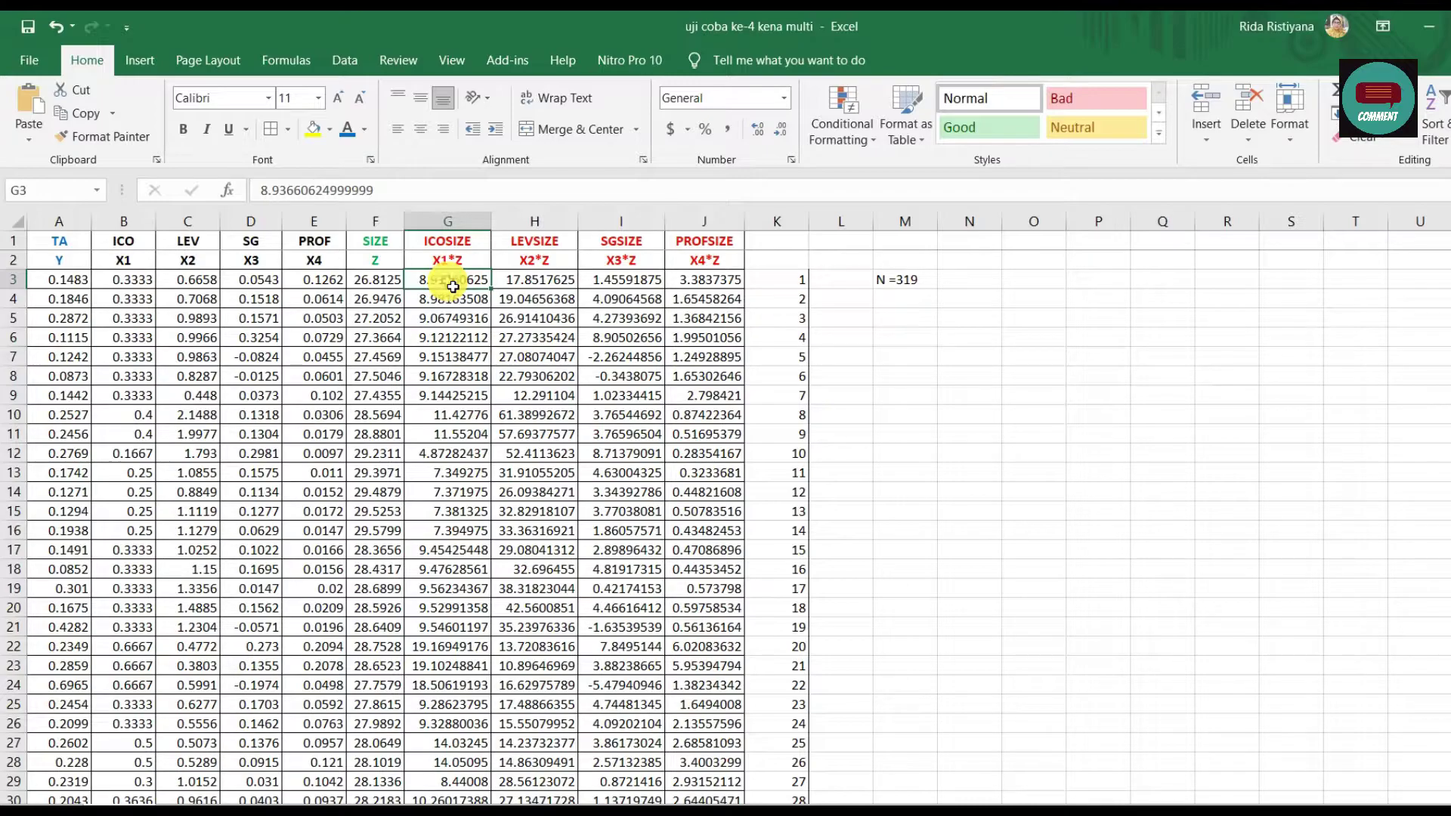
click(131, 284)
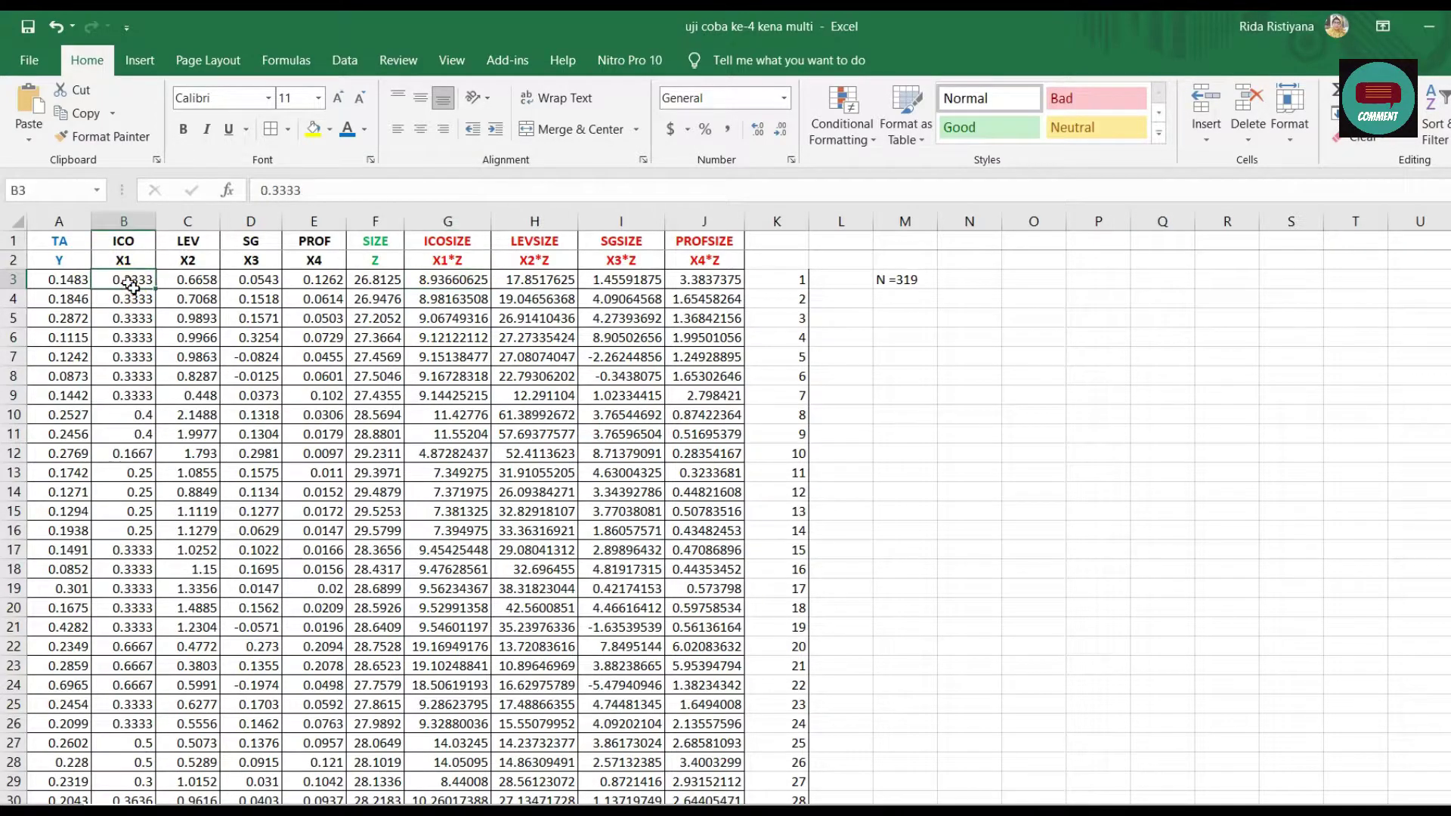
click(389, 282)
click(453, 280)
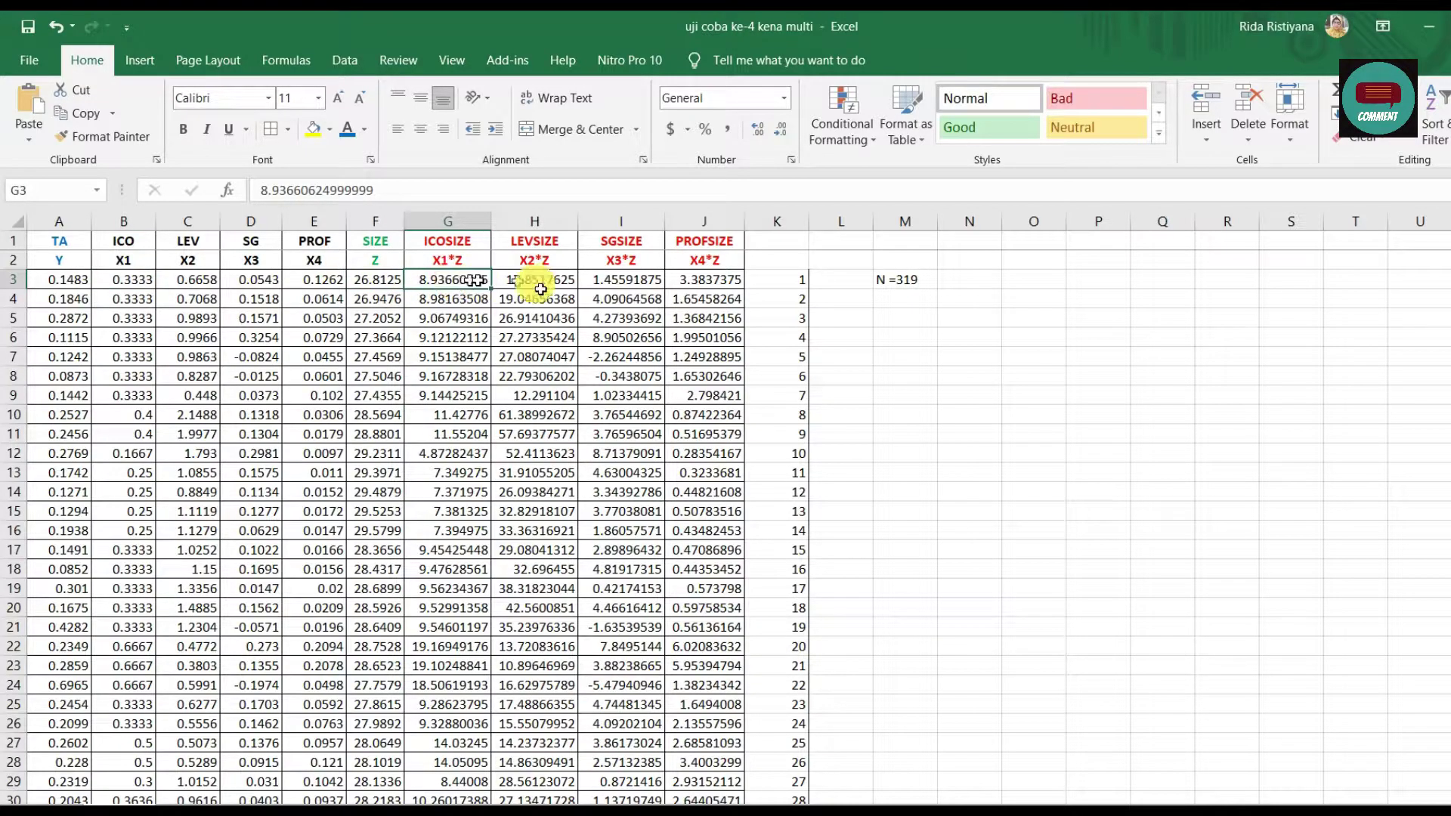
click(1141, 414)
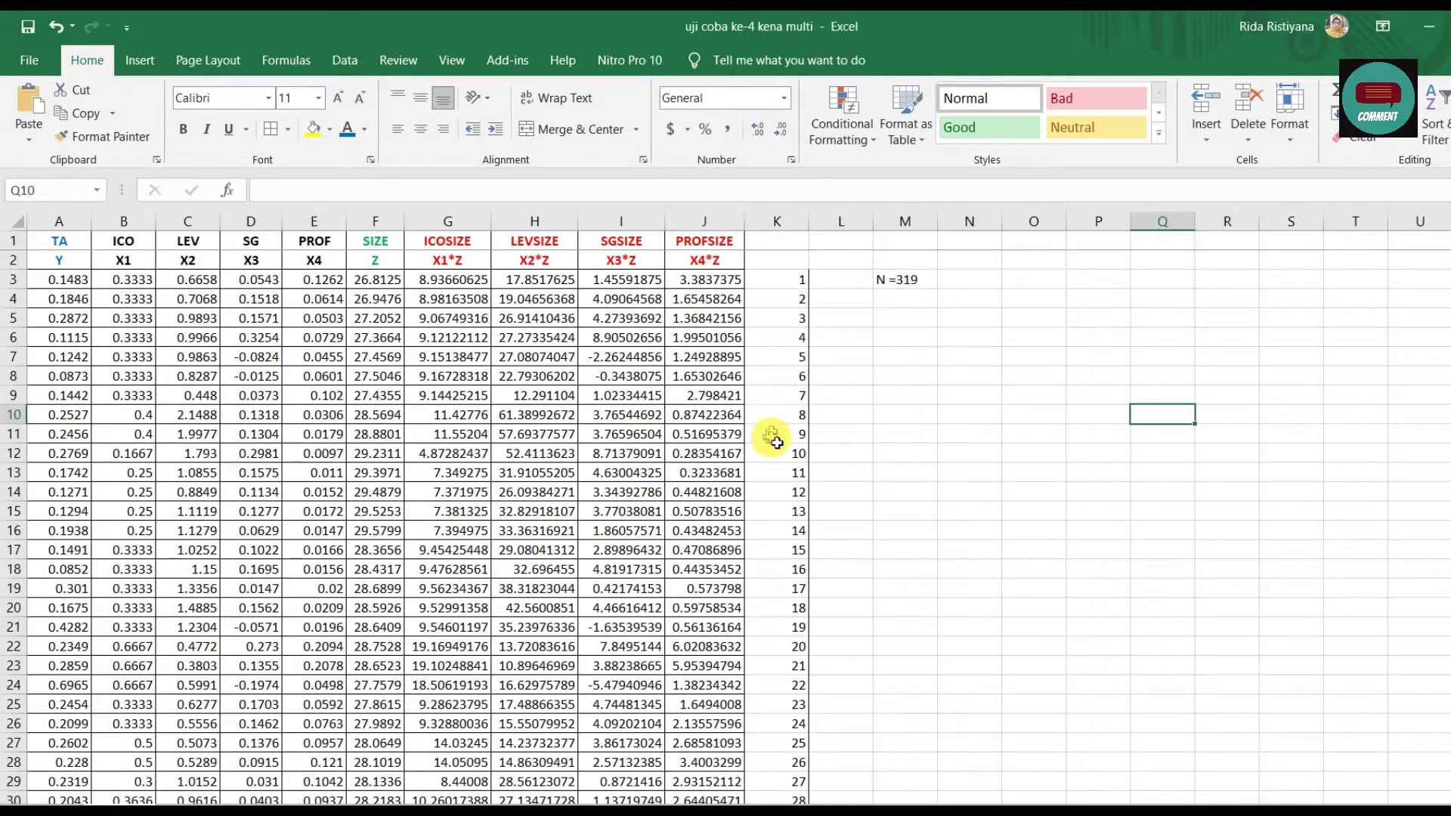
- Check the numbering at the end of the data table against the sample size note in cell M3
scroll(763, 424, down, 20)
scroll(756, 418, down, 20)
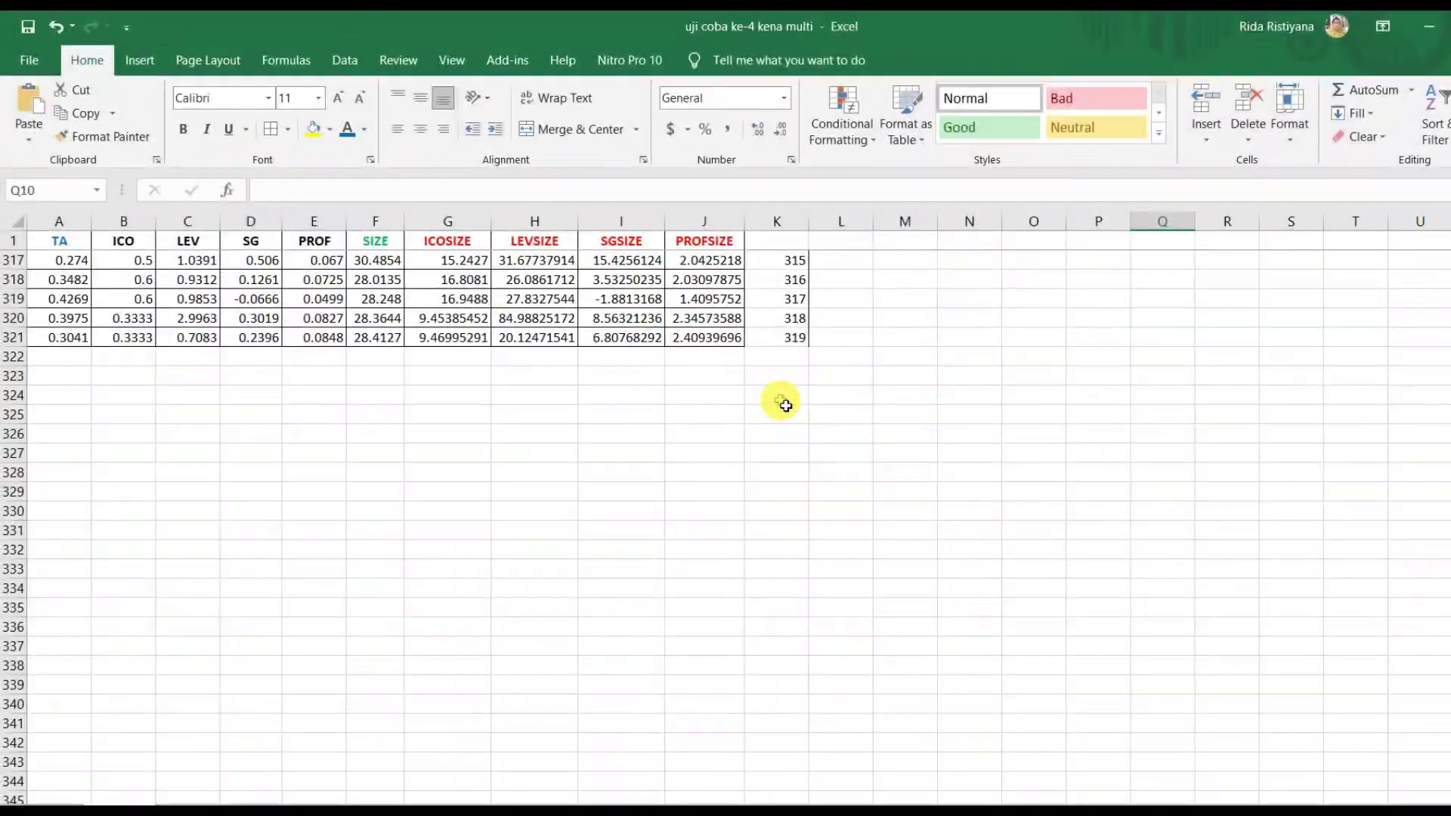
scroll(778, 401, up, 3)
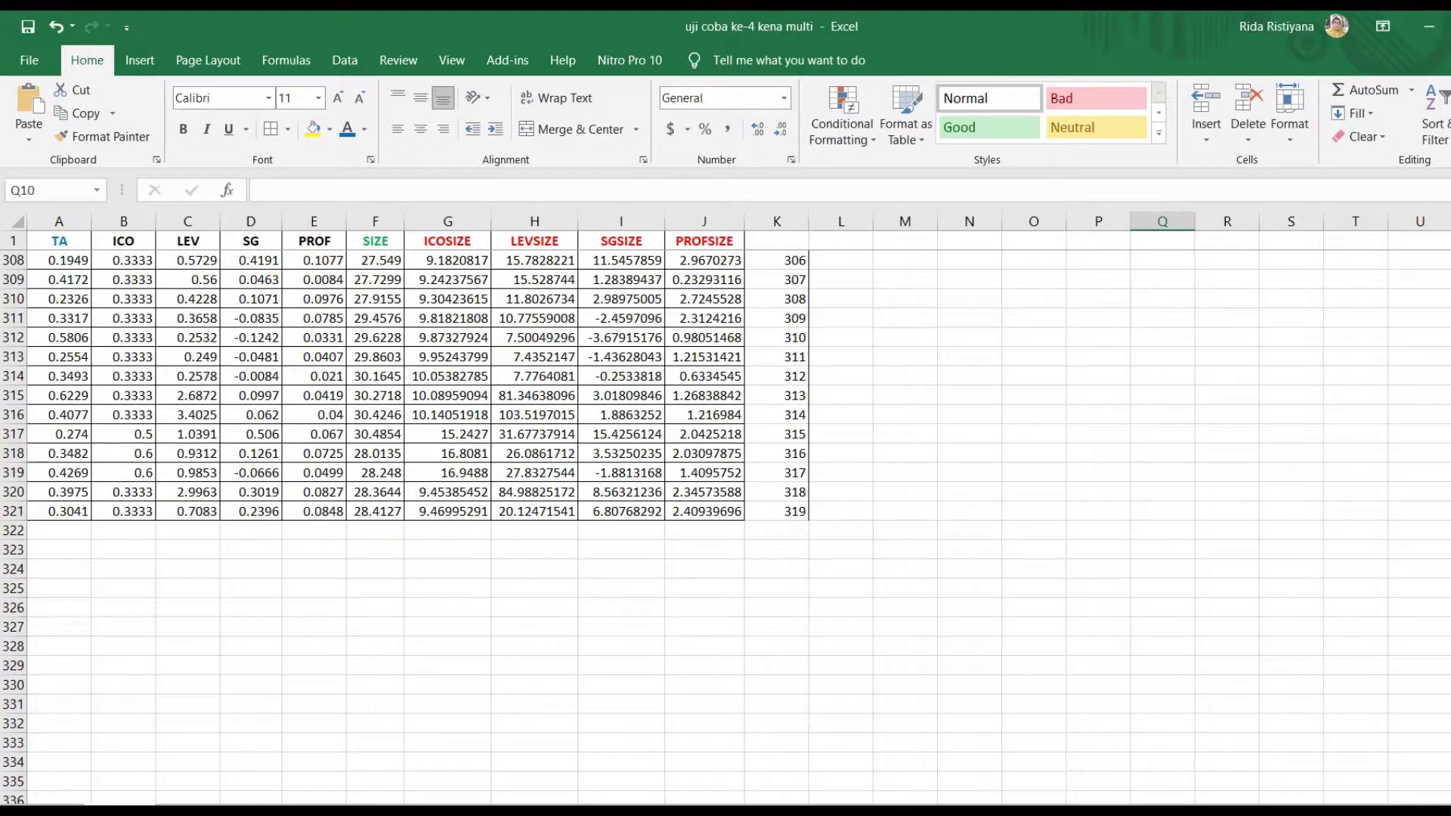
scroll(1195, 414, up, 20)
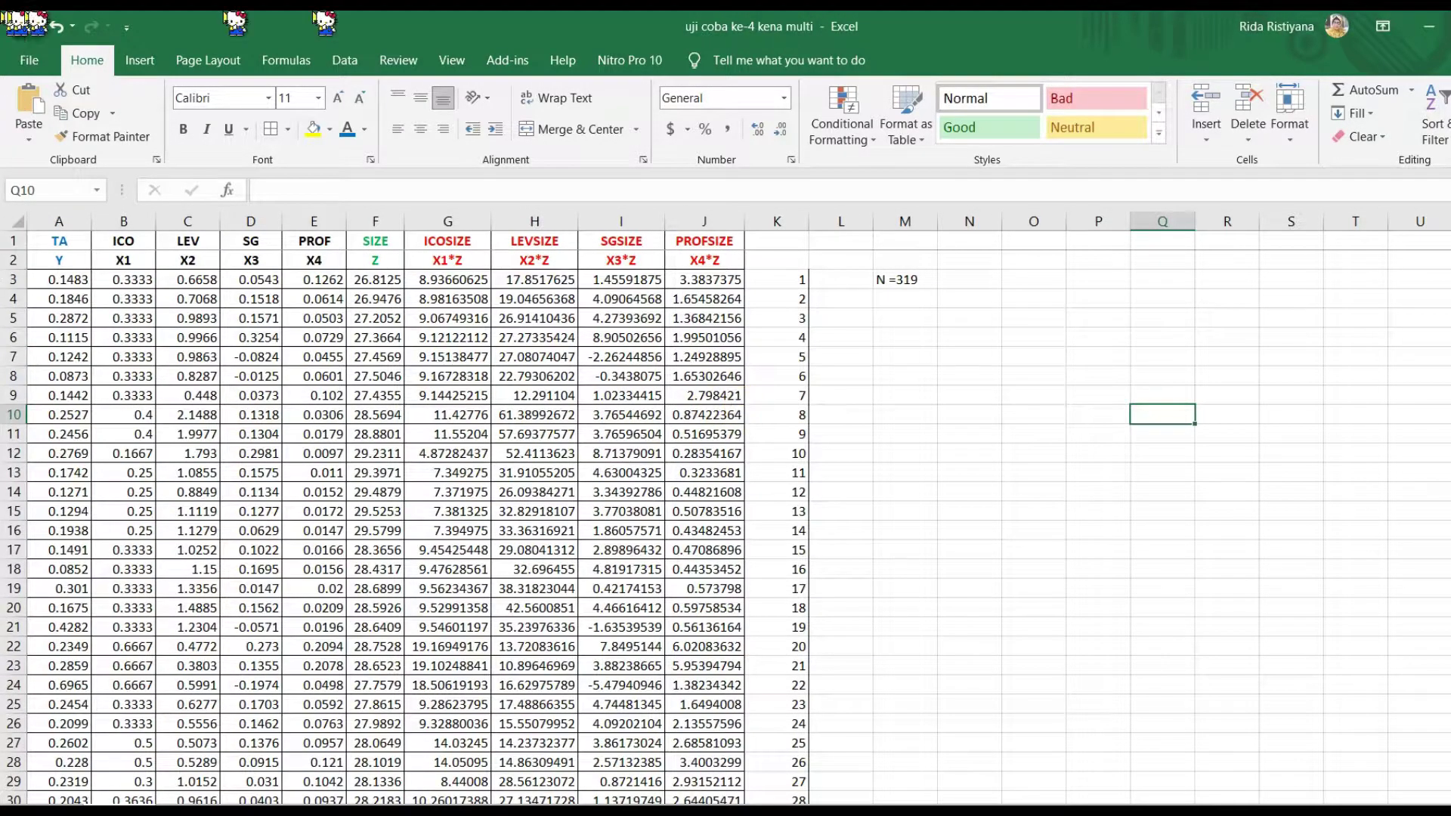
click(1026, 394)
click(916, 285)
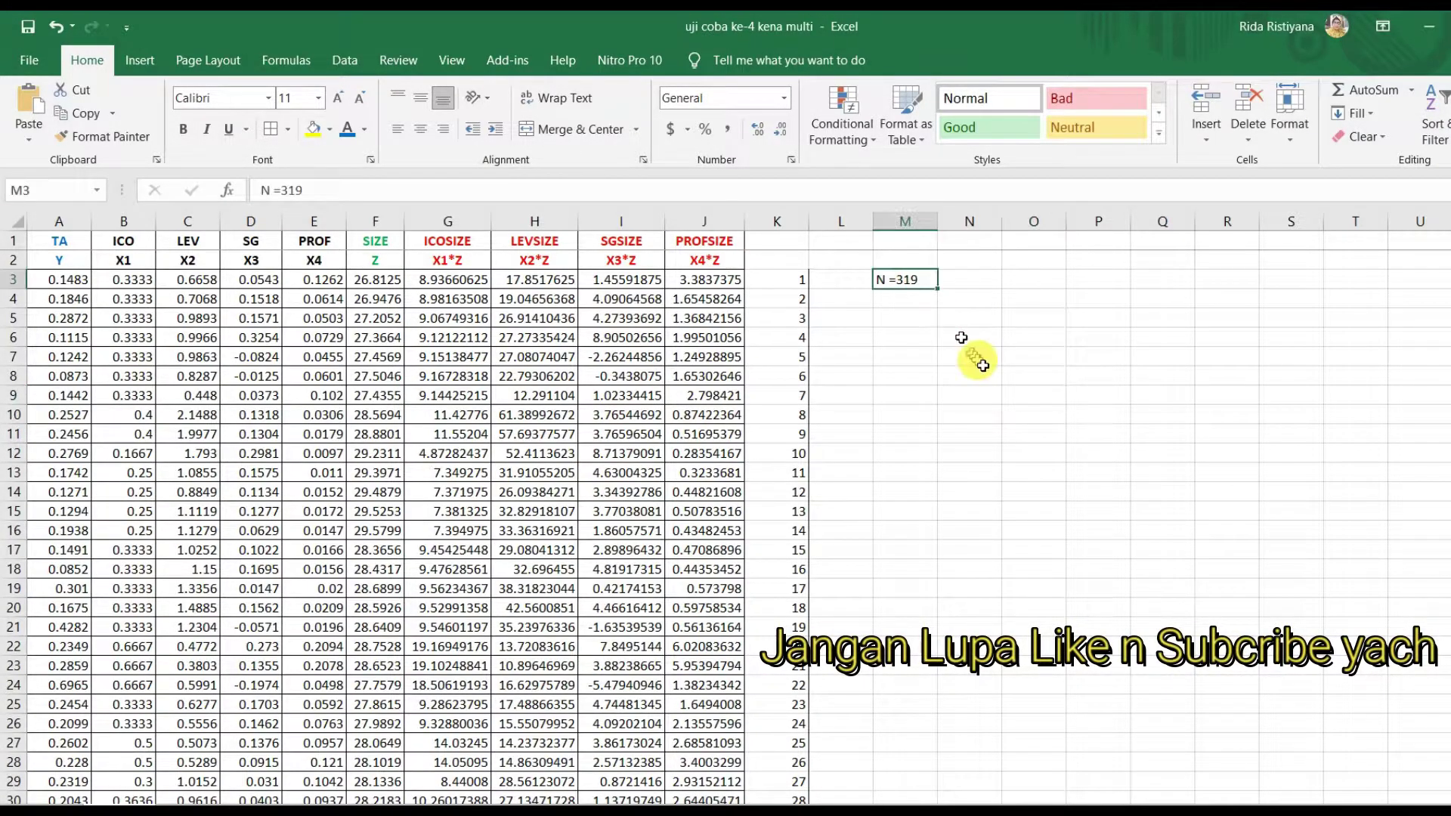
click(971, 356)
click(923, 282)
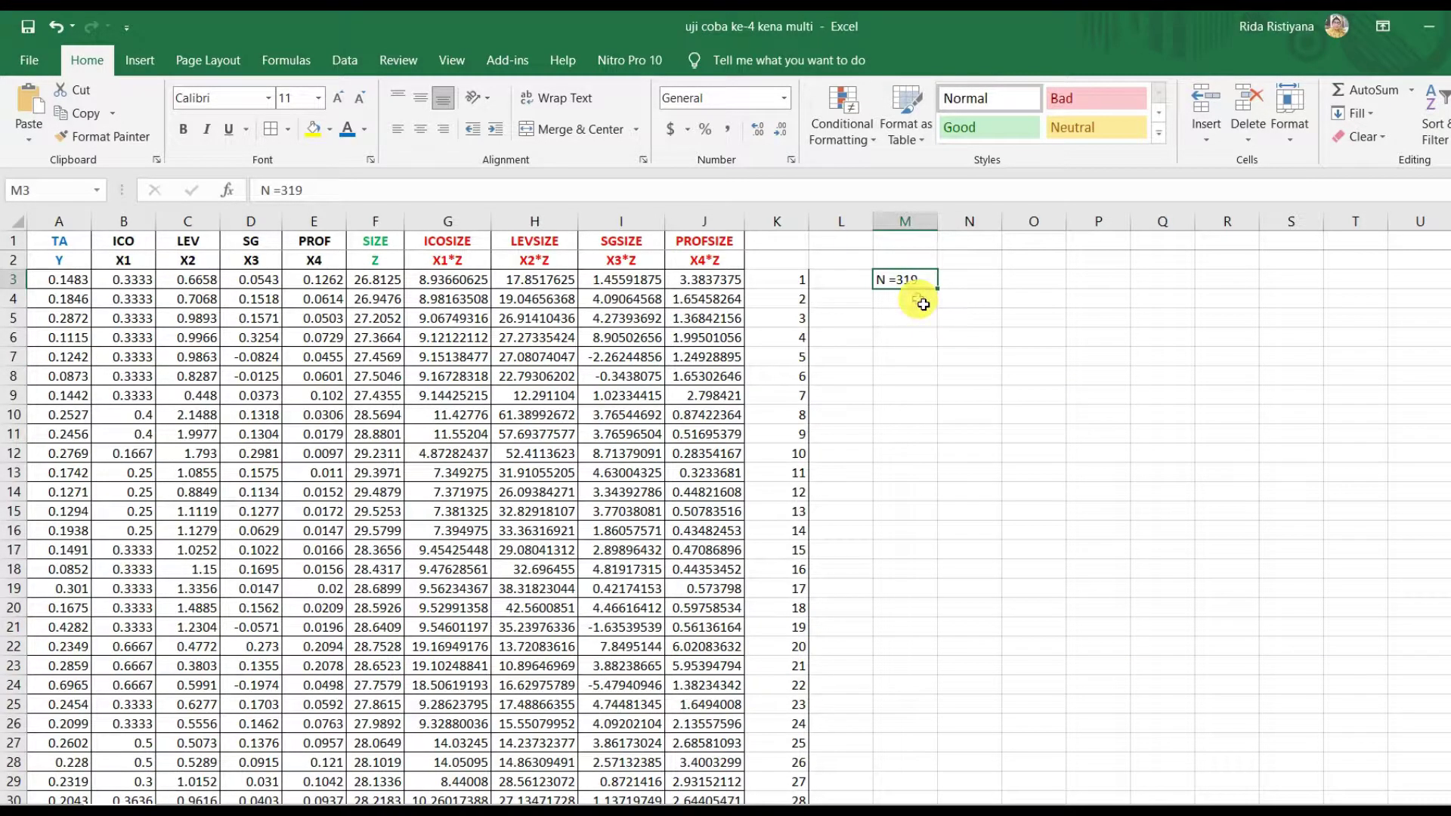
click(1020, 379)
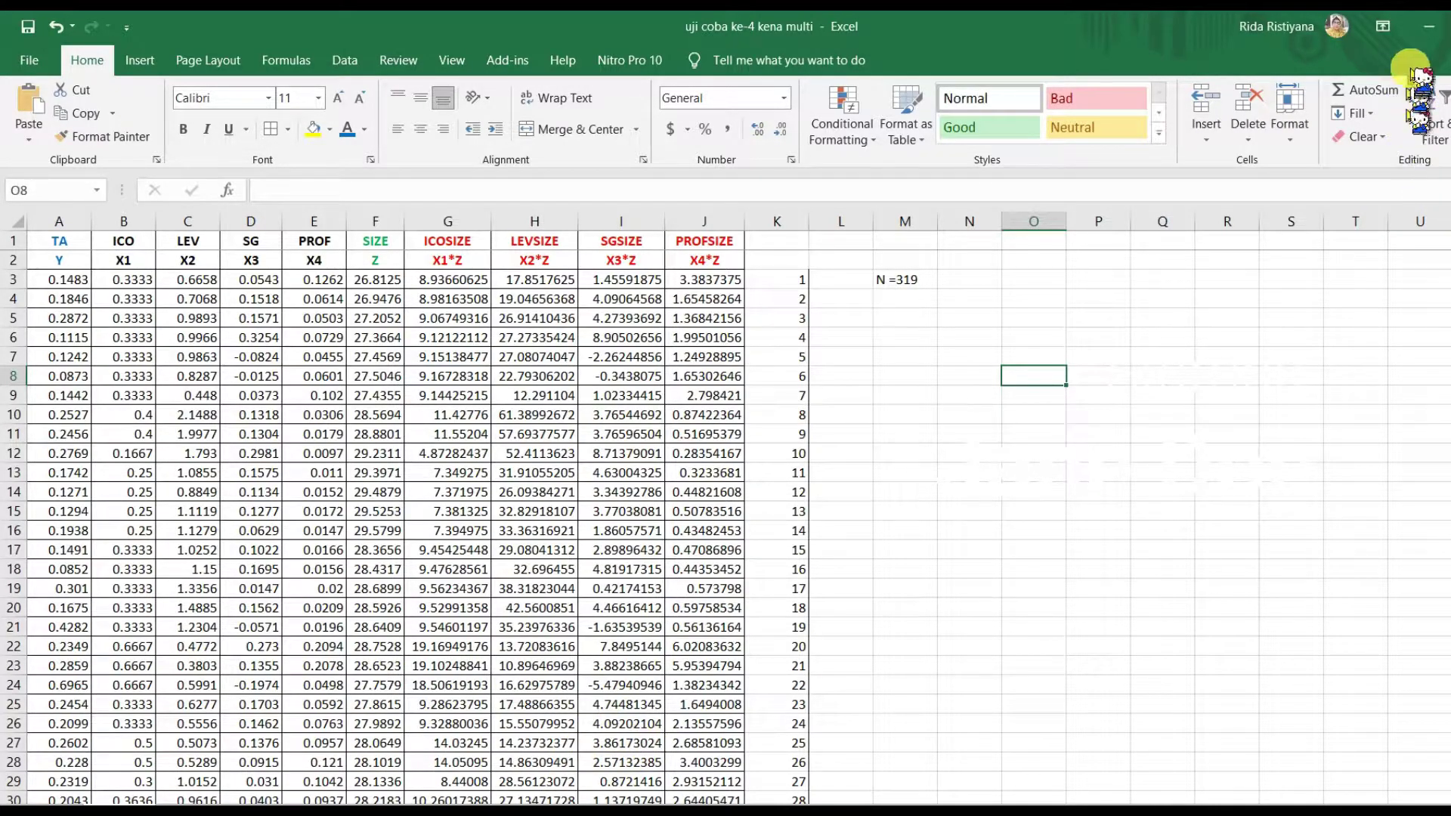
- Launch IBM SPSS Statistics 26 from the desktop and create a new dataset
click(1425, 27)
click(1426, 27)
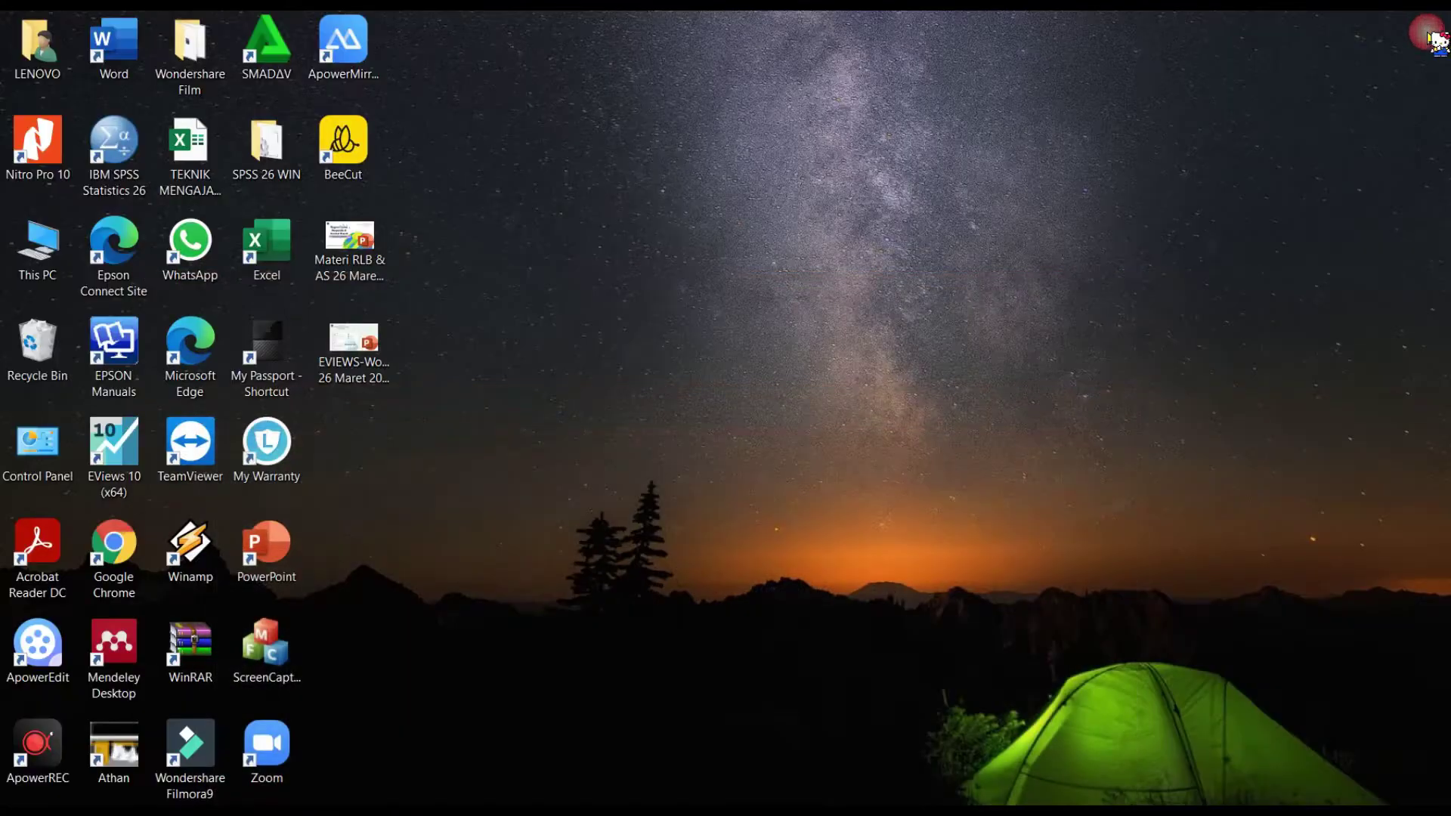
right_click(732, 109)
click(657, 167)
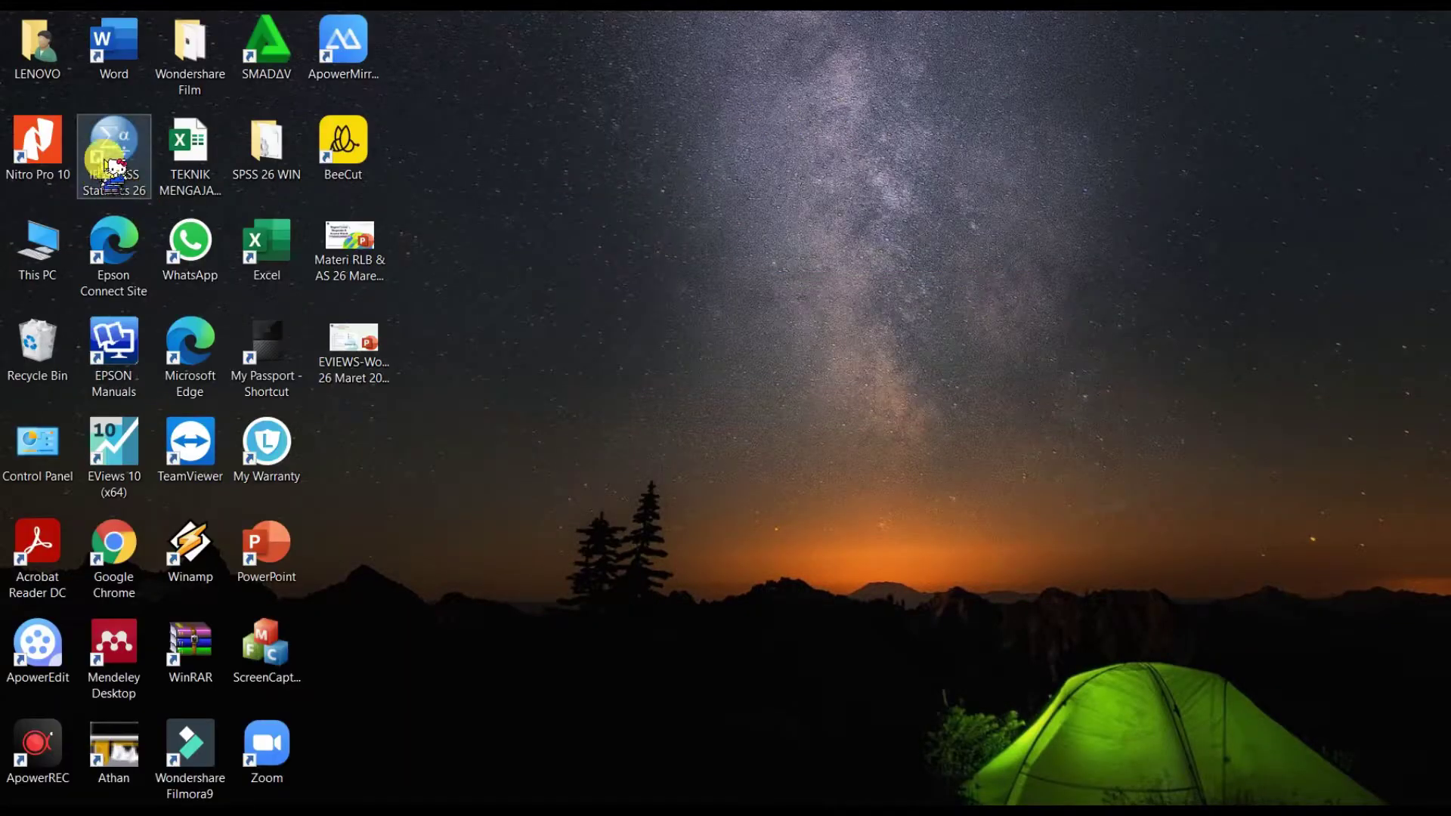
click(152, 207)
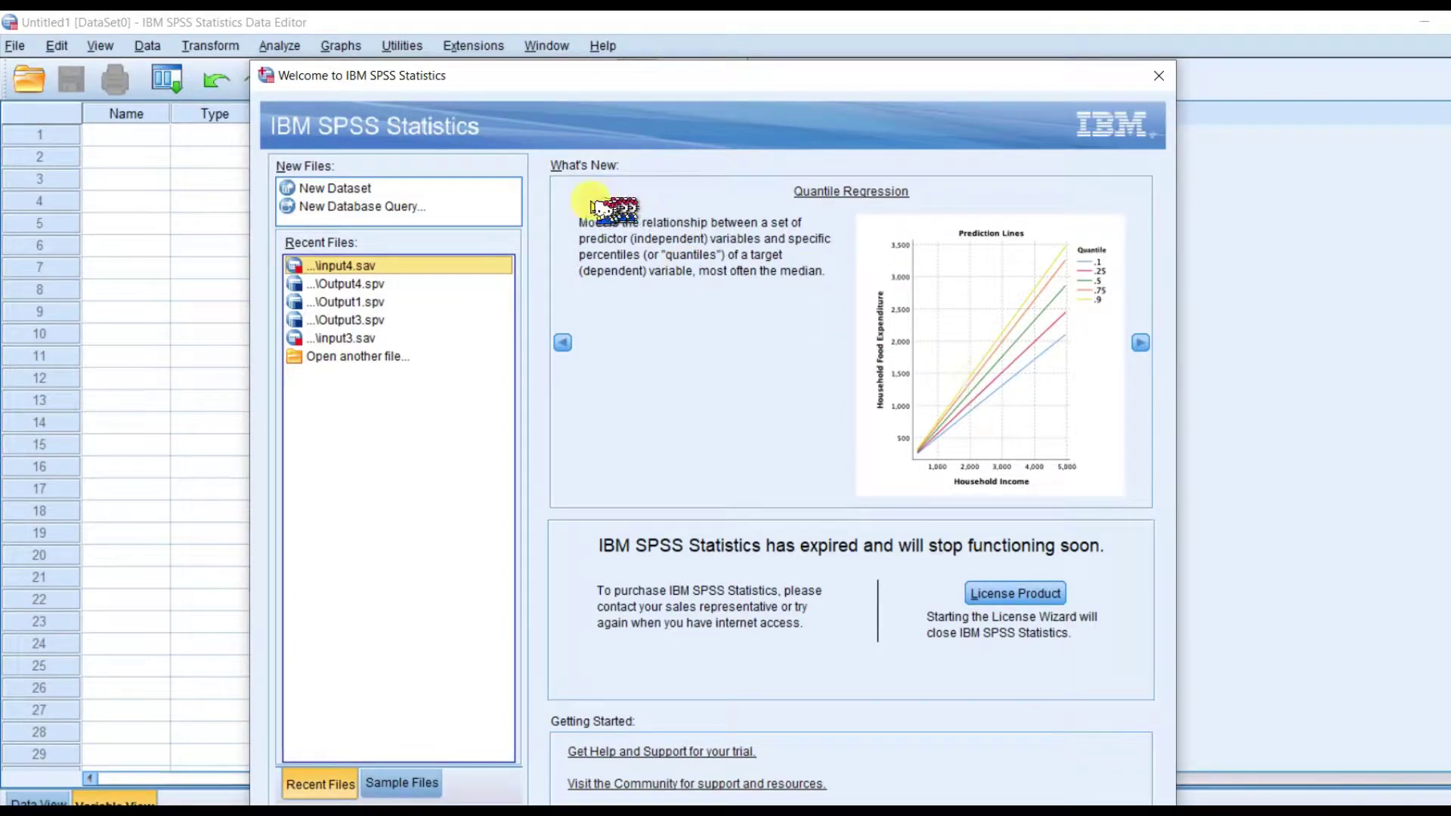
click(363, 194)
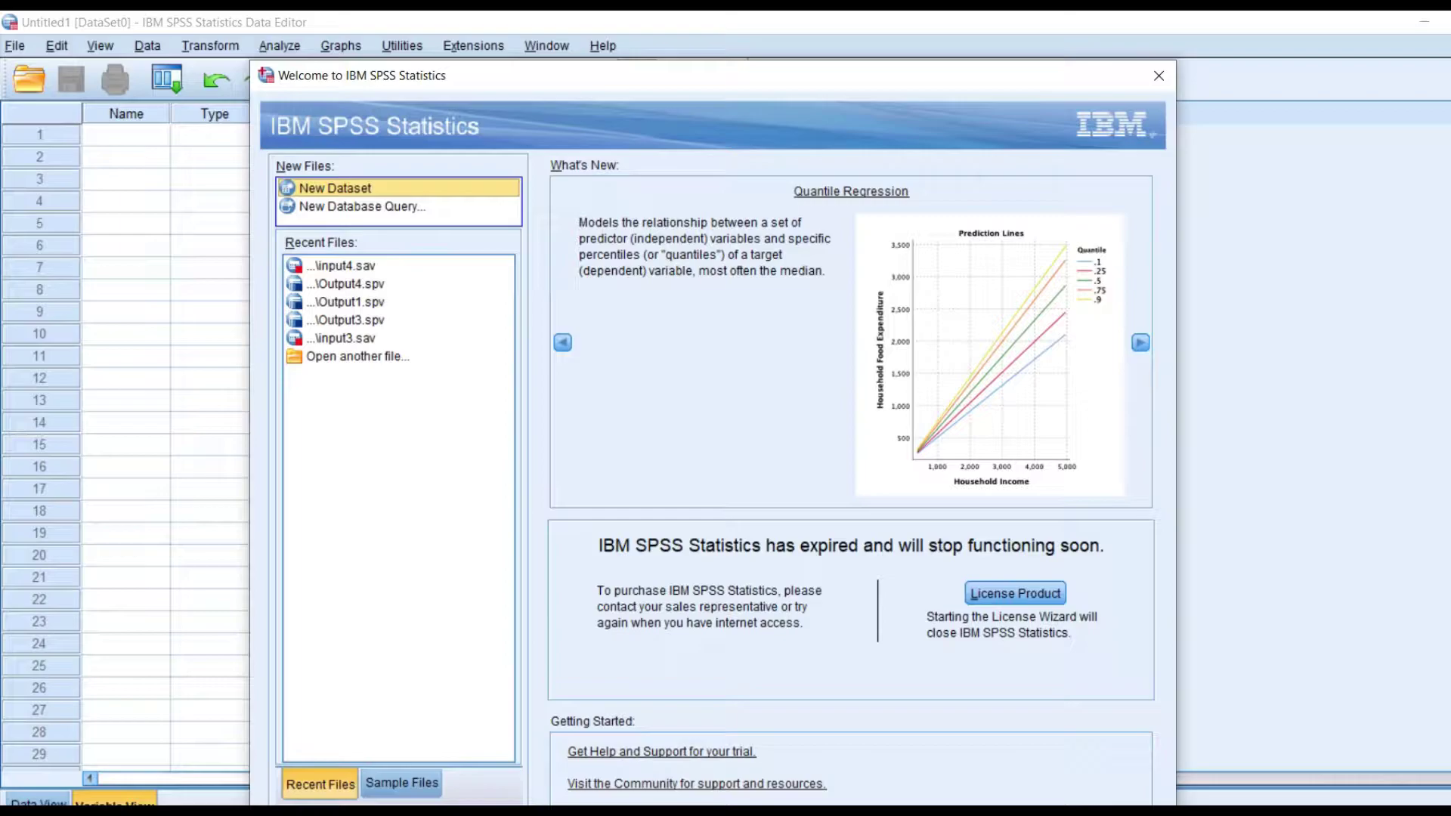
click(544, 790)
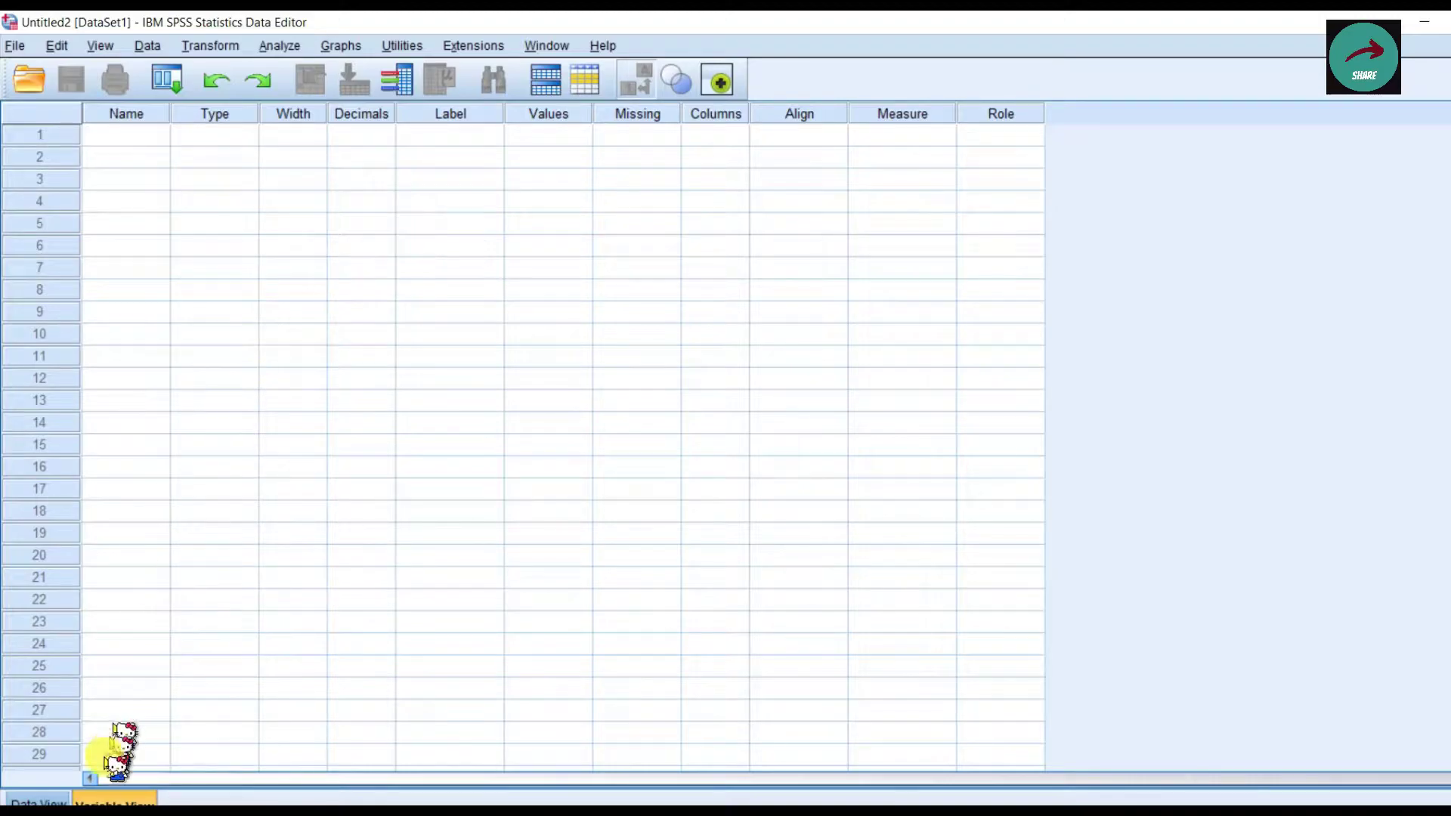
- View the new dataset's empty data sheet and its output log, returning to the data editor
click(34, 800)
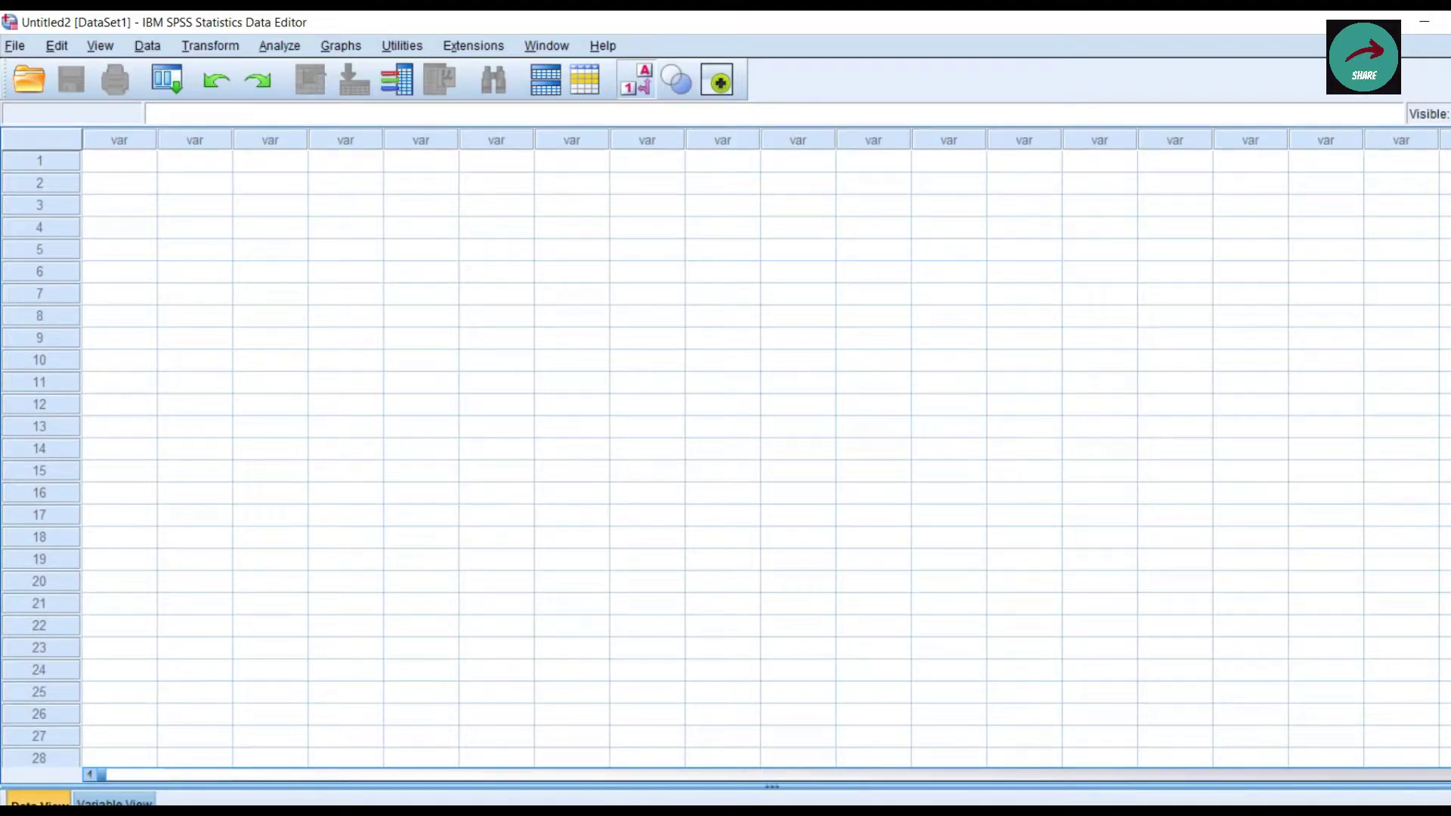
click(552, 812)
click(508, 753)
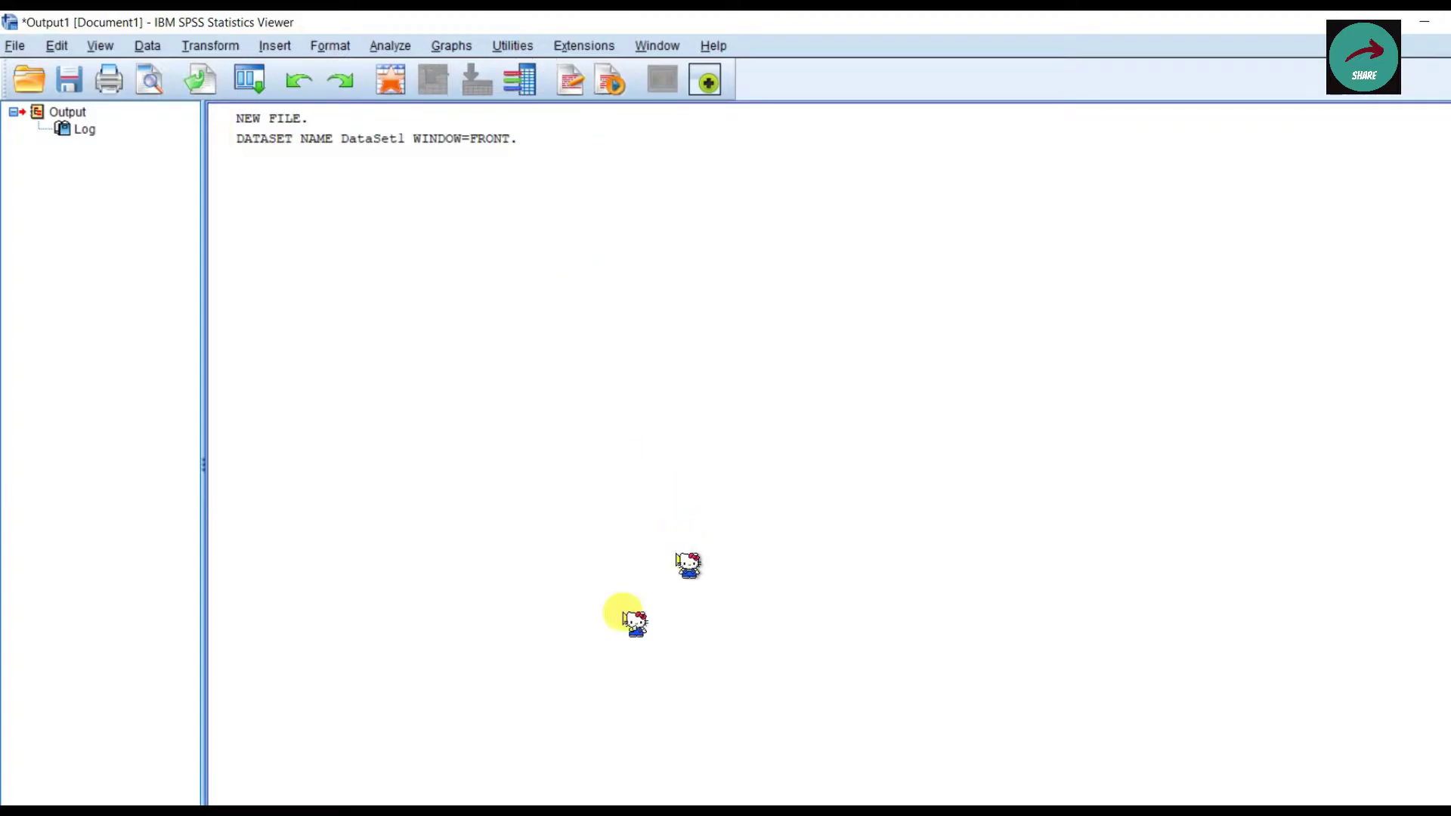
click(553, 812)
click(629, 752)
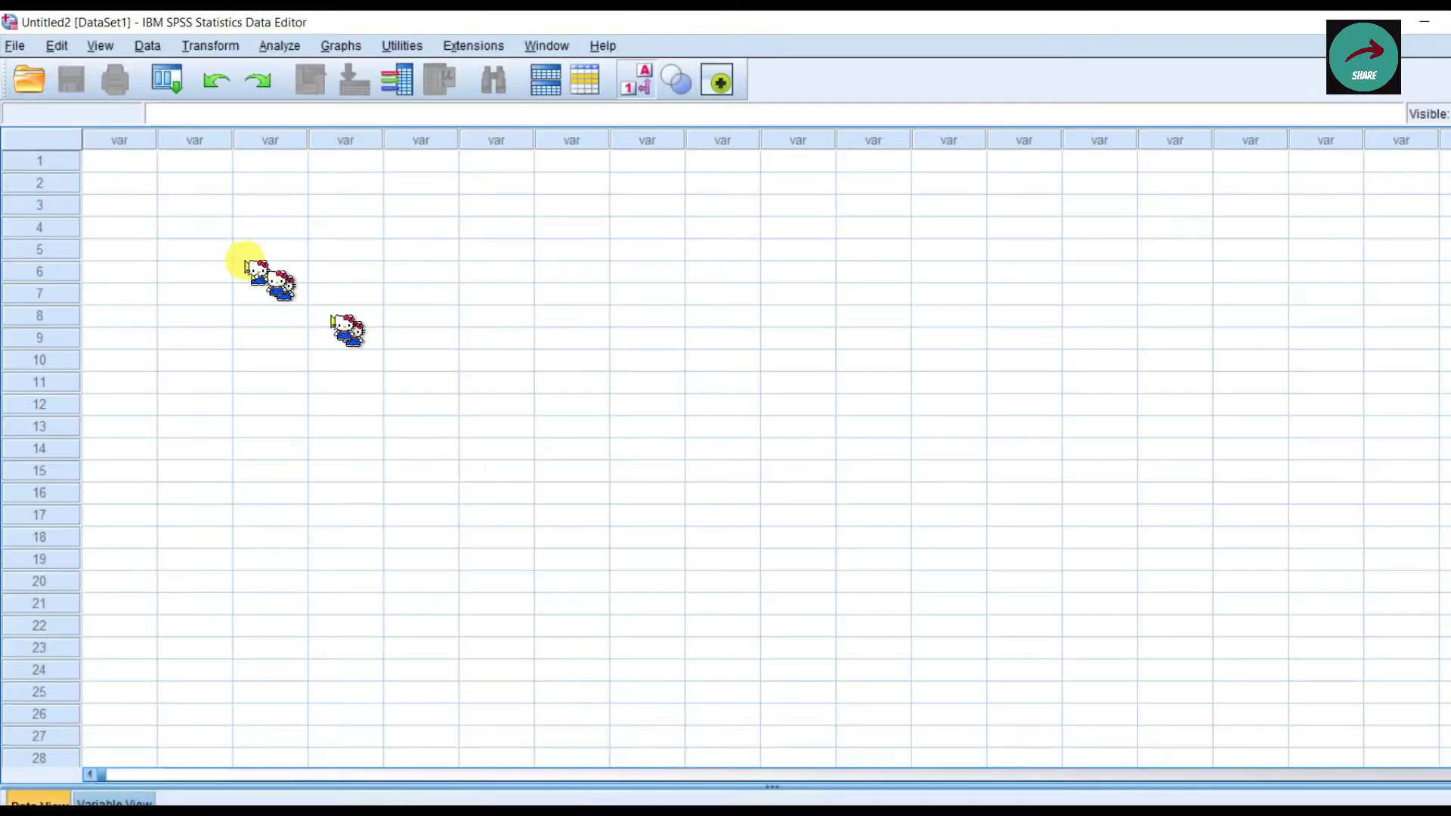
- In the variable definitions, name the first three variables Y, X1 and X2
click(105, 798)
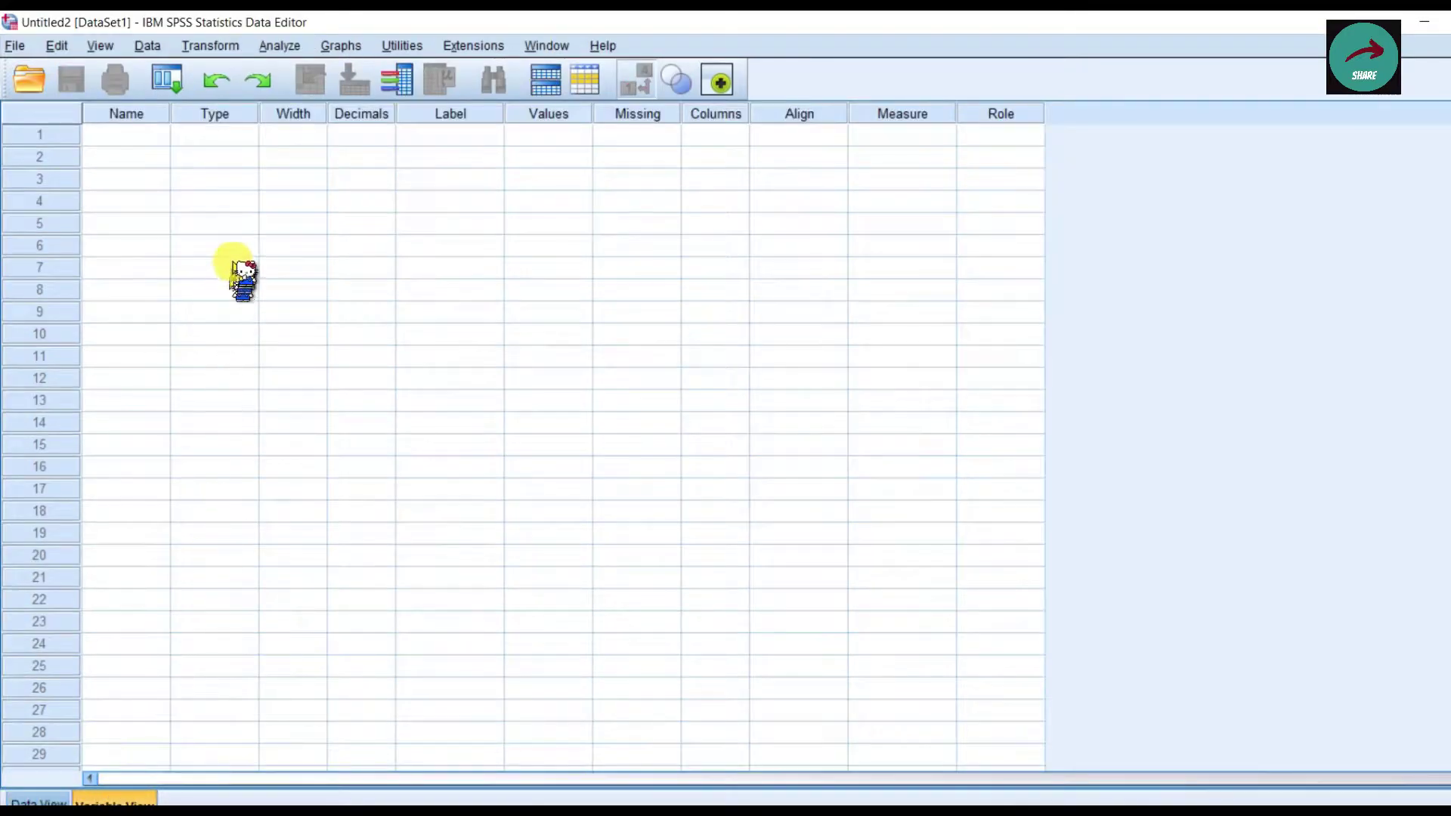
click(238, 269)
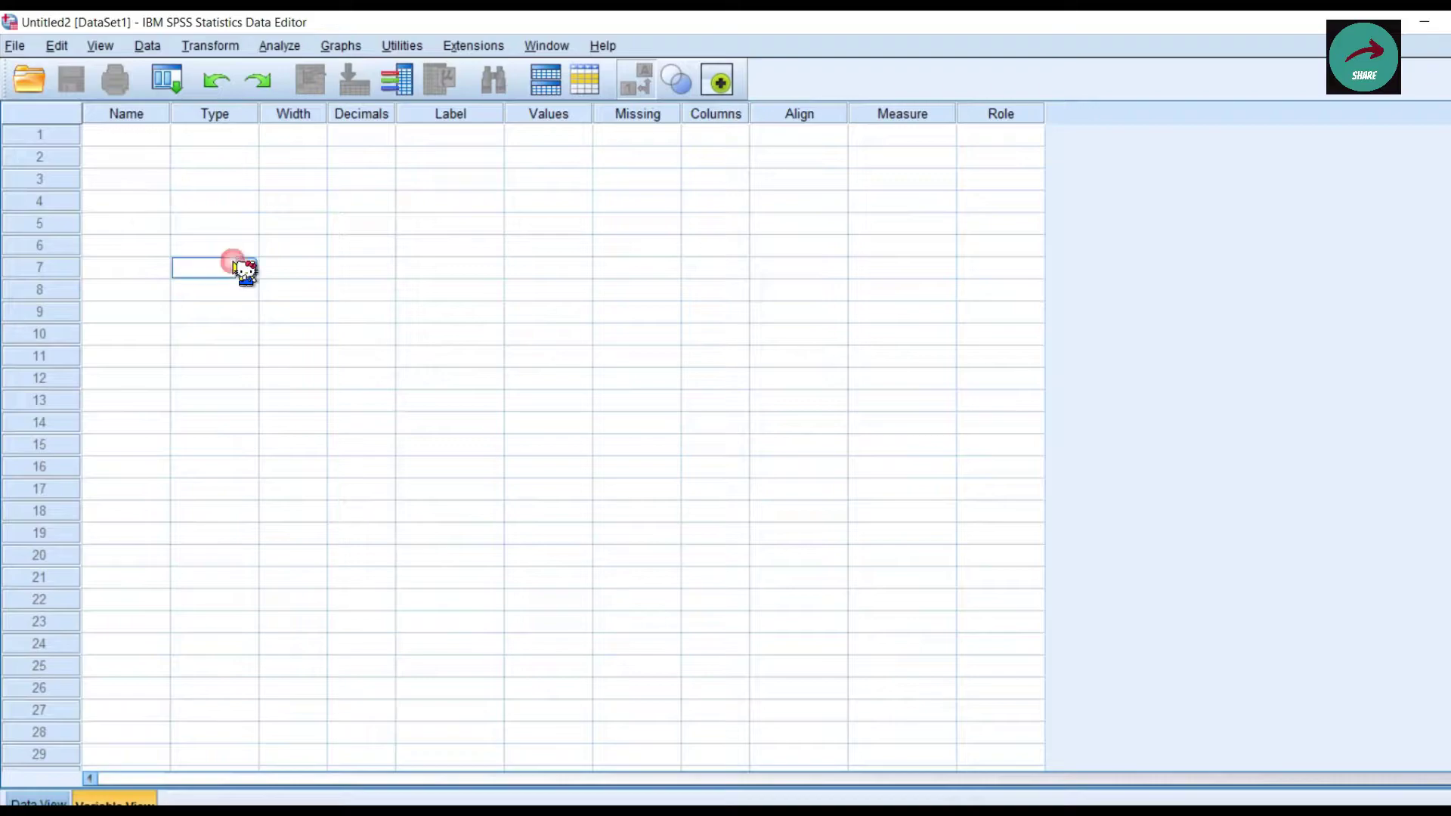
click(150, 143)
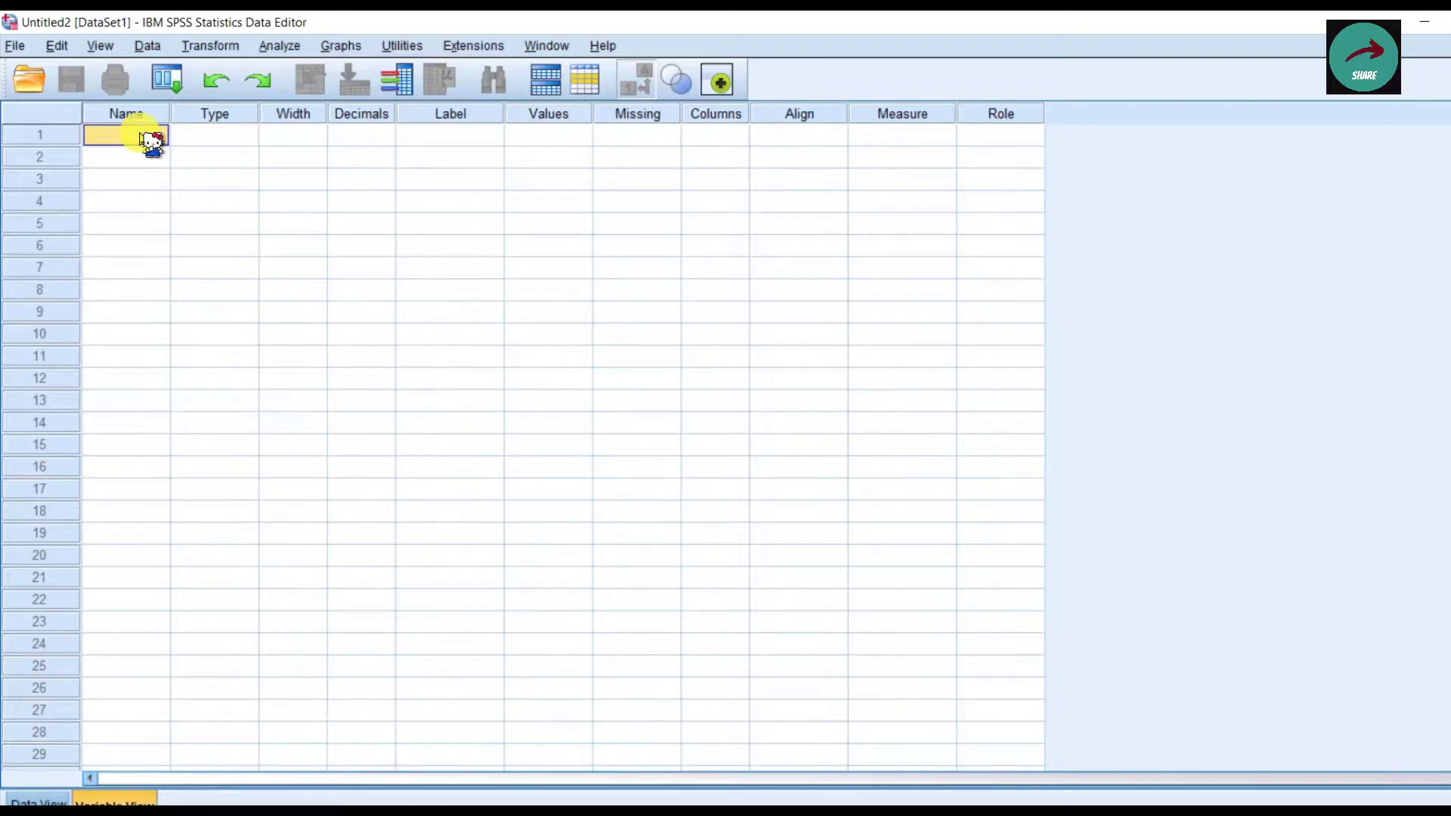
text(Y)
key(Return)
text(X1)
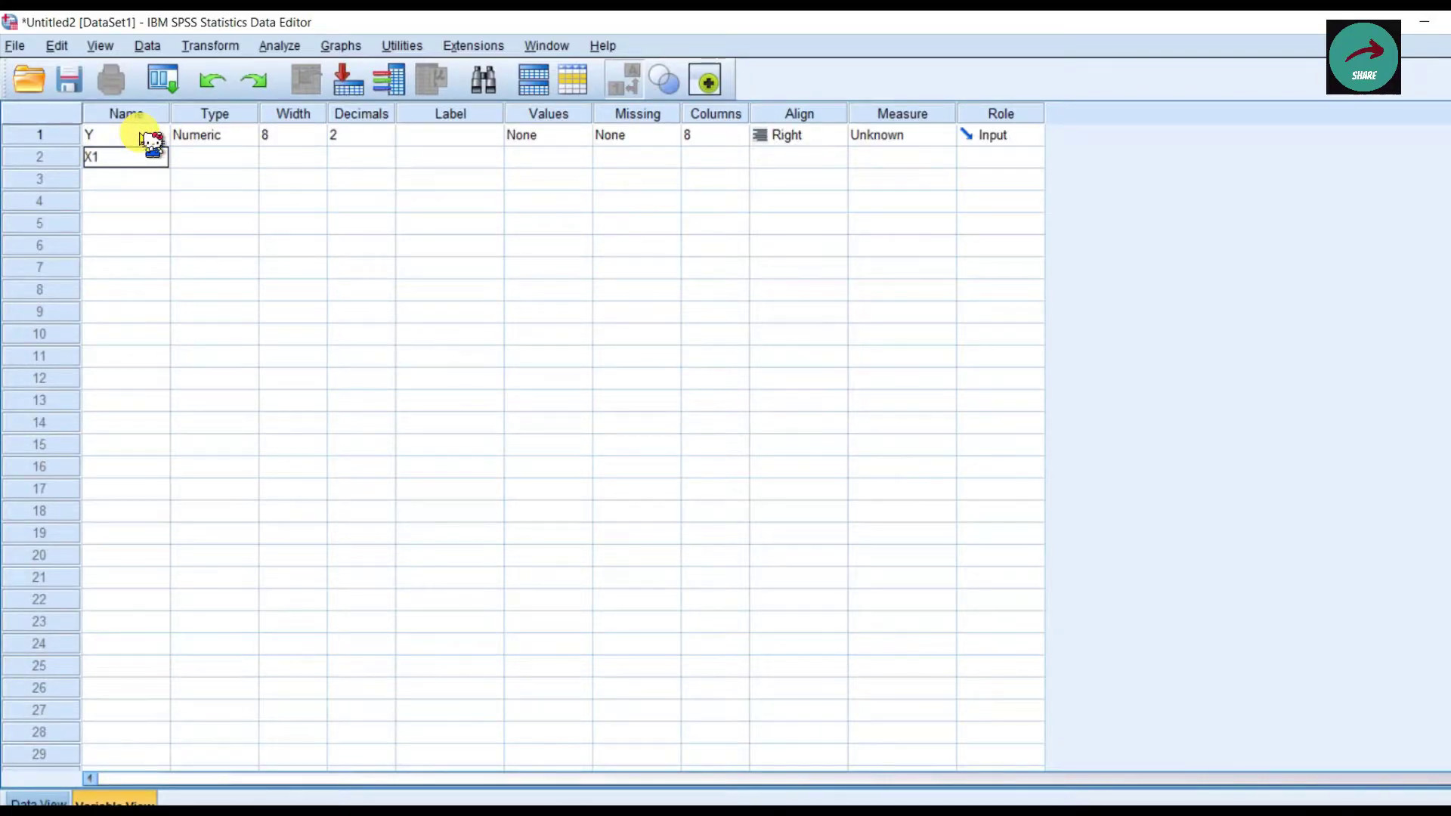
key(Return)
text(X2)
key(Return)
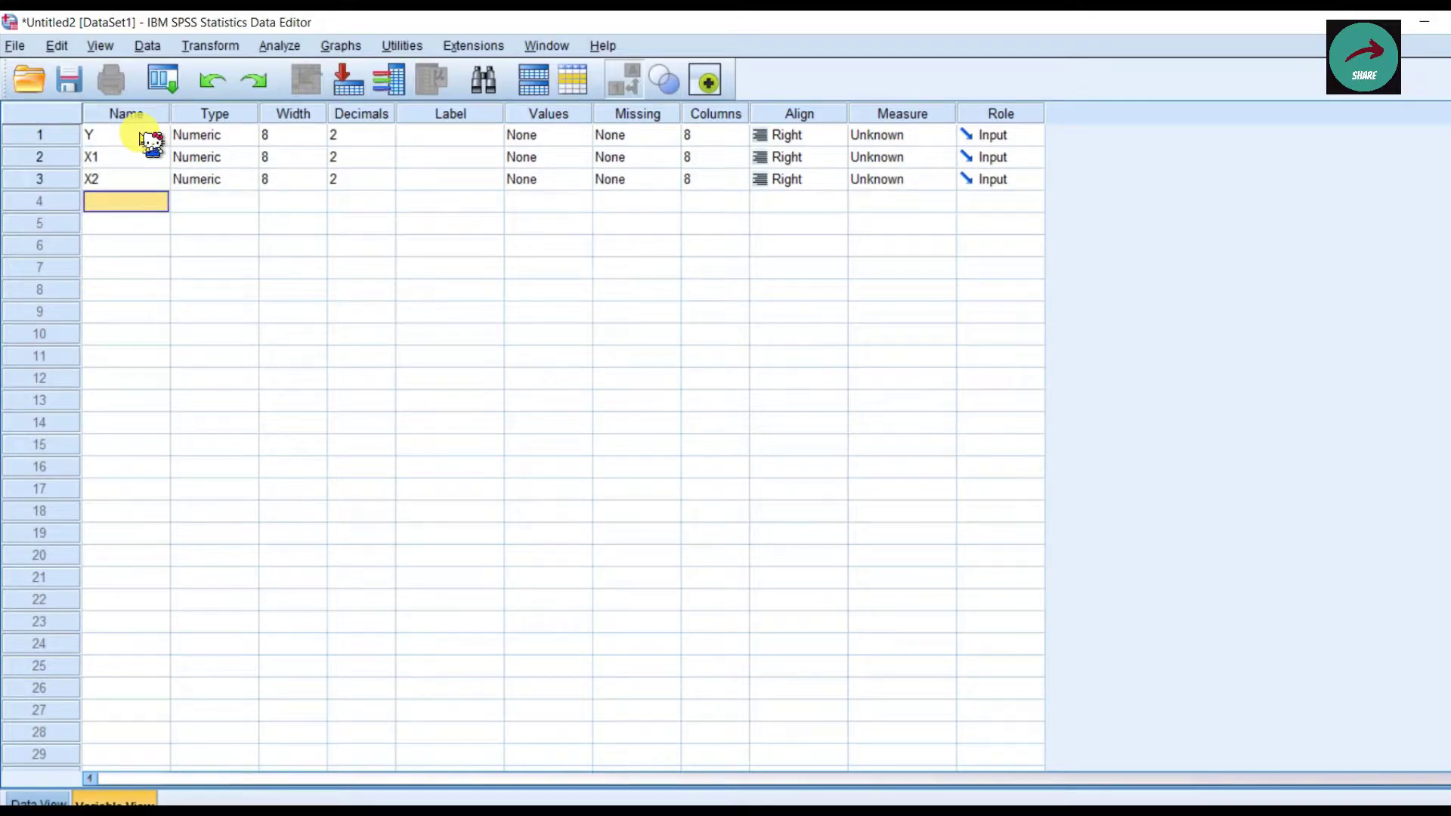
- Add three more variables named X3, X4 and Z below X2
text(X3)
key(Return)
text(X4)
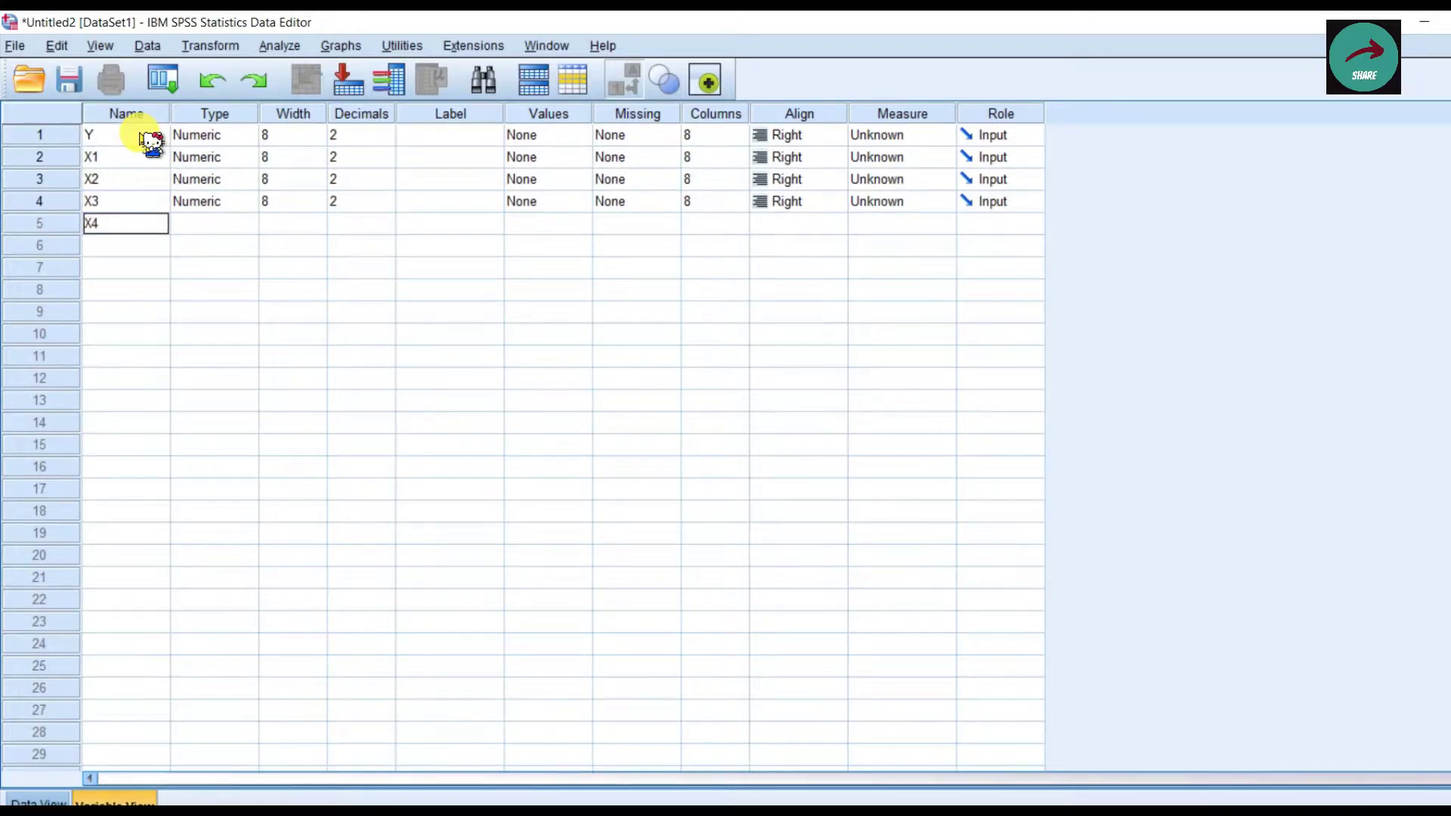
key(Return)
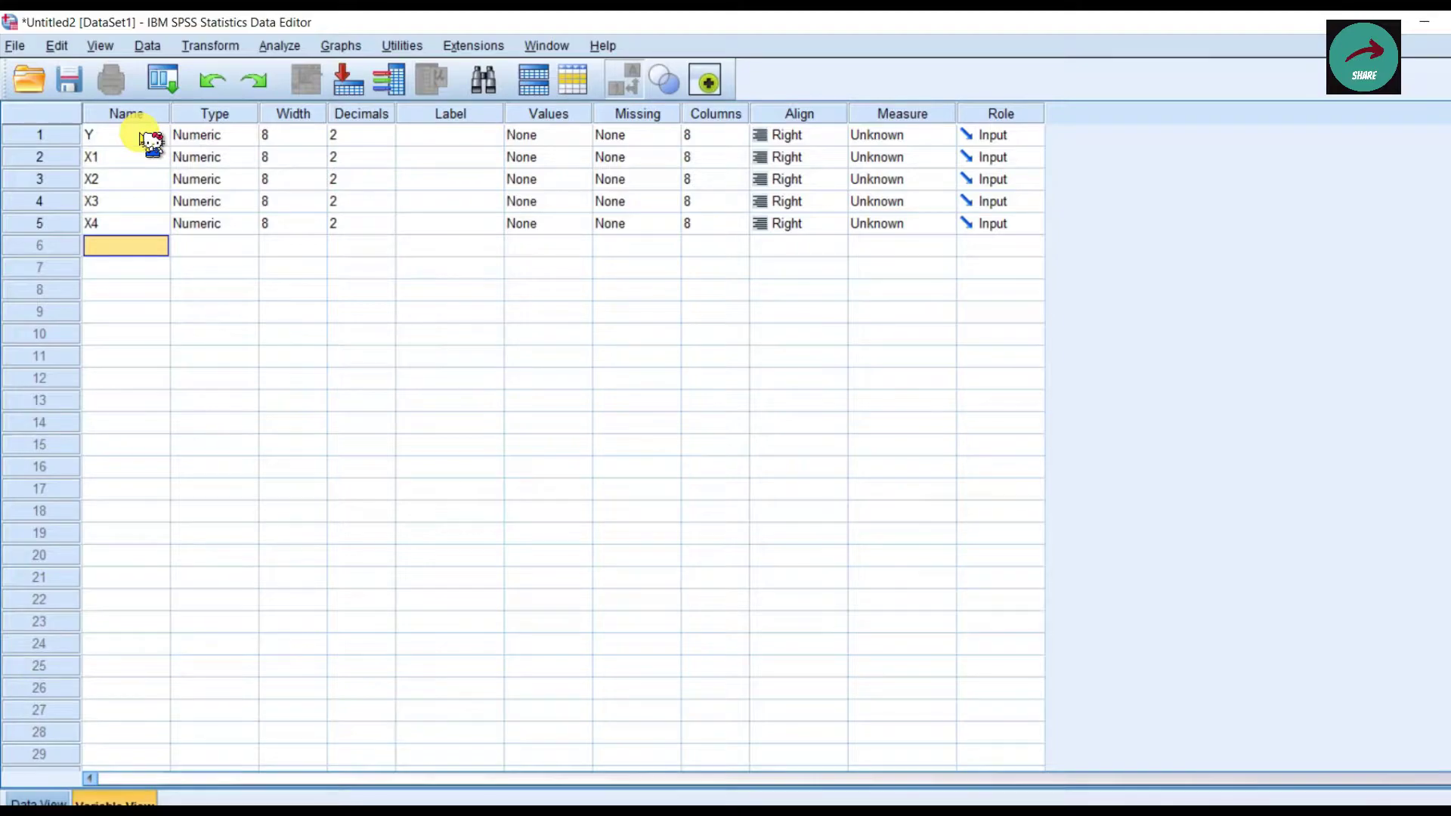
text(Z)
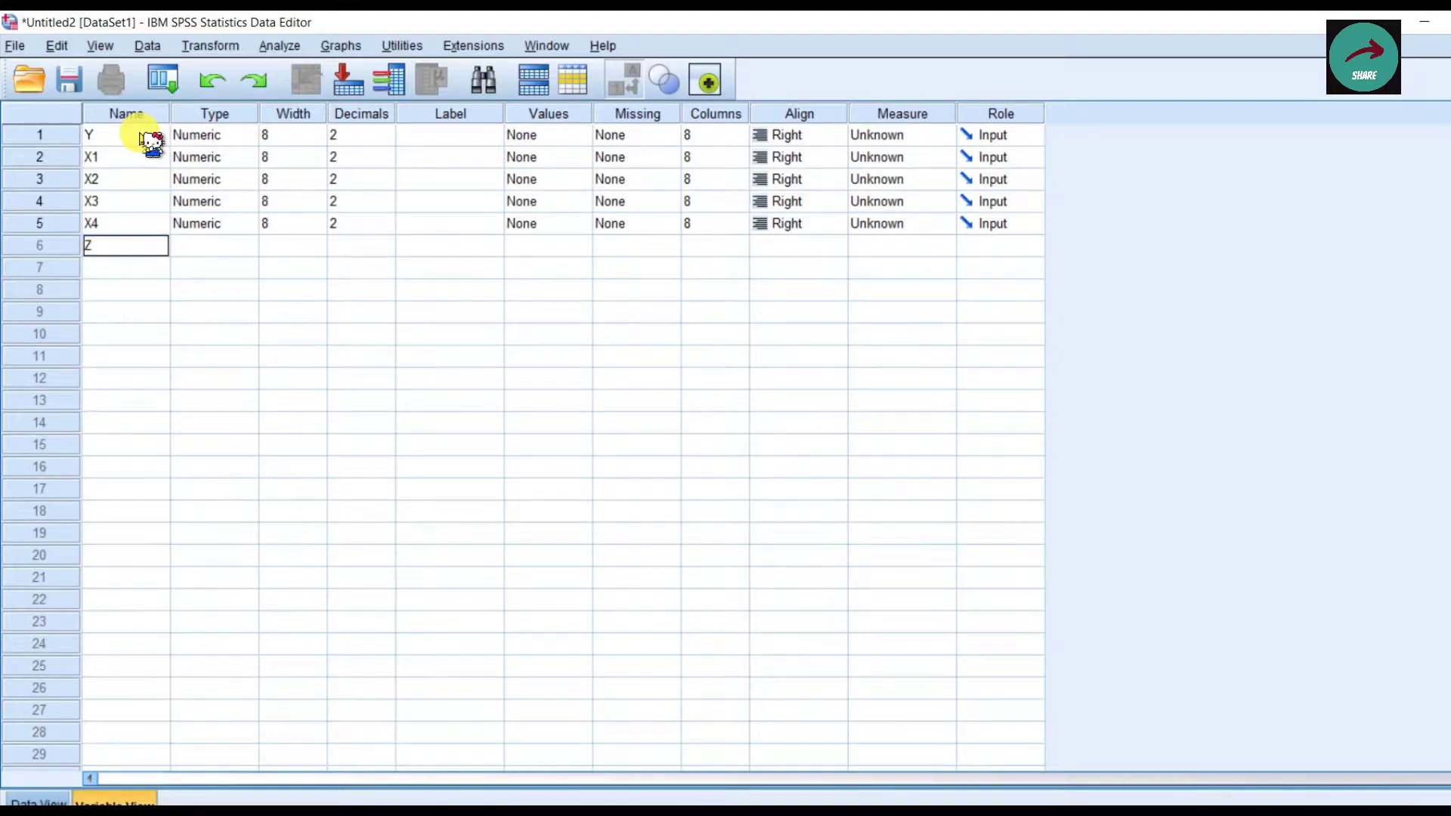
key(Return)
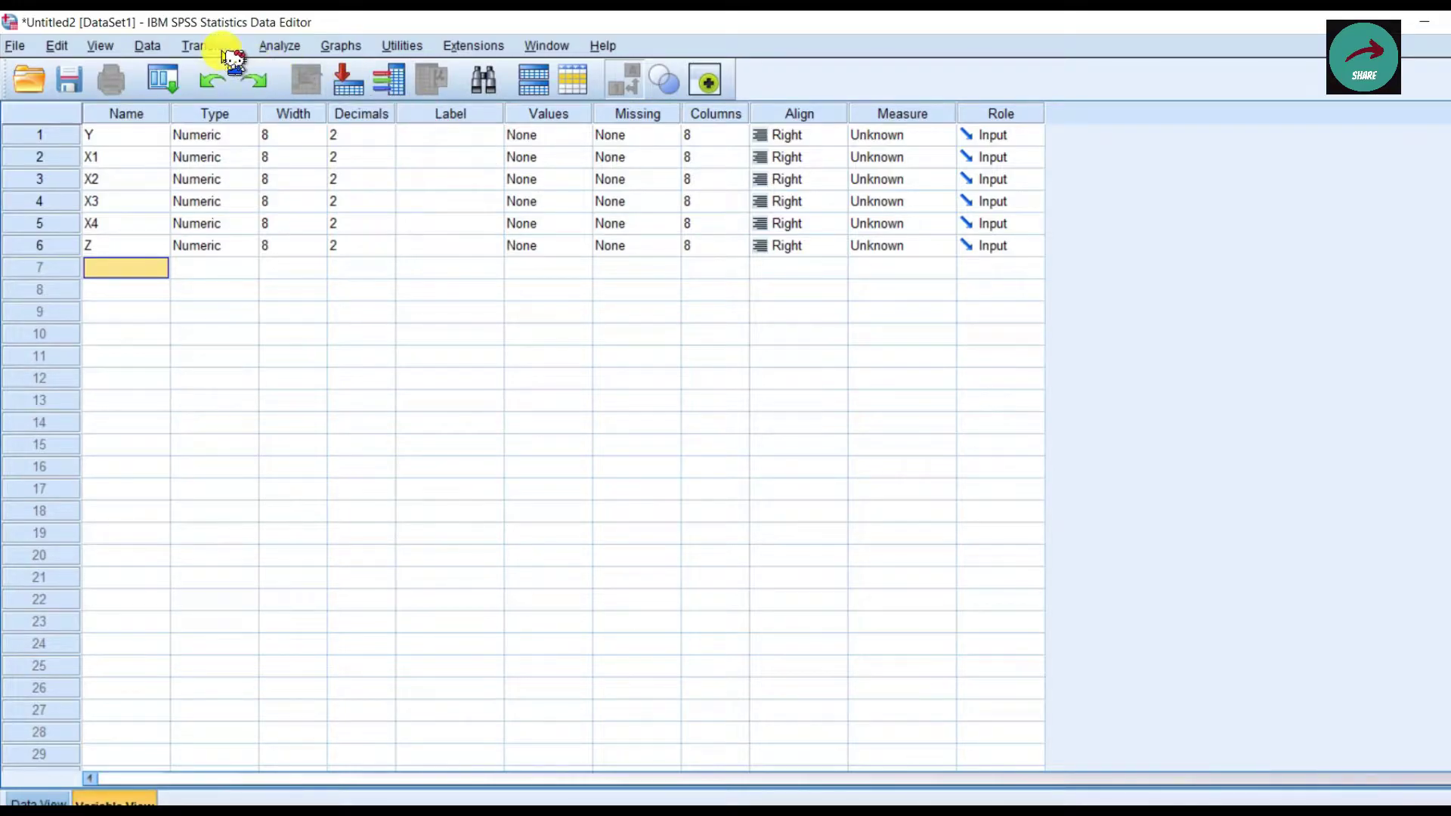
double_click(149, 279)
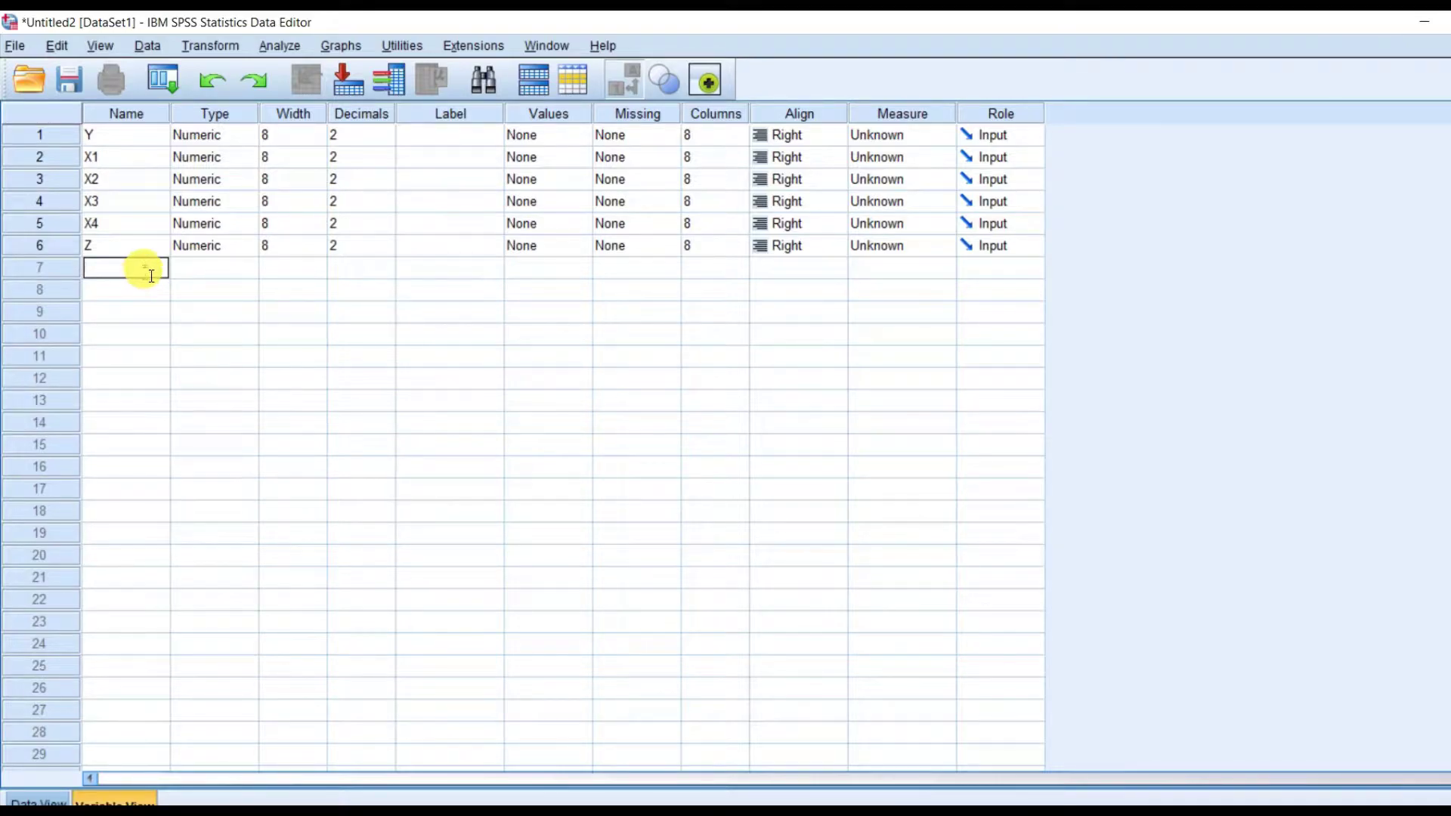
- Label variable Y as TA and variable X1 as ICO
click(446, 138)
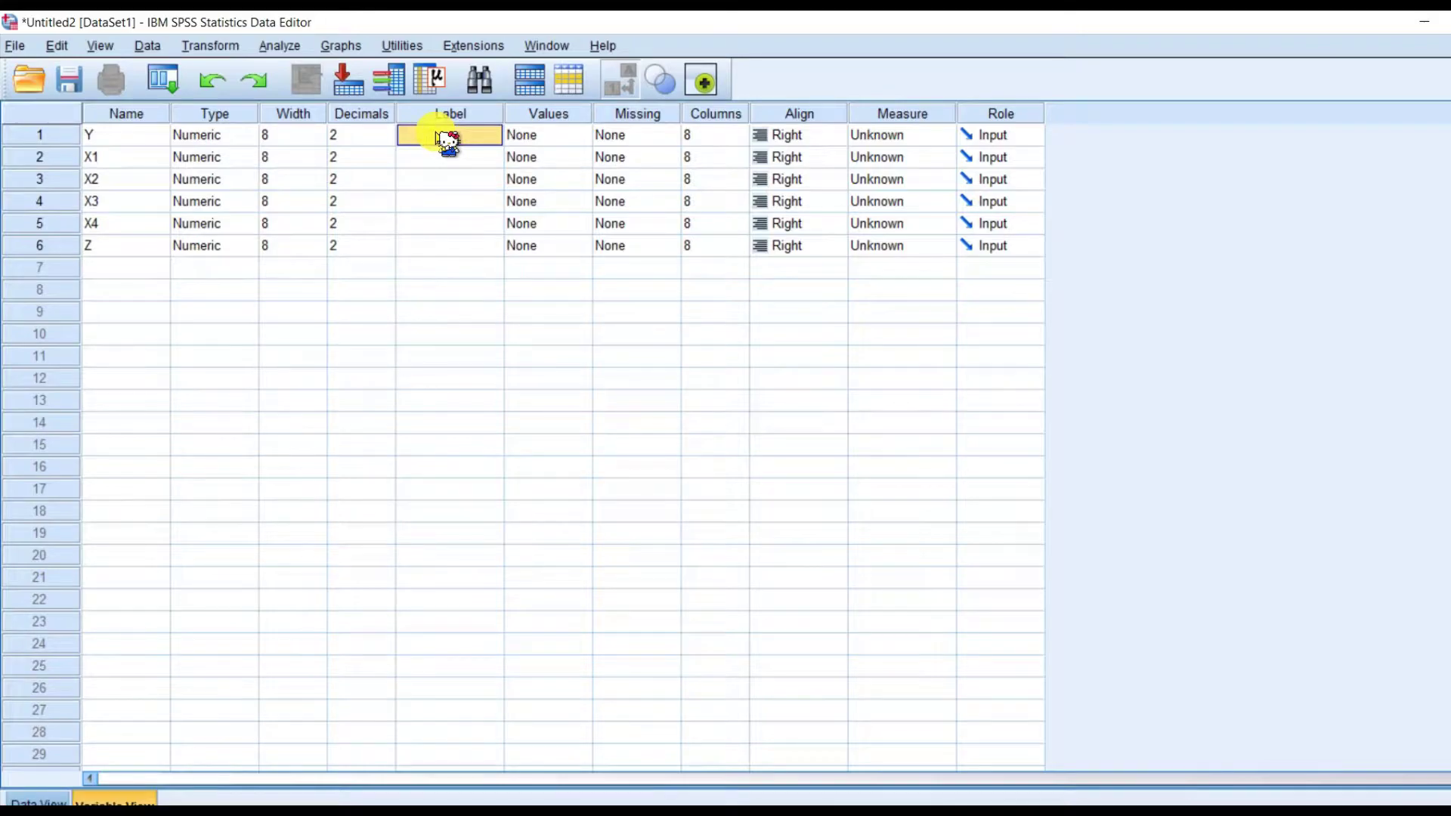
text(TA)
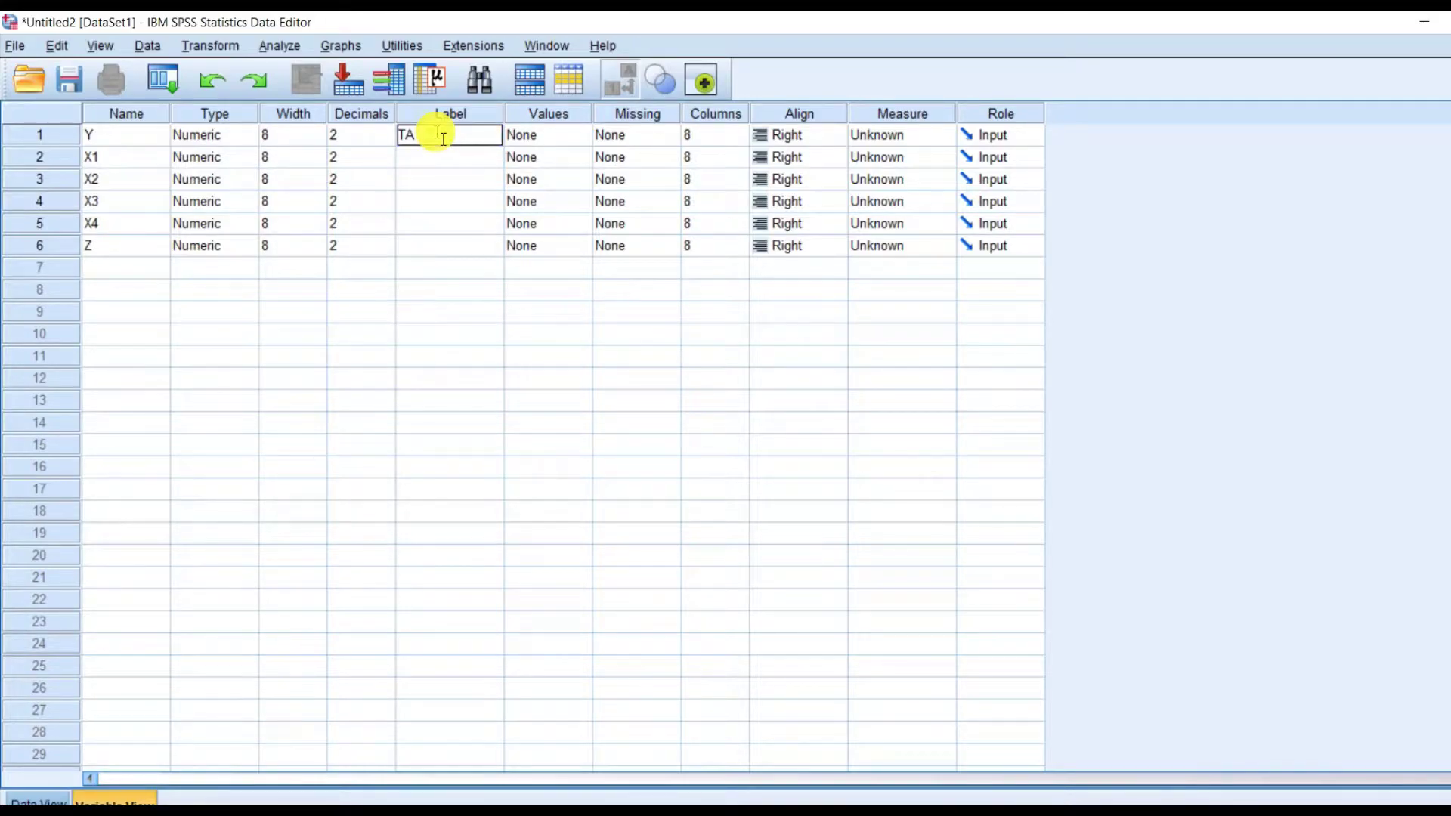
key(Return)
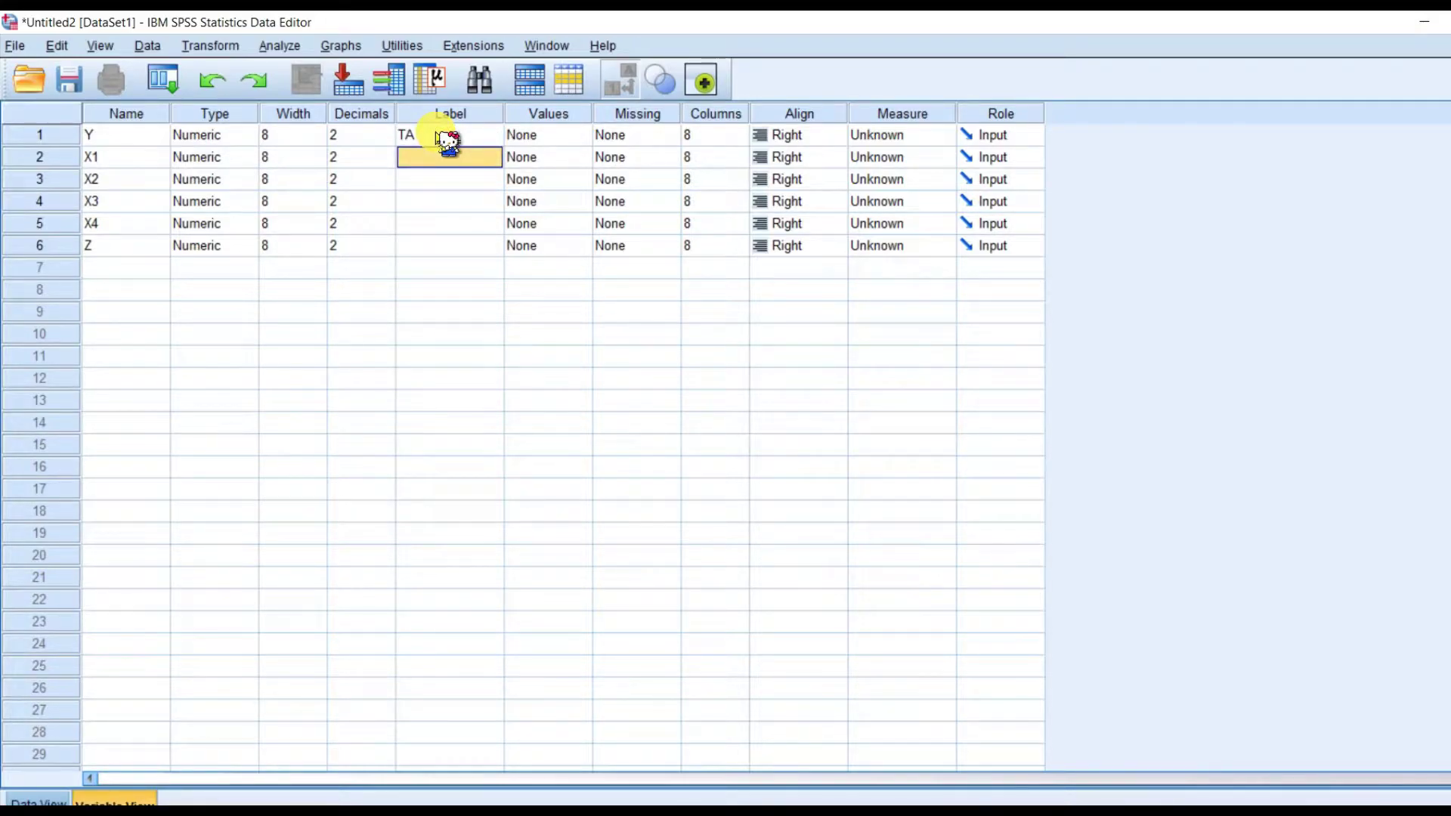
key(F2)
key(Return)
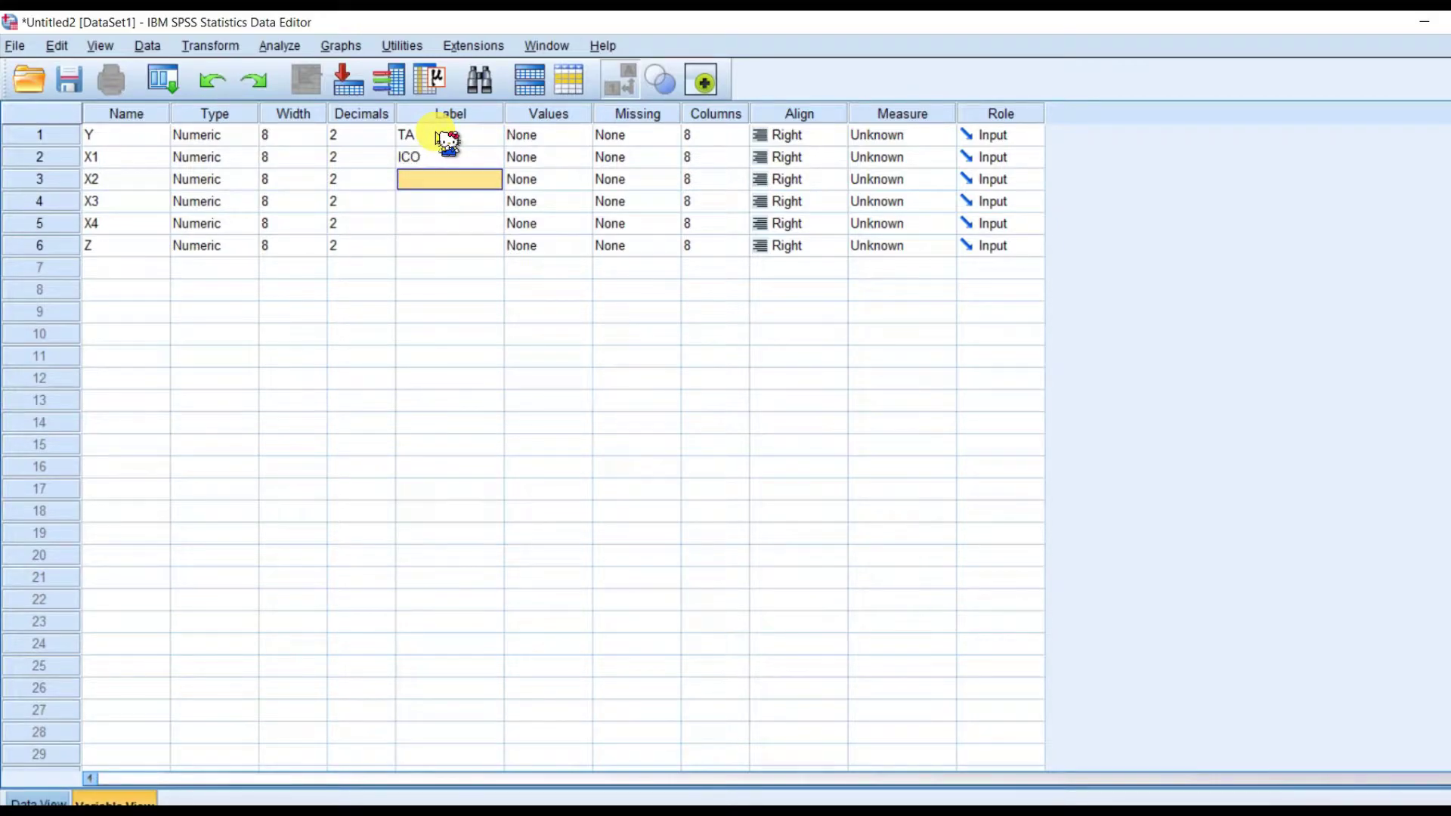
- Label variable X2 as LEV, X3 as SG, X4 as PROF and Z as SIZE, following the Excel column headings
click(493, 801)
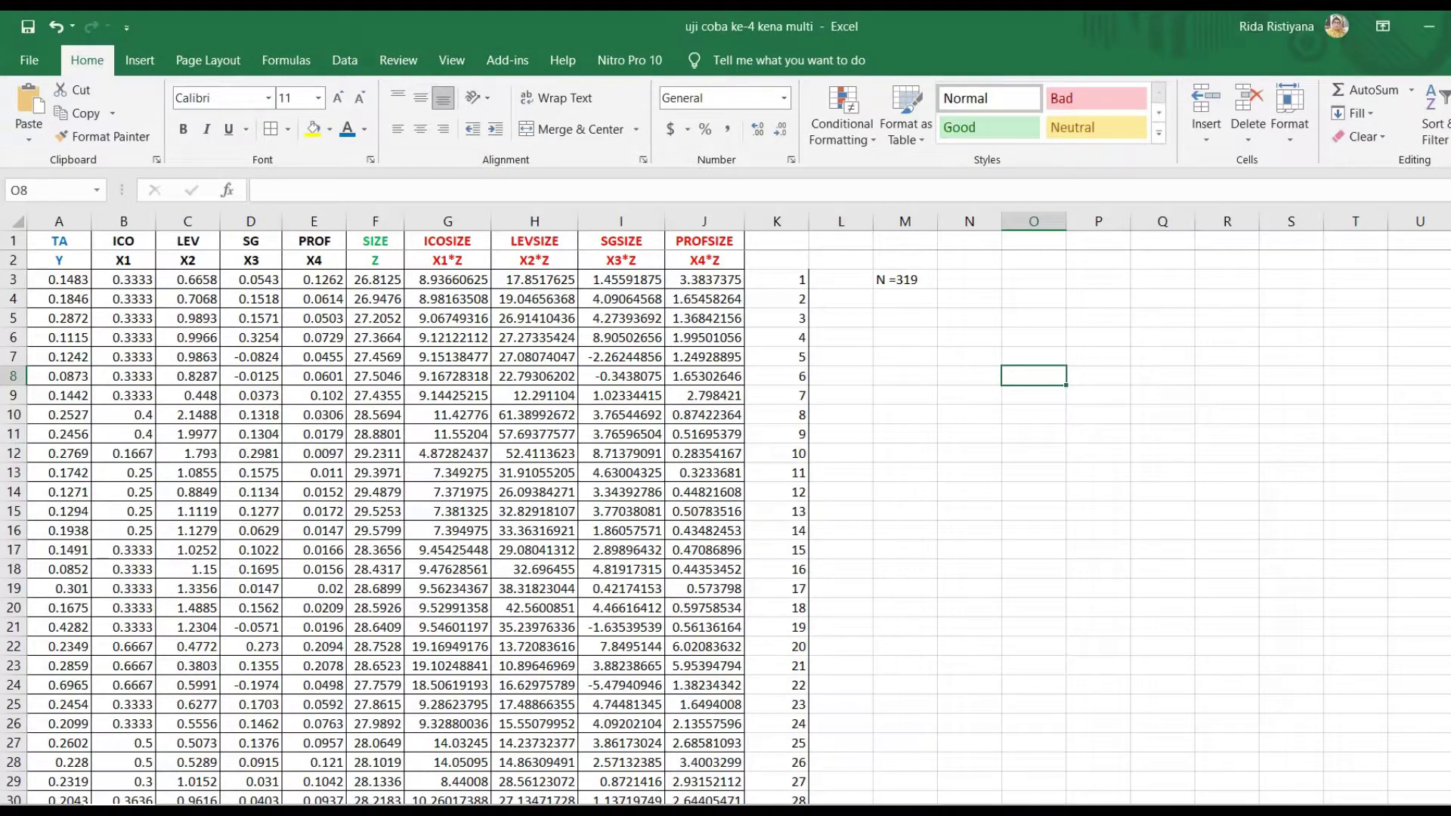
click(583, 752)
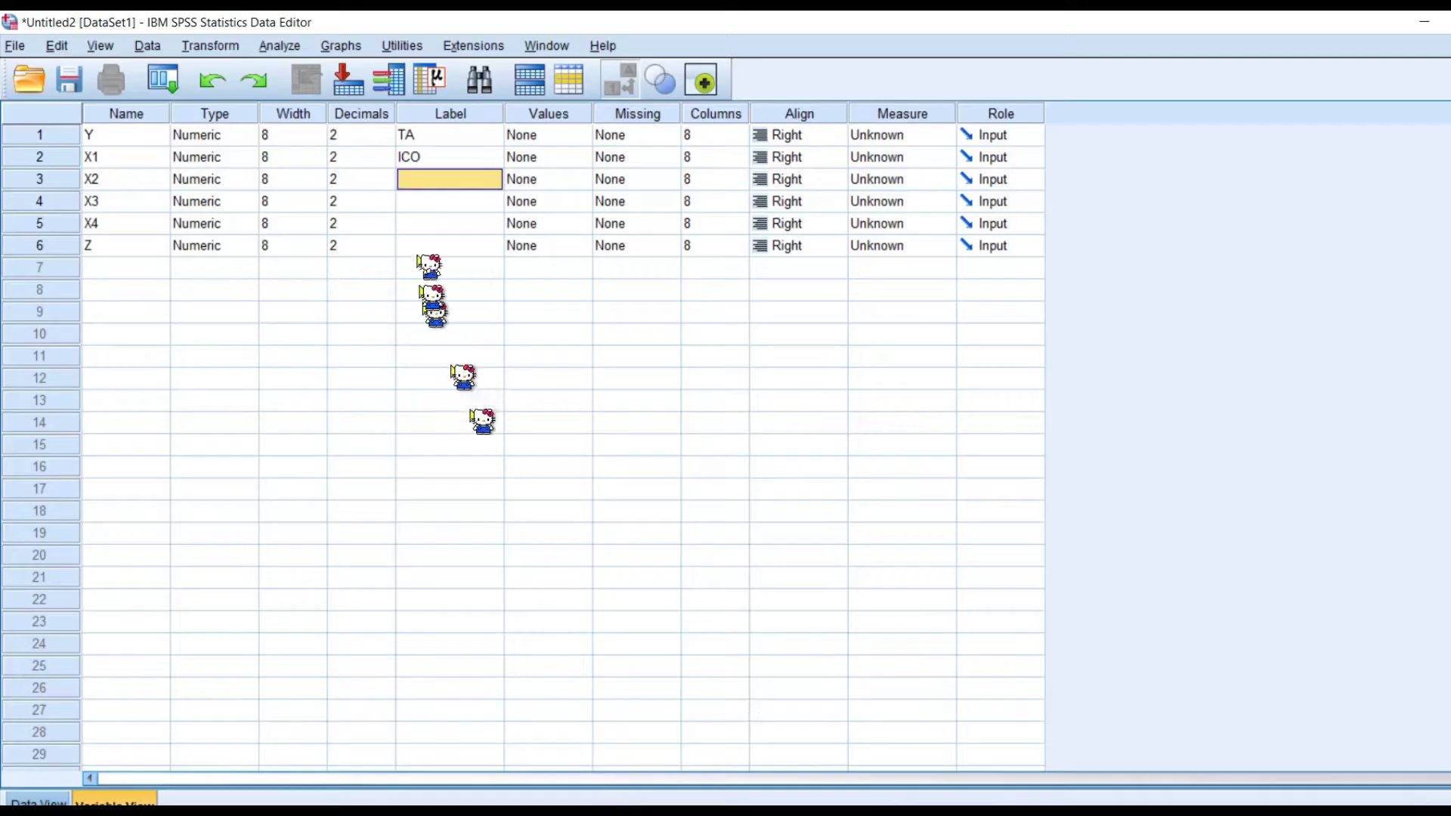
text(LEV)
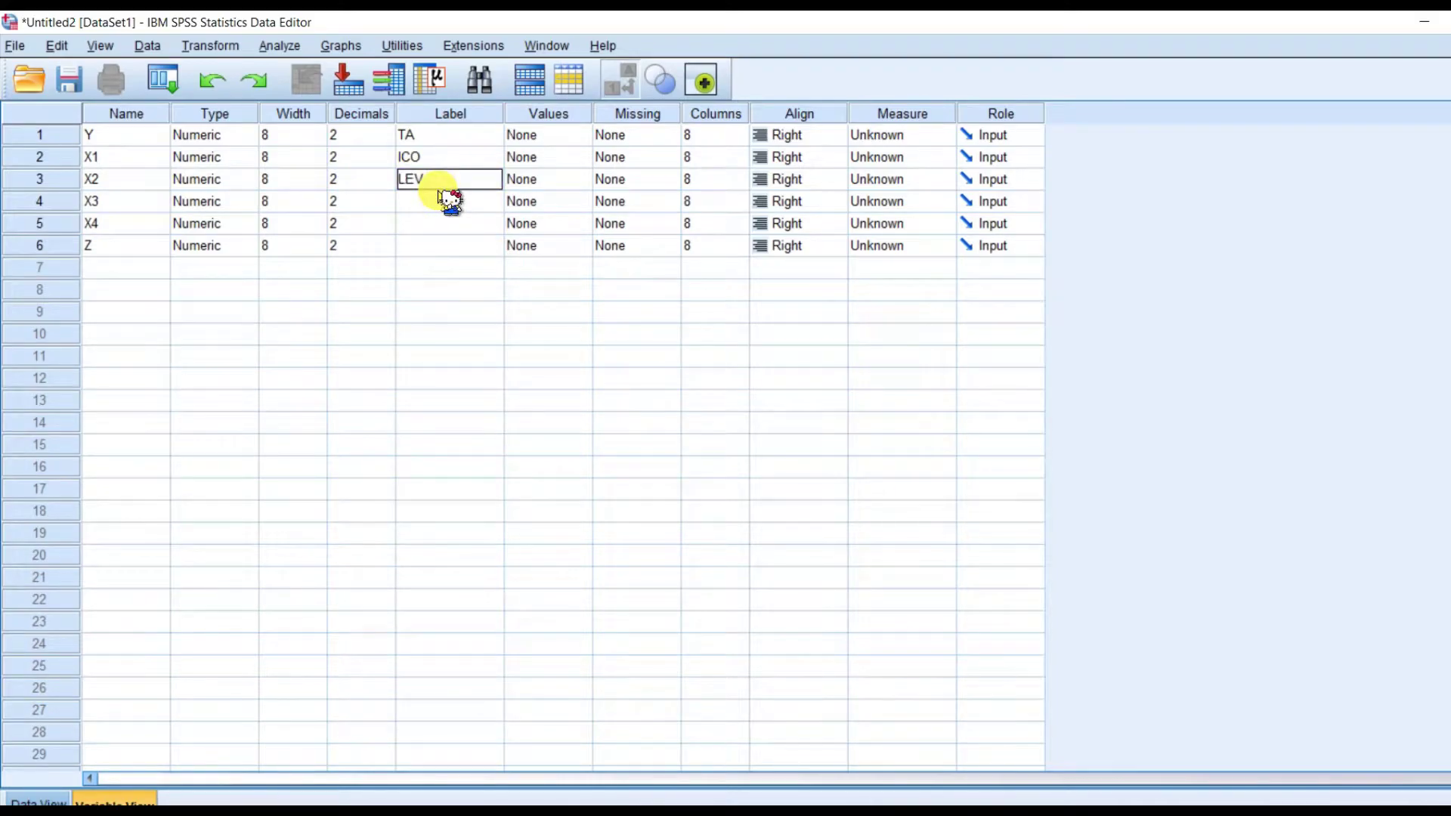
key(Return)
text(SG)
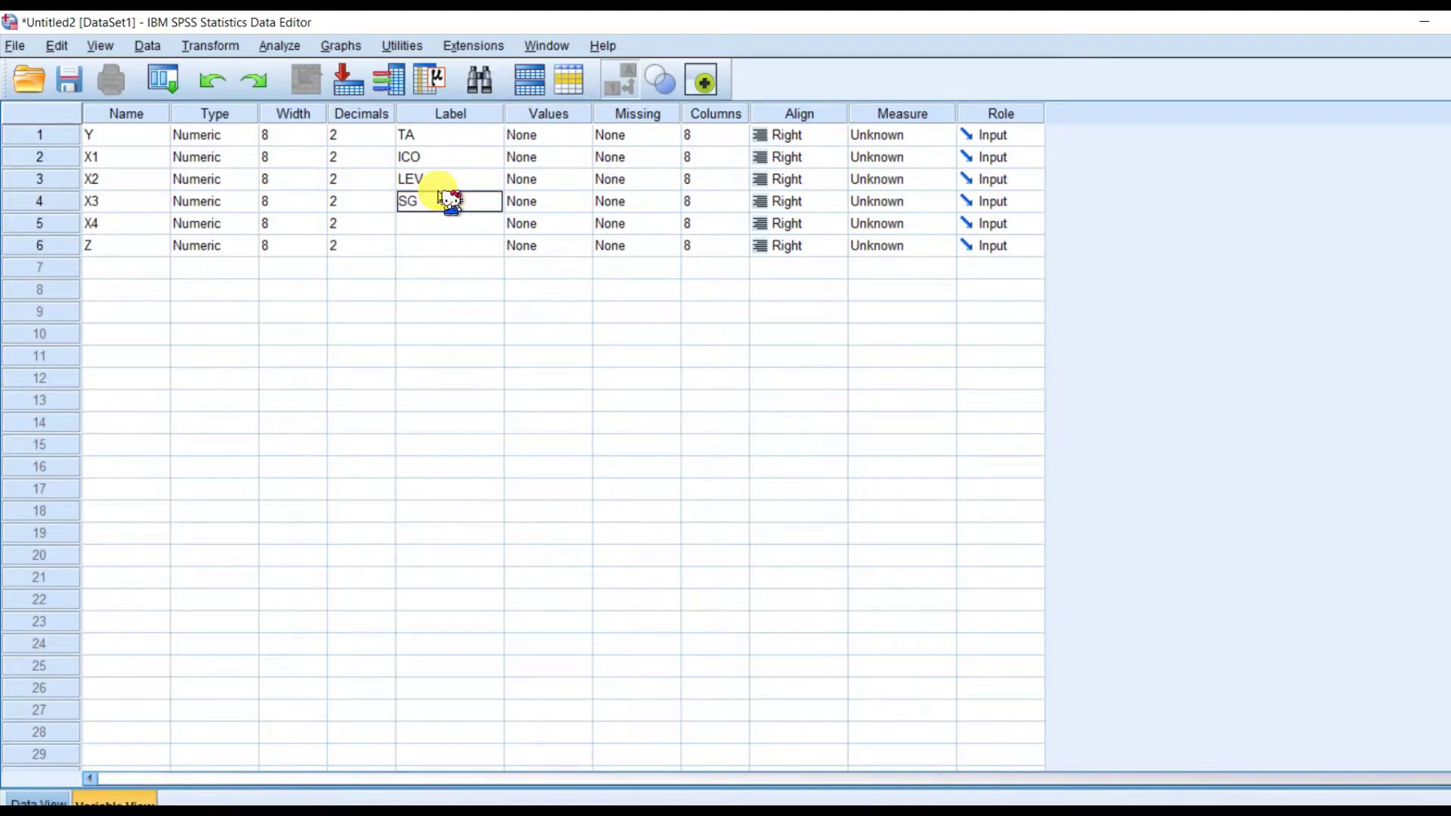
key(Return)
text(P)
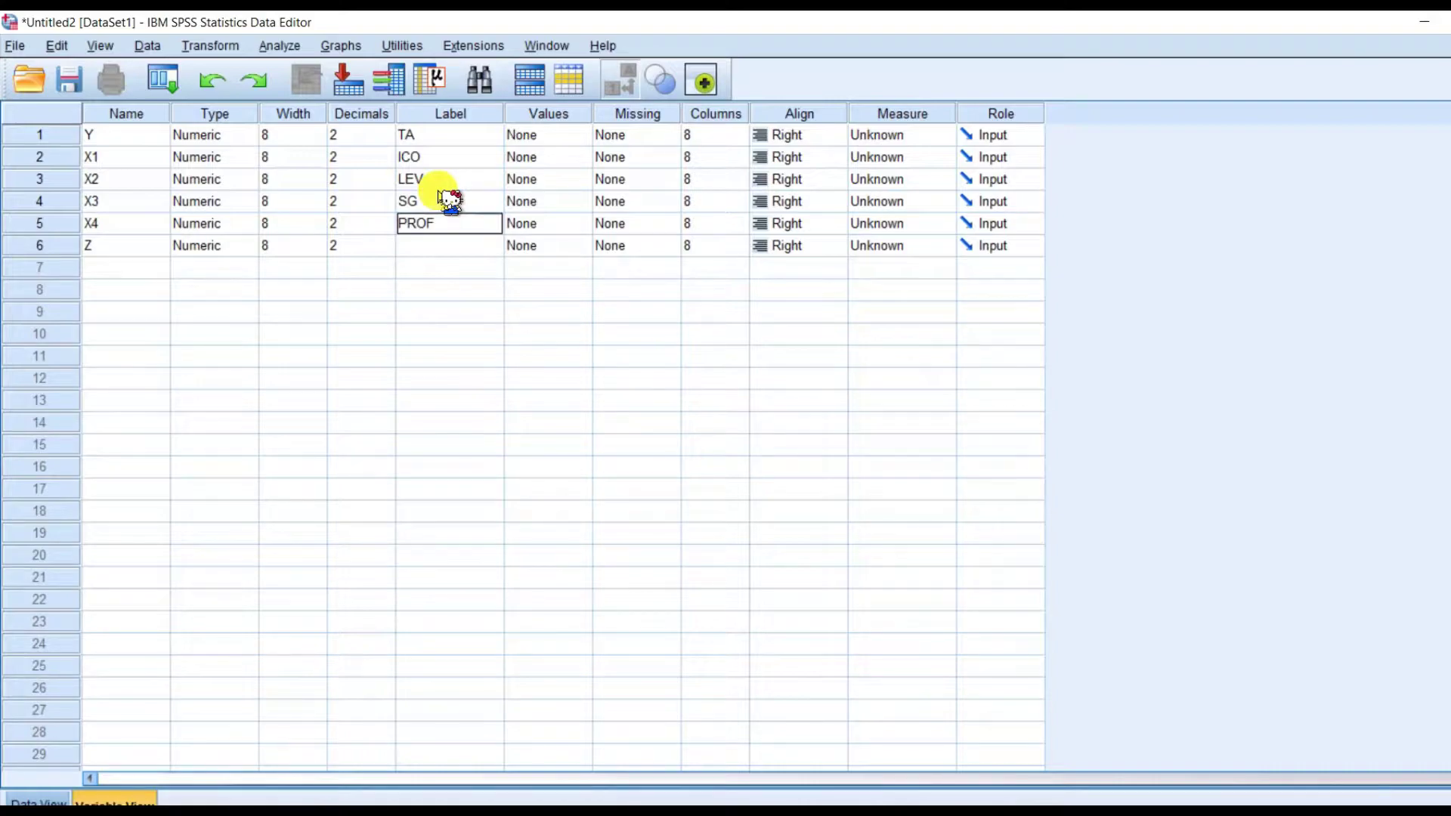
text(ROF)
click(454, 250)
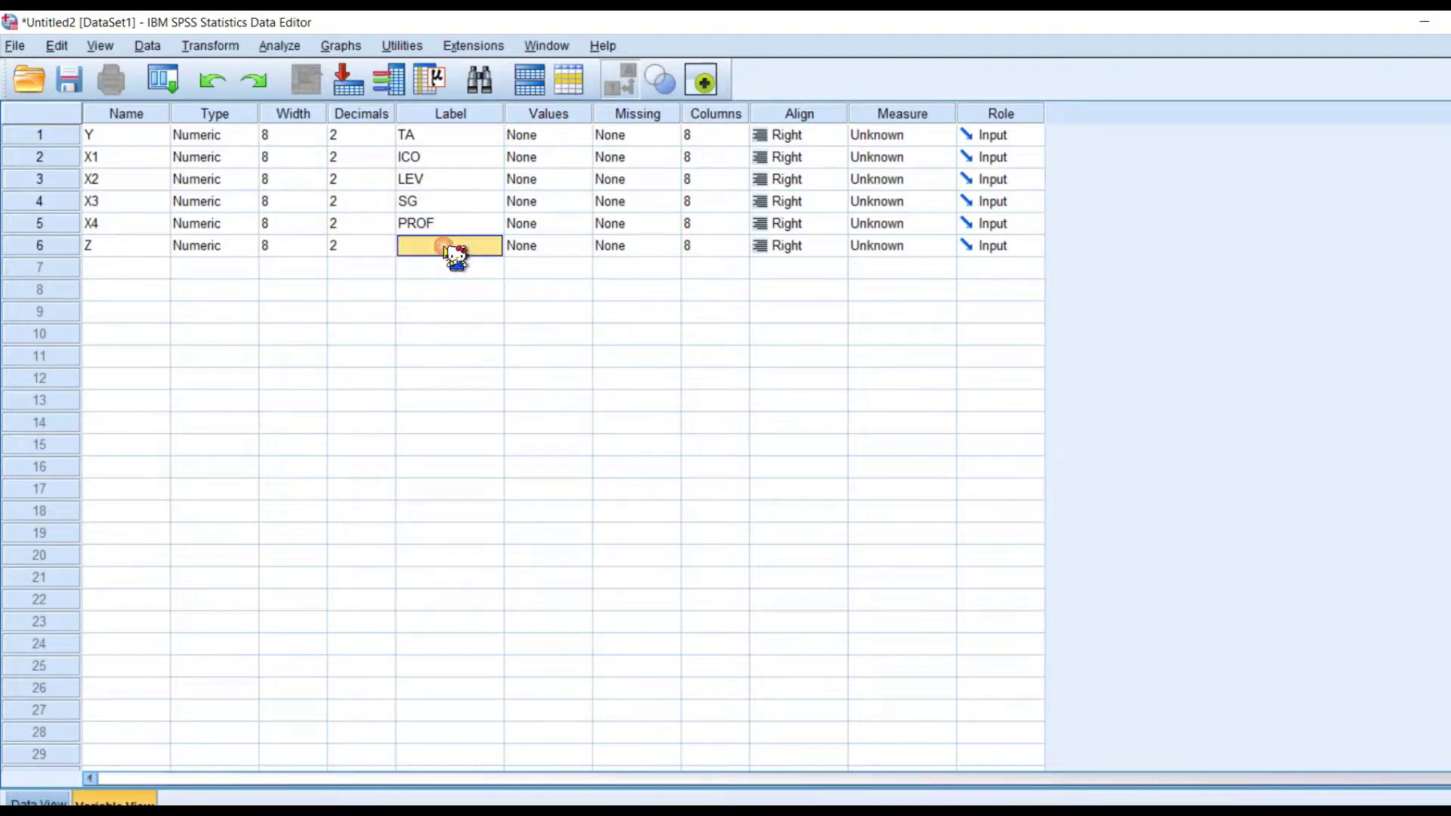
text(SI)
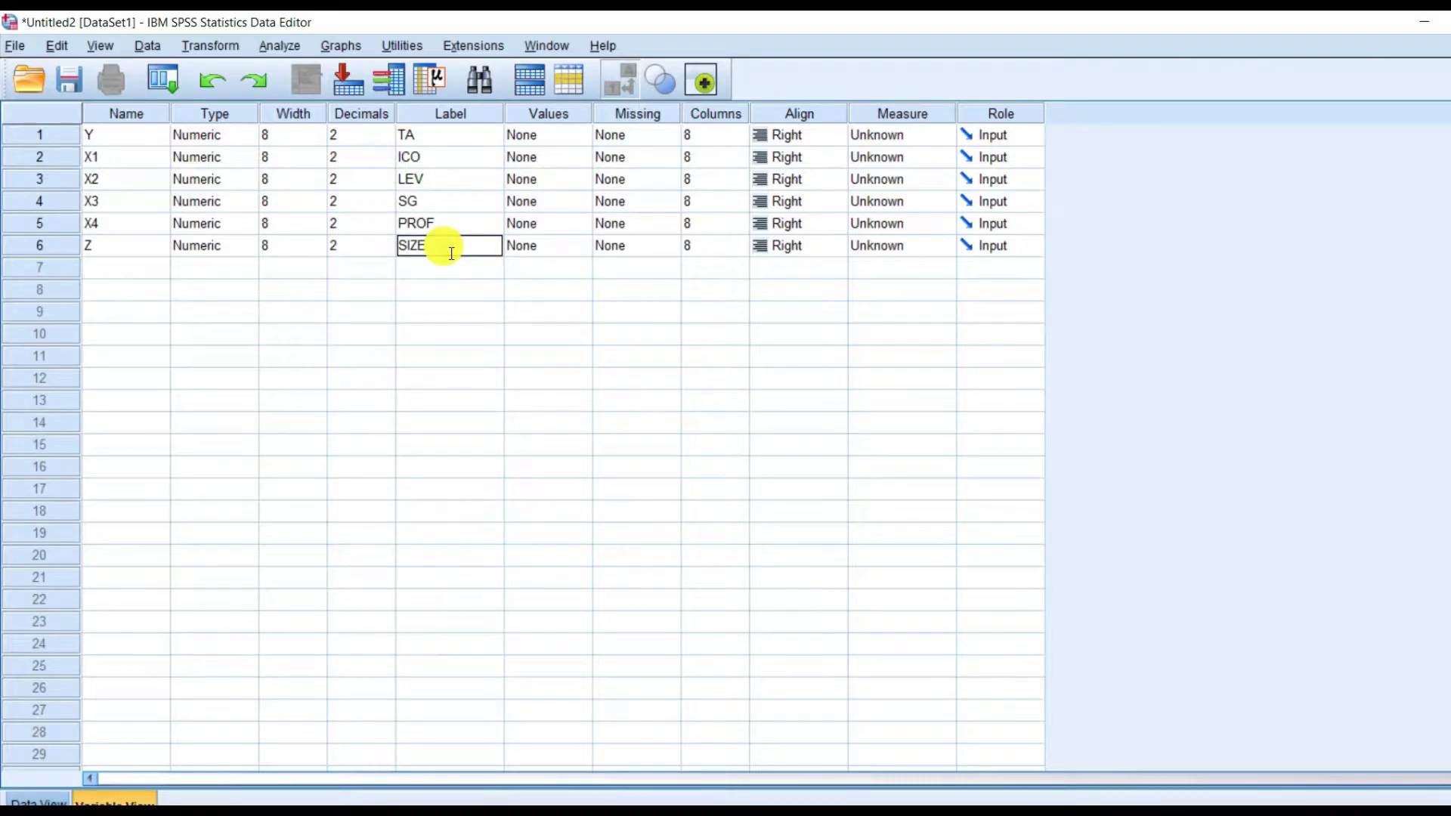
text(ZE)
key(Return)
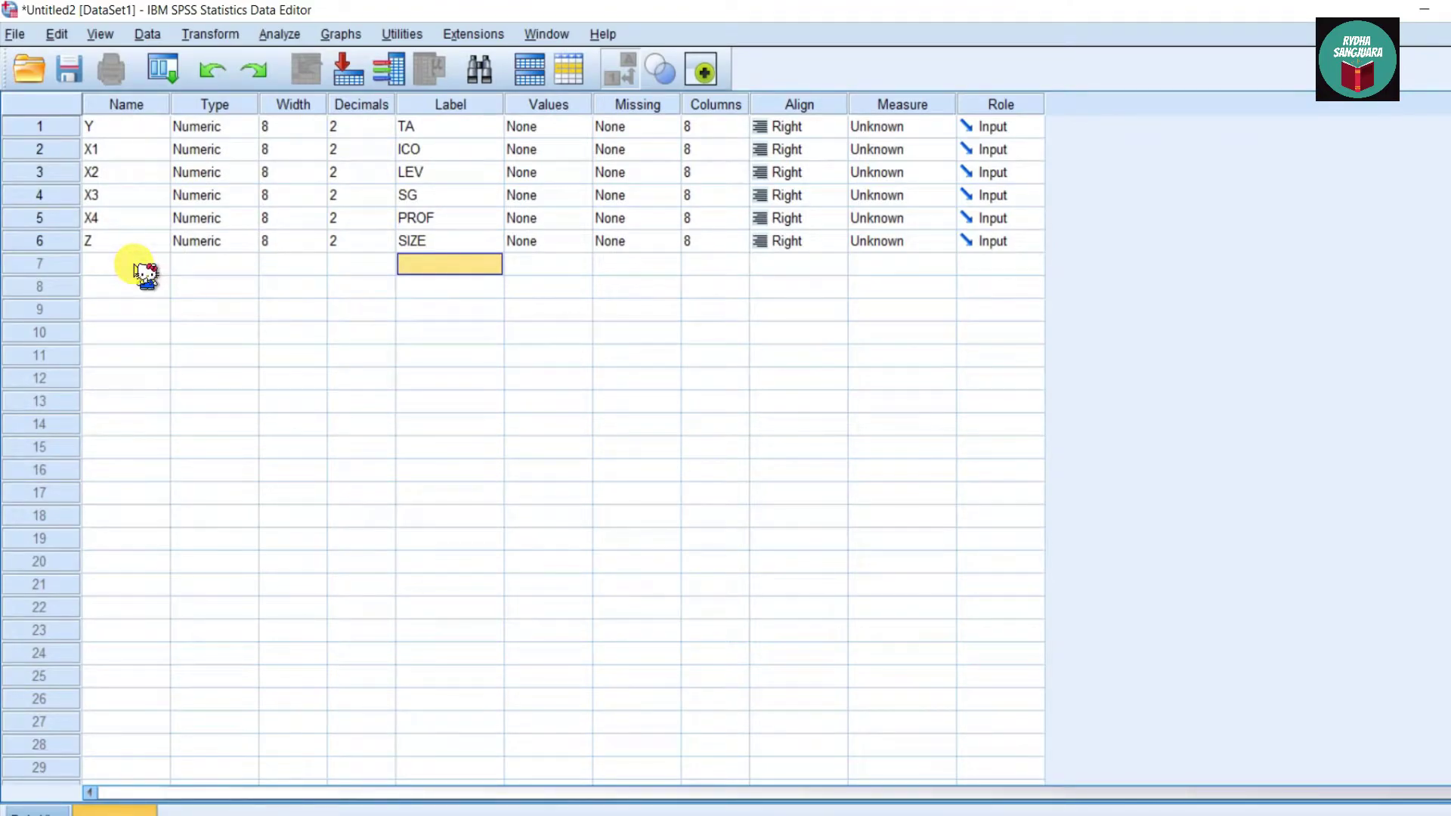
- Add four interaction variables named X1Z, X2Z, X3Z and X4Z below Z
click(137, 267)
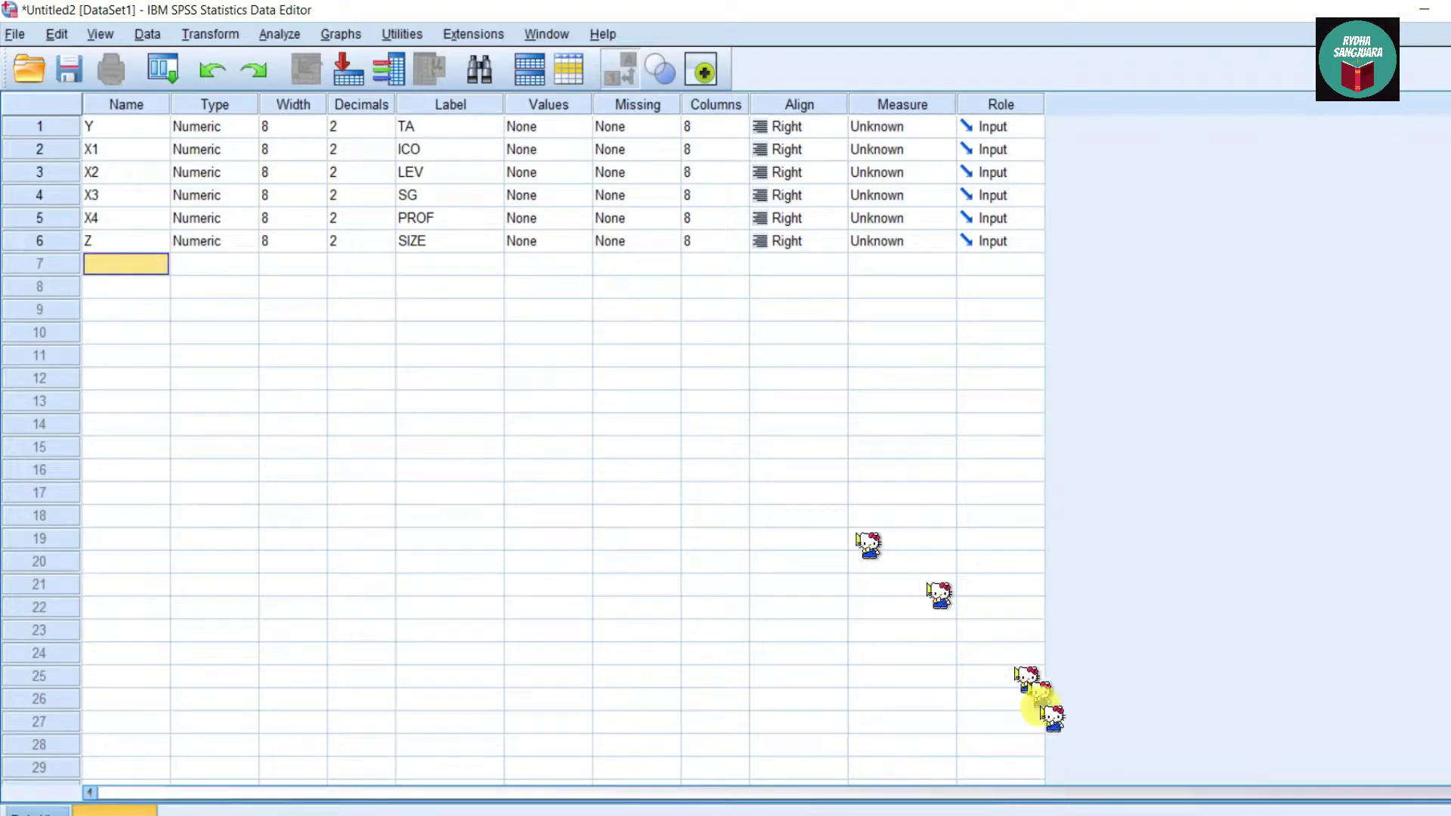
click(441, 246)
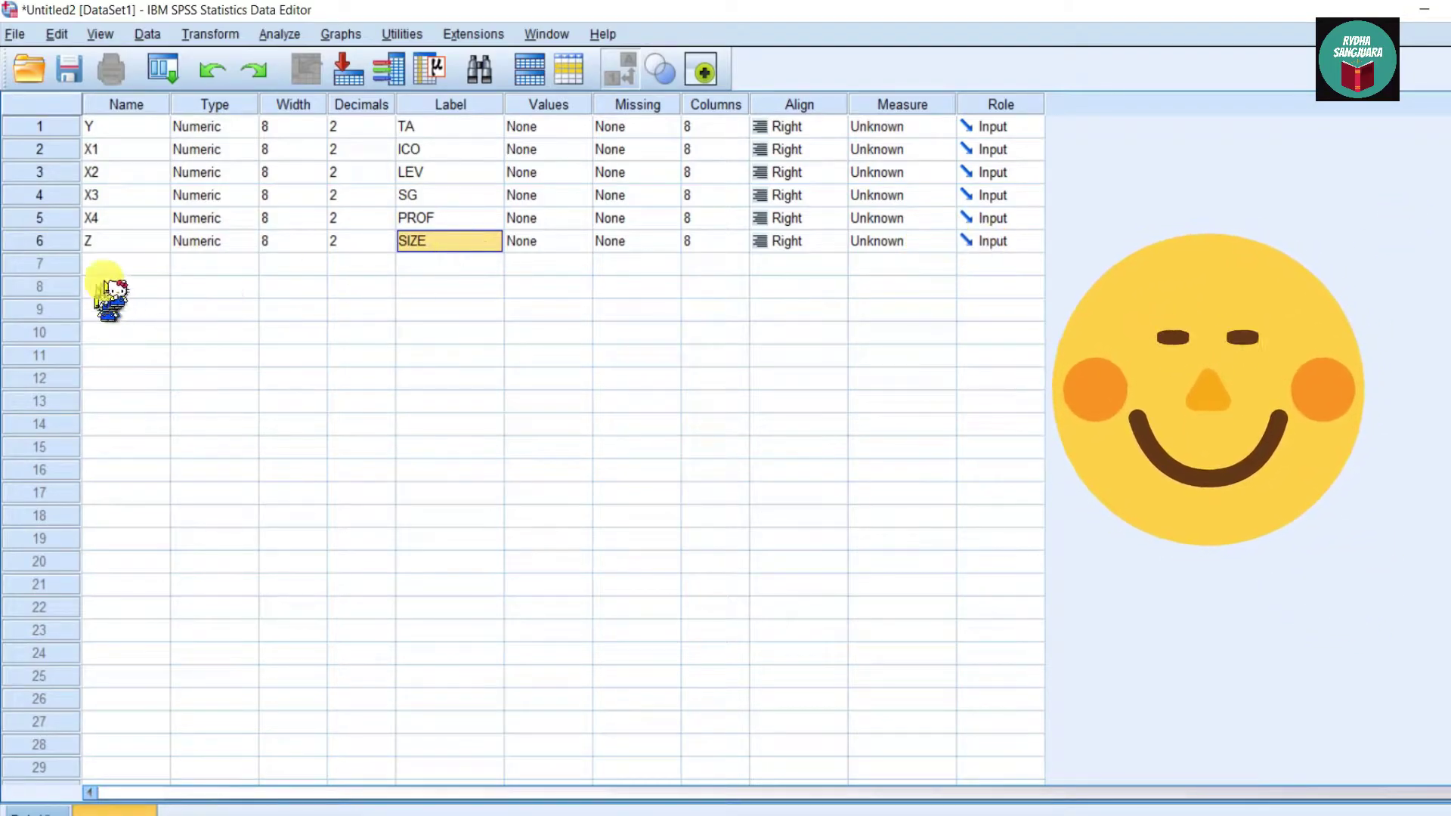
click(129, 266)
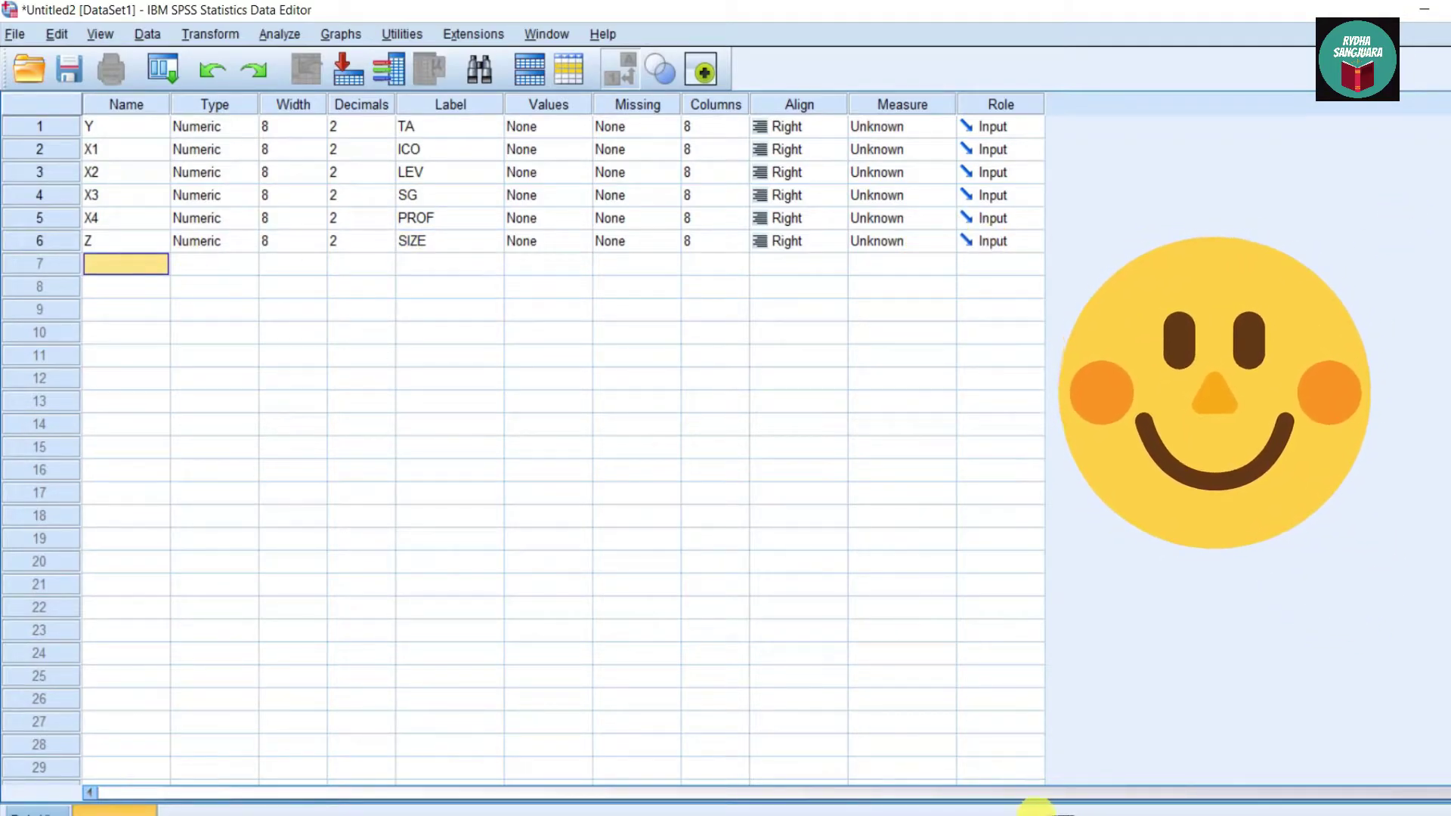
click(130, 269)
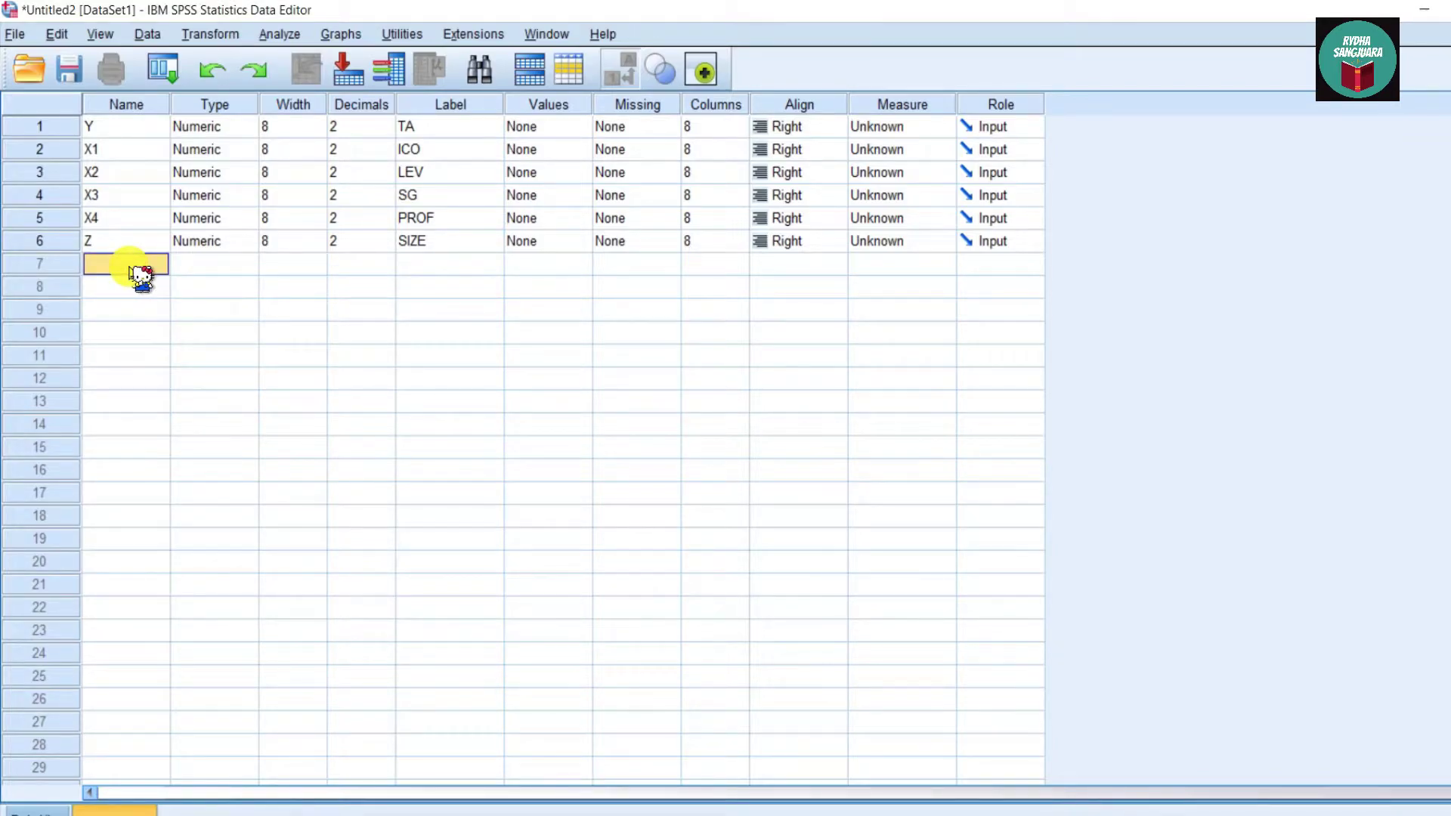
text(X1Z)
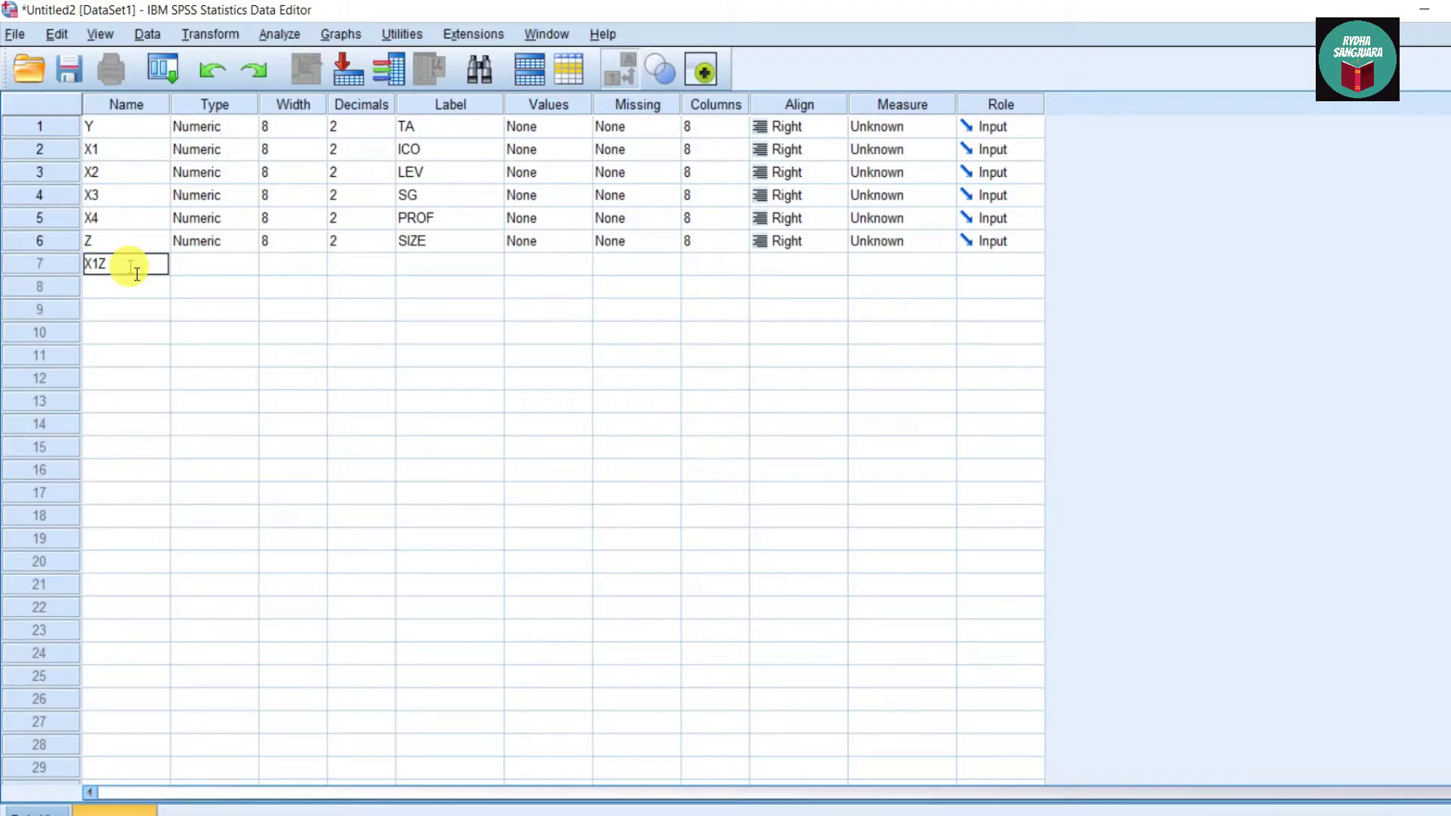
key(Return)
text(X2Z)
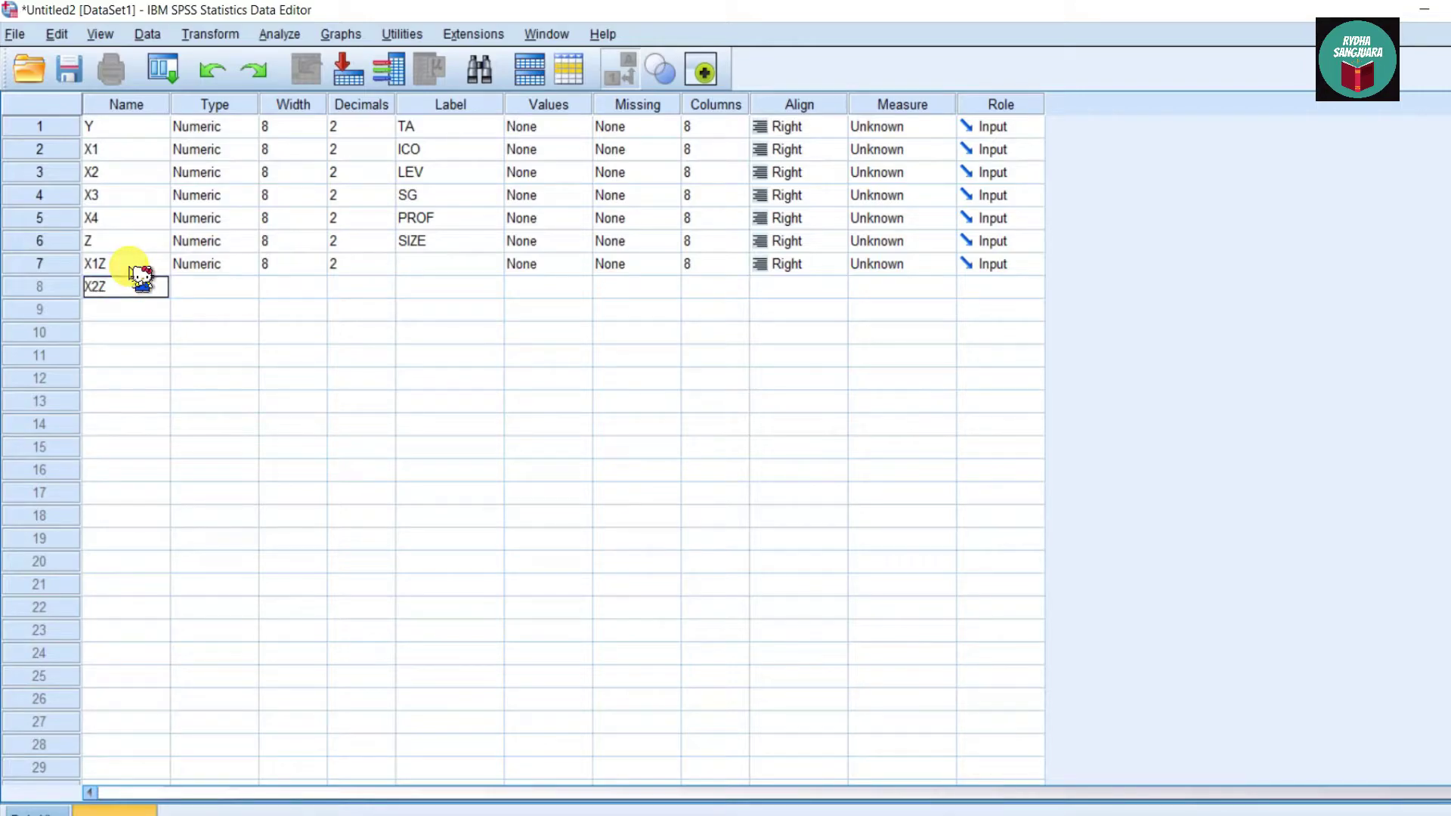
key(Return)
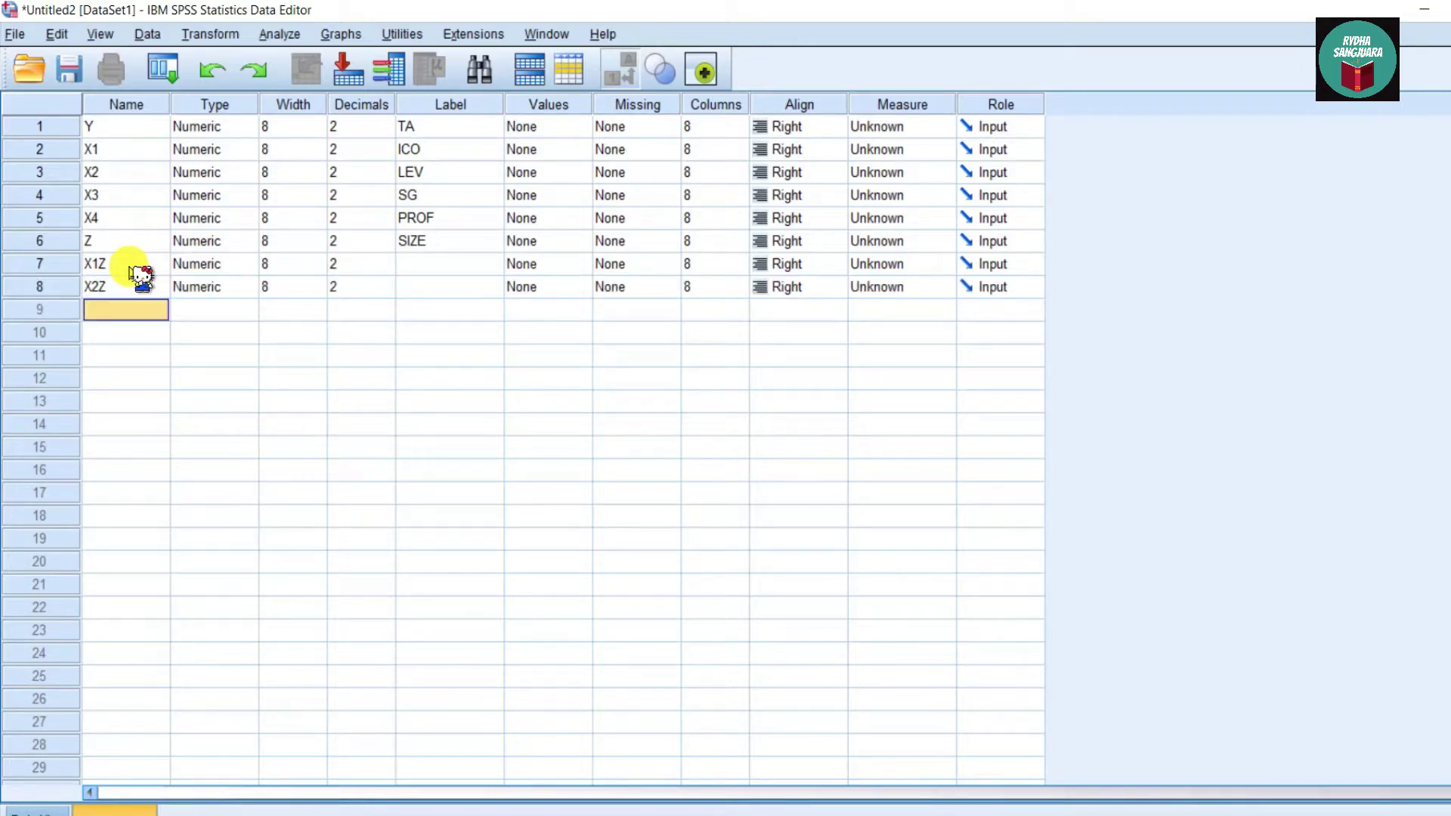
text(X3Z)
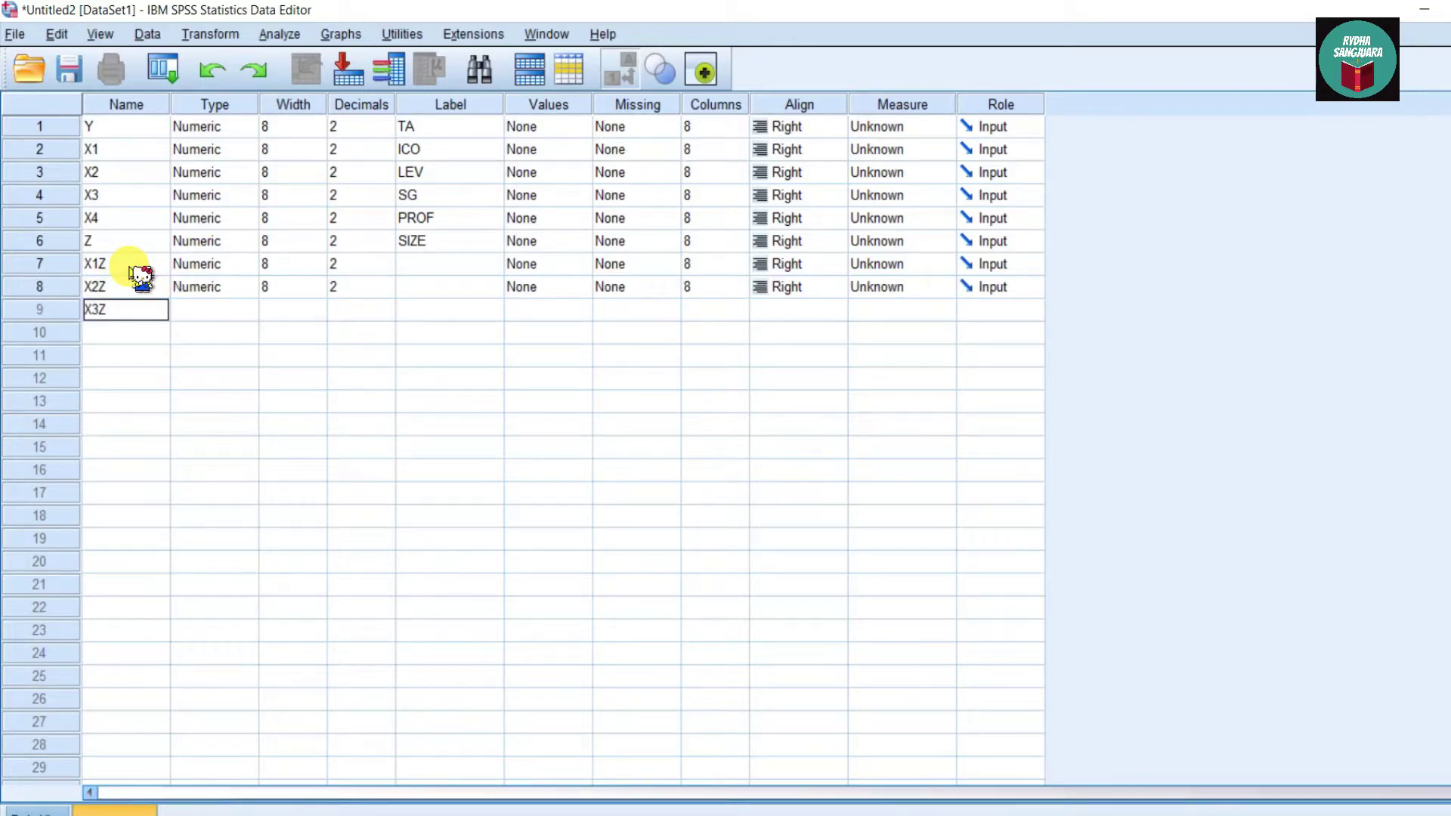
key(Return)
text(X4Z)
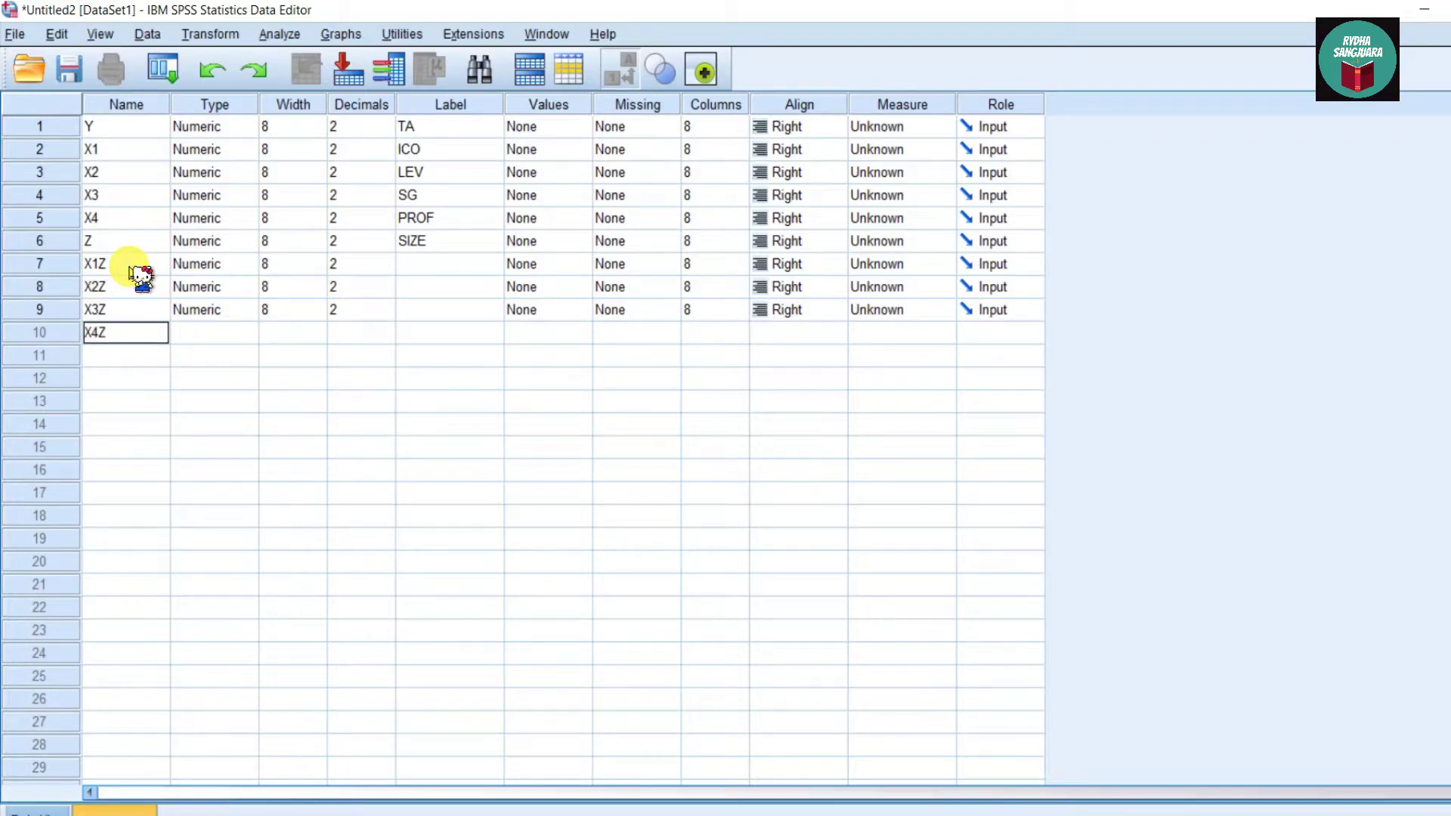
key(Return)
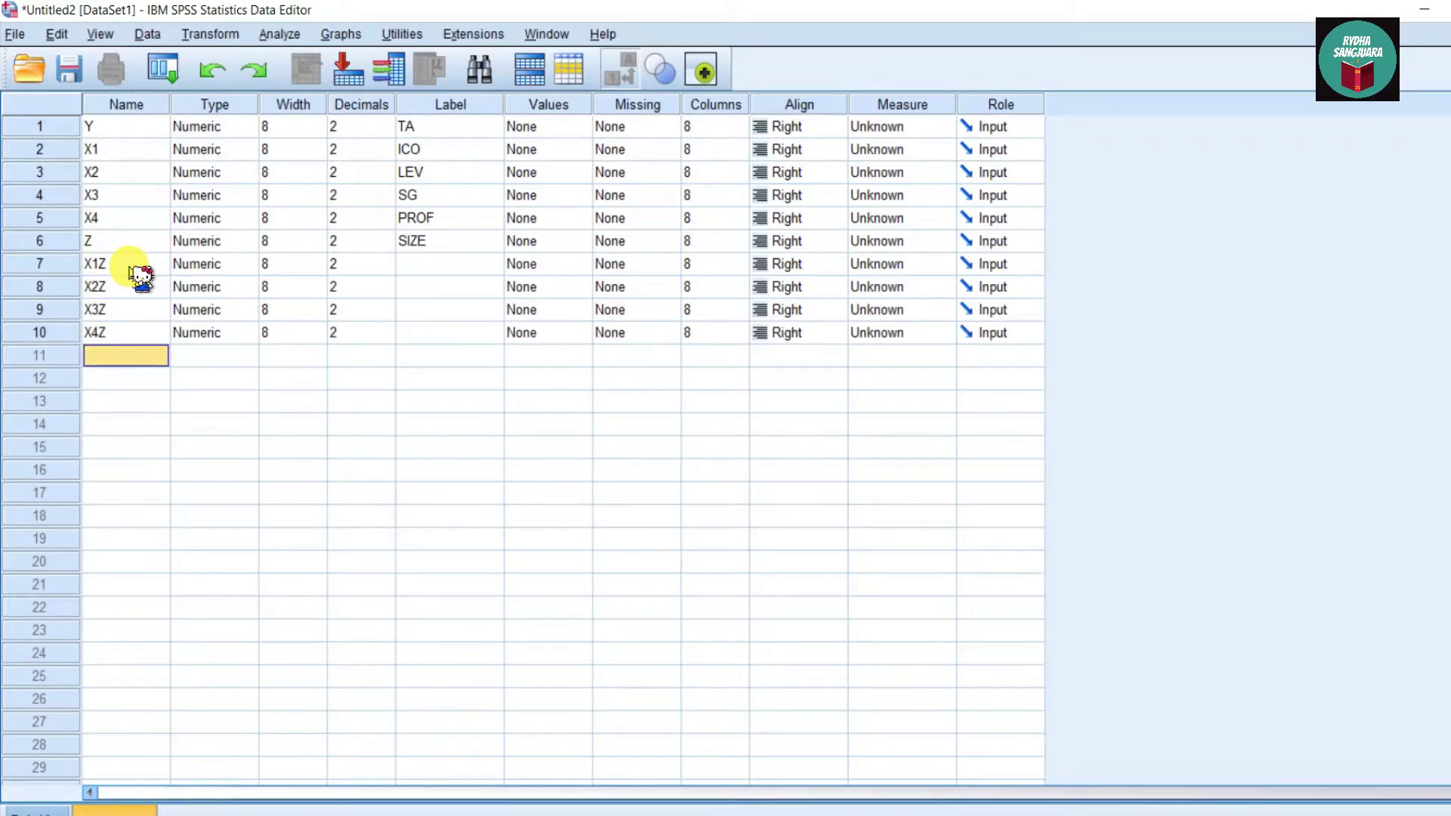
- Label the interaction variables X1Z to X4Z as ICOSIZE, LEVSIZE, SGSIZE and PROFSIZE
click(446, 269)
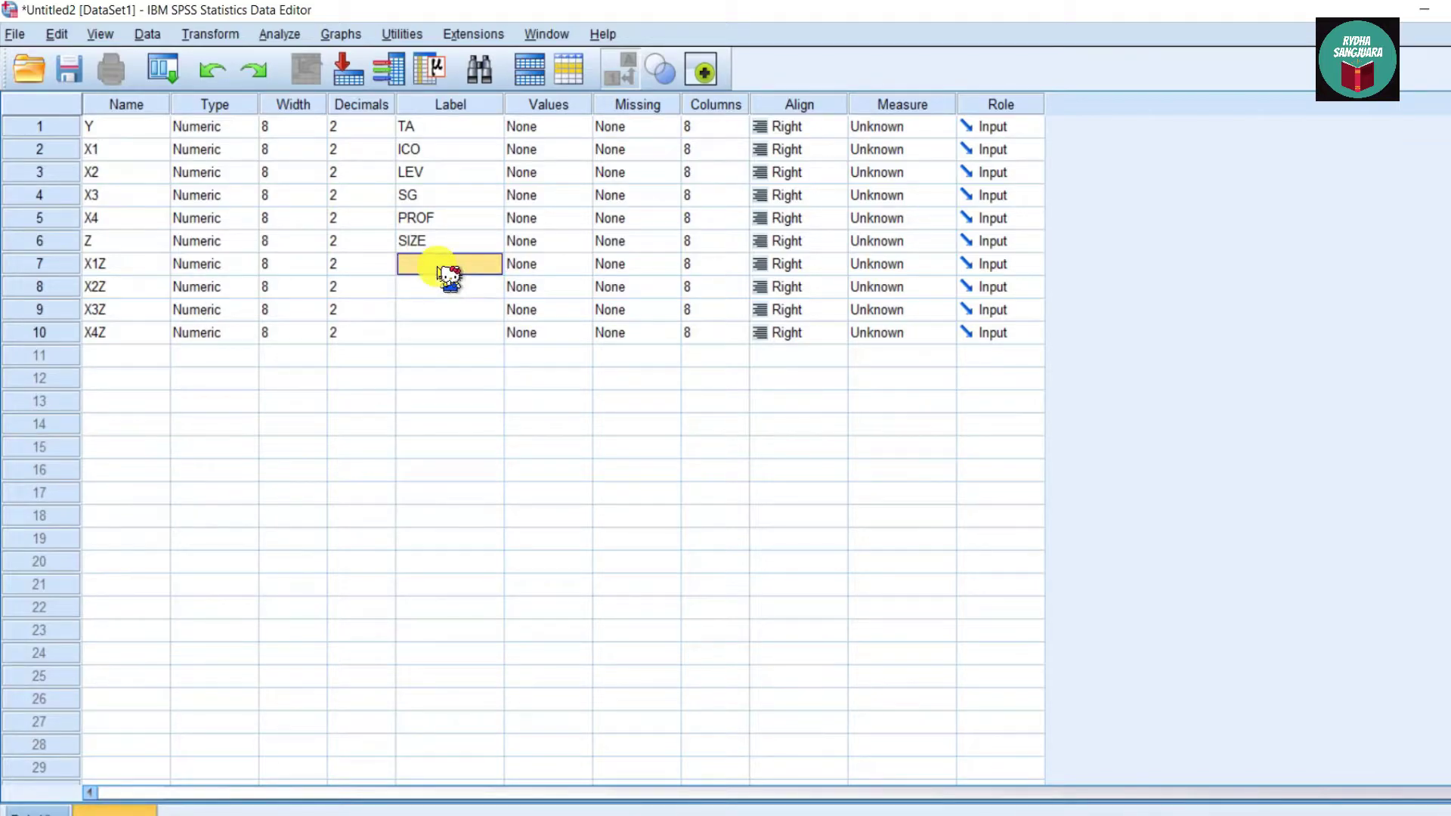
click(443, 271)
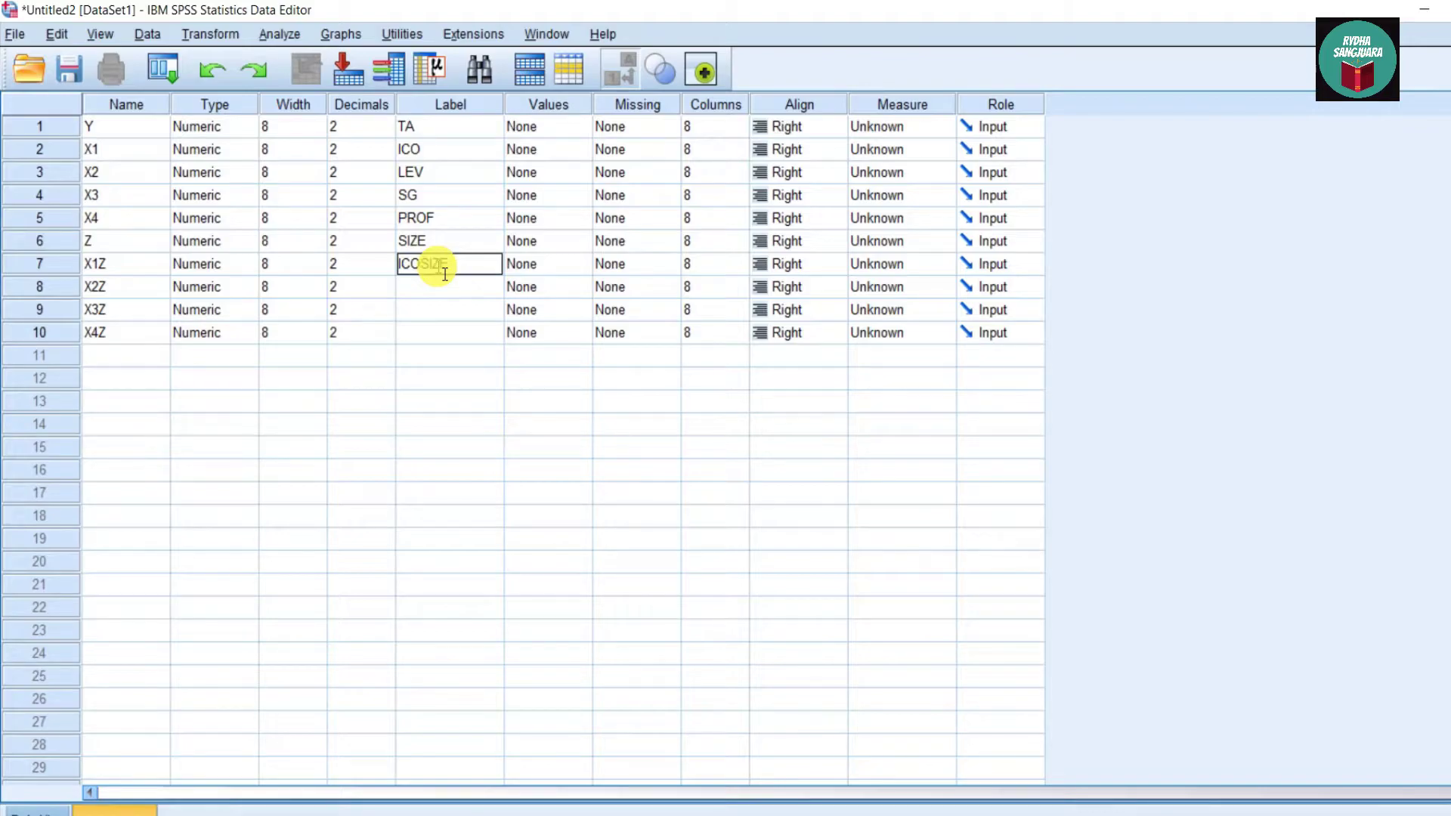
key(Return)
text(LEVSIZE)
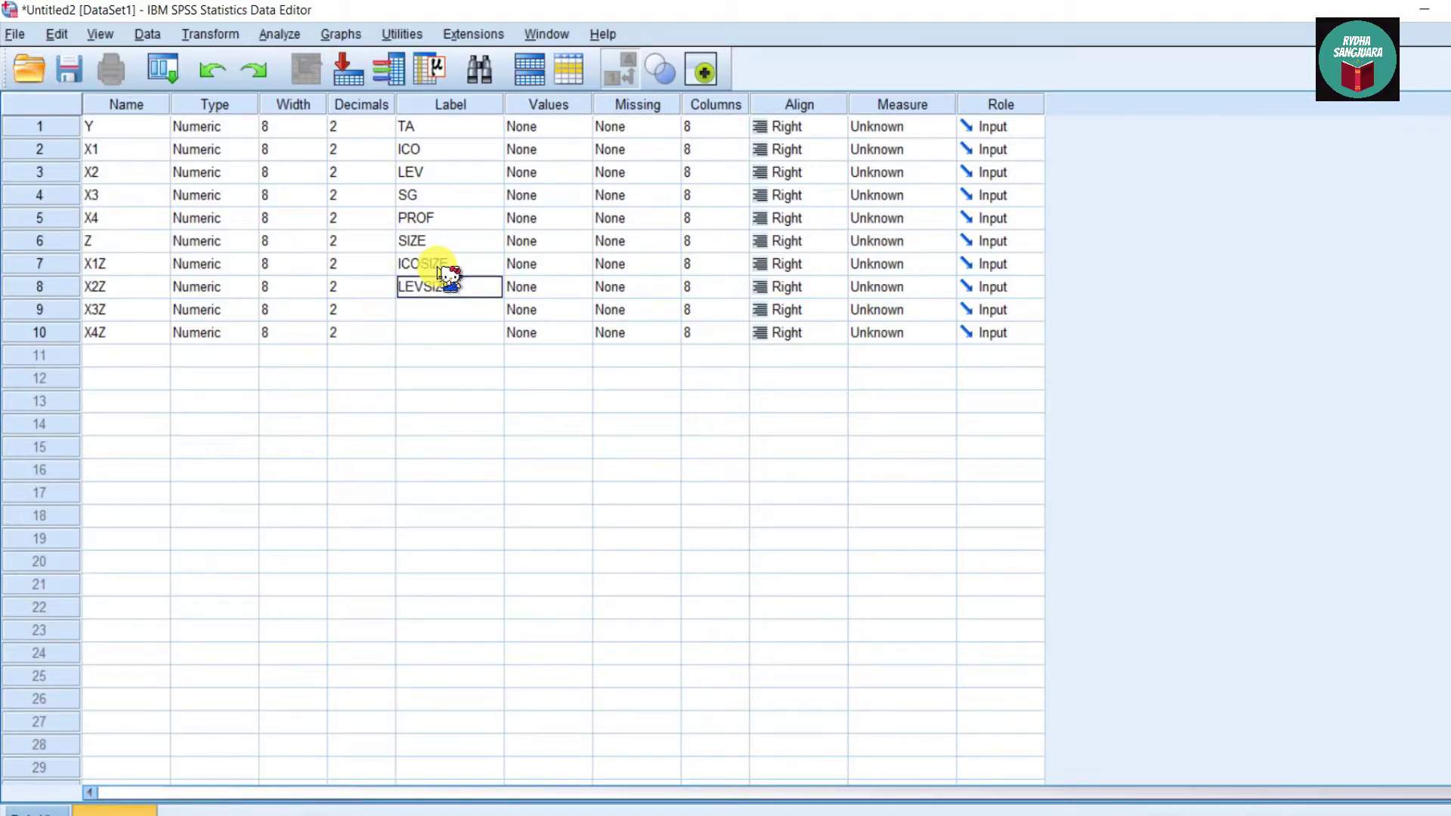
key(Return)
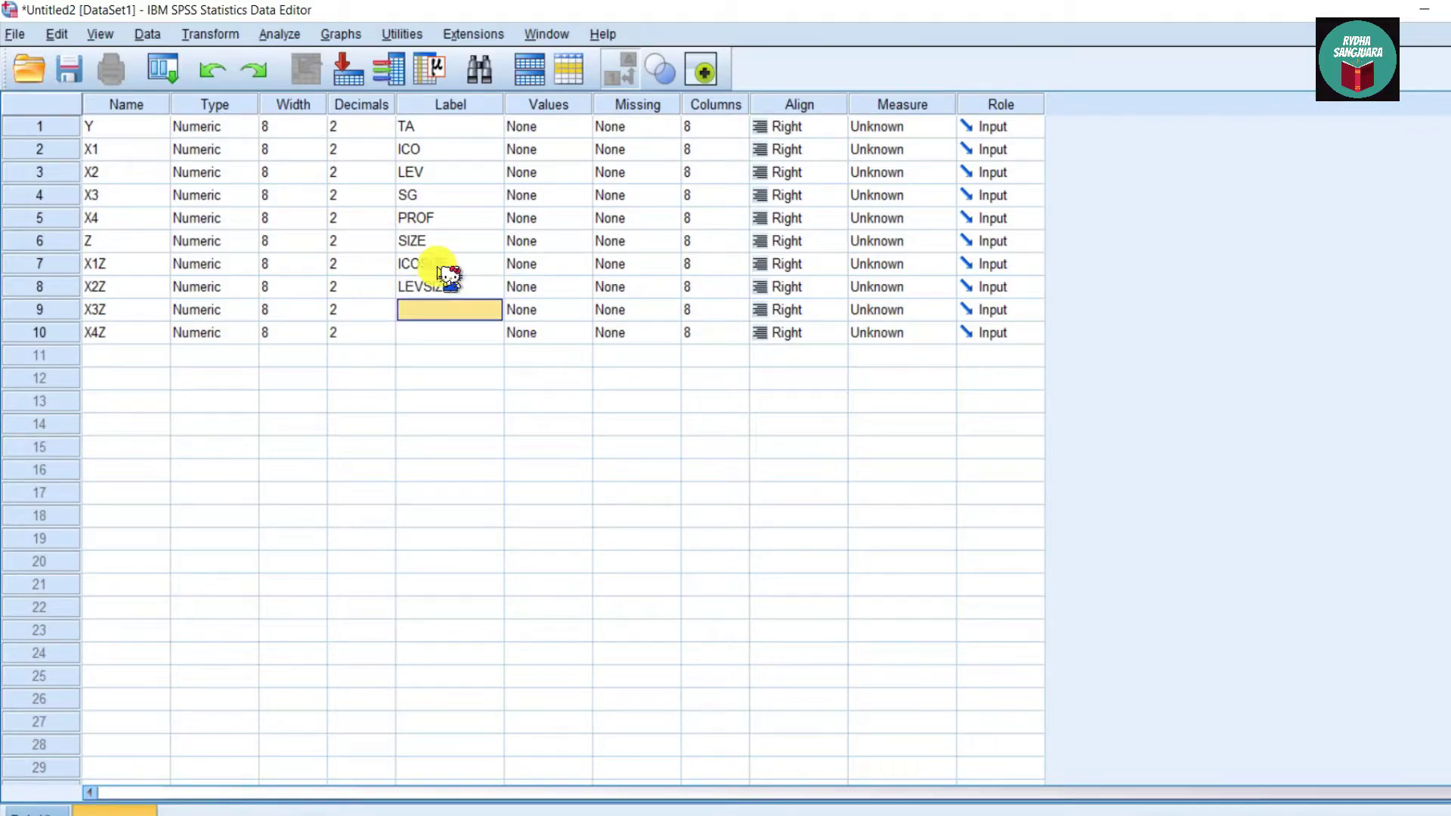
text(SGSIZE)
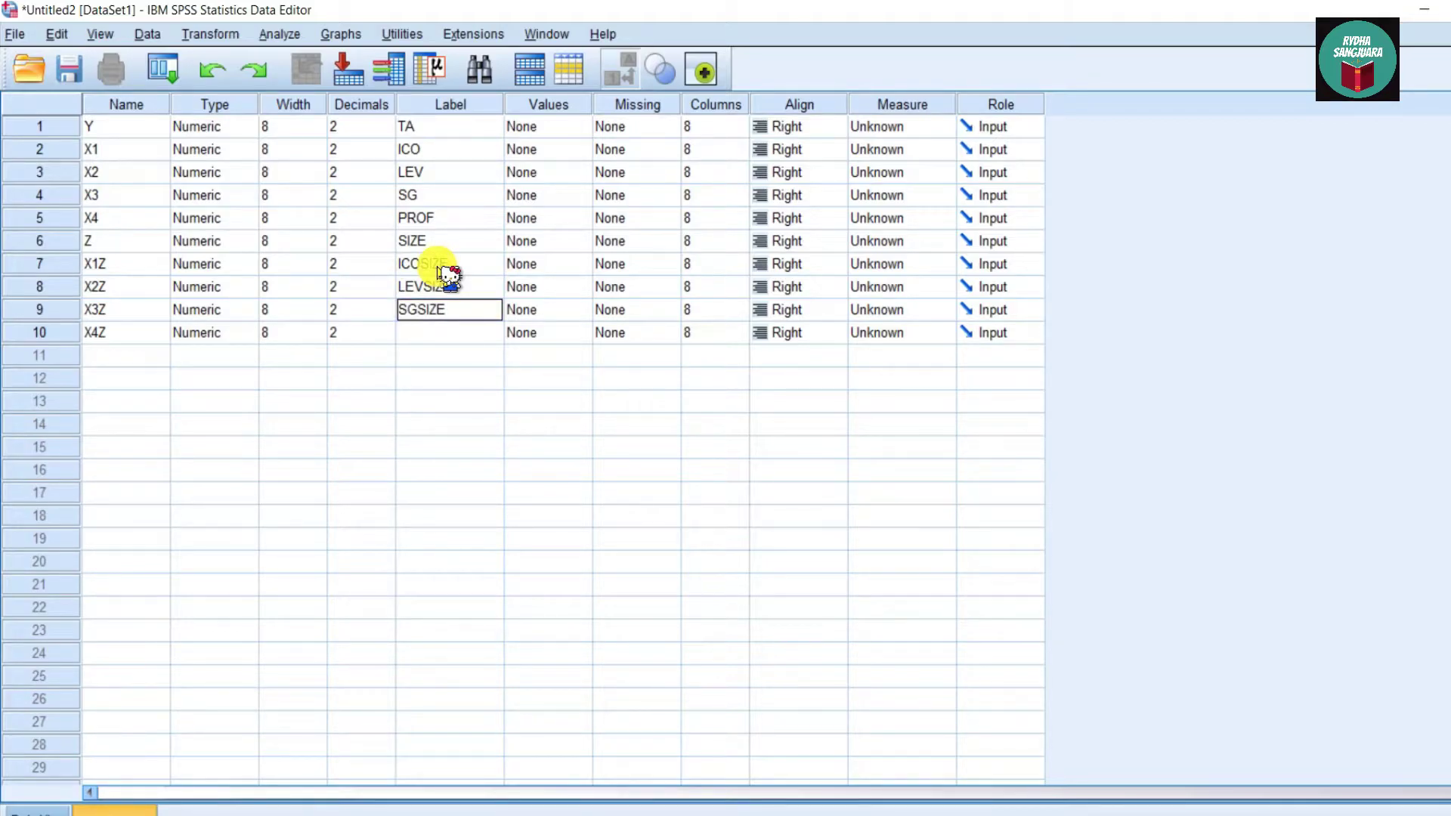
key(Return)
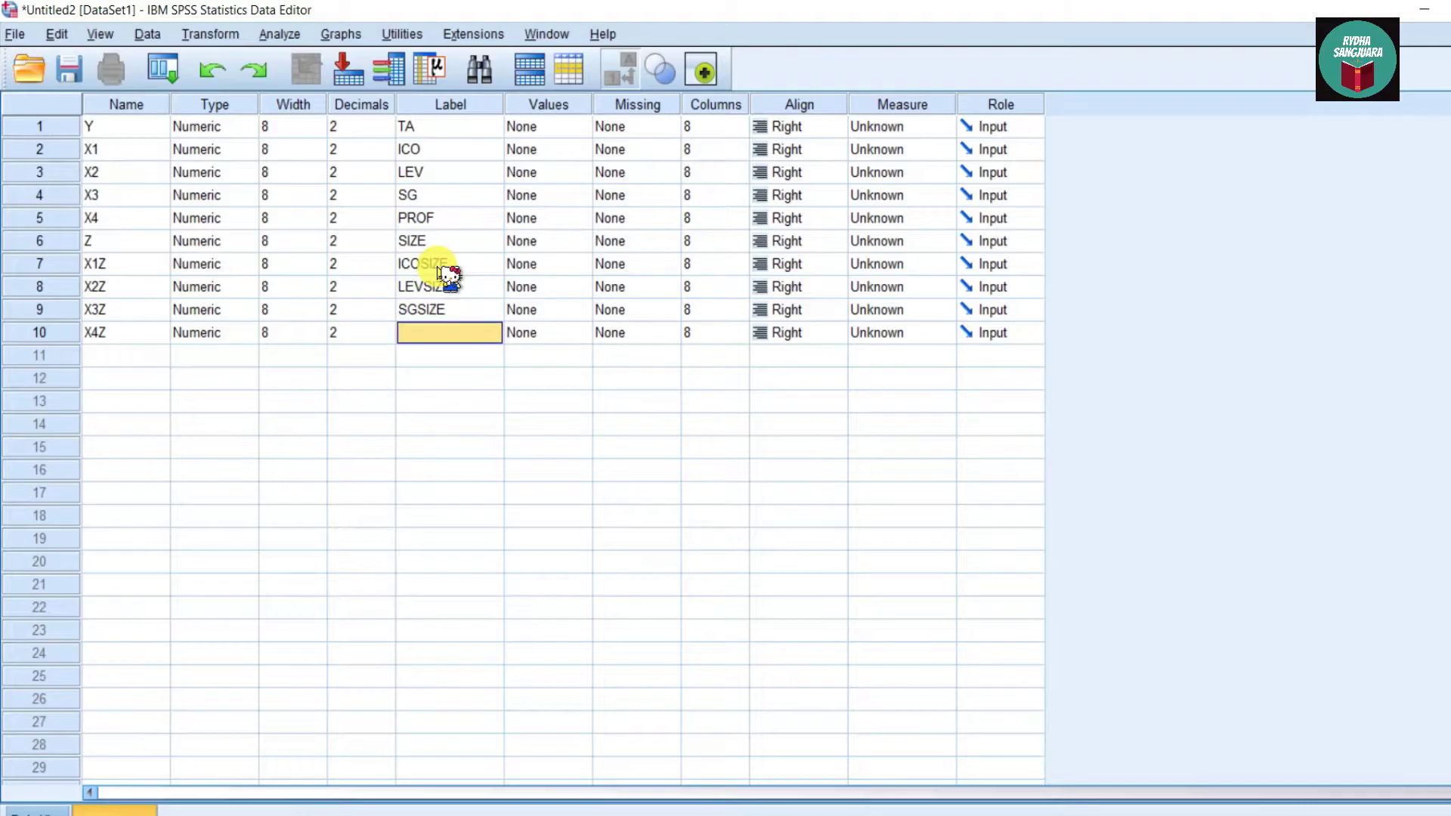
text(PROFSIZE)
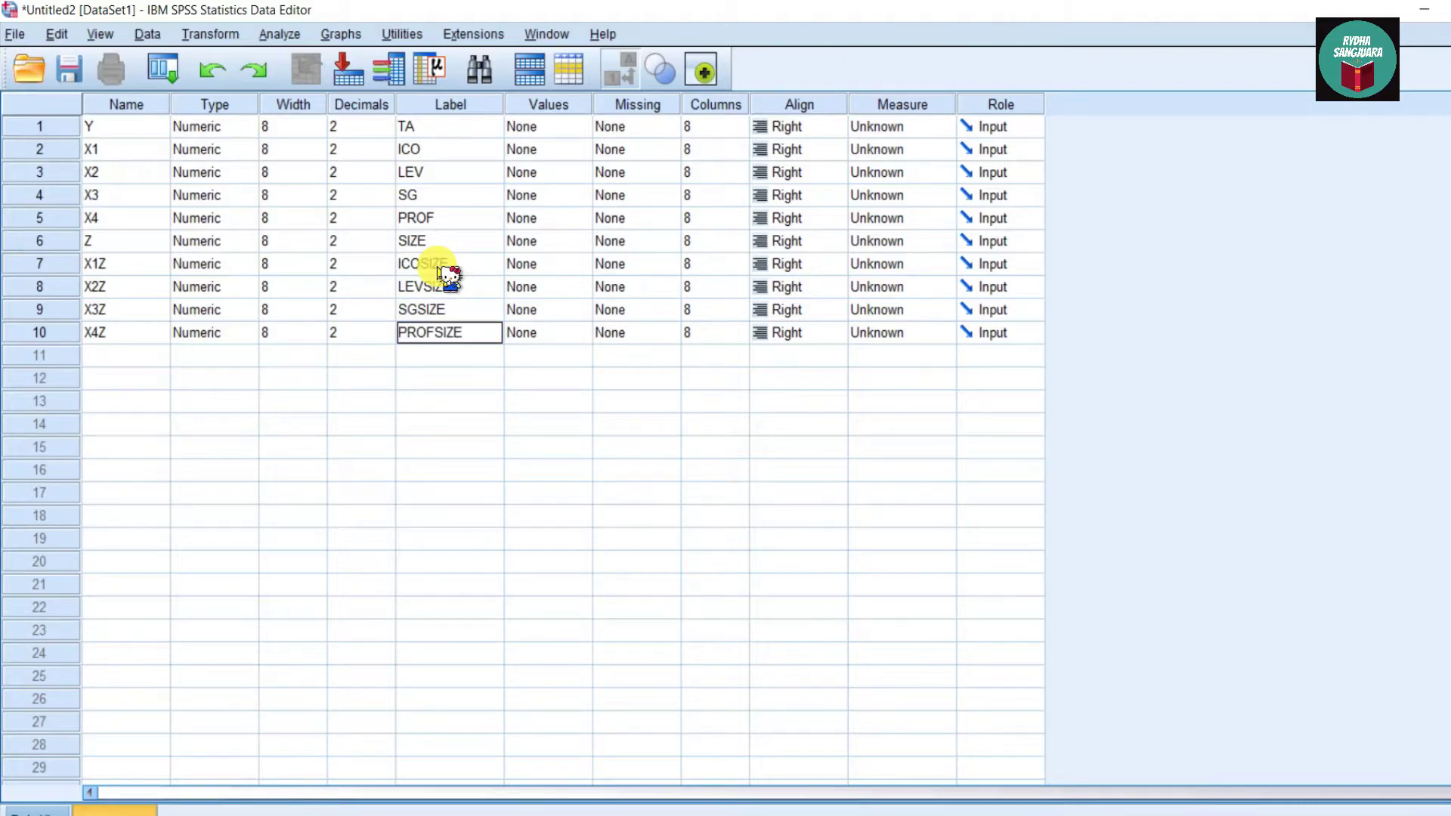
key(Return)
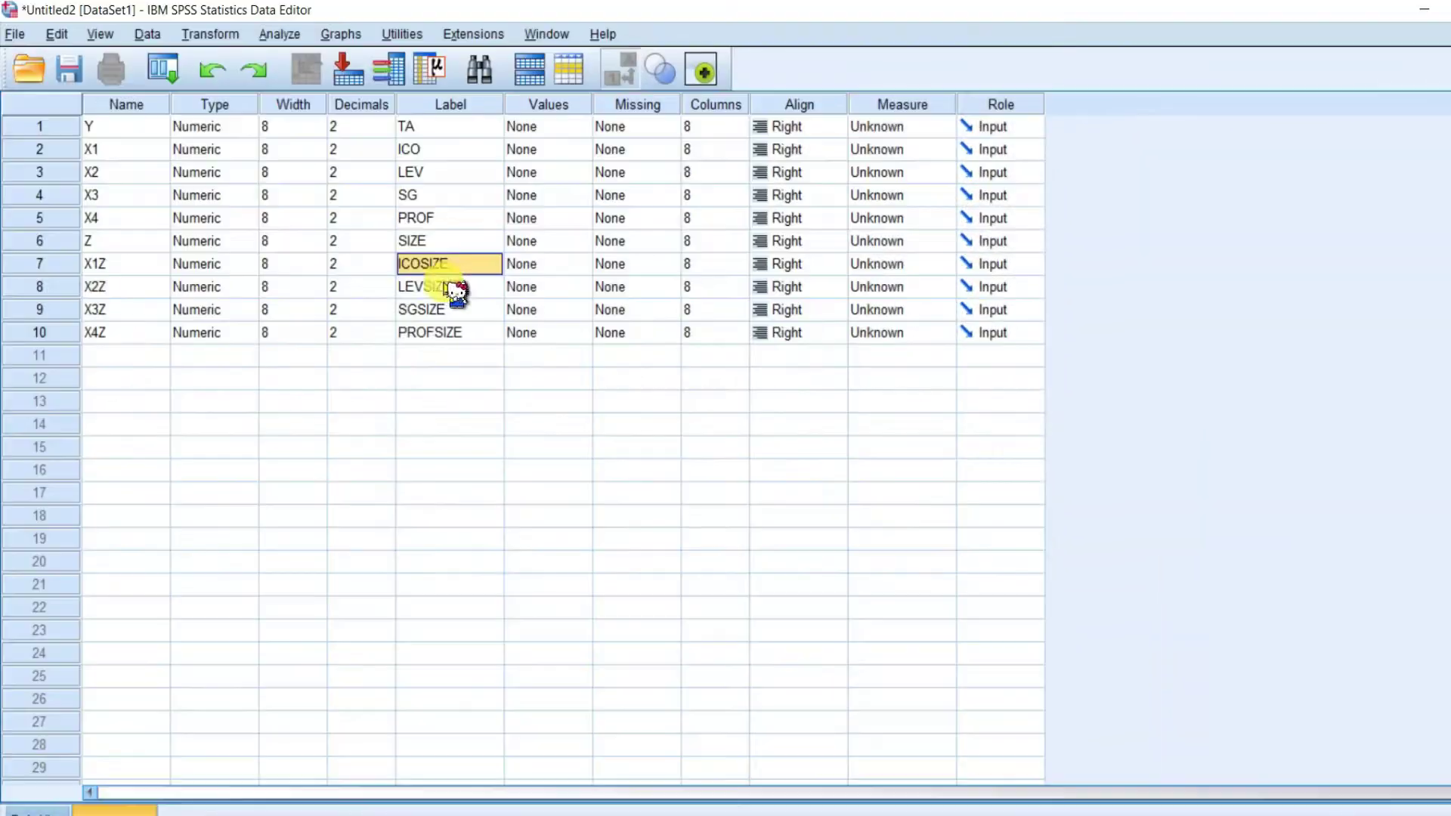
click(447, 286)
click(457, 310)
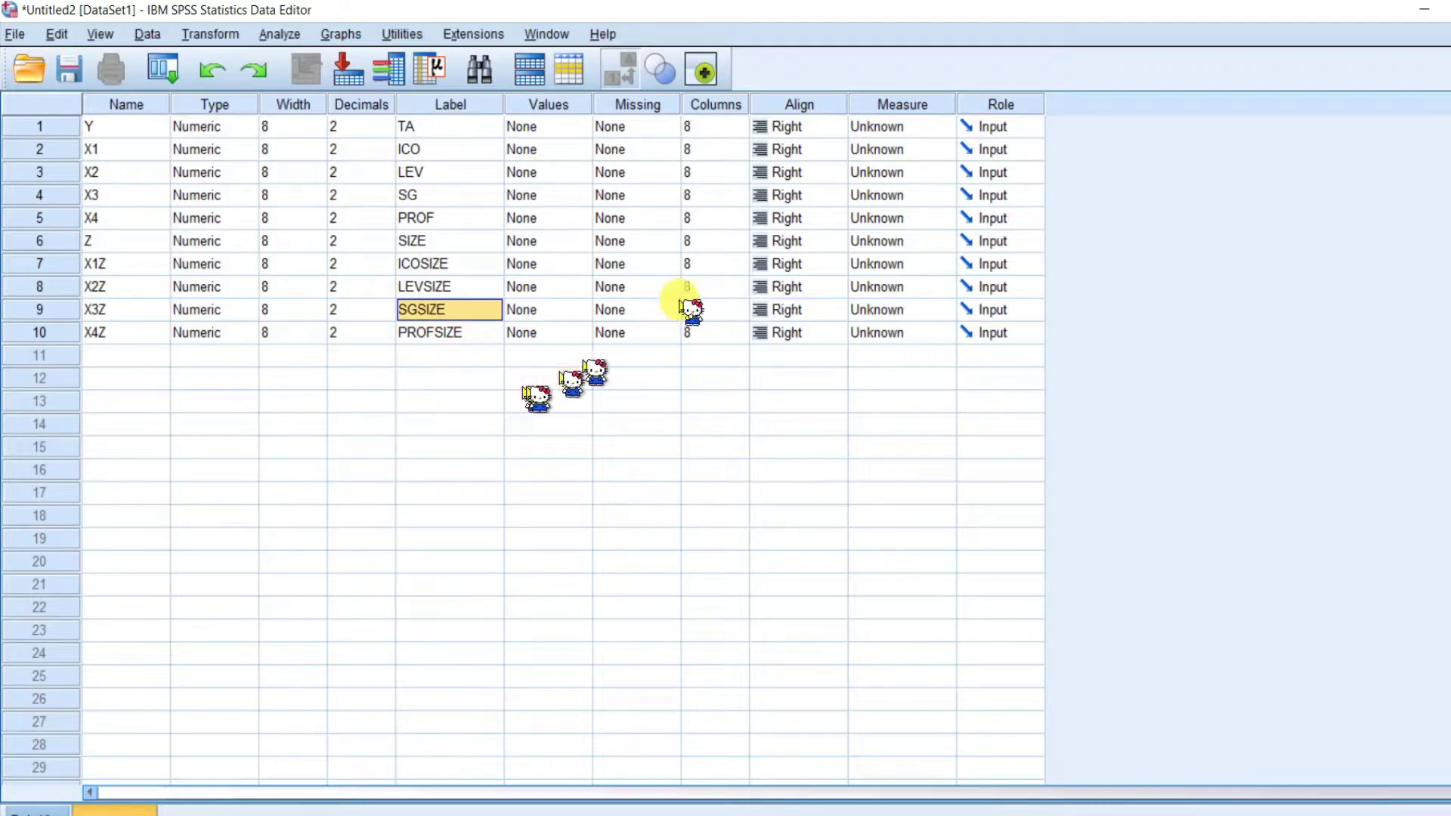
- Set the measurement level of variables Y, X1, X2, X3 and X4 to Scale
click(904, 127)
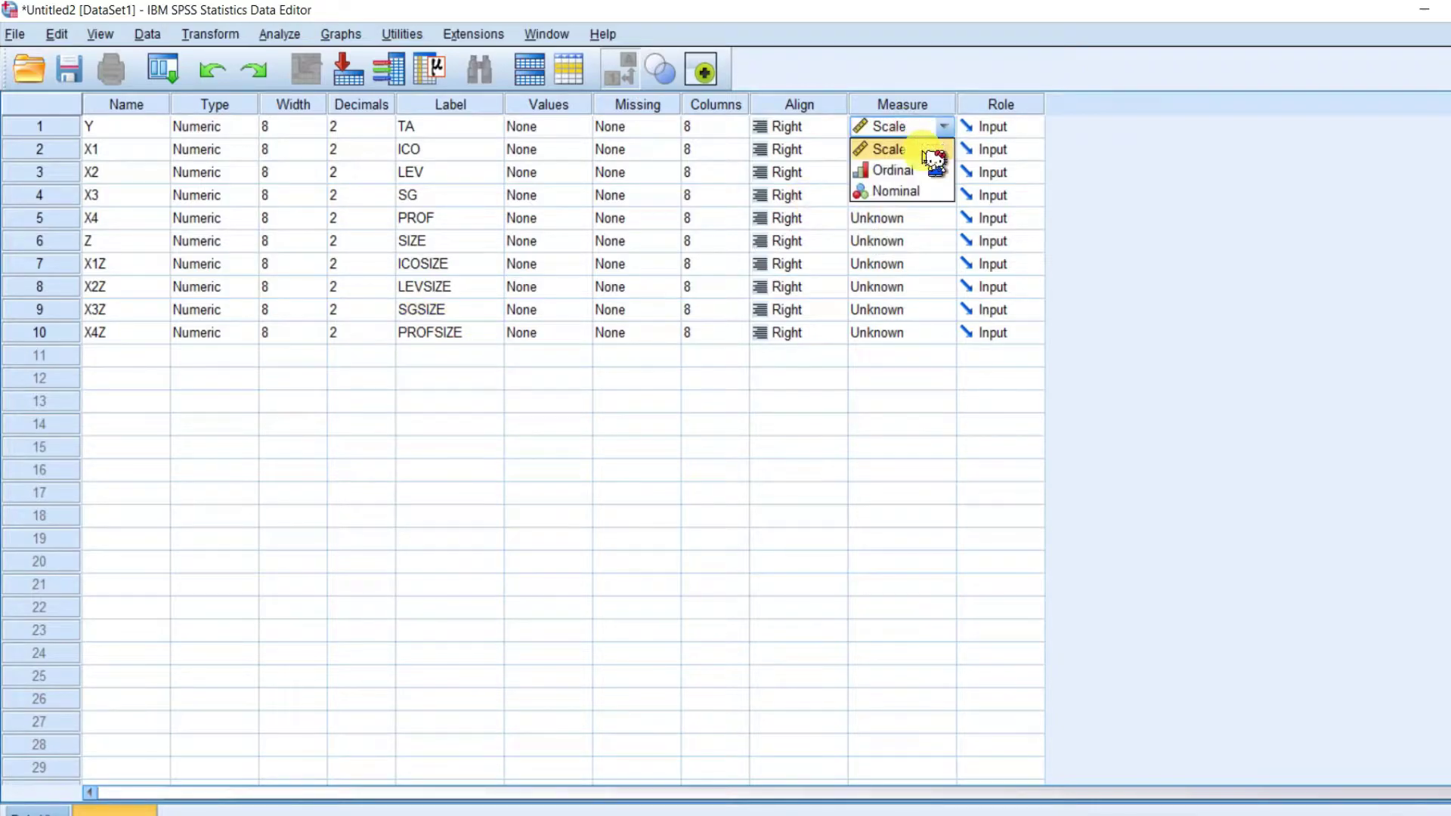
click(922, 151)
click(923, 150)
click(917, 172)
click(917, 173)
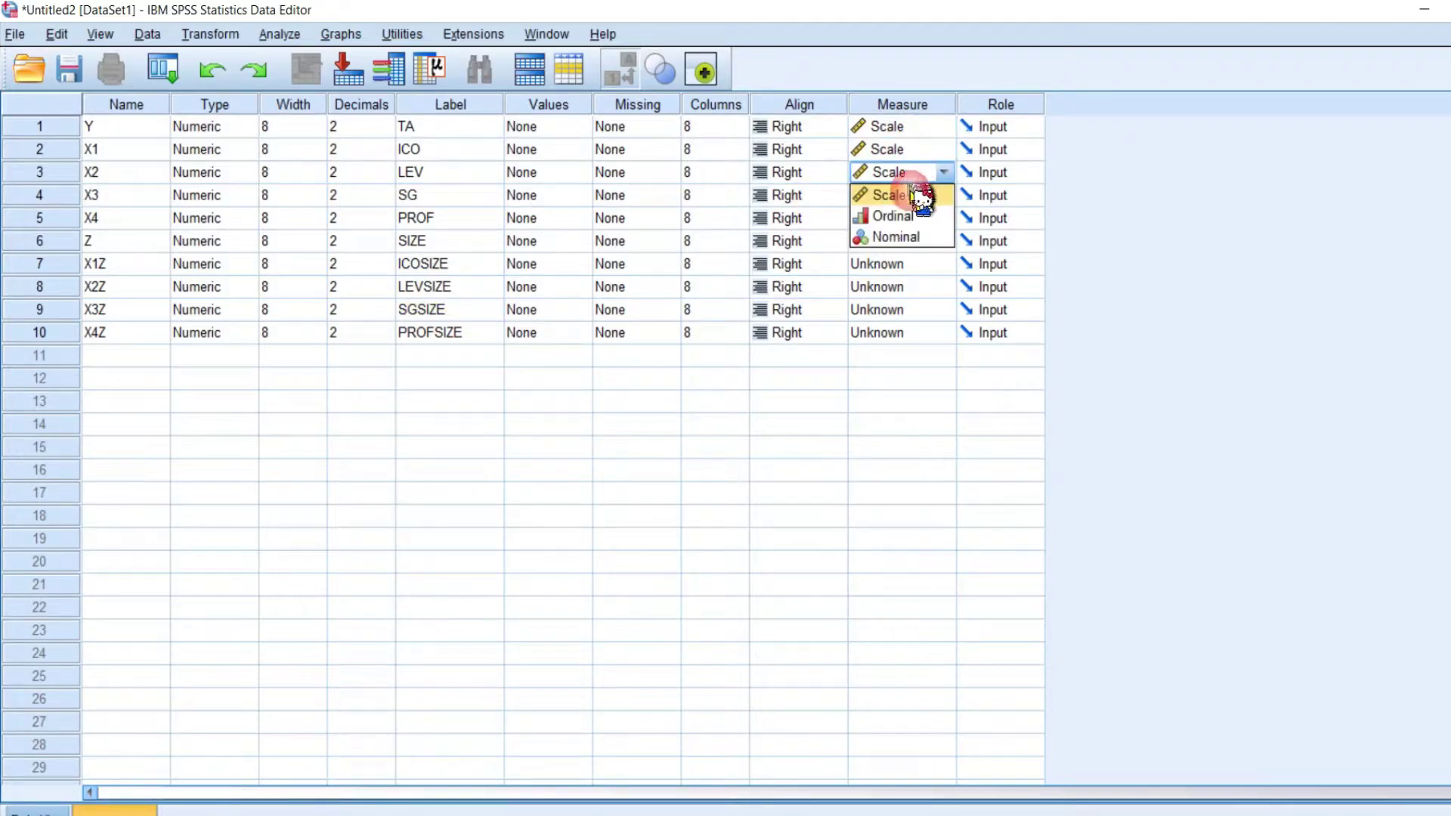
click(915, 195)
click(914, 198)
click(913, 219)
click(914, 223)
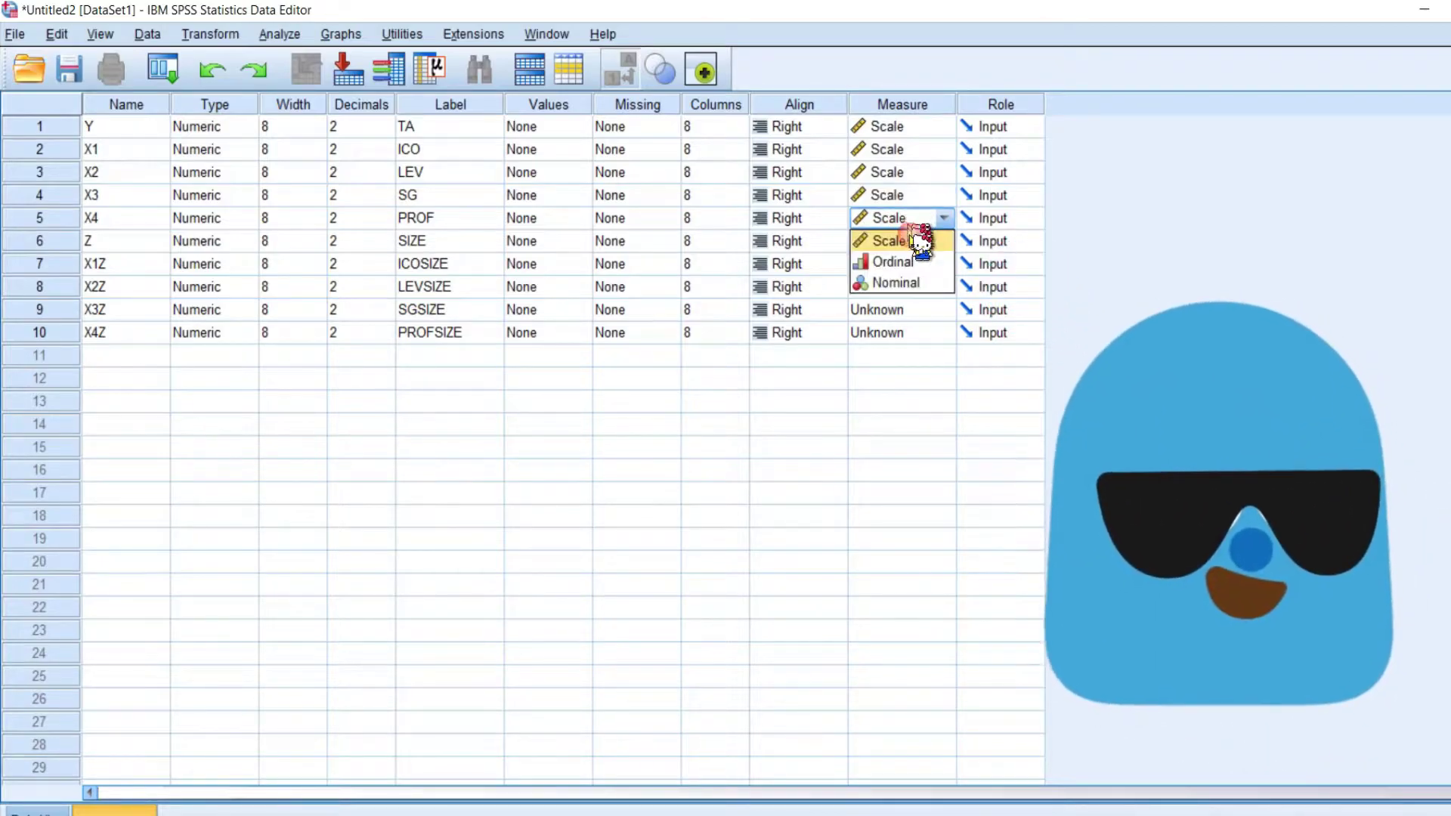
click(916, 241)
- Set the measurement level of Z and the interaction variables X1Z to X4Z to Scale, and show the data sheet
click(916, 242)
click(922, 266)
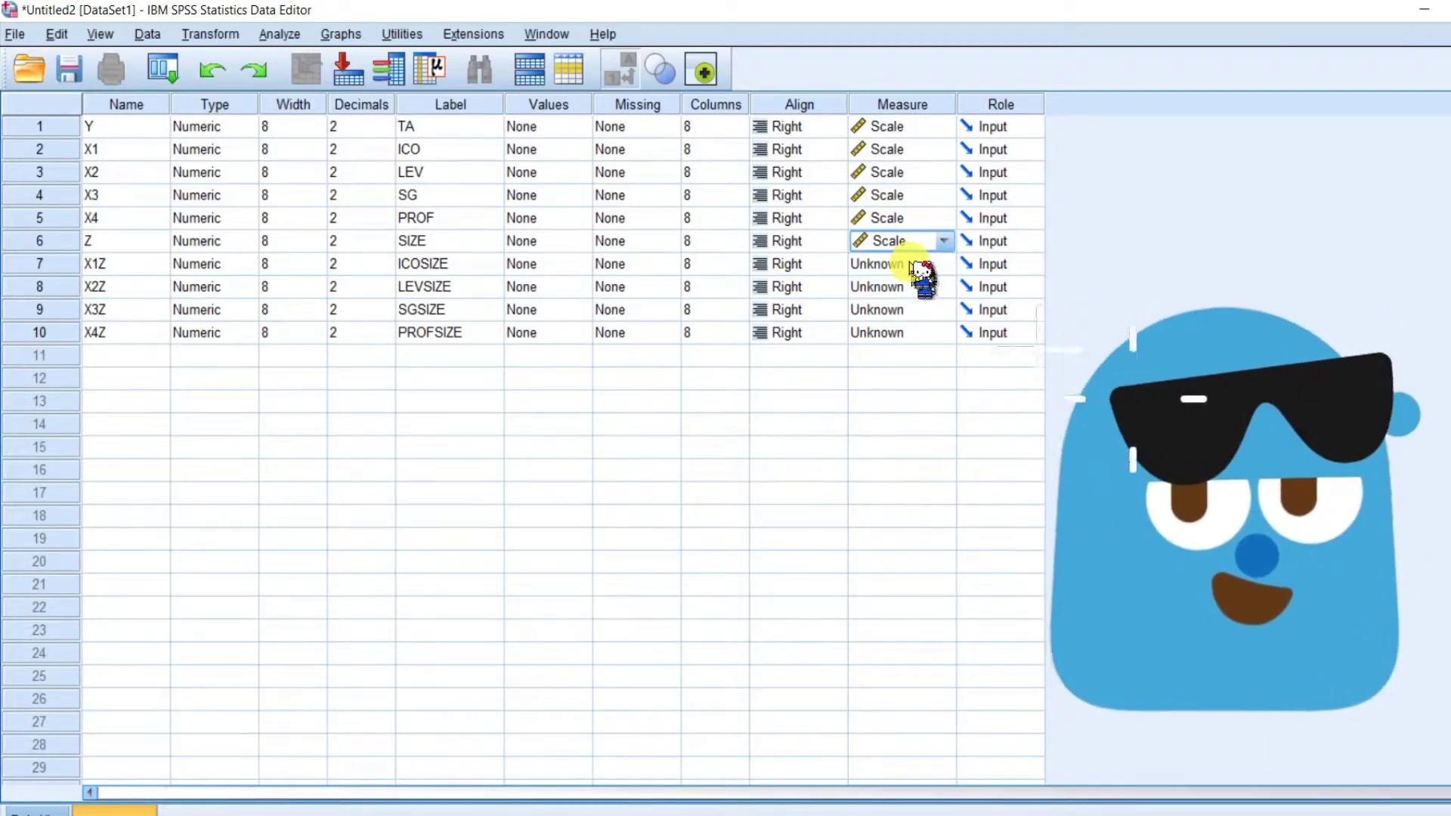
click(922, 269)
click(924, 290)
click(922, 295)
click(921, 310)
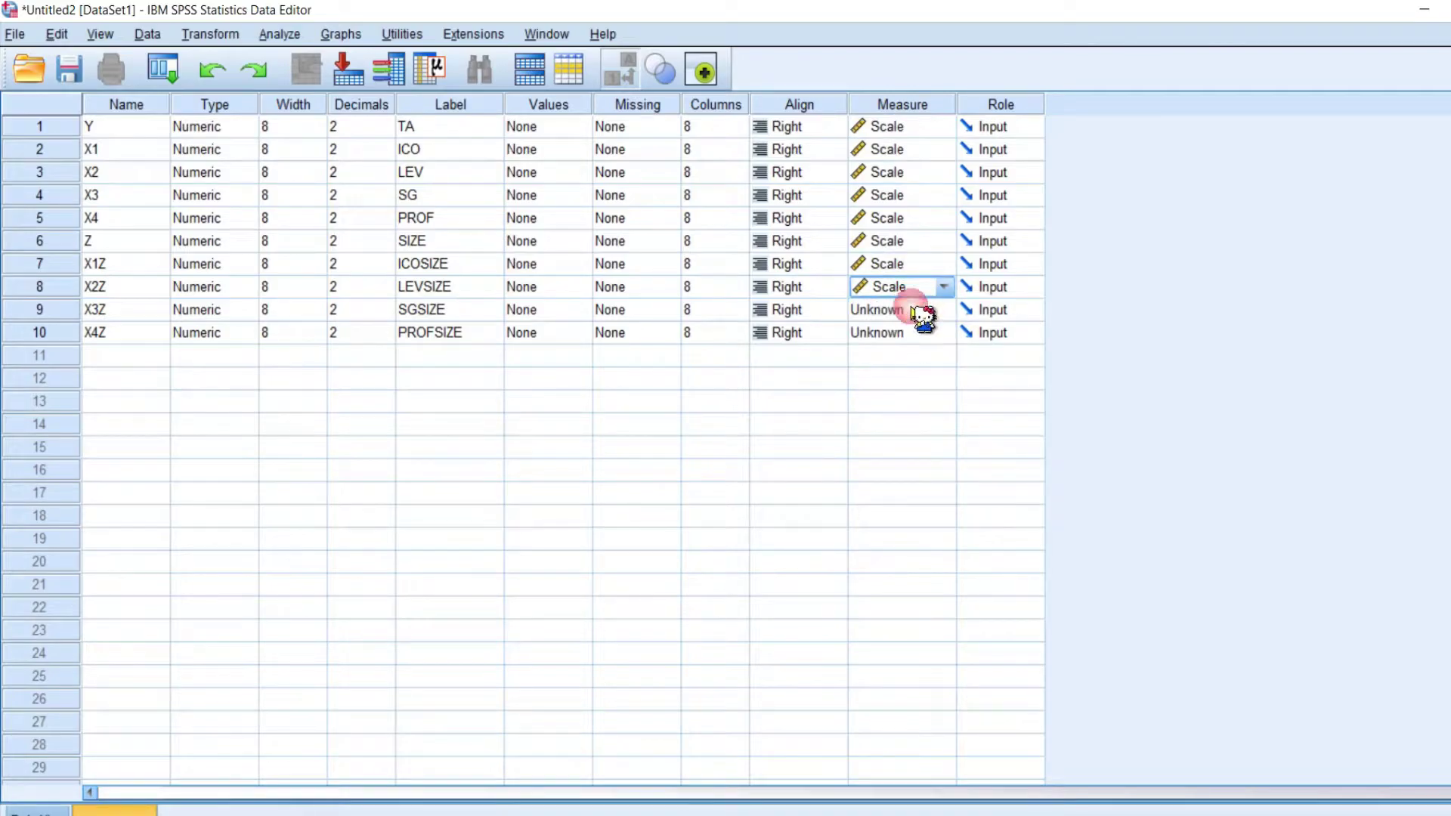
click(922, 313)
click(921, 334)
click(919, 339)
click(911, 356)
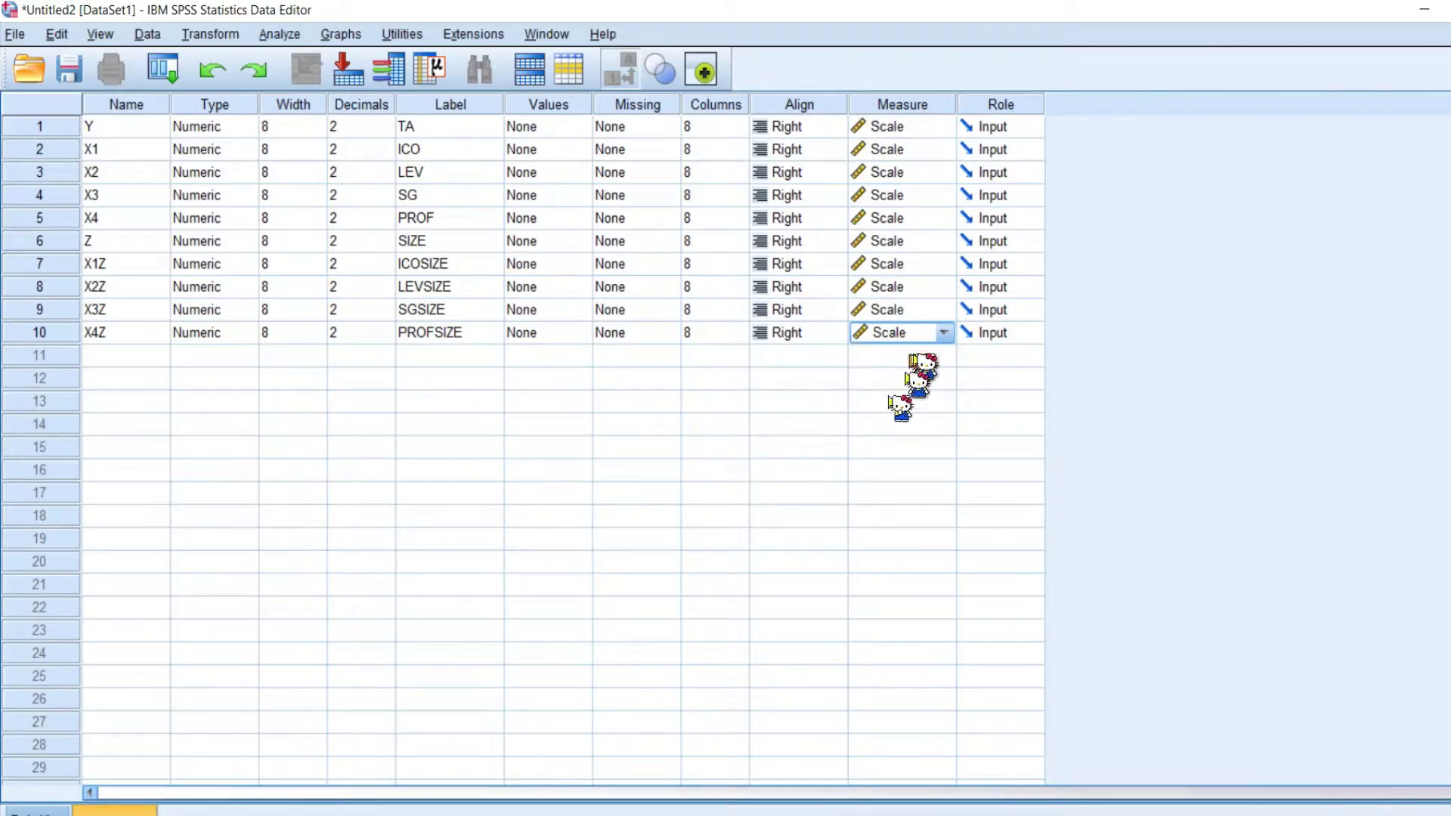
click(839, 471)
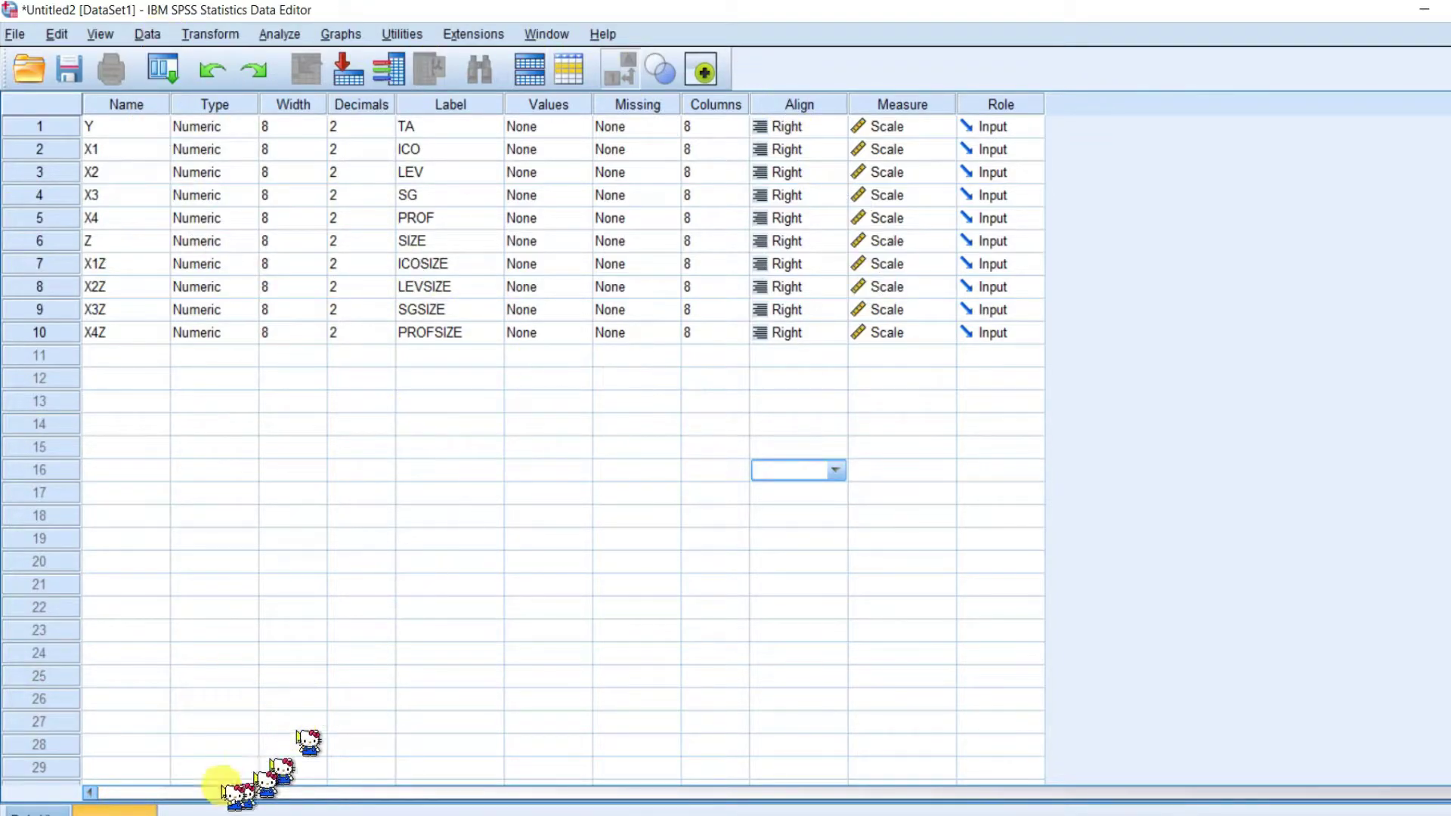
click(34, 810)
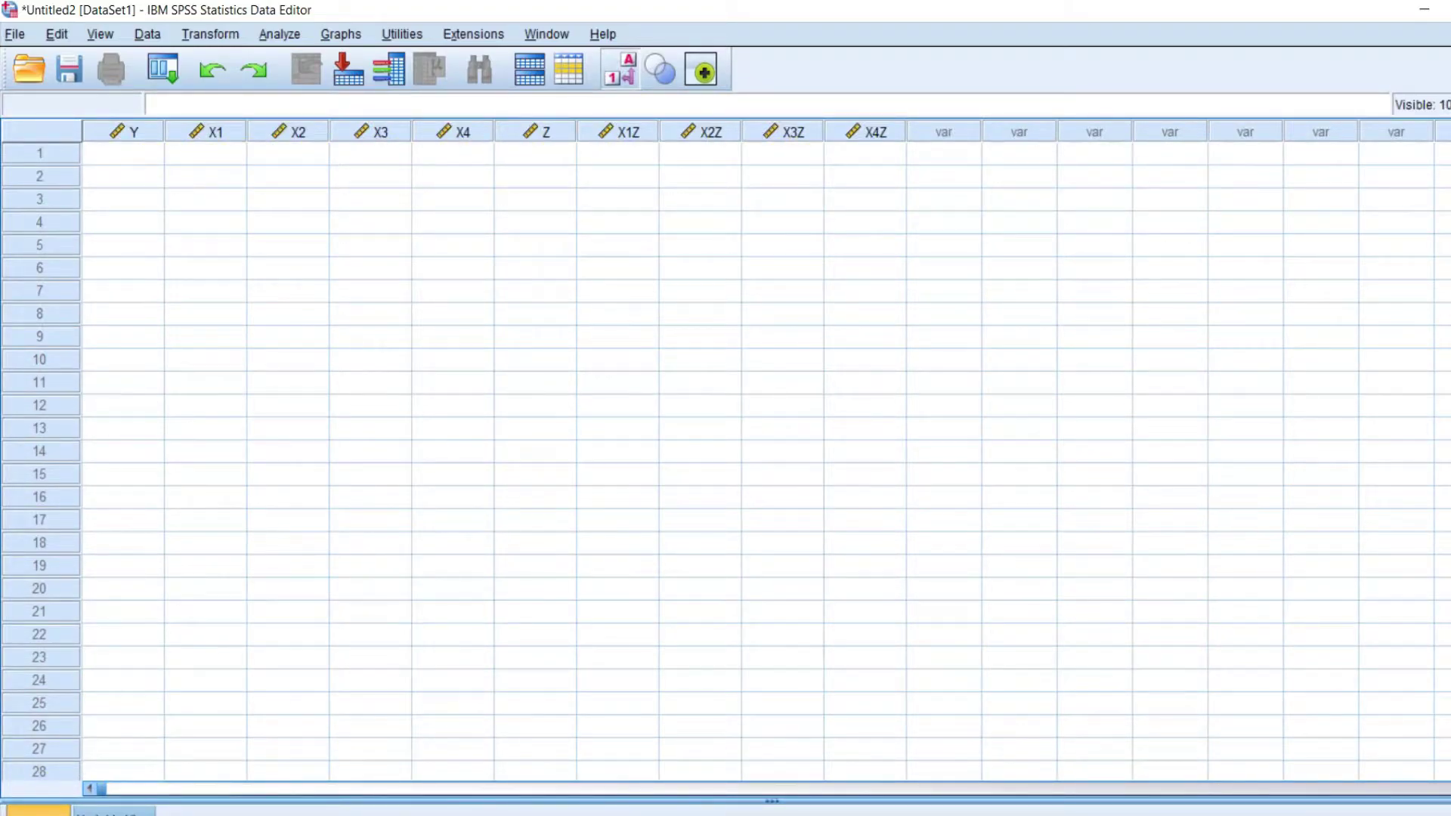
- Switch to the Excel workbook and copy all data rows of columns A to J, cells A3 to J321, without the headers
click(272, 815)
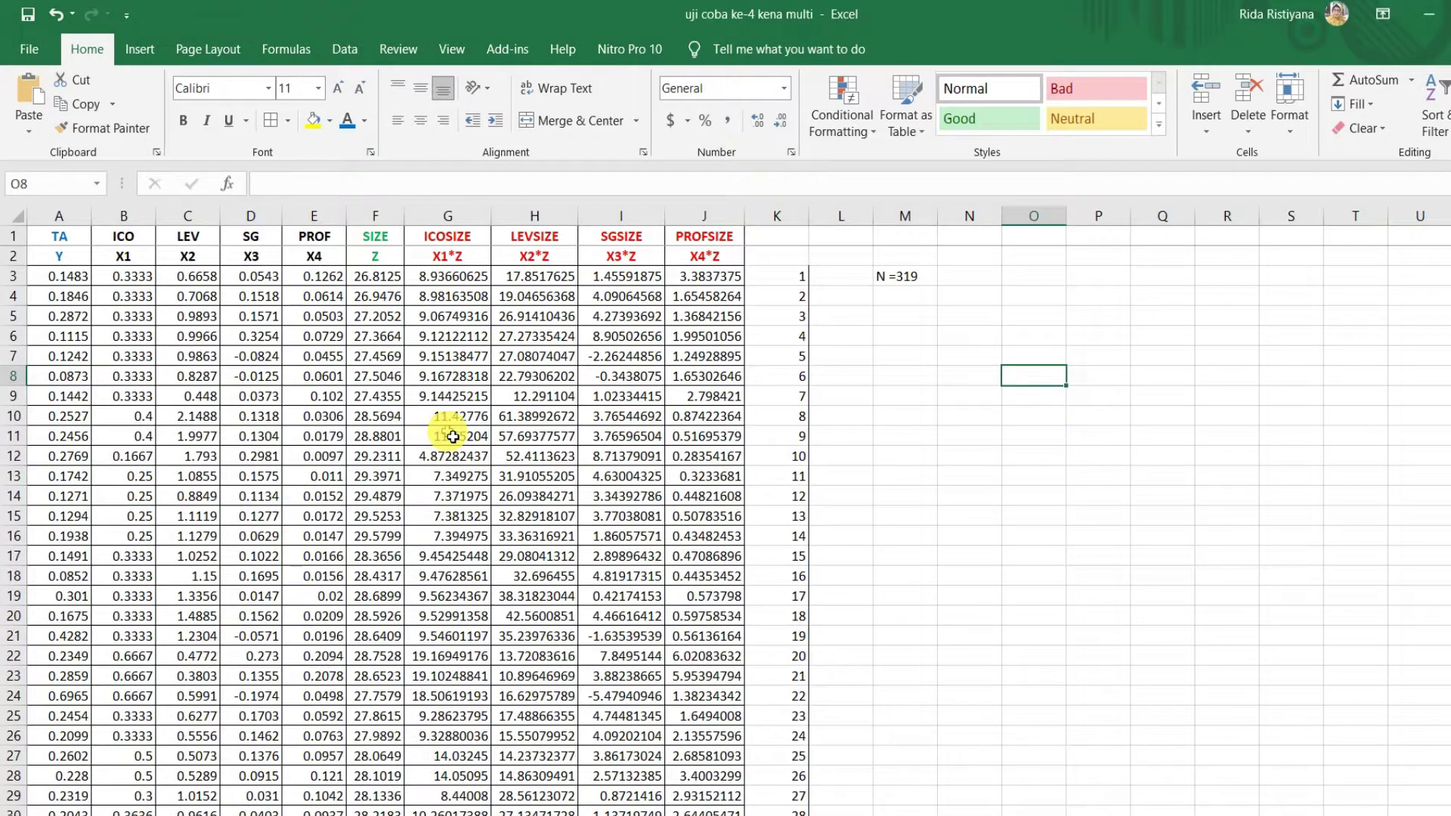
click(452, 436)
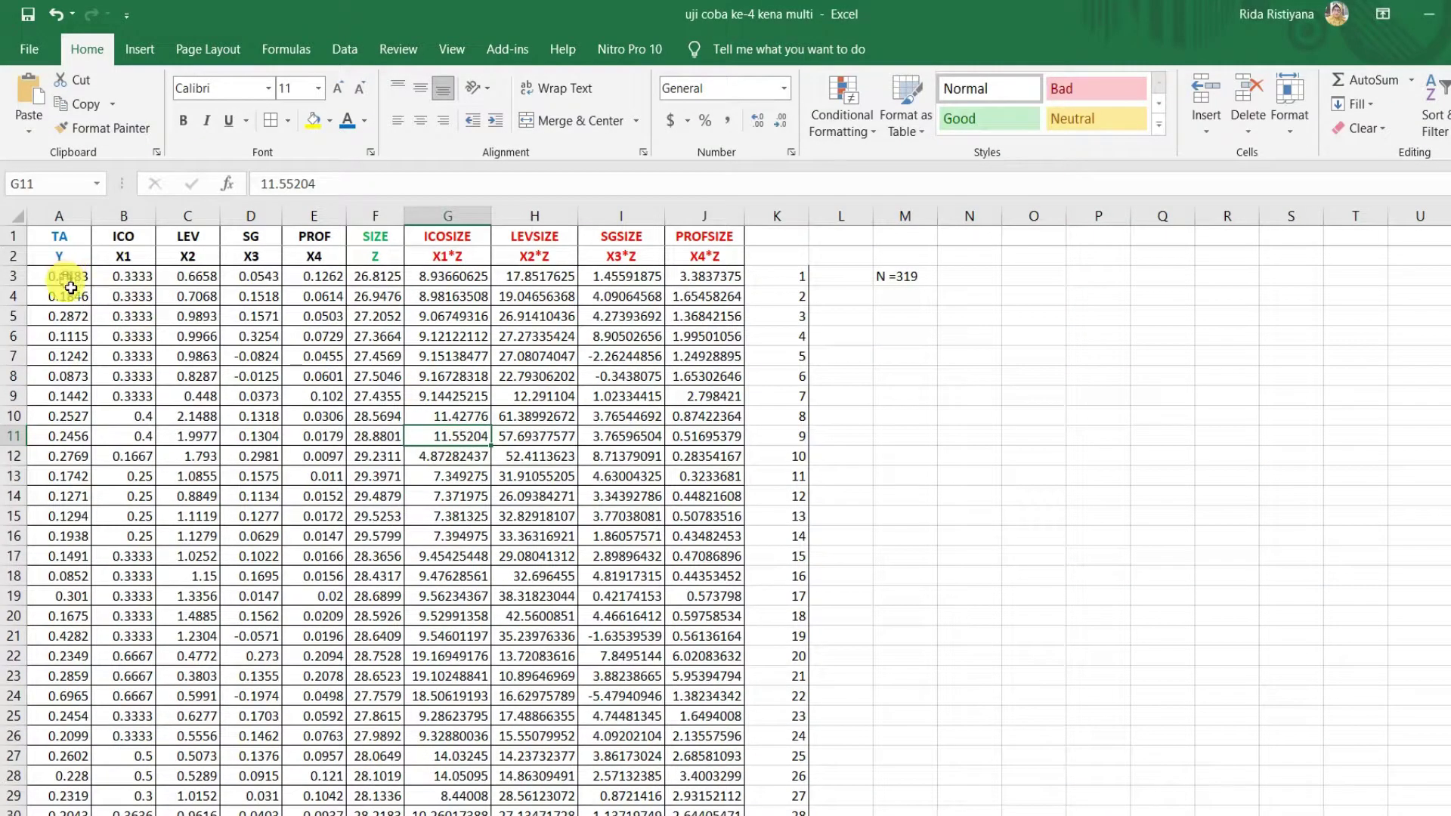
drag(70, 287, 707, 385)
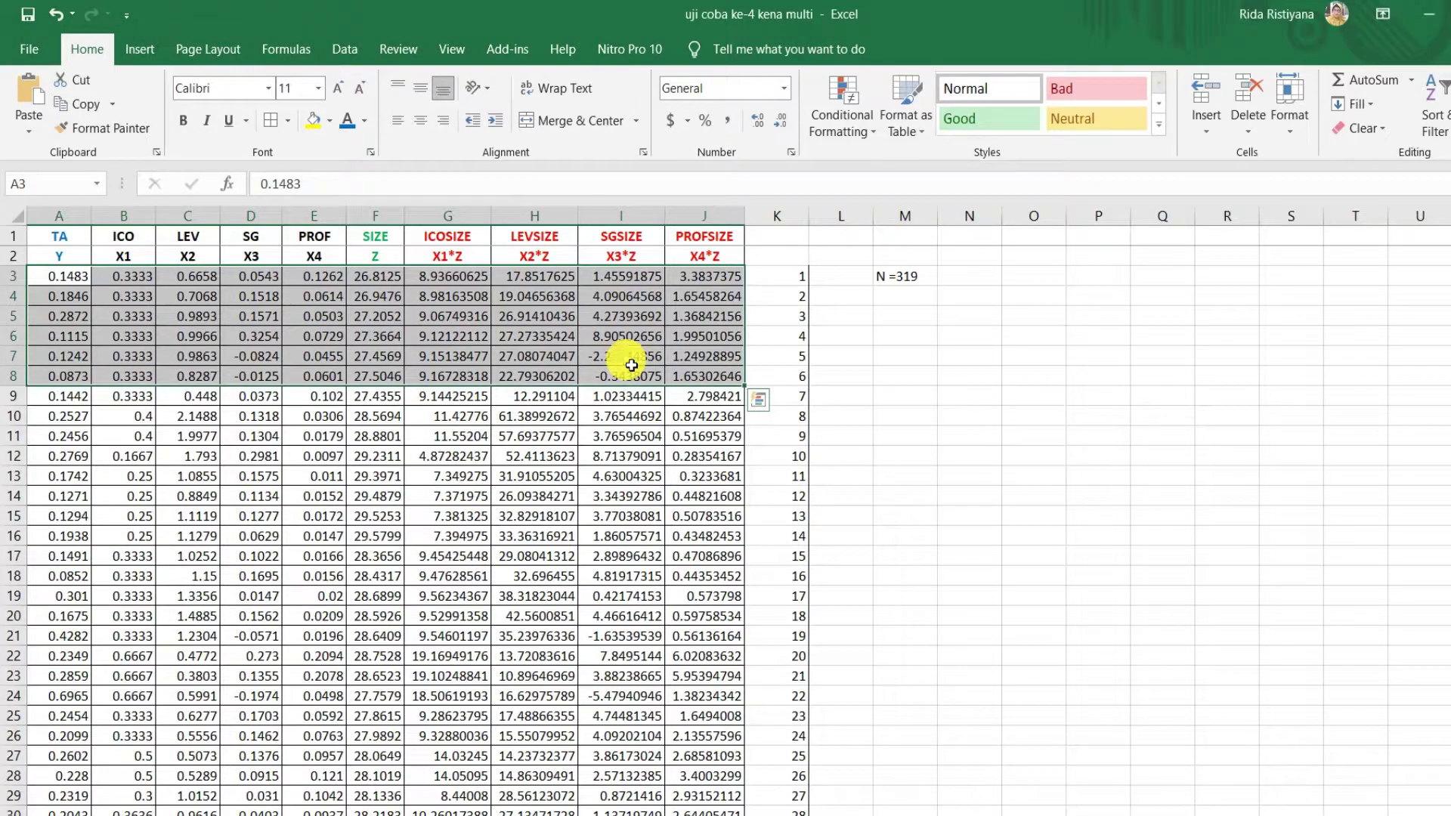
key(ctrl+shift+Down)
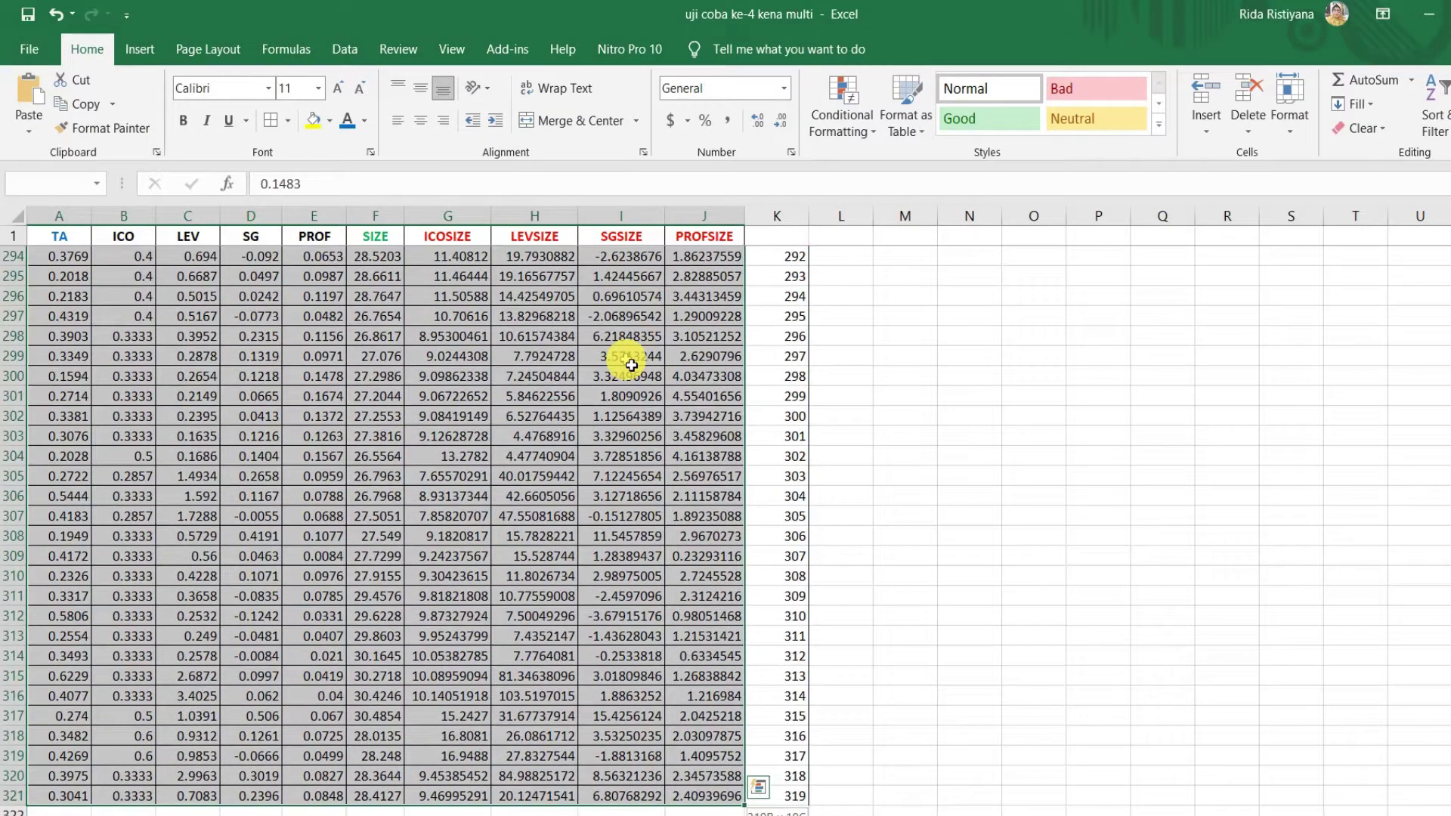
key(ctrl+q)
scroll(487, 476, down, 1)
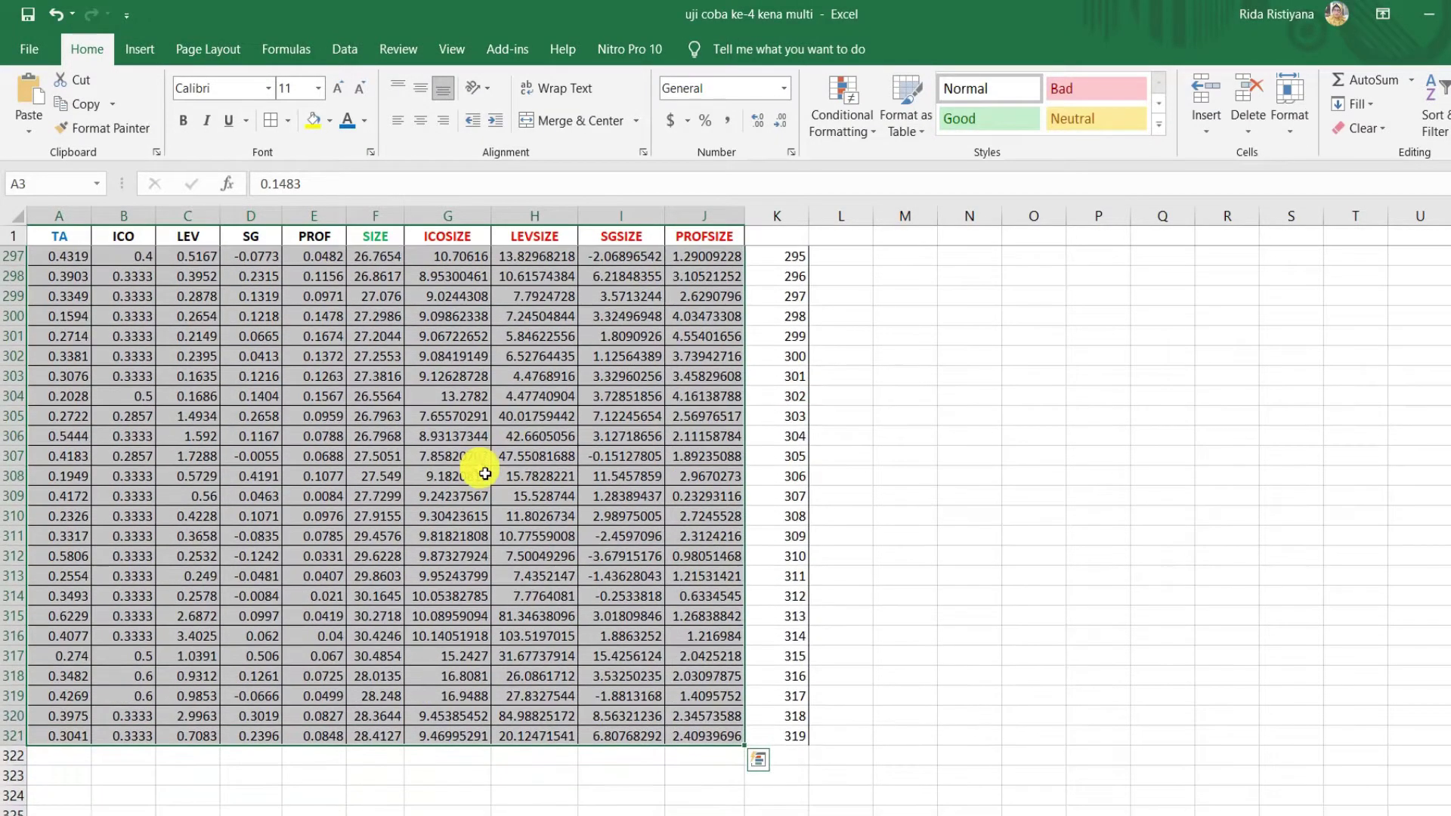
key(ctrl+c)
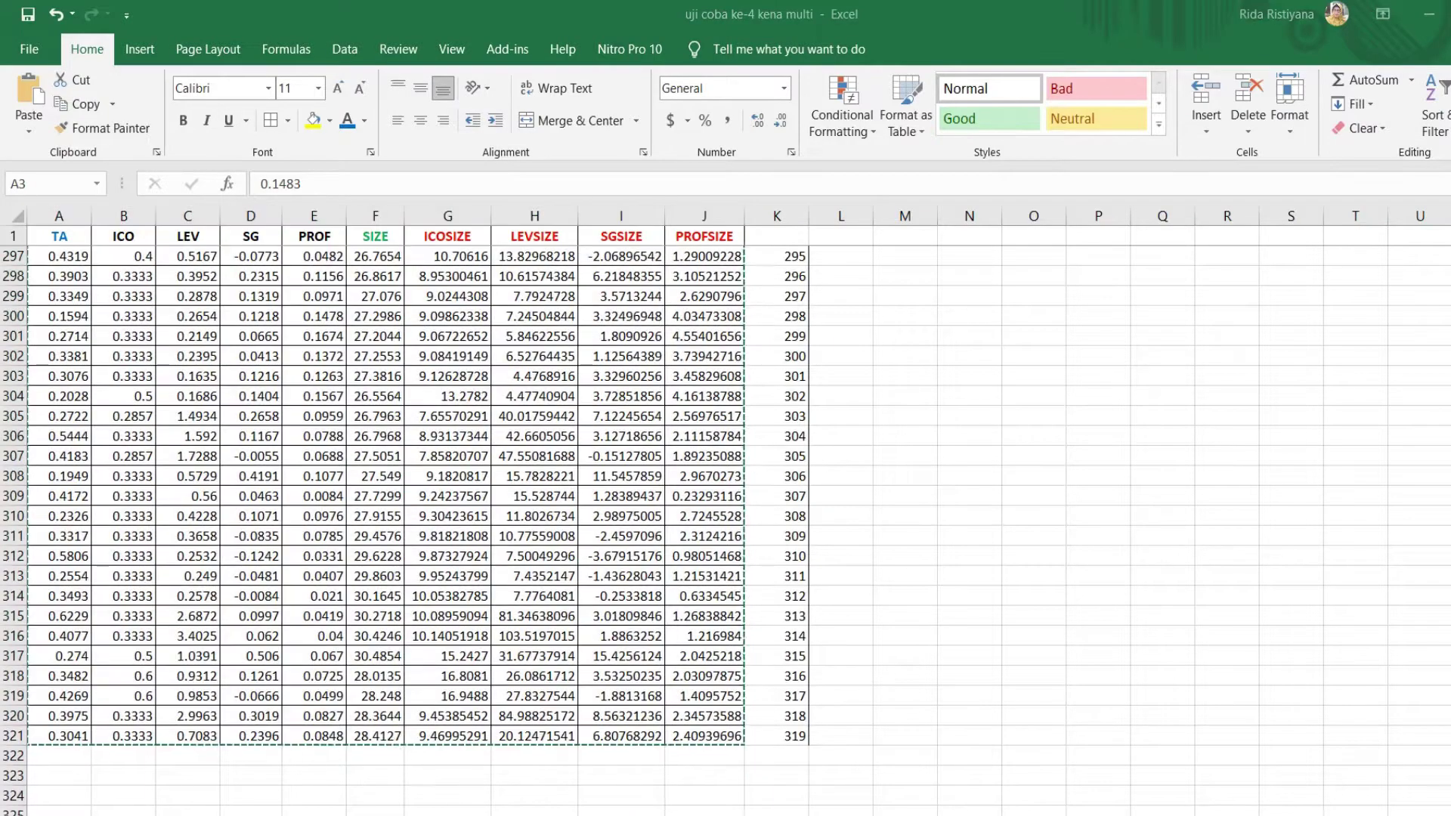
- Return to the SPSS data sheet and paste the copied data starting at the first case of variable Y
mouse_move(604, 808)
click(622, 768)
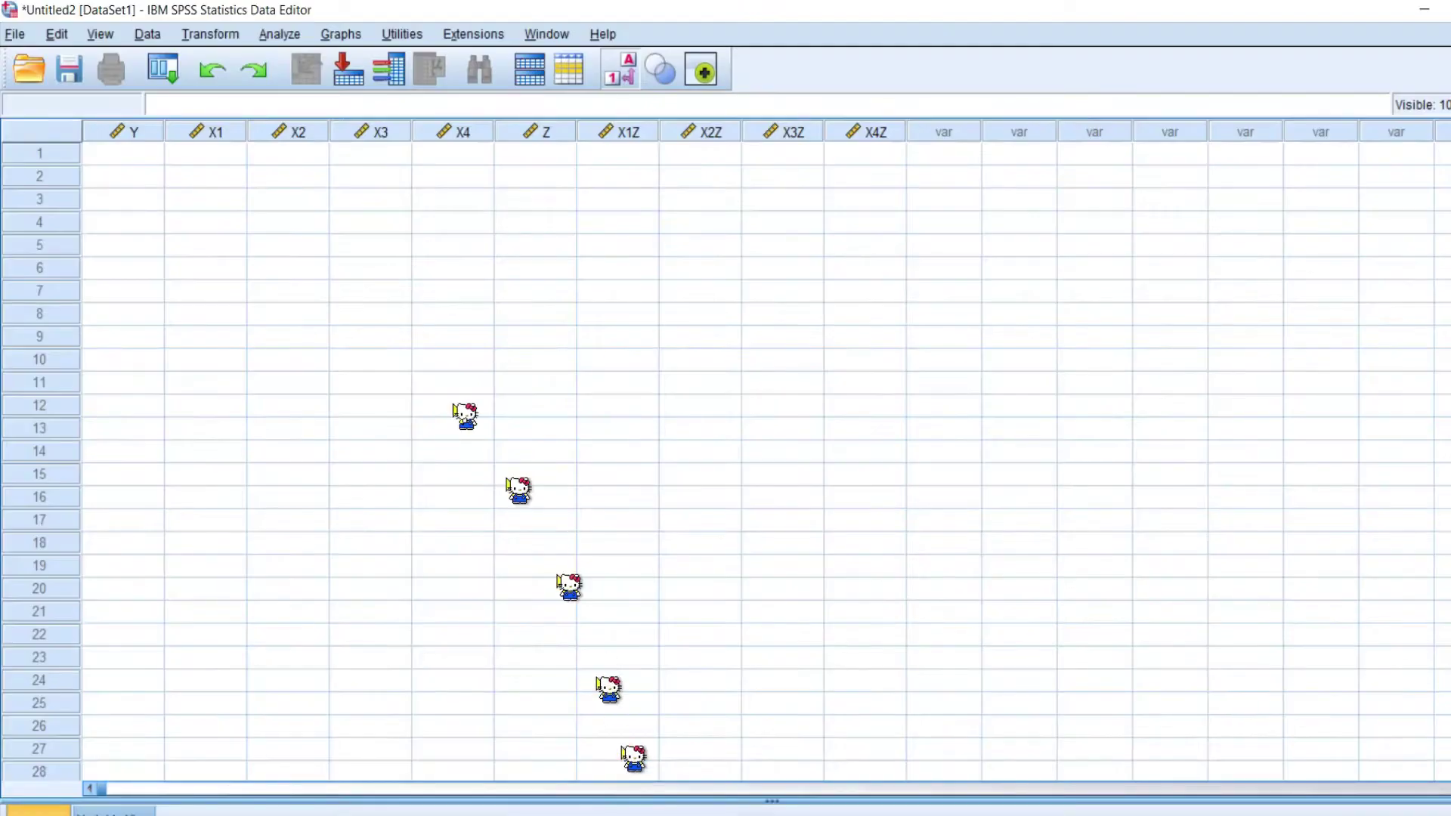
click(130, 155)
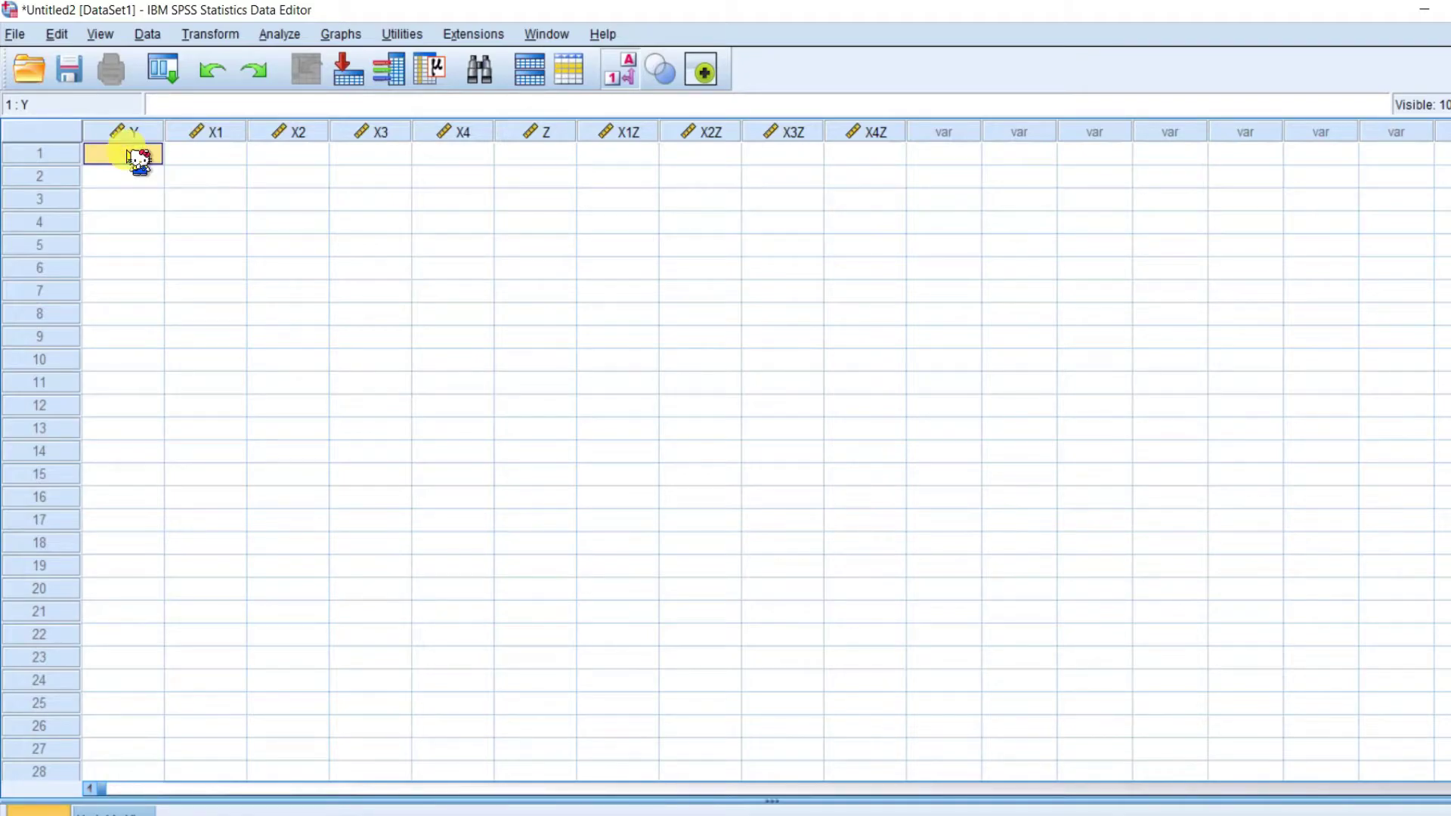
right_click(129, 154)
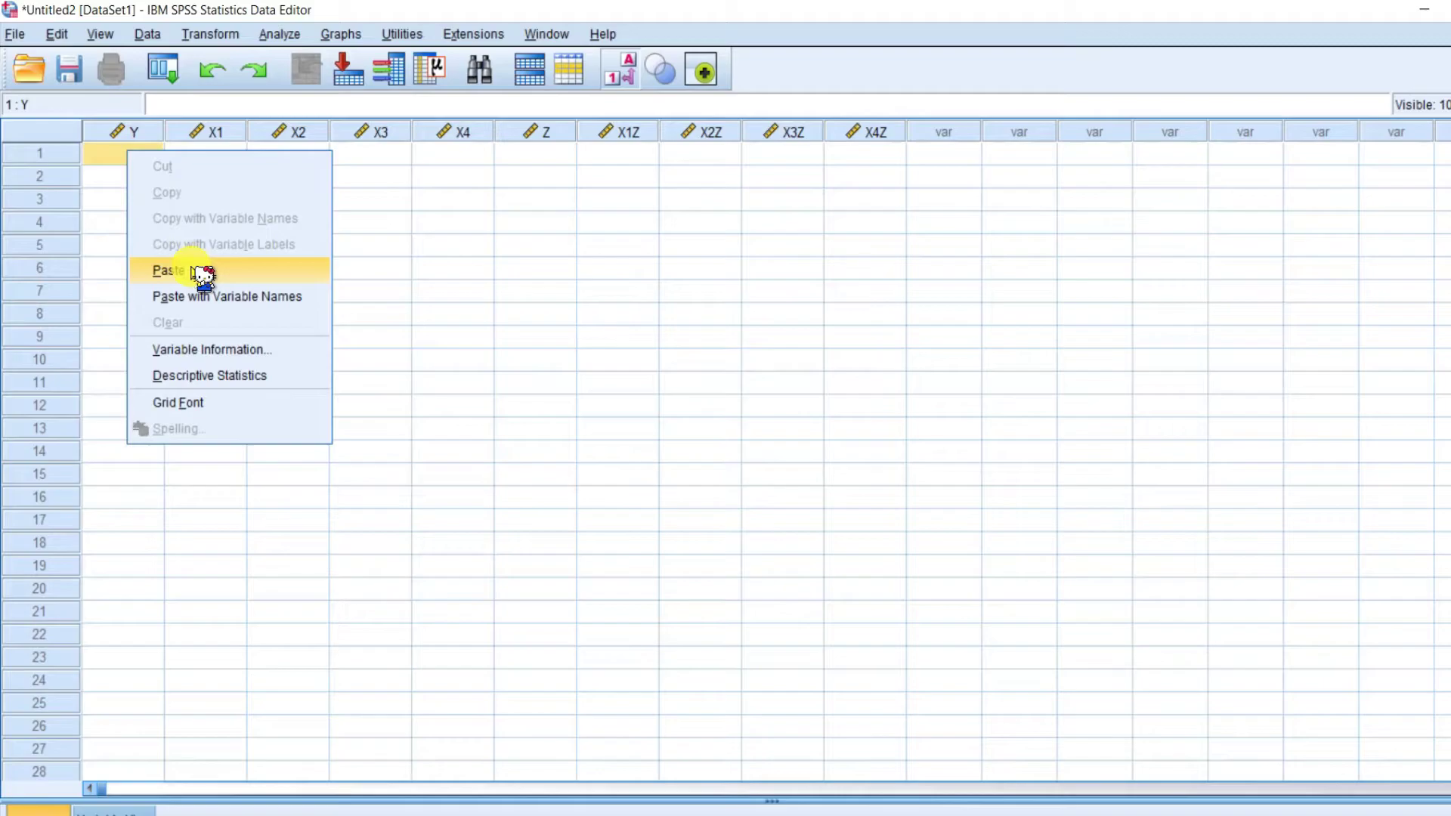
click(170, 271)
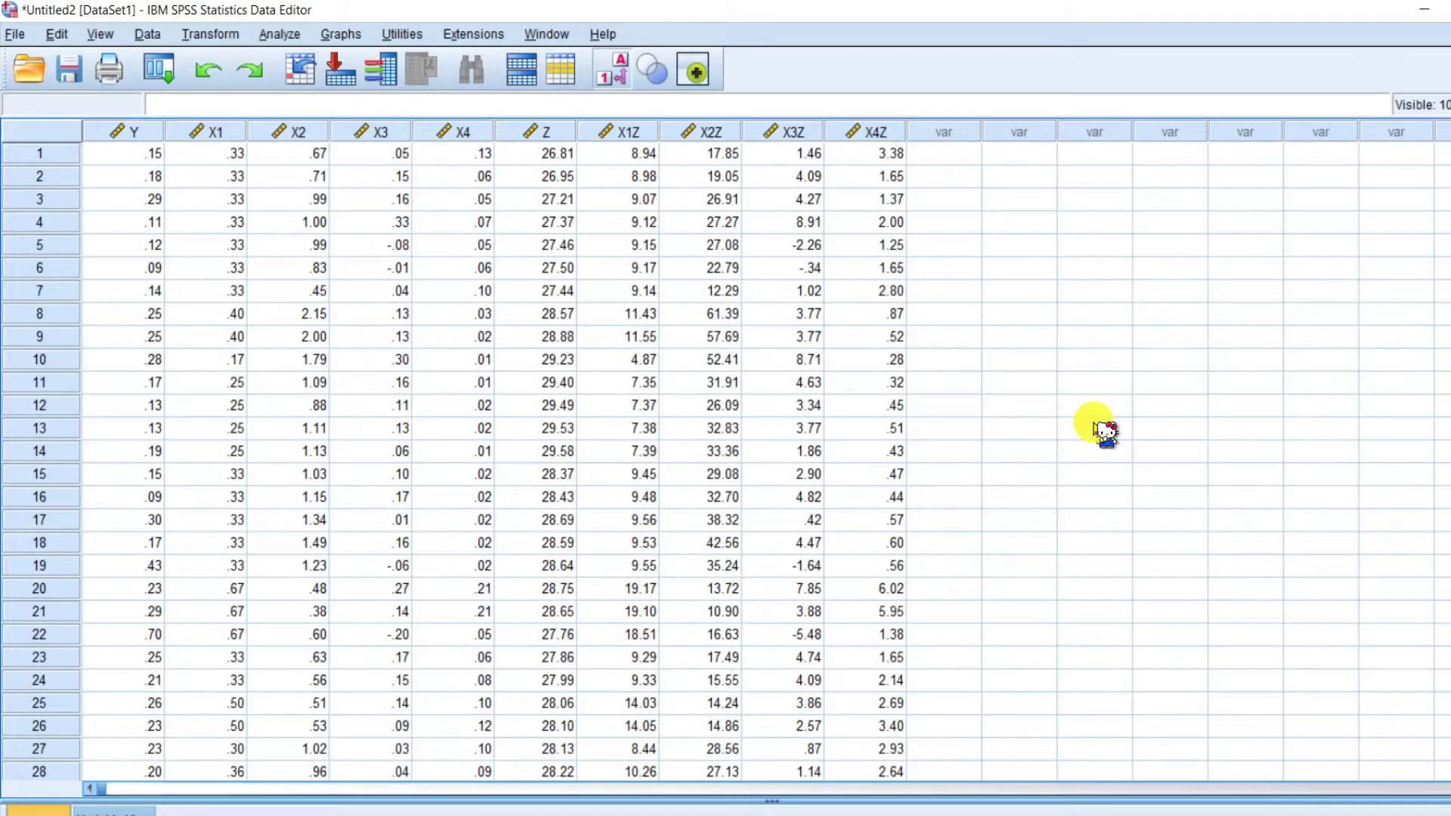
- Check the pasted cases down to the last filled row, and return to the first case
scroll(1103, 430, down, 20)
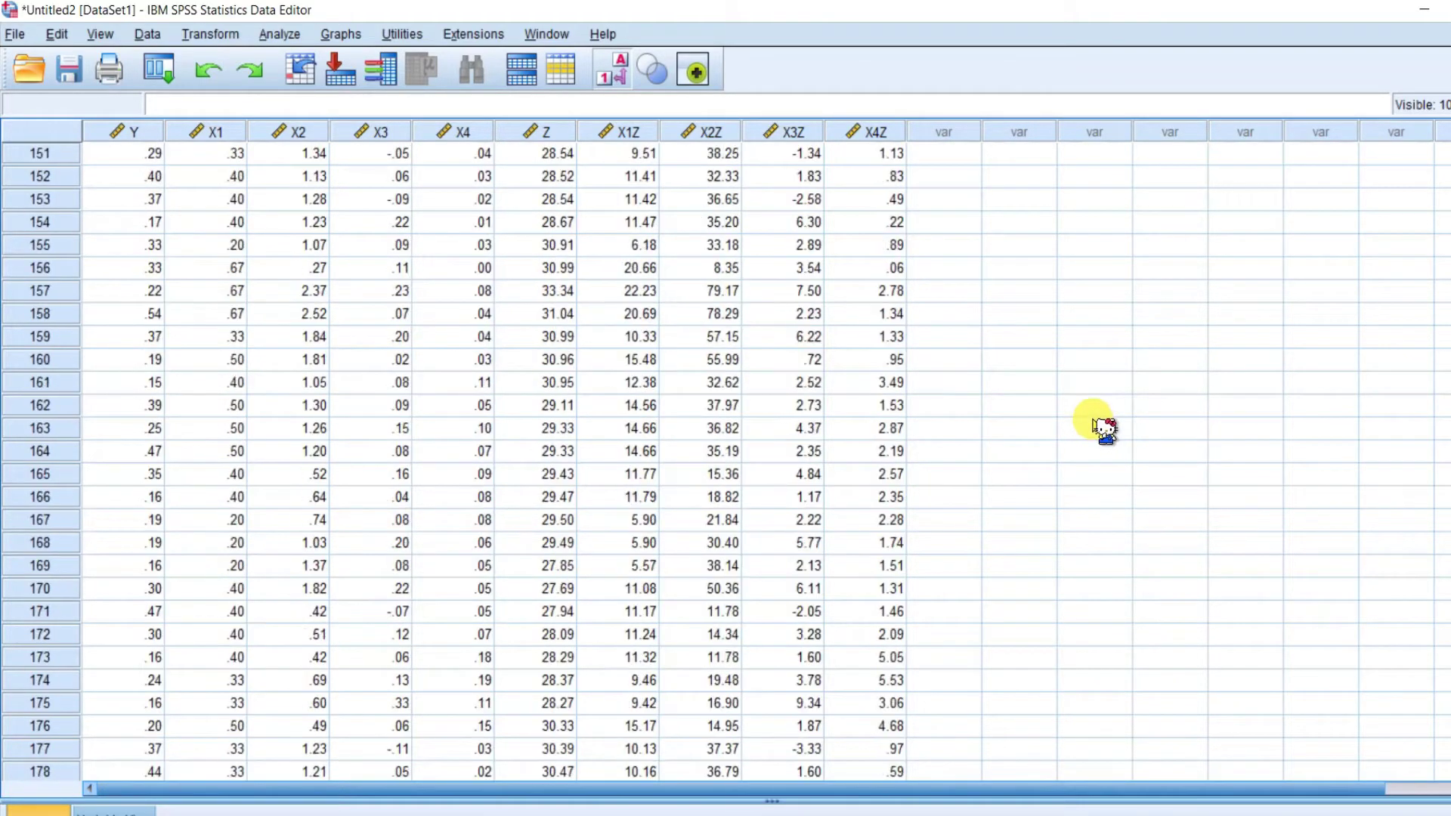
scroll(1104, 429, down, 20)
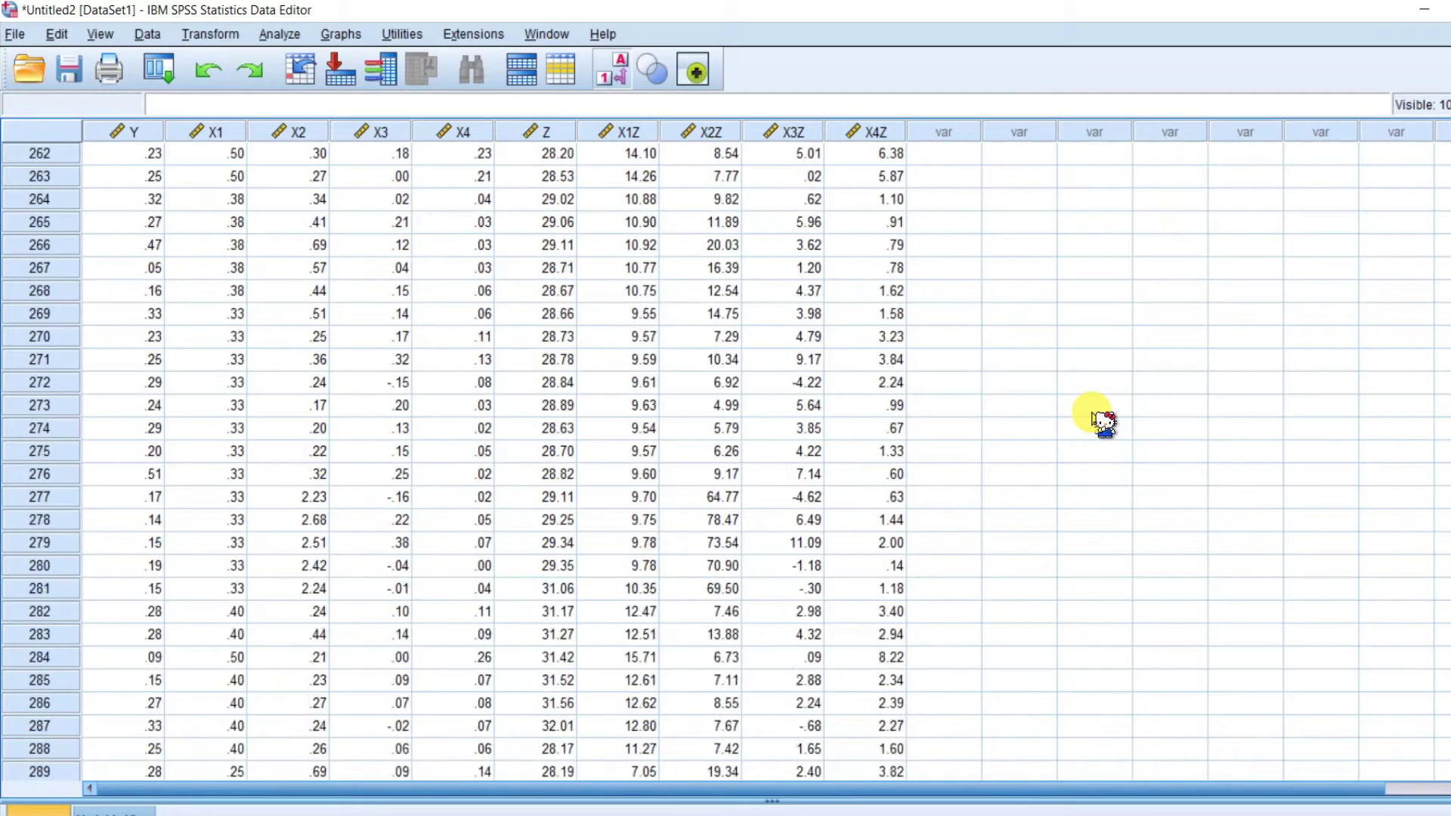
scroll(1104, 424, down, 18)
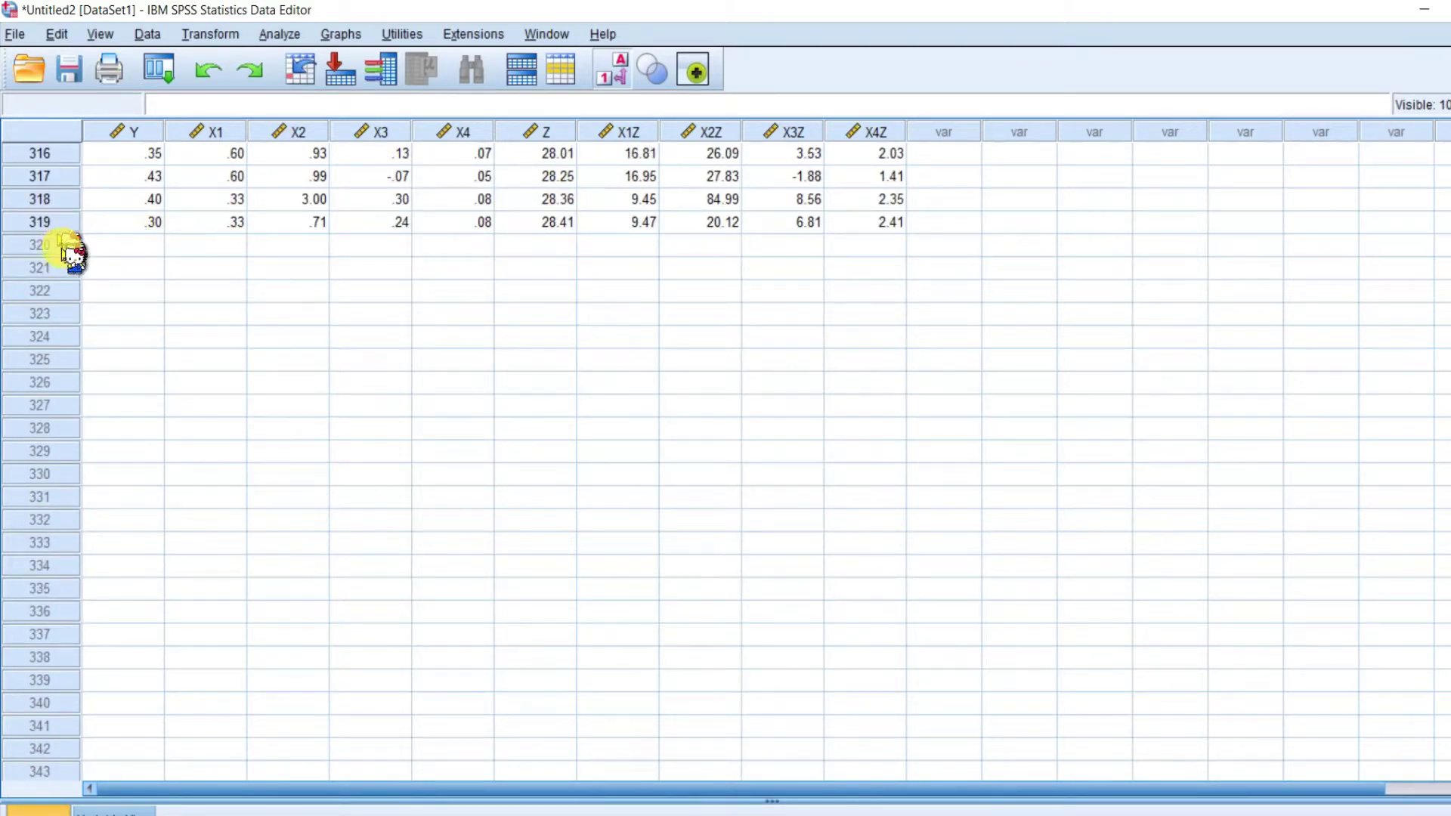
scroll(892, 348, up, 20)
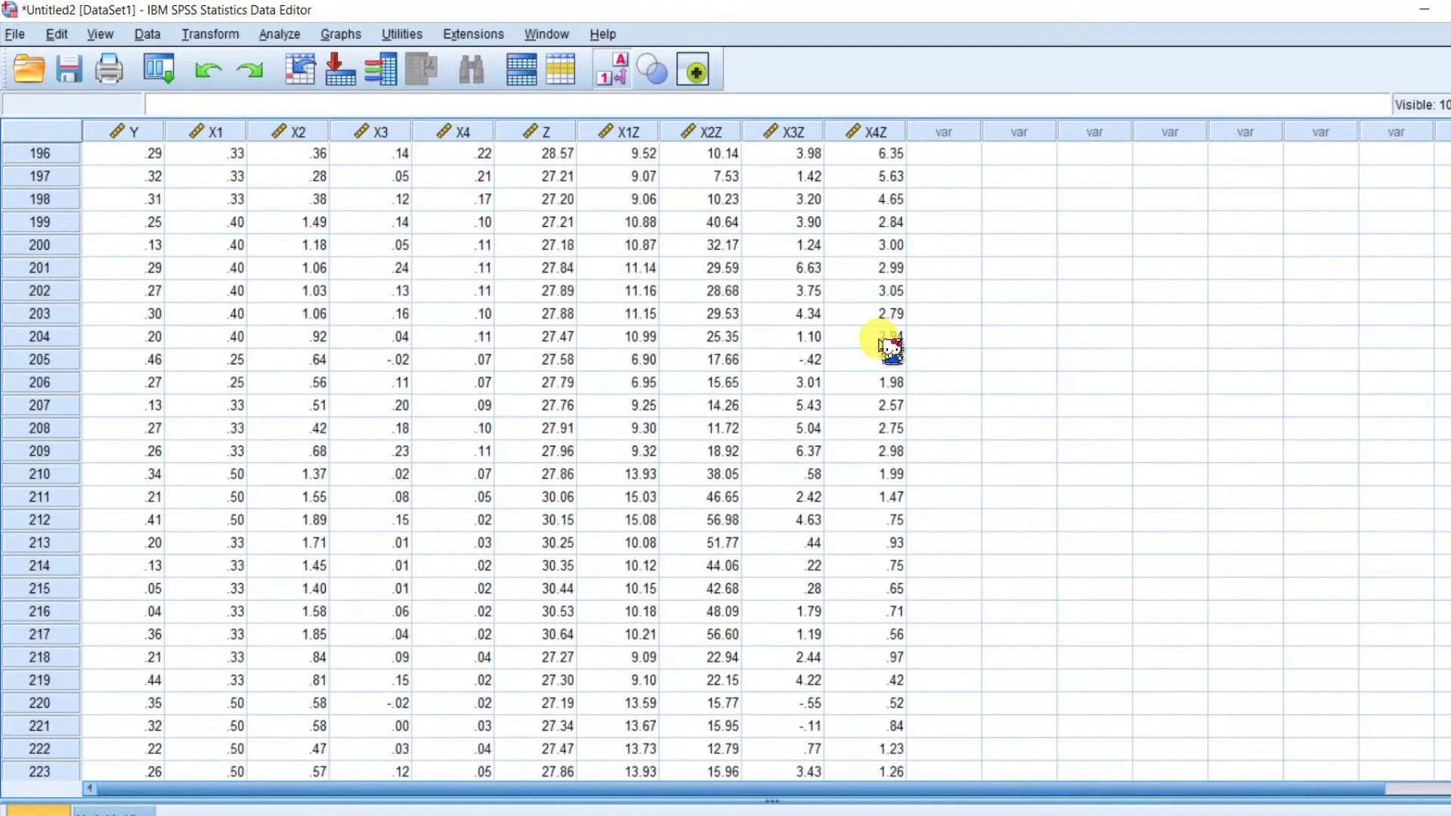
scroll(892, 348, up, 20)
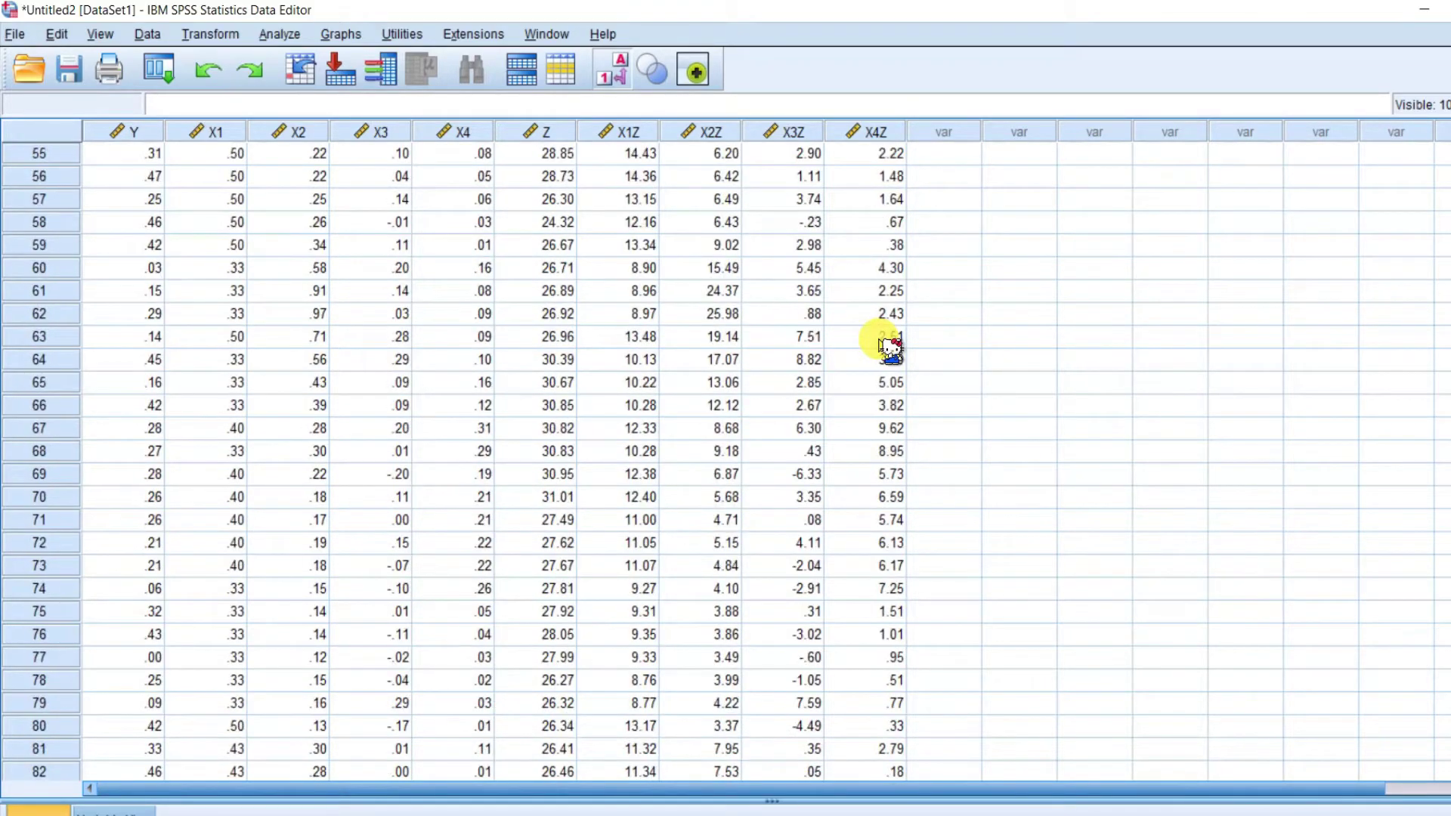
scroll(892, 348, up, 18)
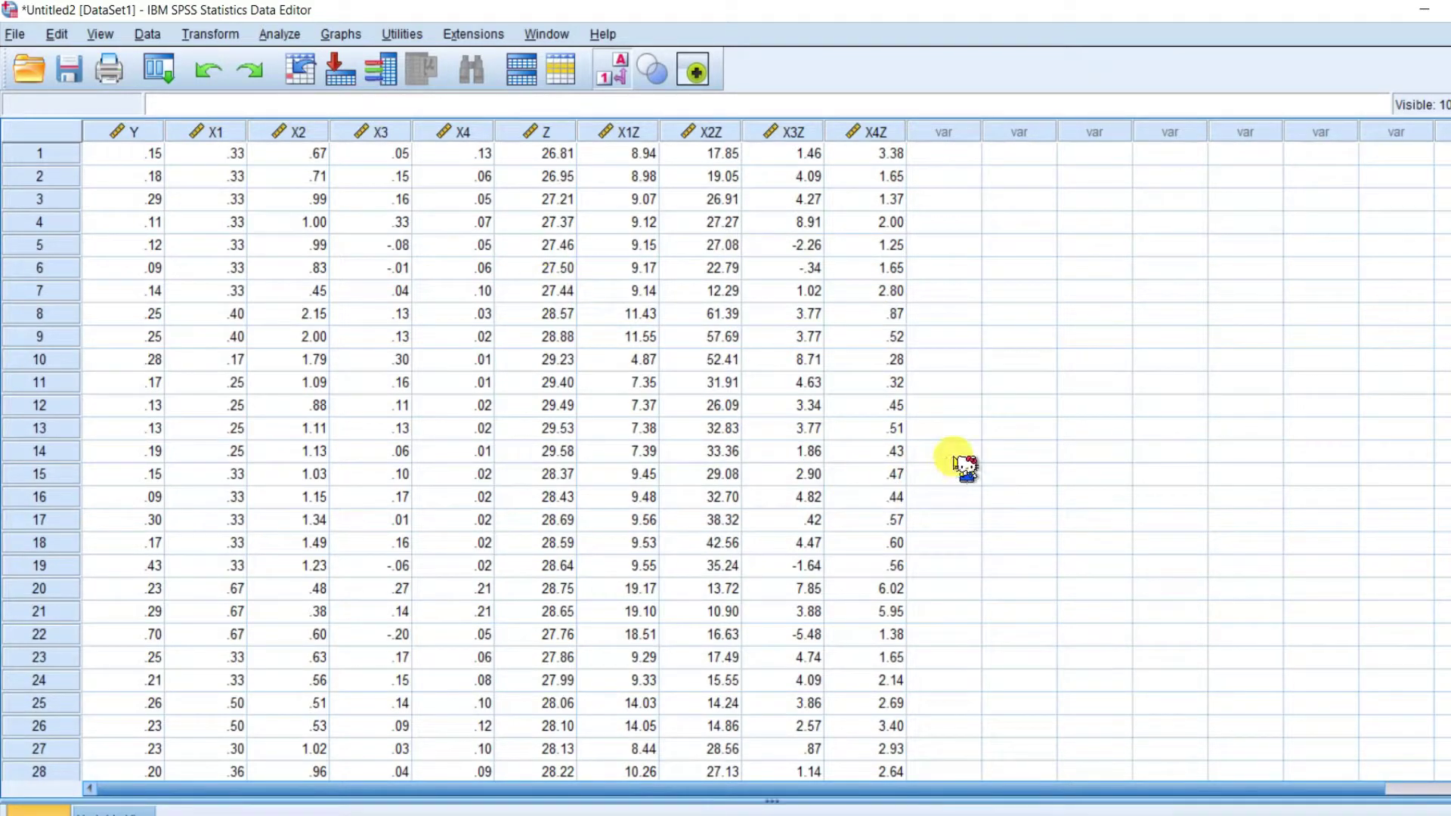
- Start a Linear Regression analysis and assign TA [Y] as the dependent variable
click(281, 34)
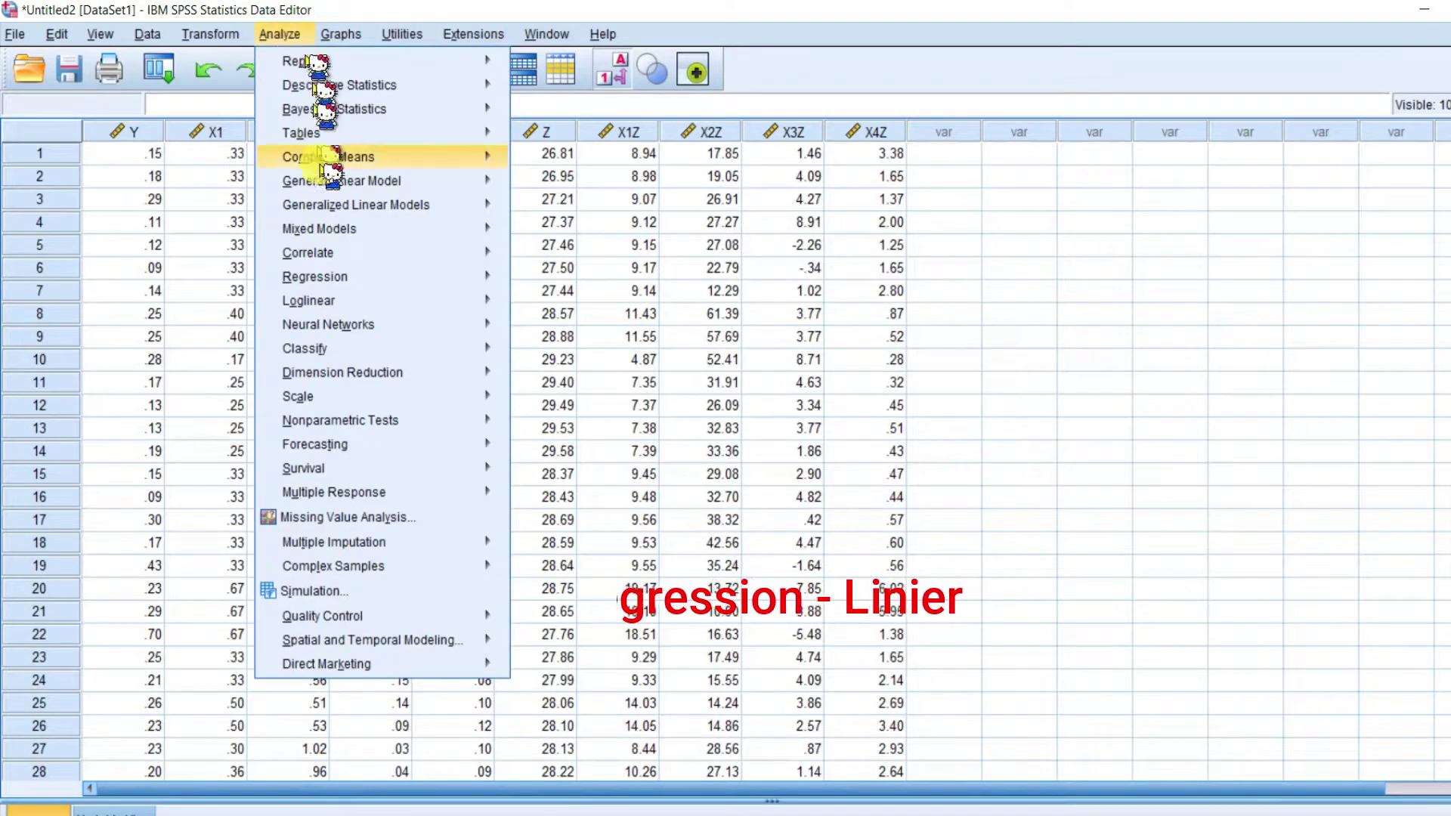
mouse_move(381, 281)
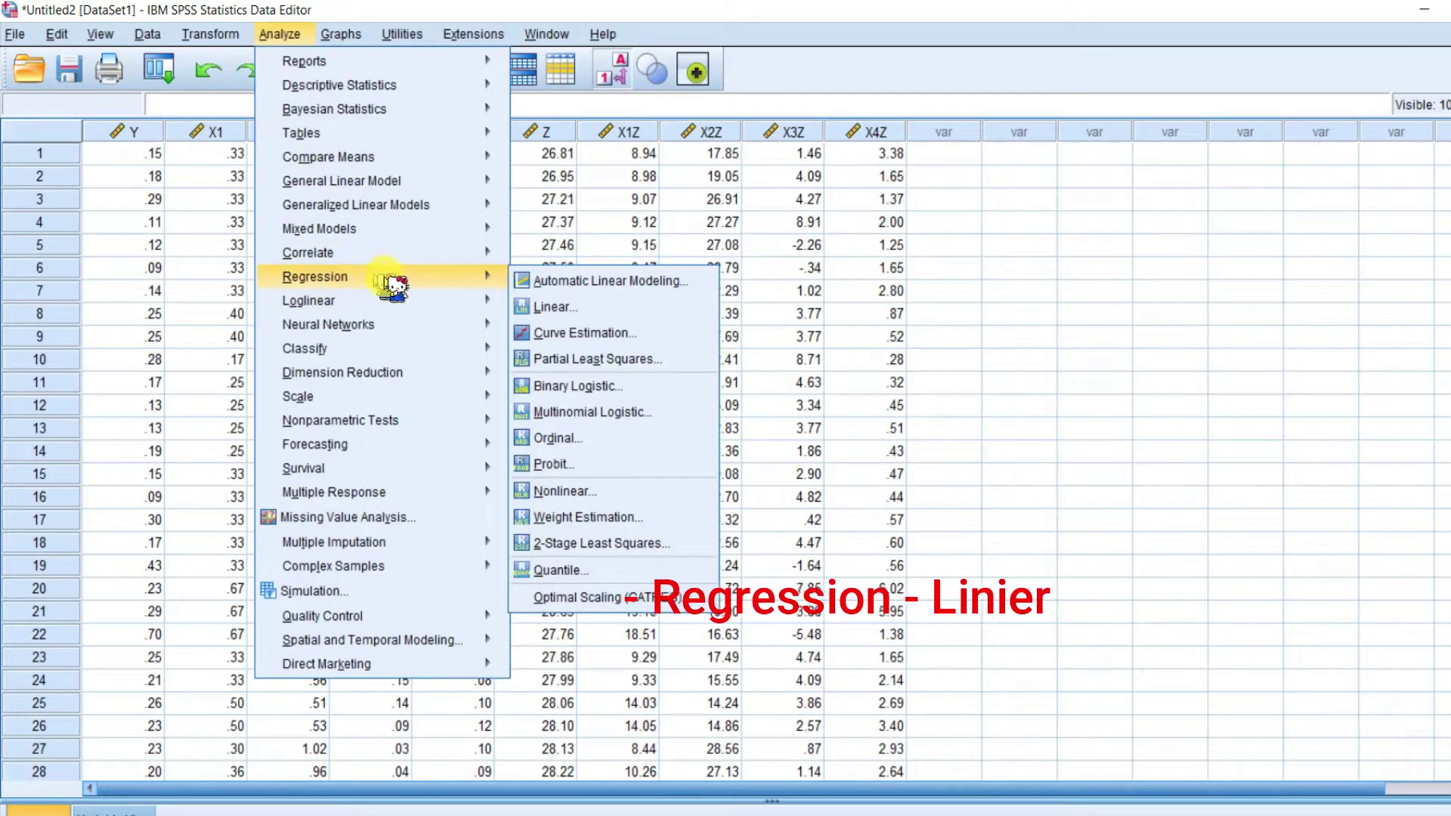
click(629, 310)
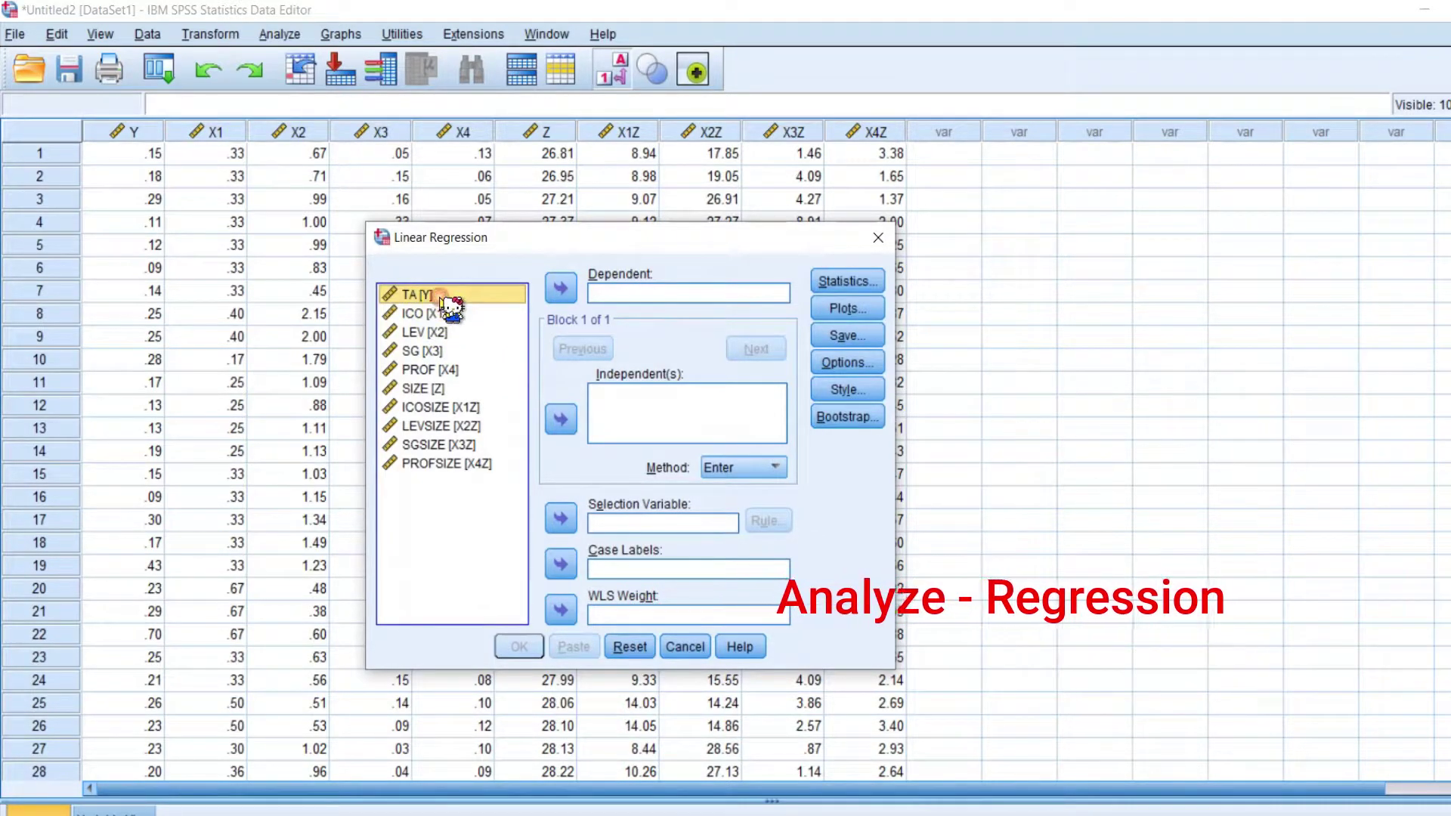
click(557, 293)
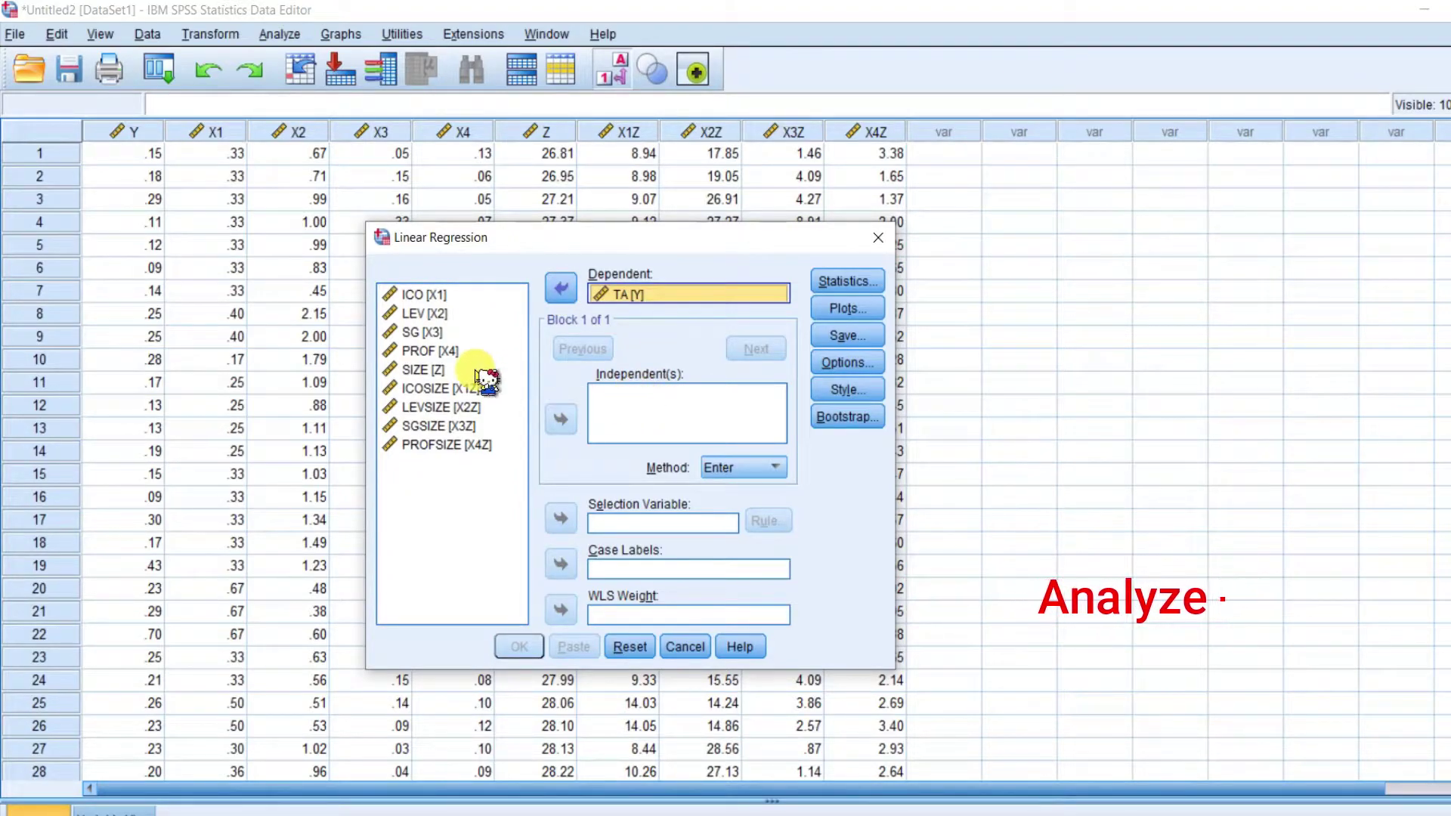
- Add all remaining variables, from ICO [X1] to PROFSIZE [X4Z] including SIZE [Z], as independent variables of the regression
click(434, 294)
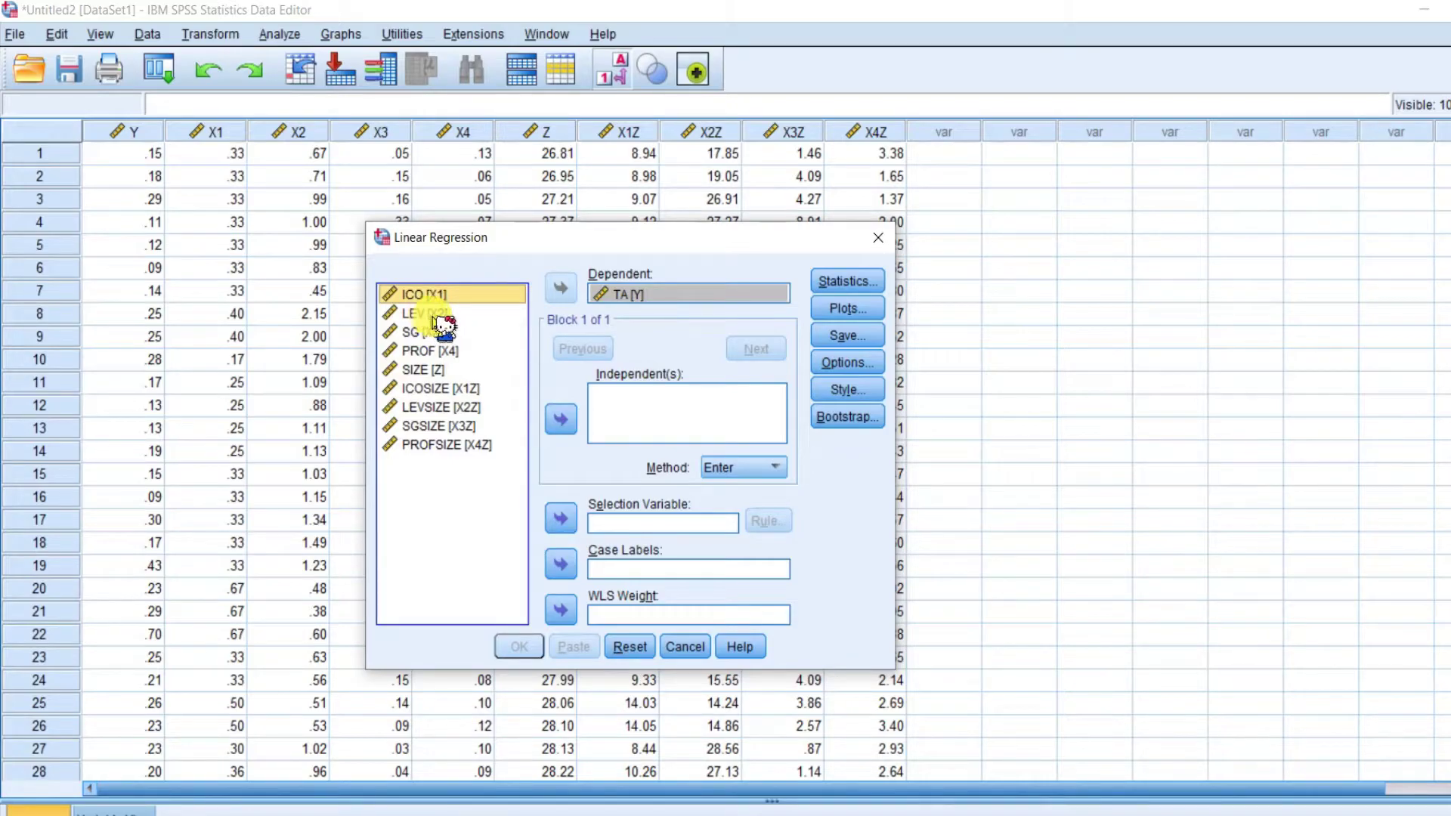
click(484, 350)
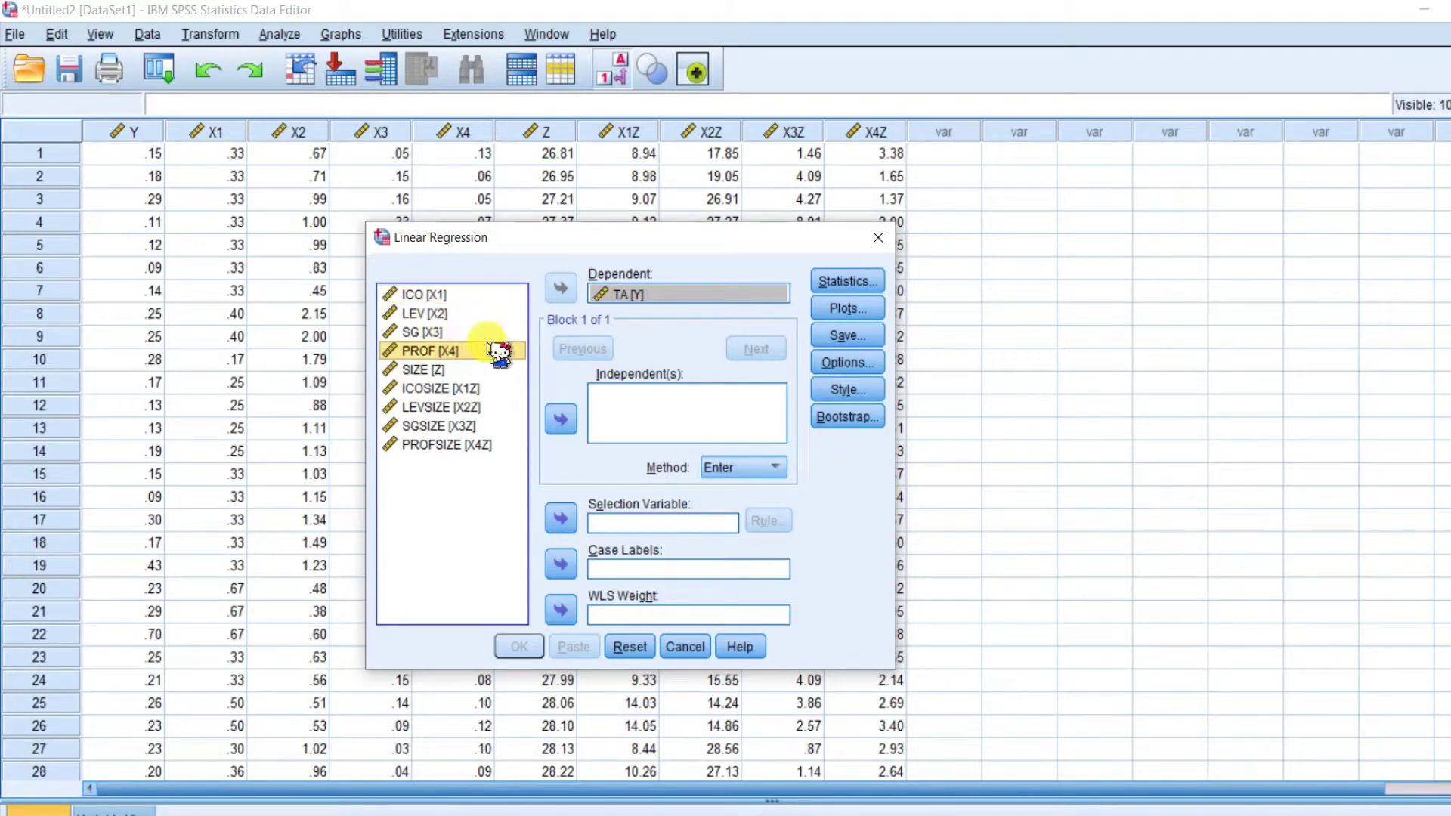
key(ctrl+a)
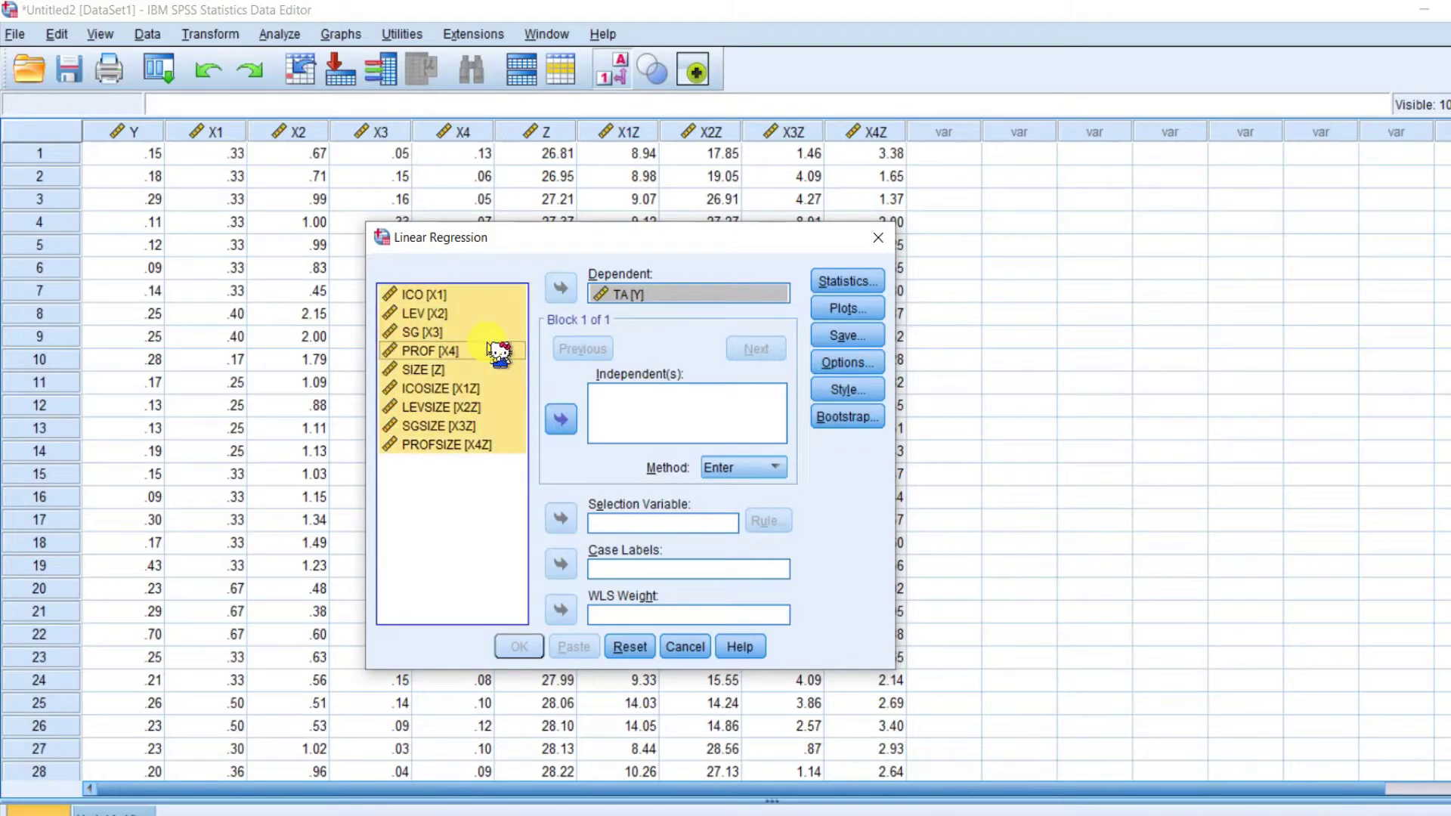
click(561, 418)
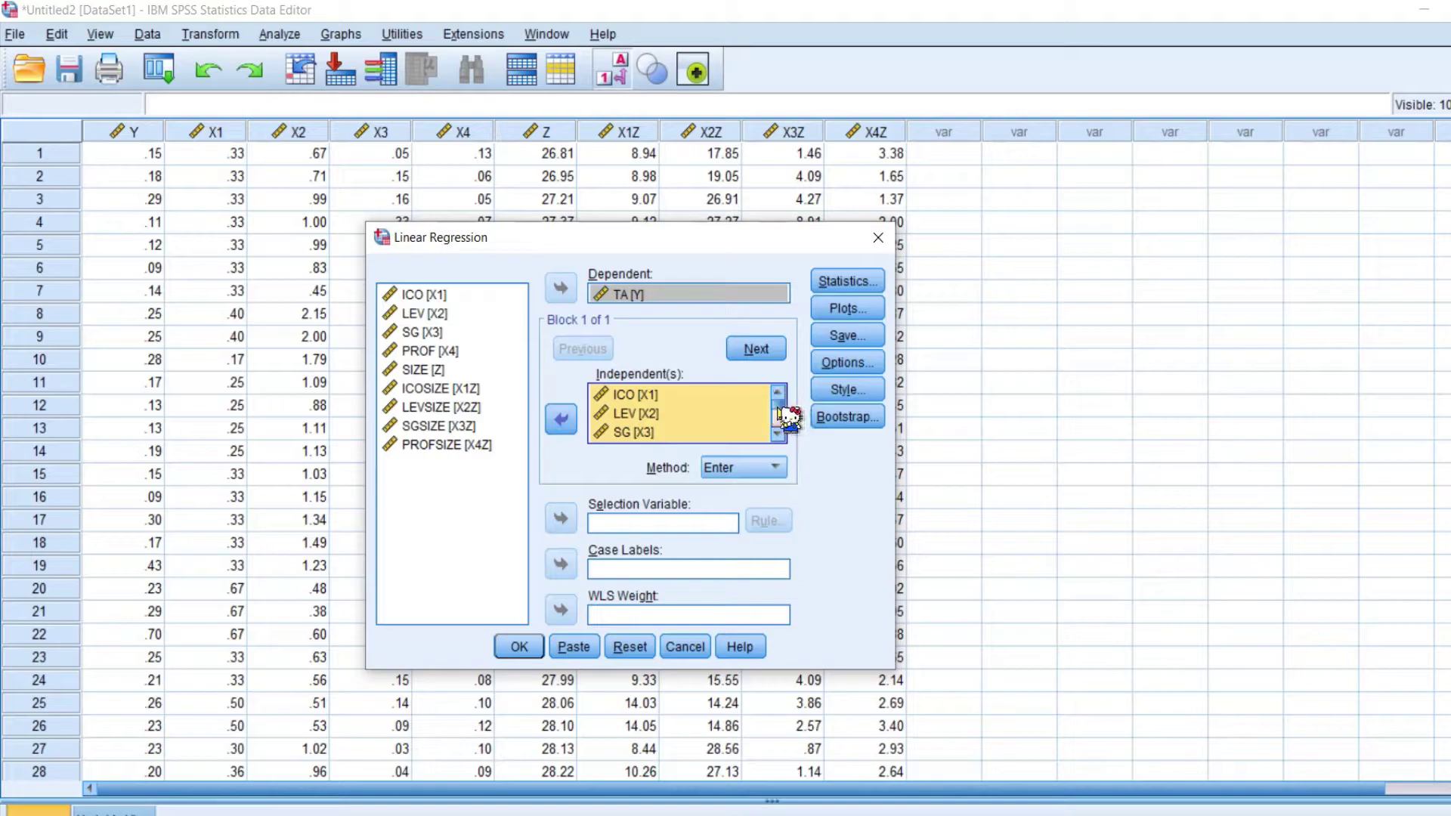
mouse_move(780, 412)
mouse_down()
mouse_move(785, 431)
mouse_move(784, 399)
mouse_up()
- Add collinearity diagnostics, covariance matrix, Durbin-Watson and casewise diagnostics to the regression statistics
click(854, 284)
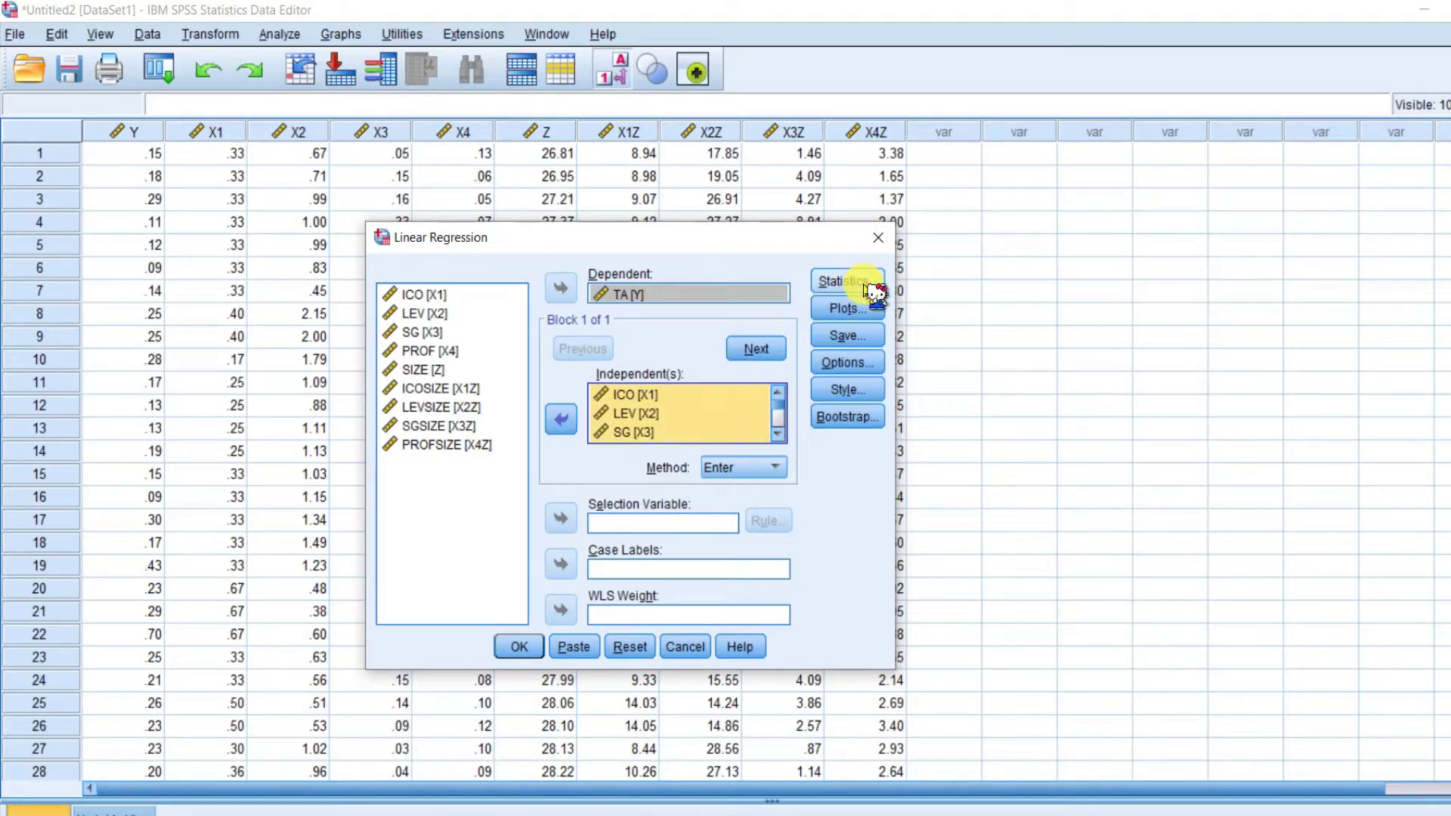
click(866, 285)
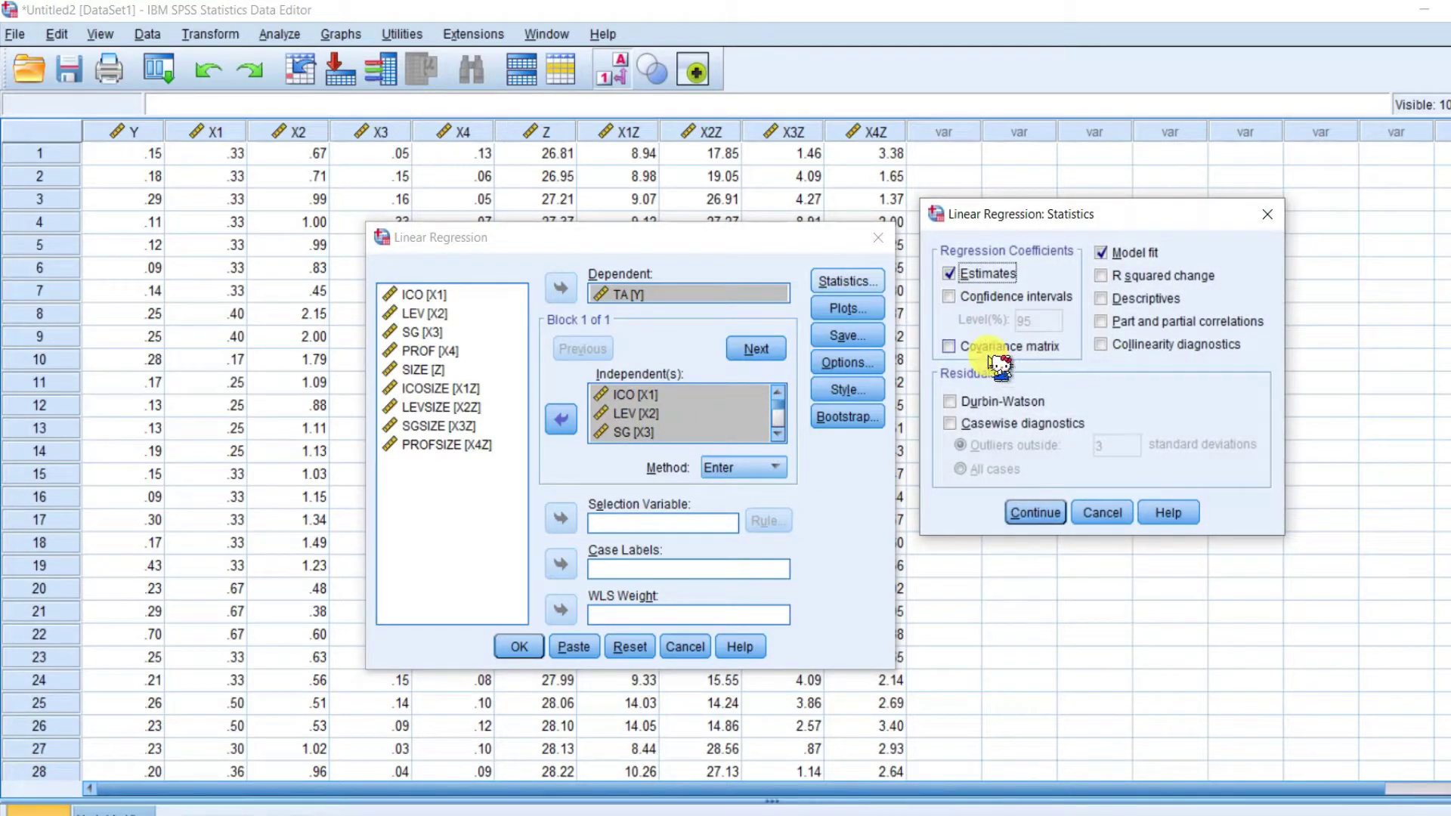
click(1105, 347)
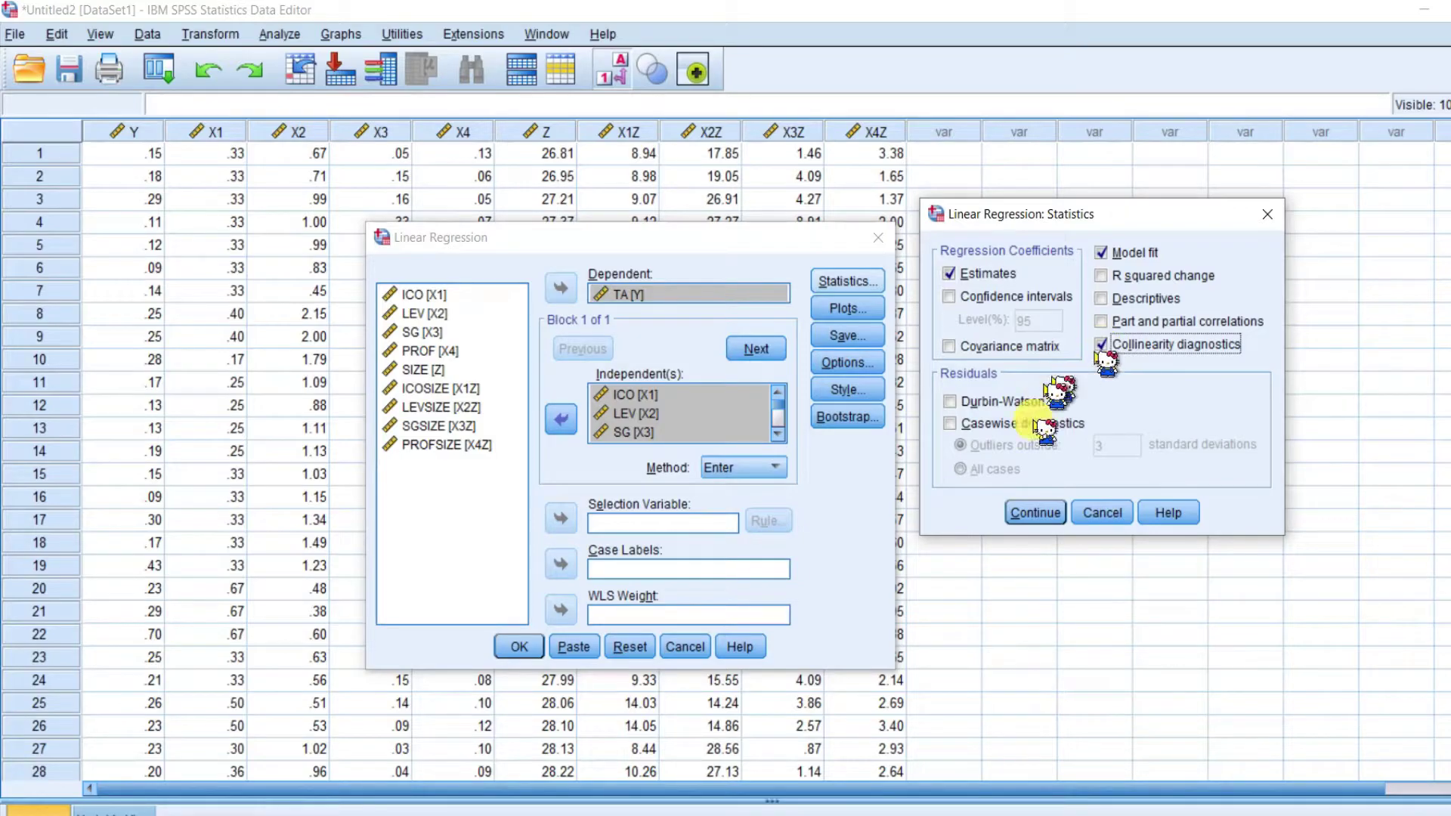
click(983, 349)
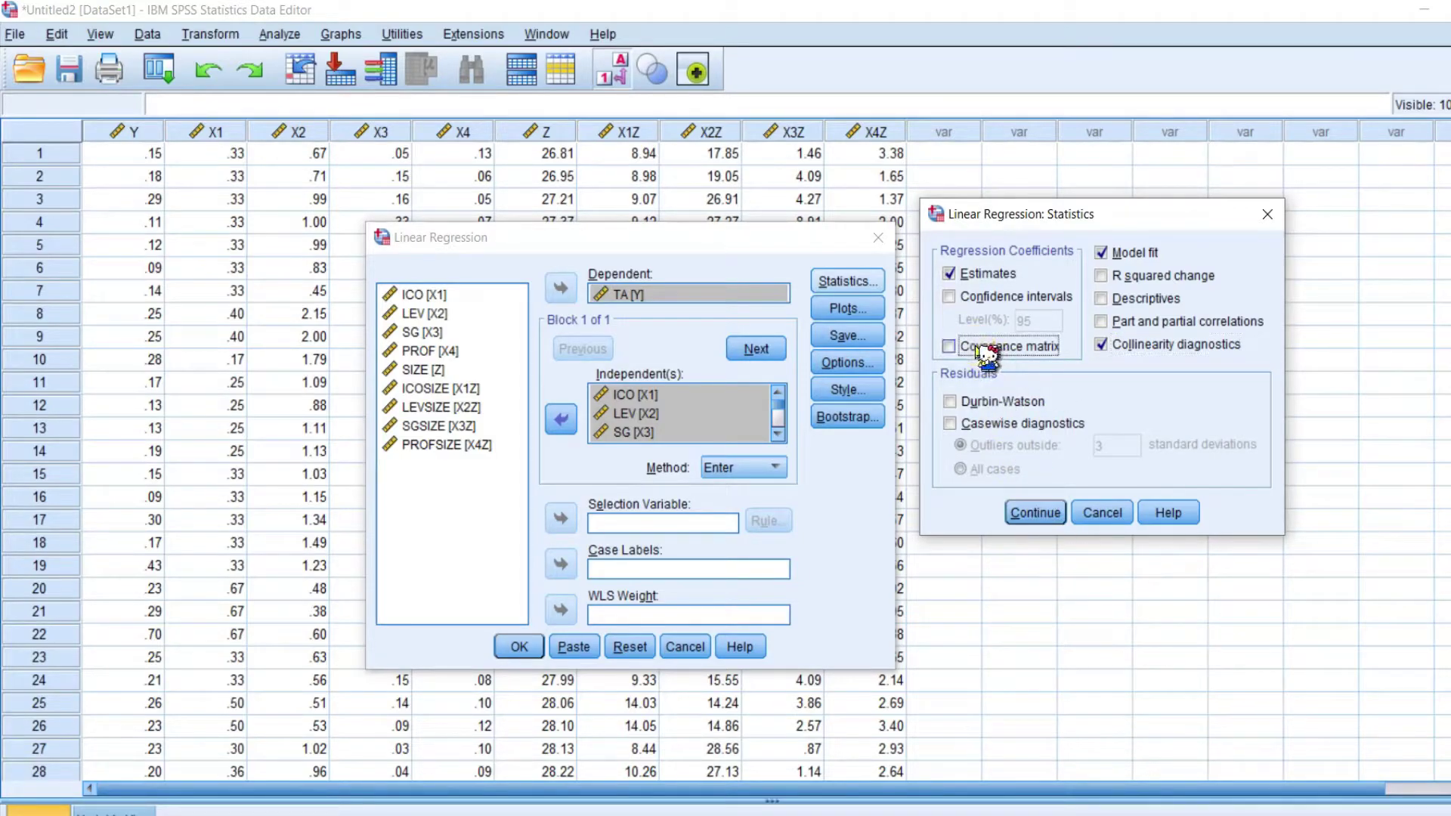
click(990, 405)
click(996, 426)
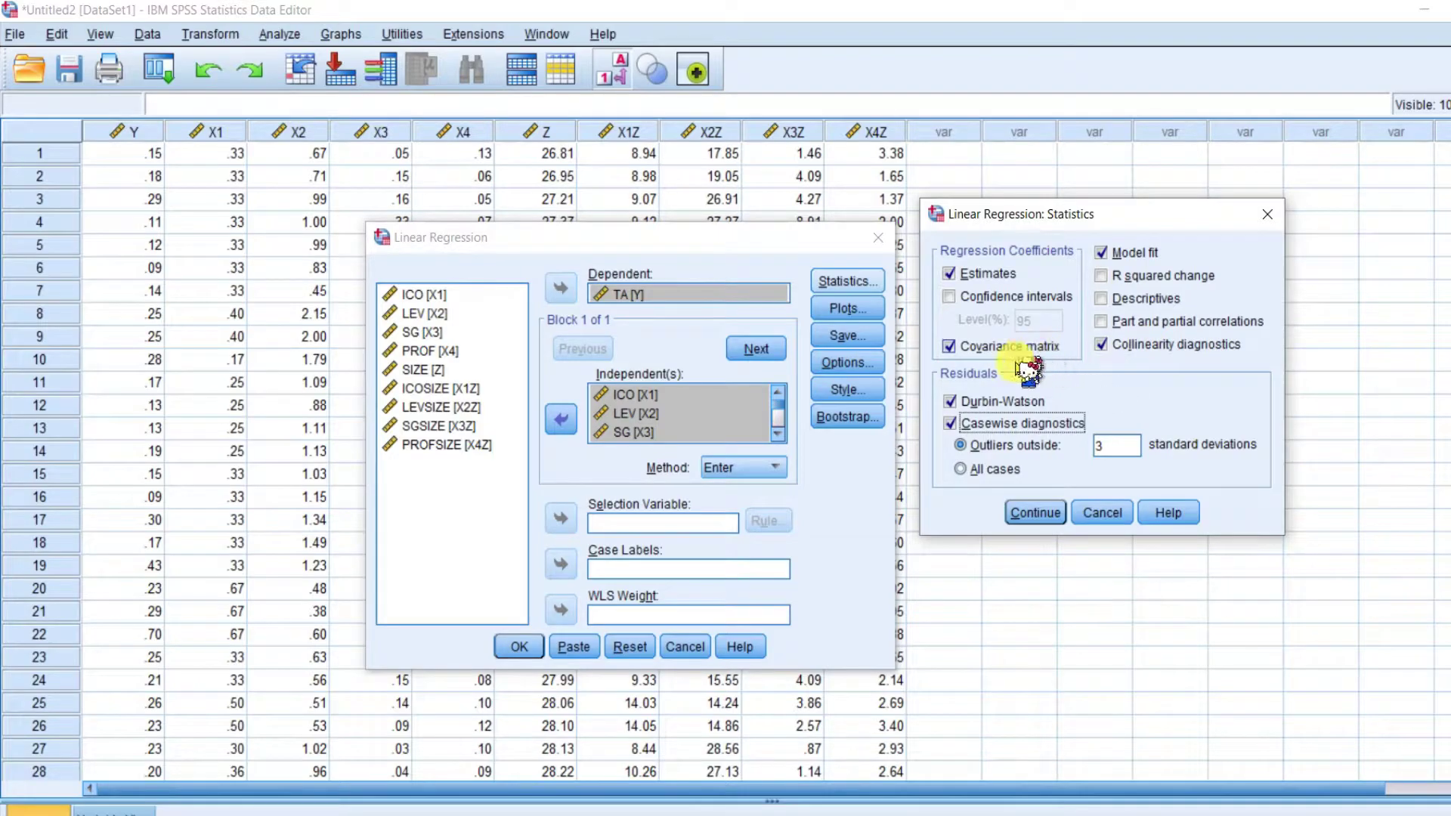
click(1028, 514)
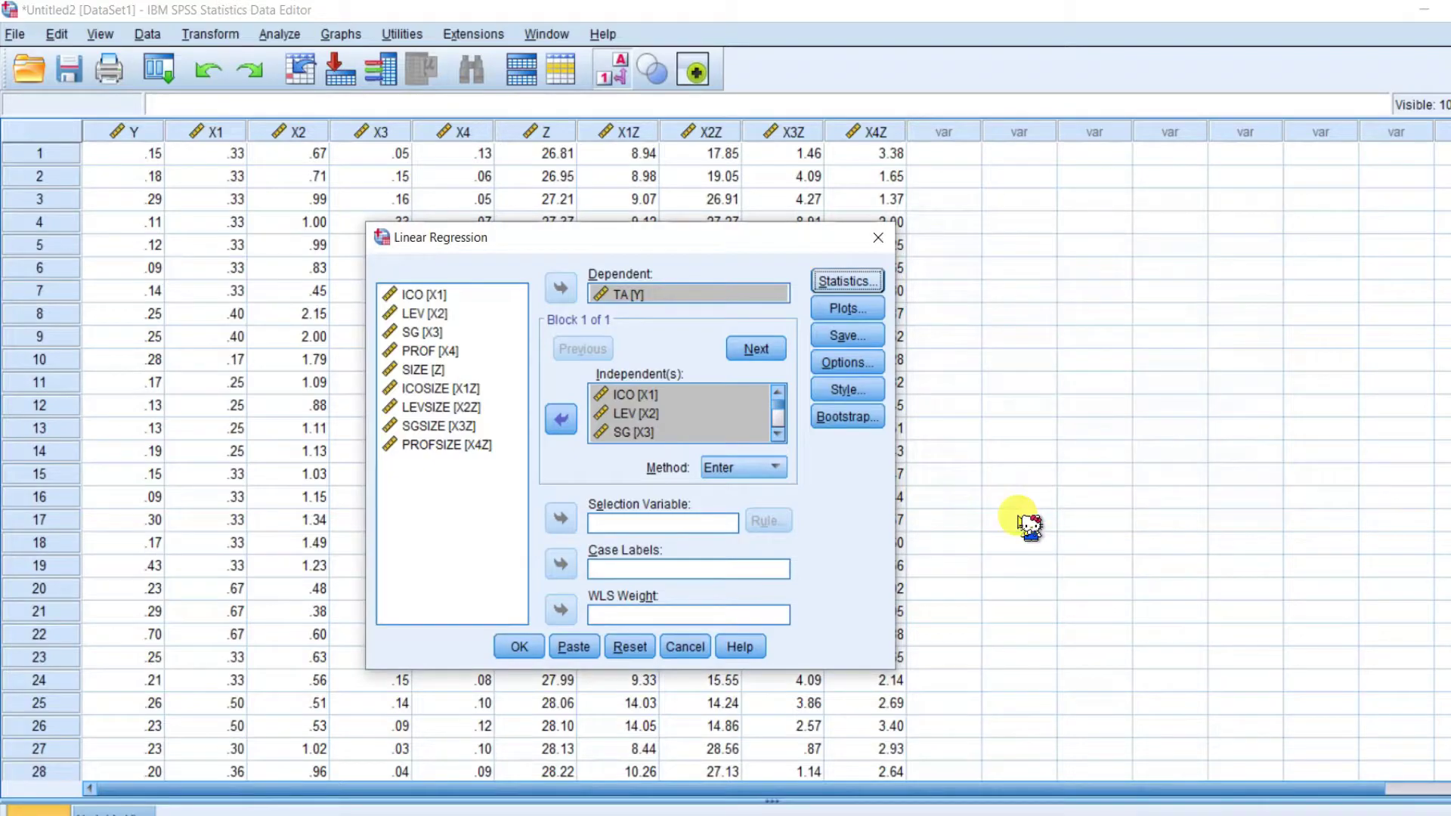
- Set up a residual scatterplot with *SRESID as Y and *ZPRED as X, and include the histogram and normal probability plot
click(843, 309)
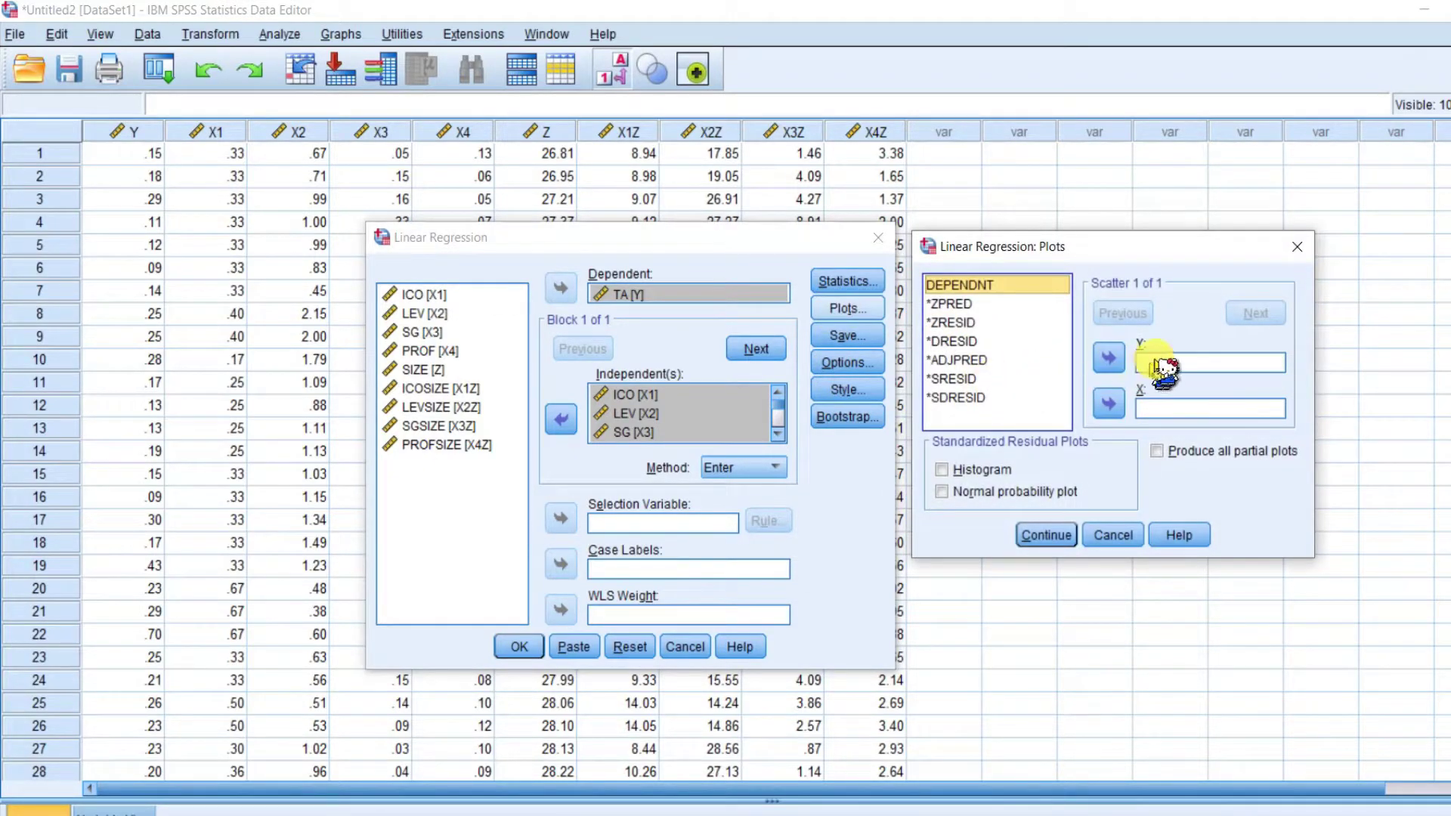
click(954, 379)
click(1109, 358)
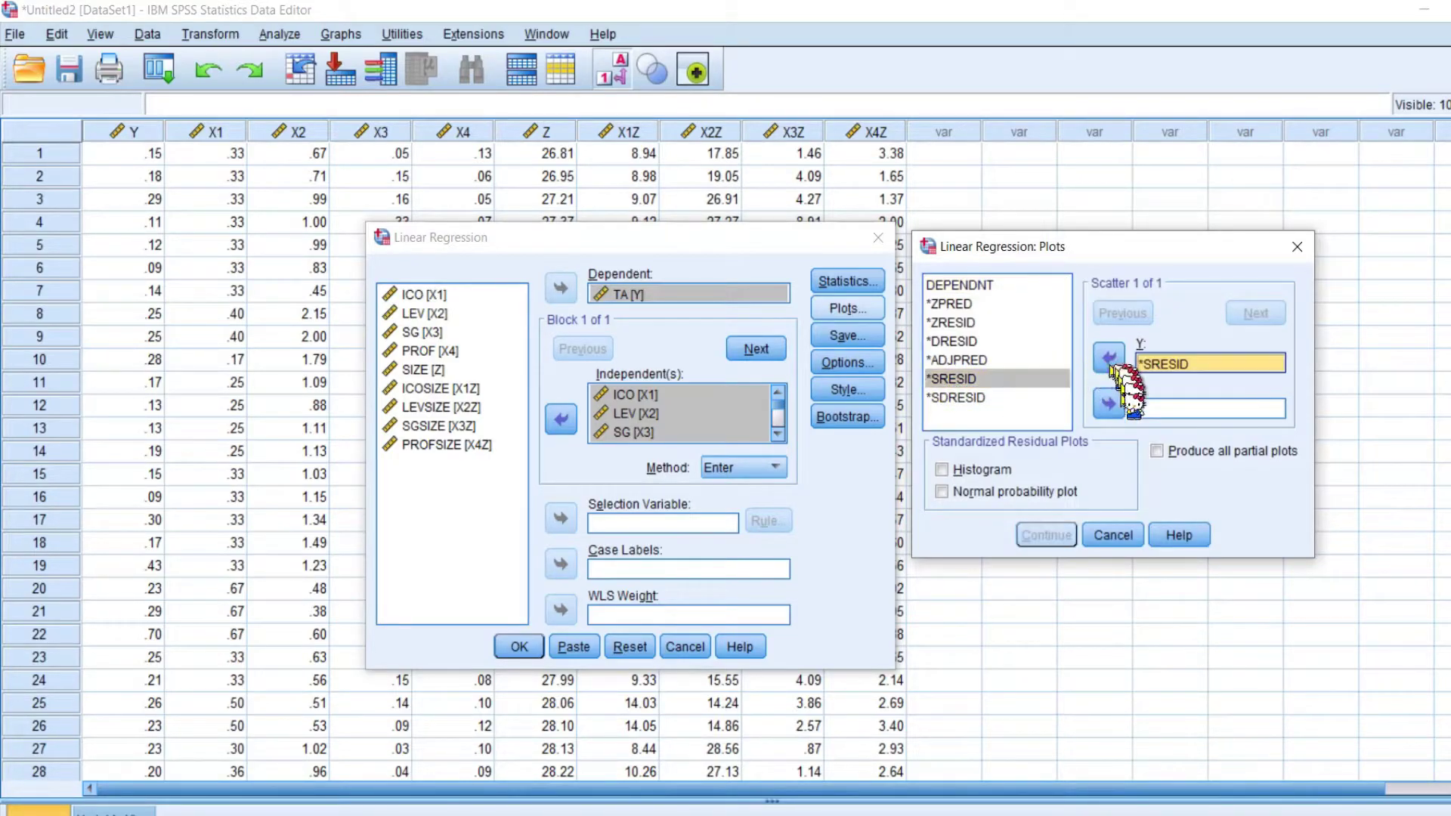
click(954, 304)
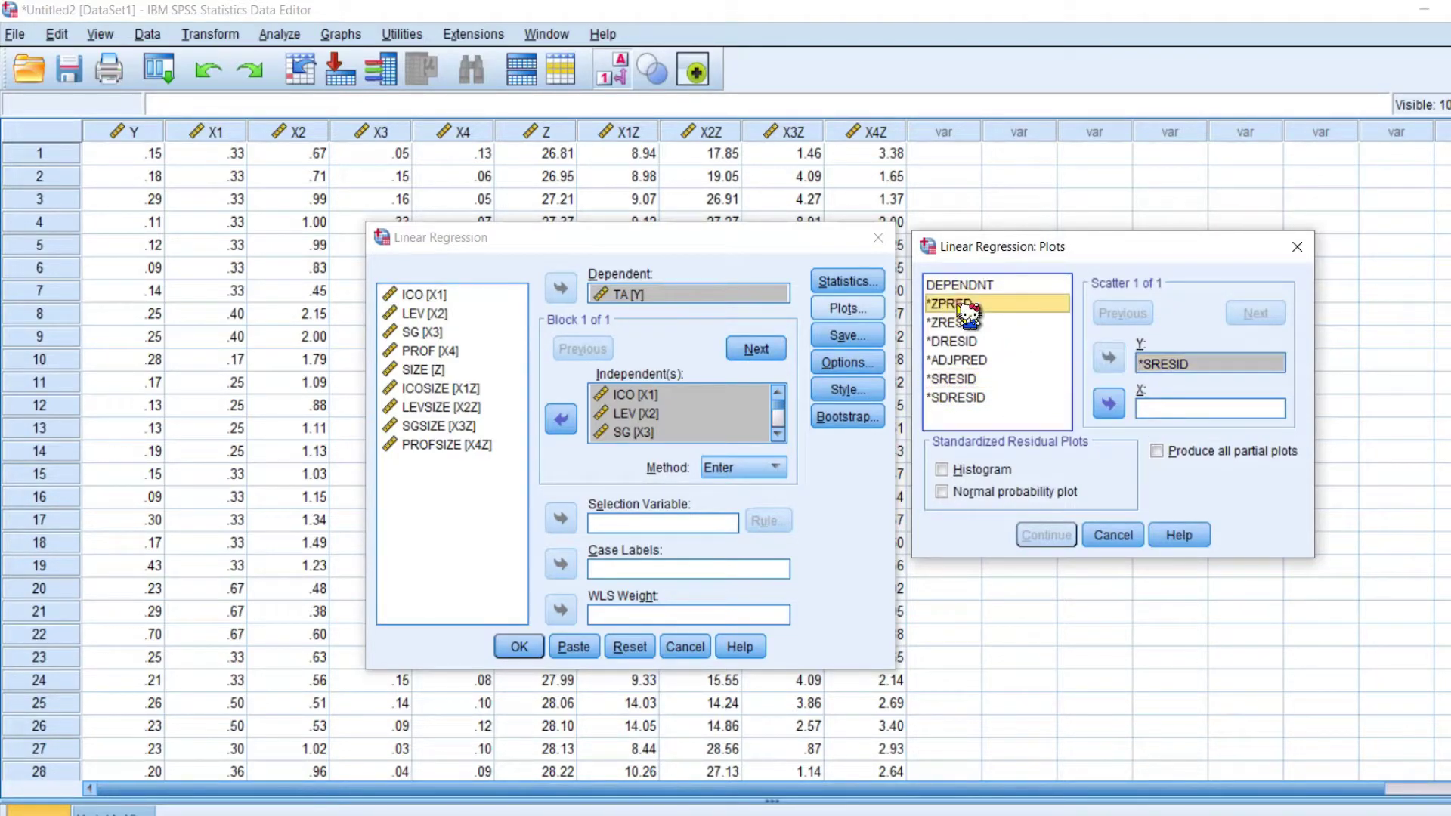
click(1109, 404)
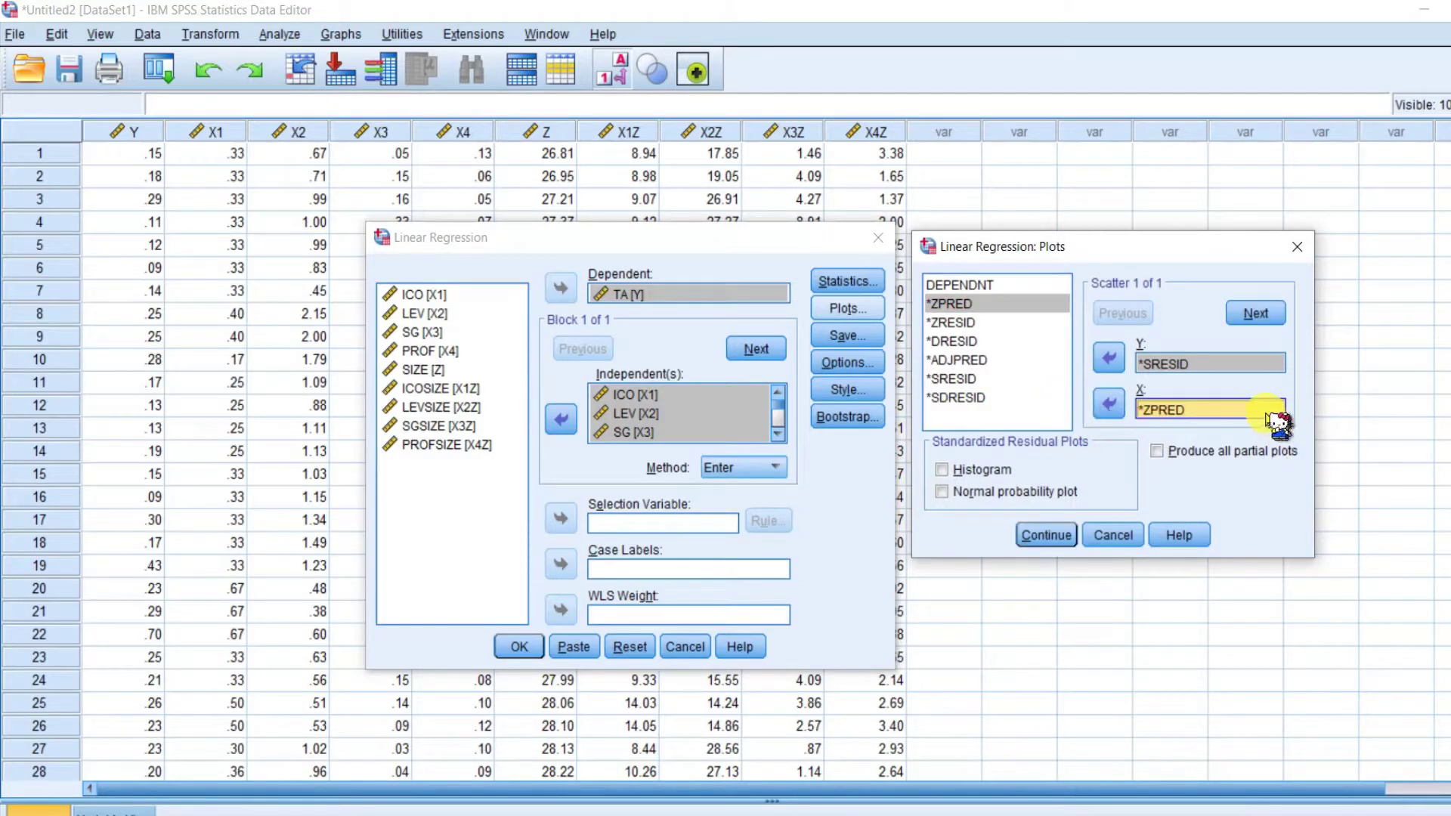
click(977, 470)
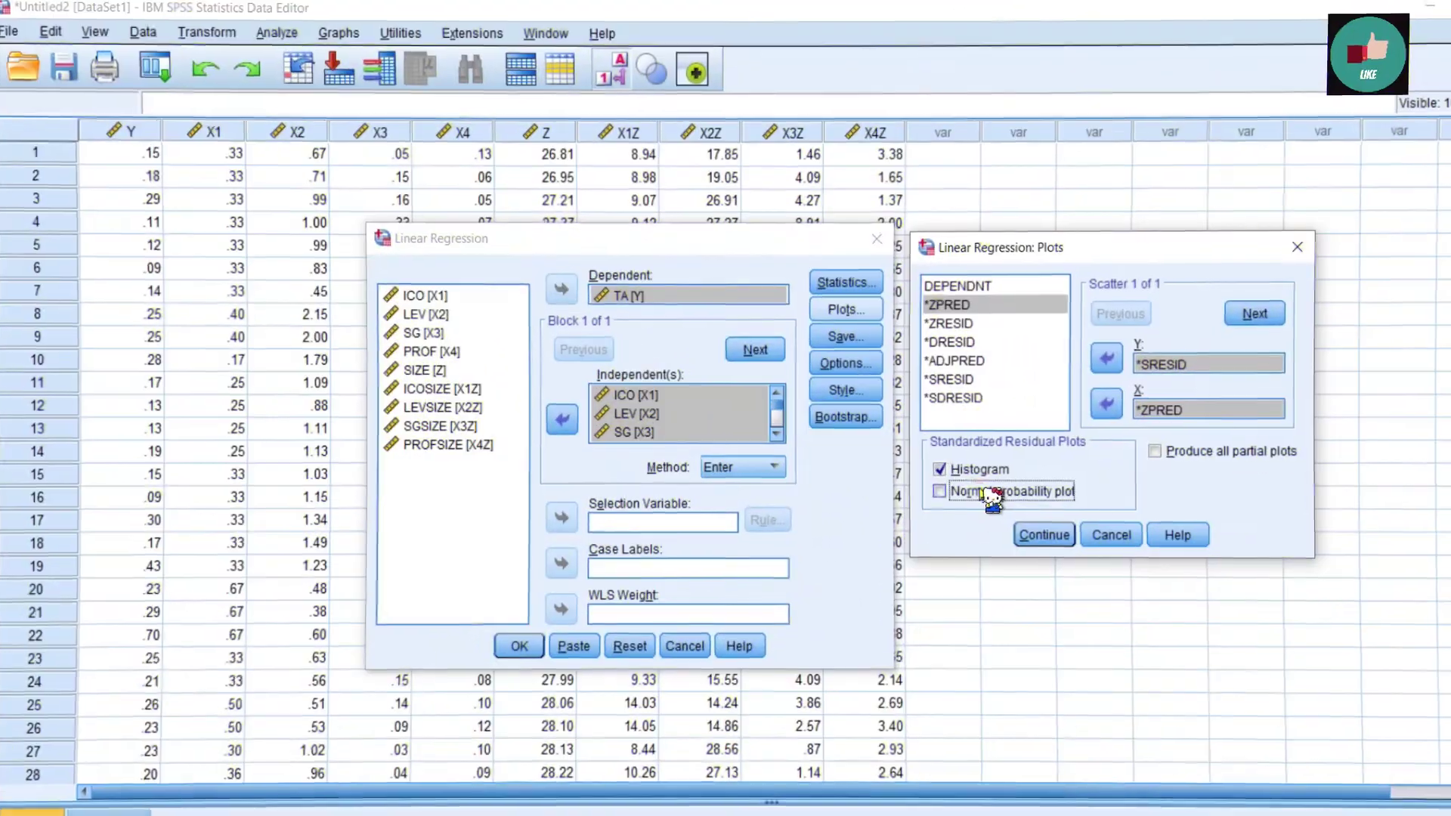
click(986, 493)
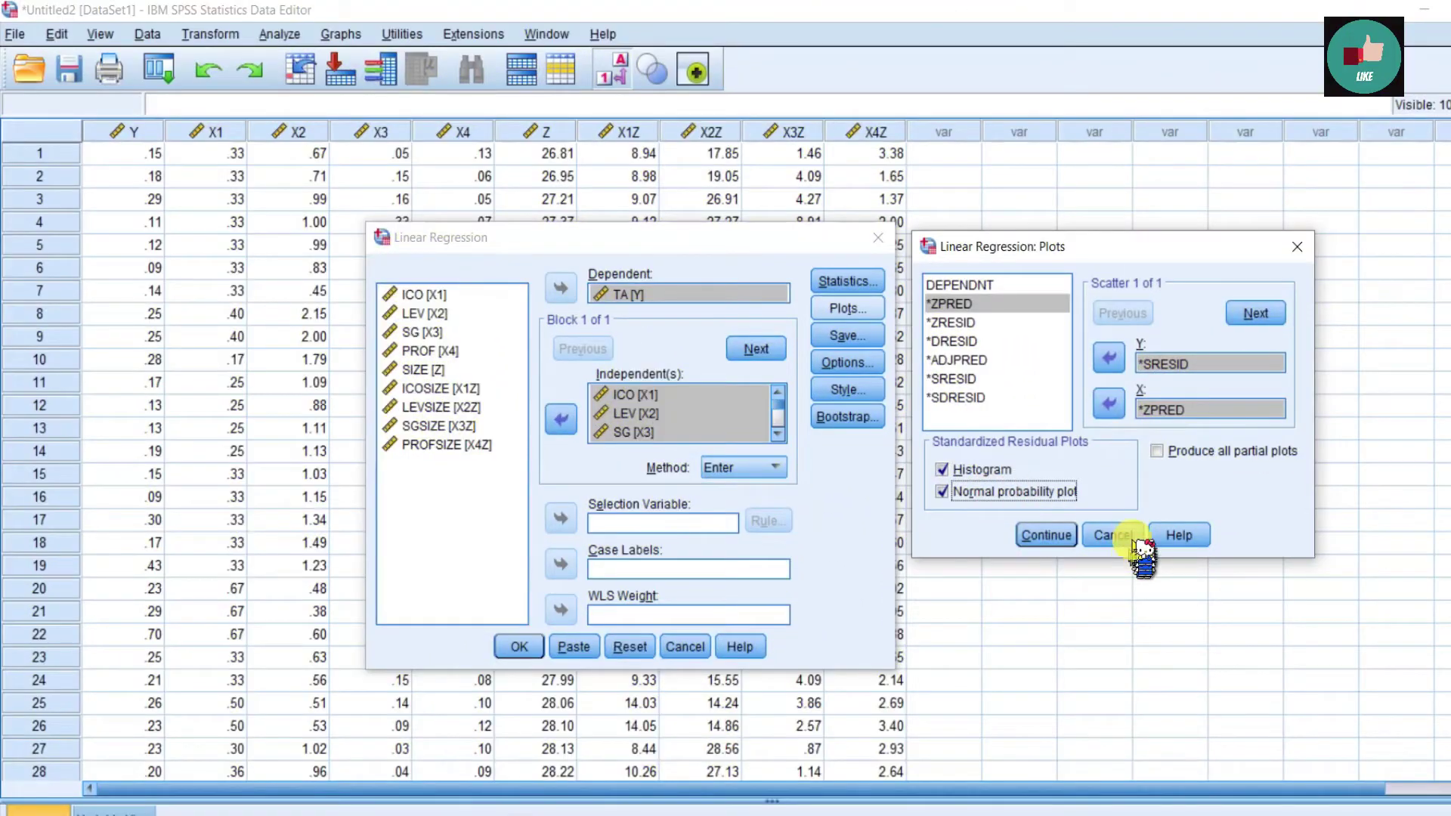
click(1047, 535)
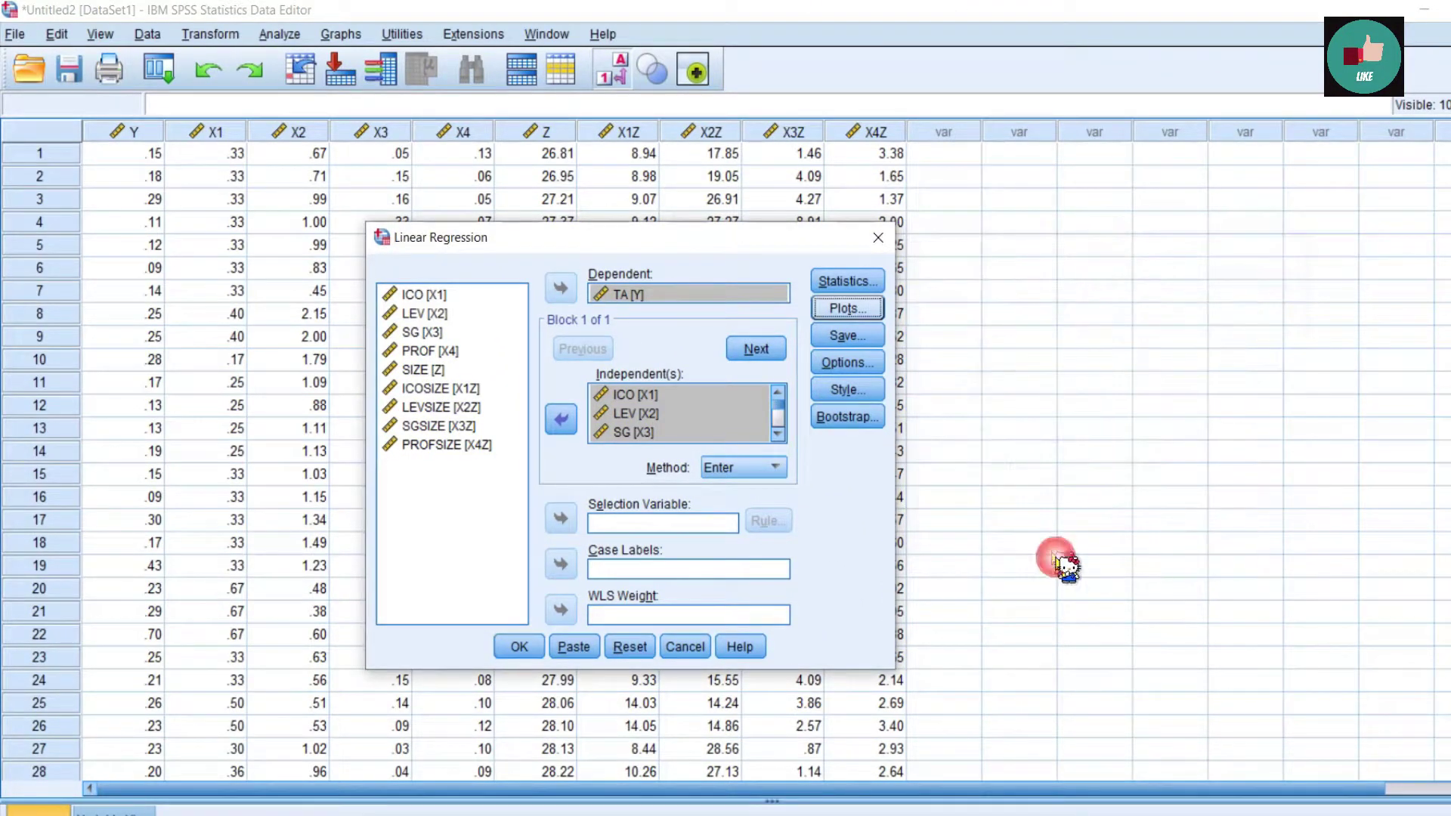
- Save the unstandardized residuals as a new variable and run the linear regression
click(846, 335)
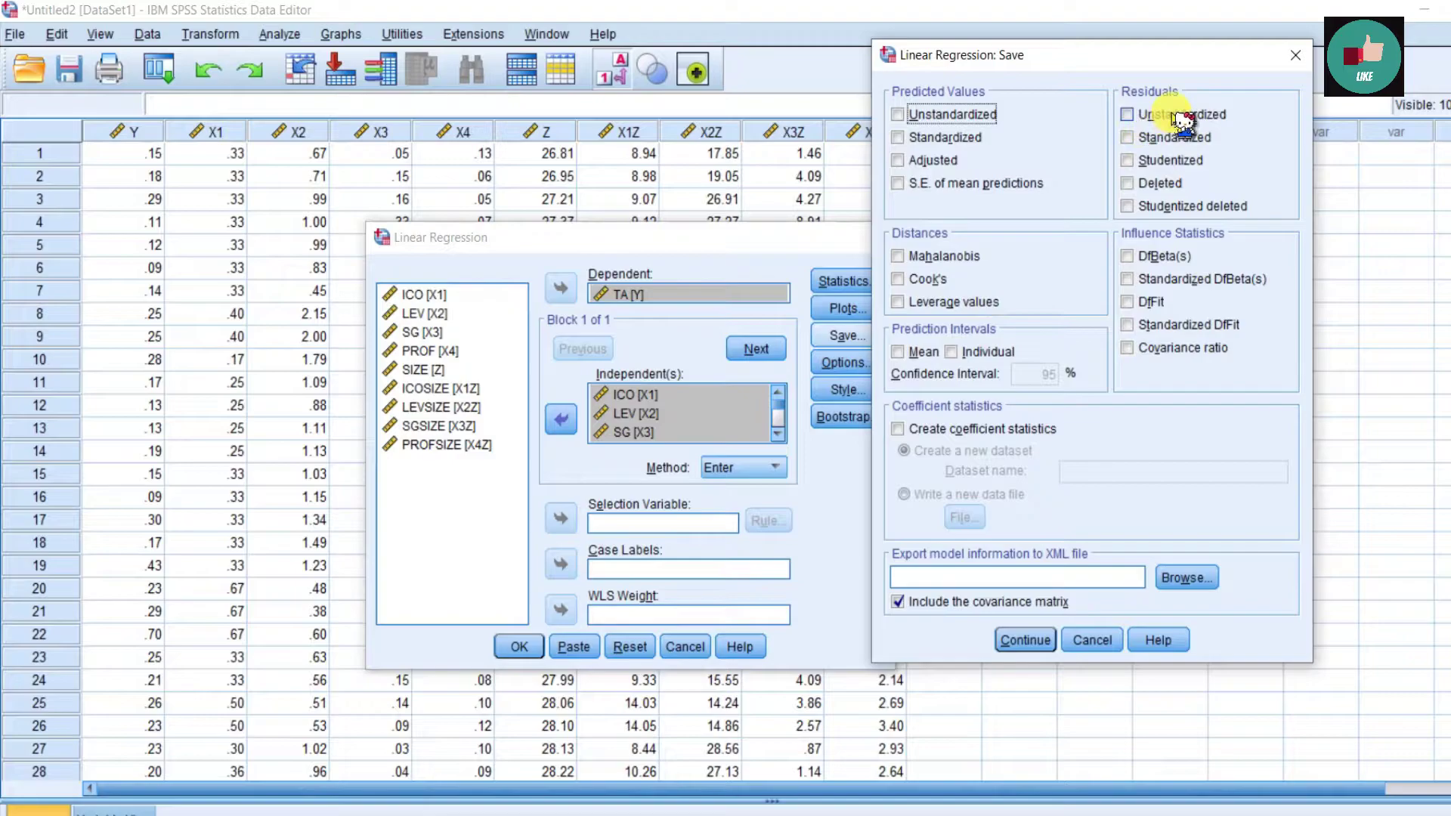
click(1127, 115)
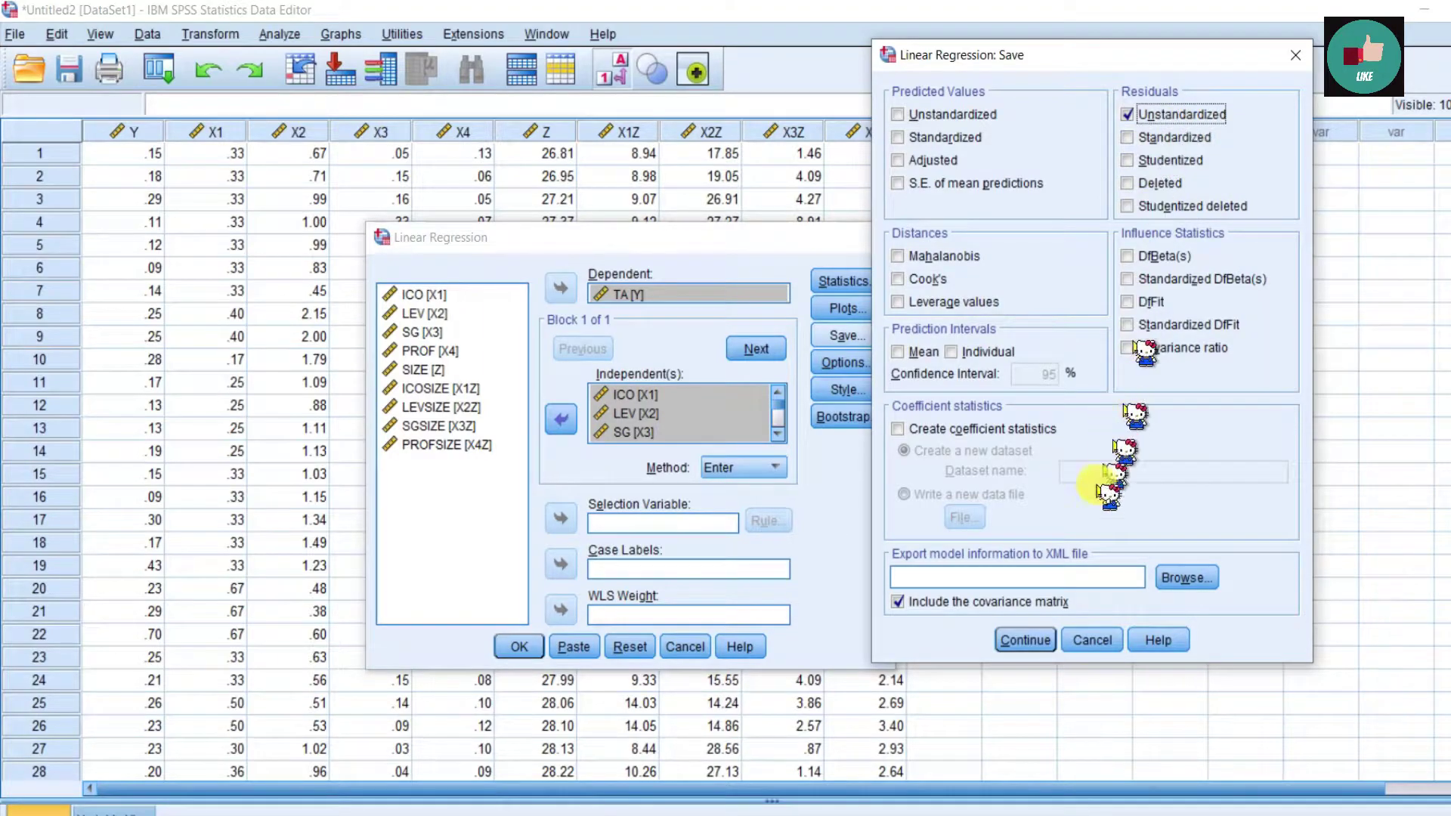
click(1025, 641)
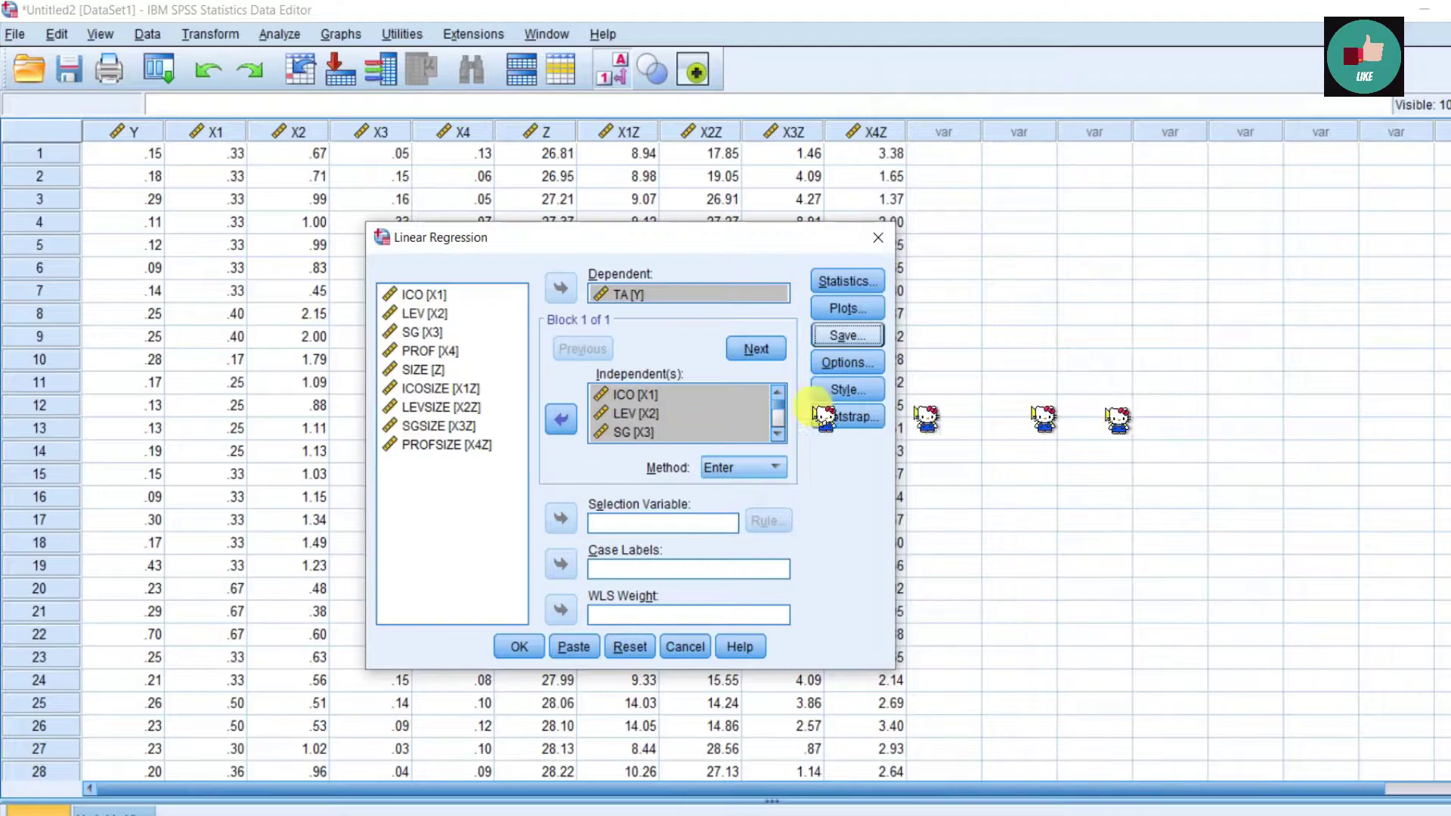
click(519, 648)
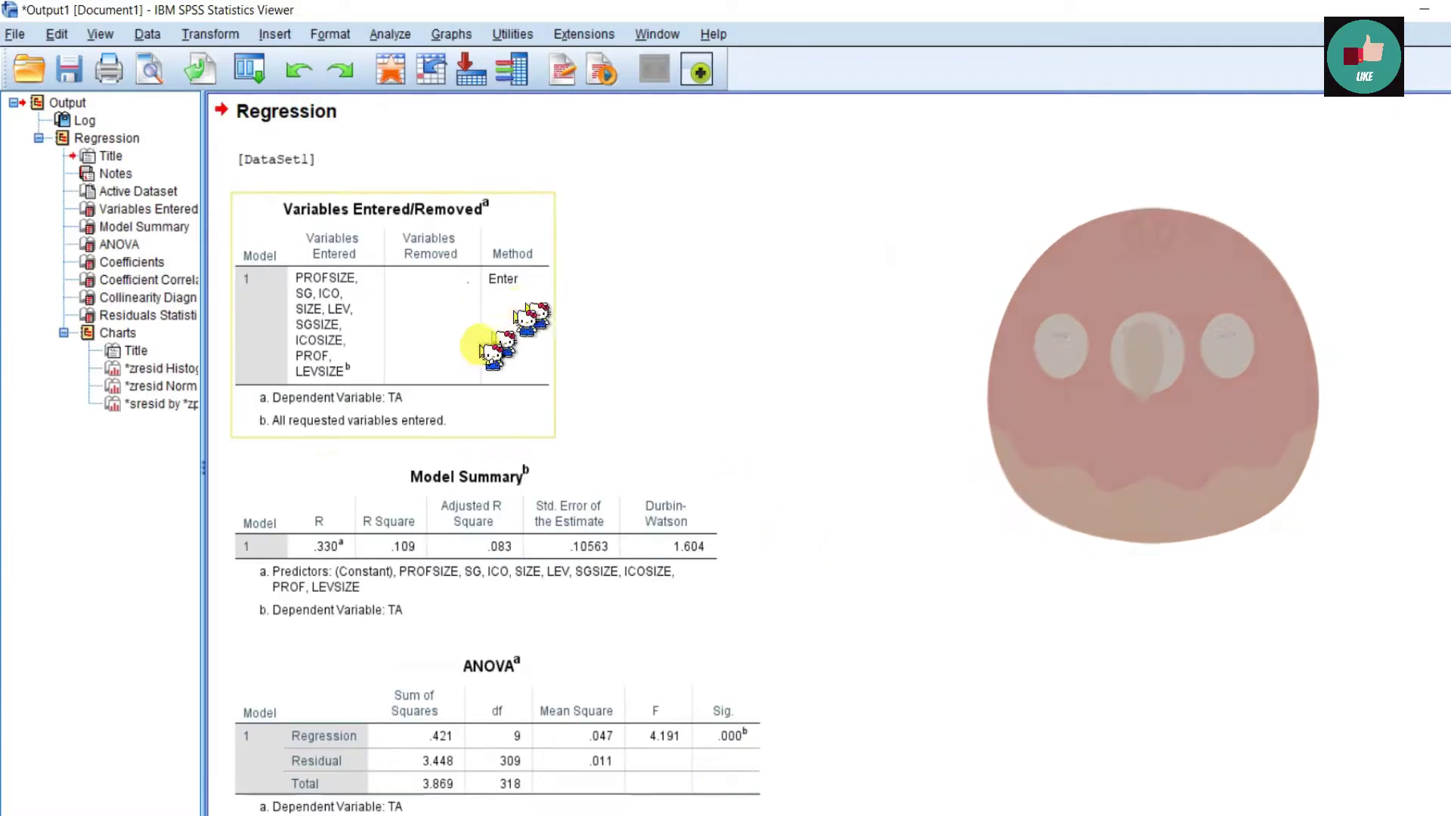
- Examine the regression output tables, focusing on the Tolerance and VIF values in the Coefficients table
scroll(363, 253, up, 2)
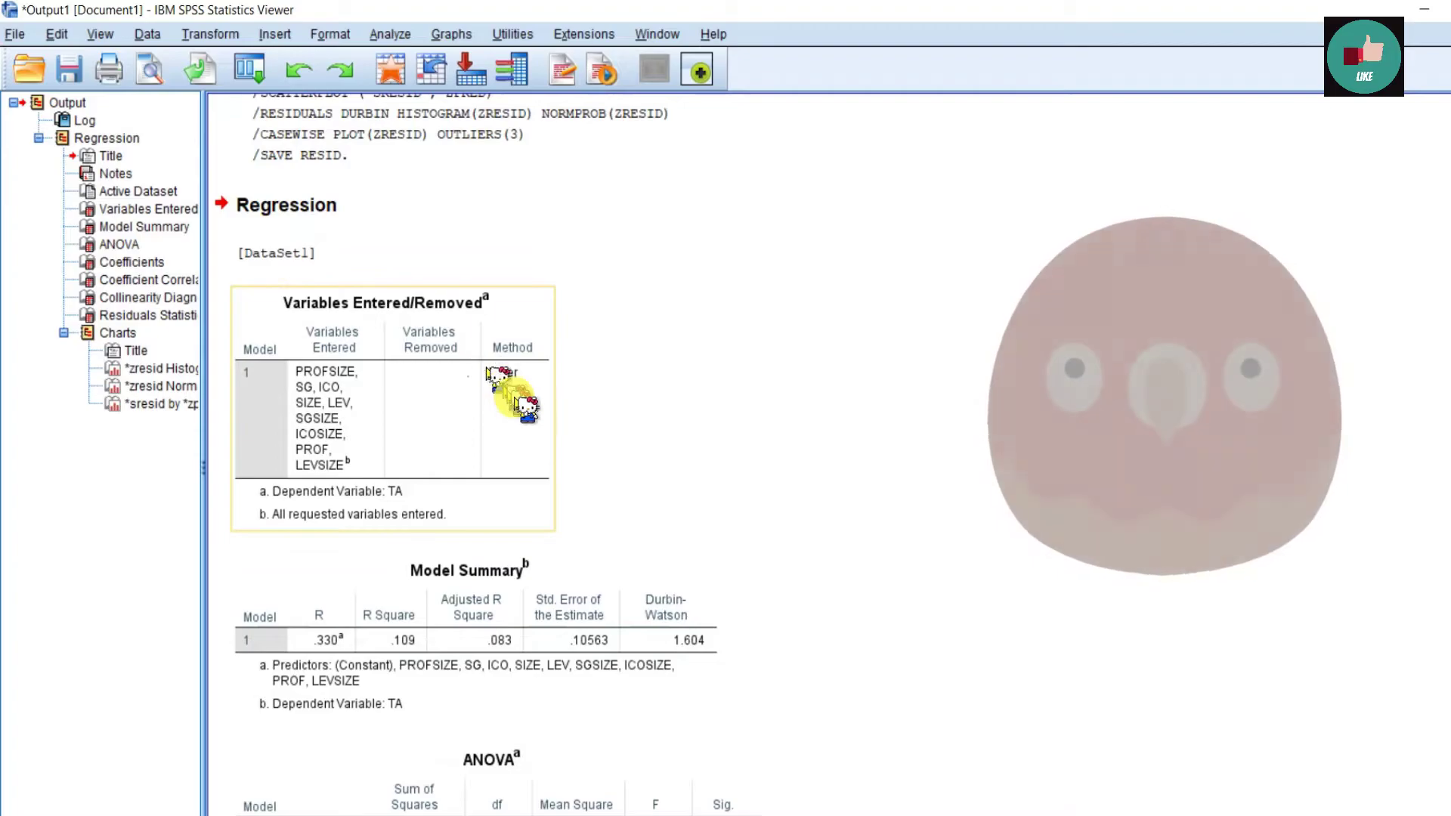
scroll(702, 499, down, 14)
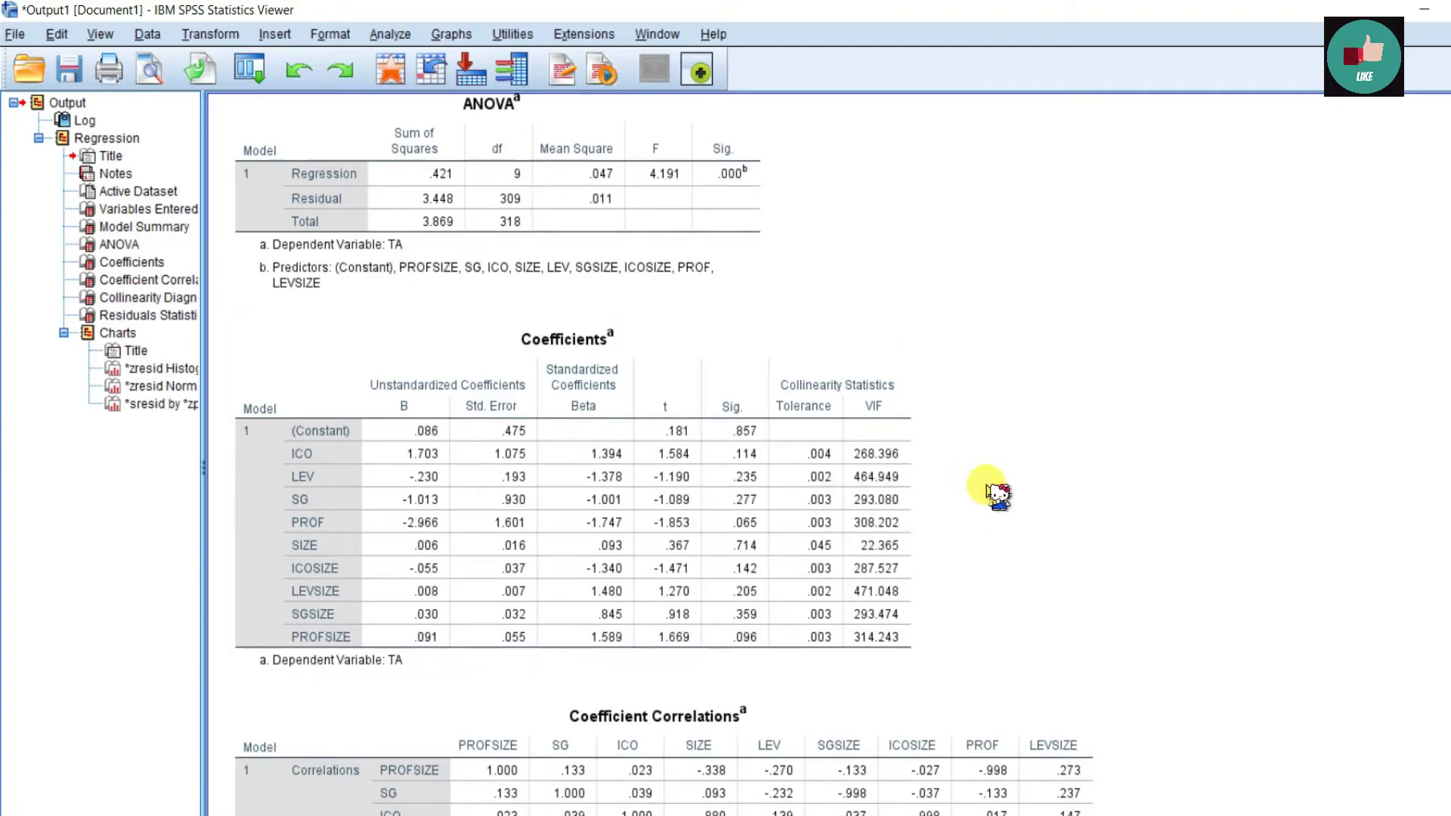
scroll(996, 495, down, 2)
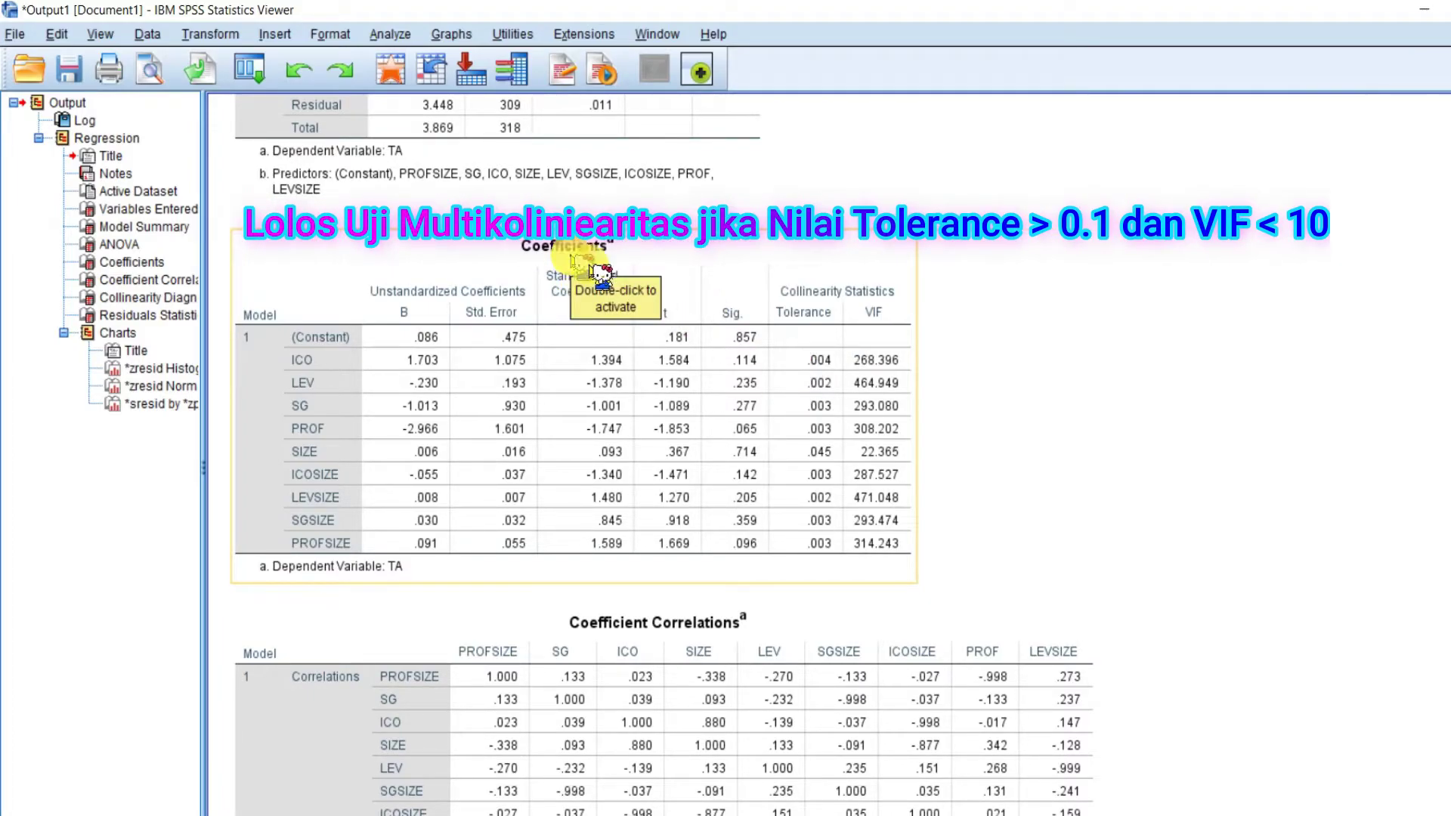
scroll(597, 276, up, 15)
scroll(376, 486, down, 20)
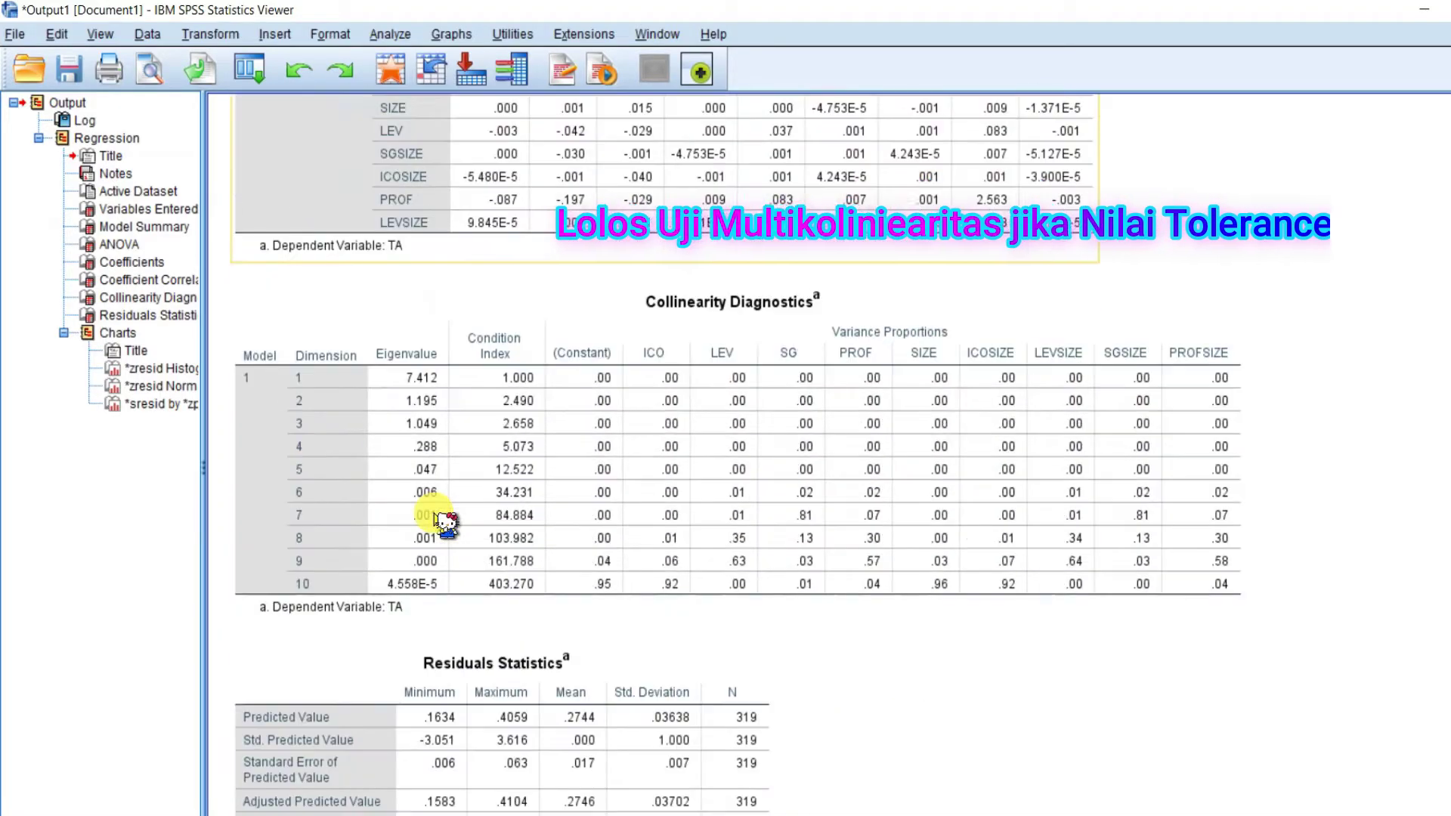
scroll(444, 520, down, 9)
scroll(444, 518, up, 18)
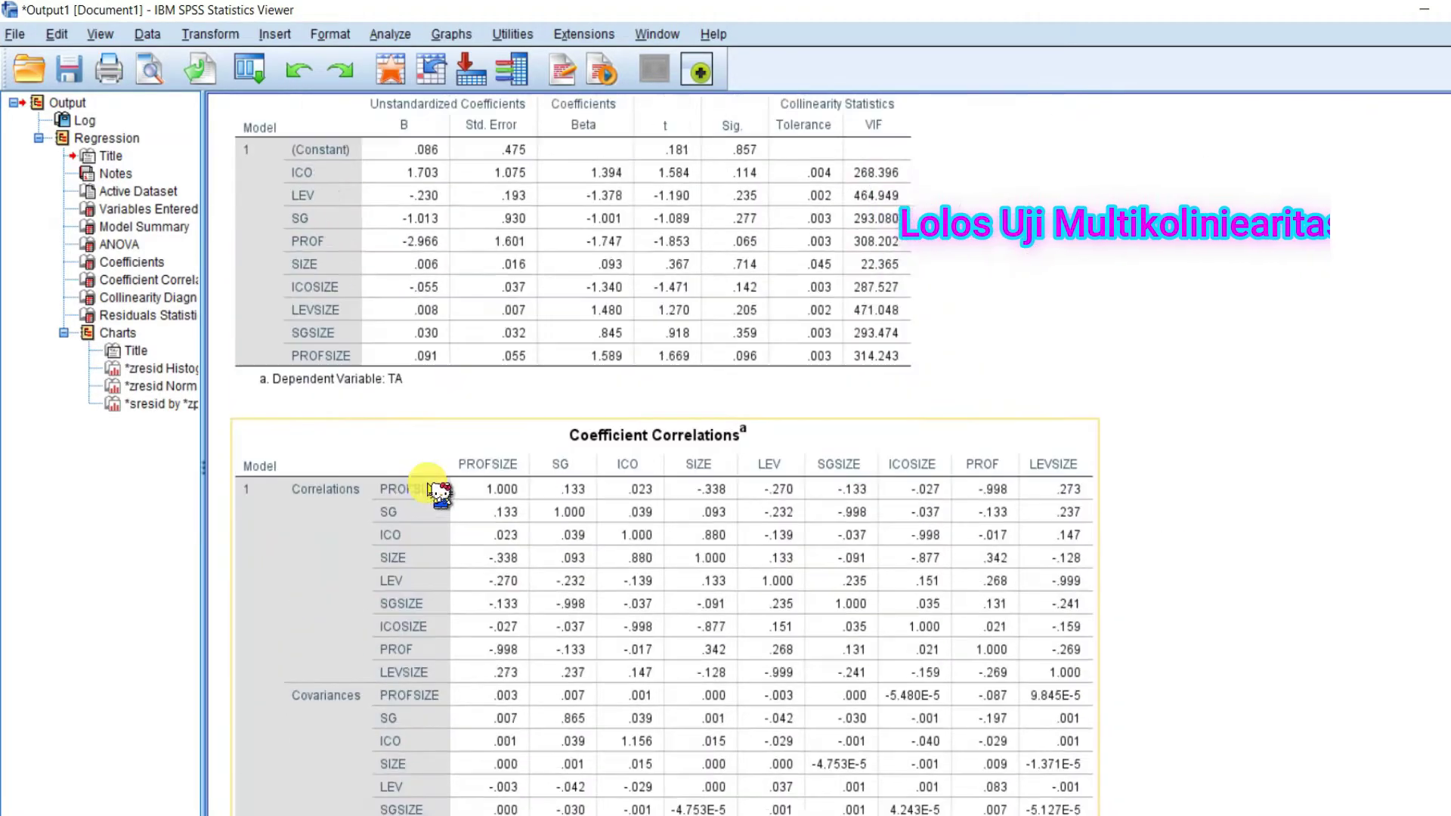
scroll(440, 495, up, 15)
scroll(446, 492, down, 6)
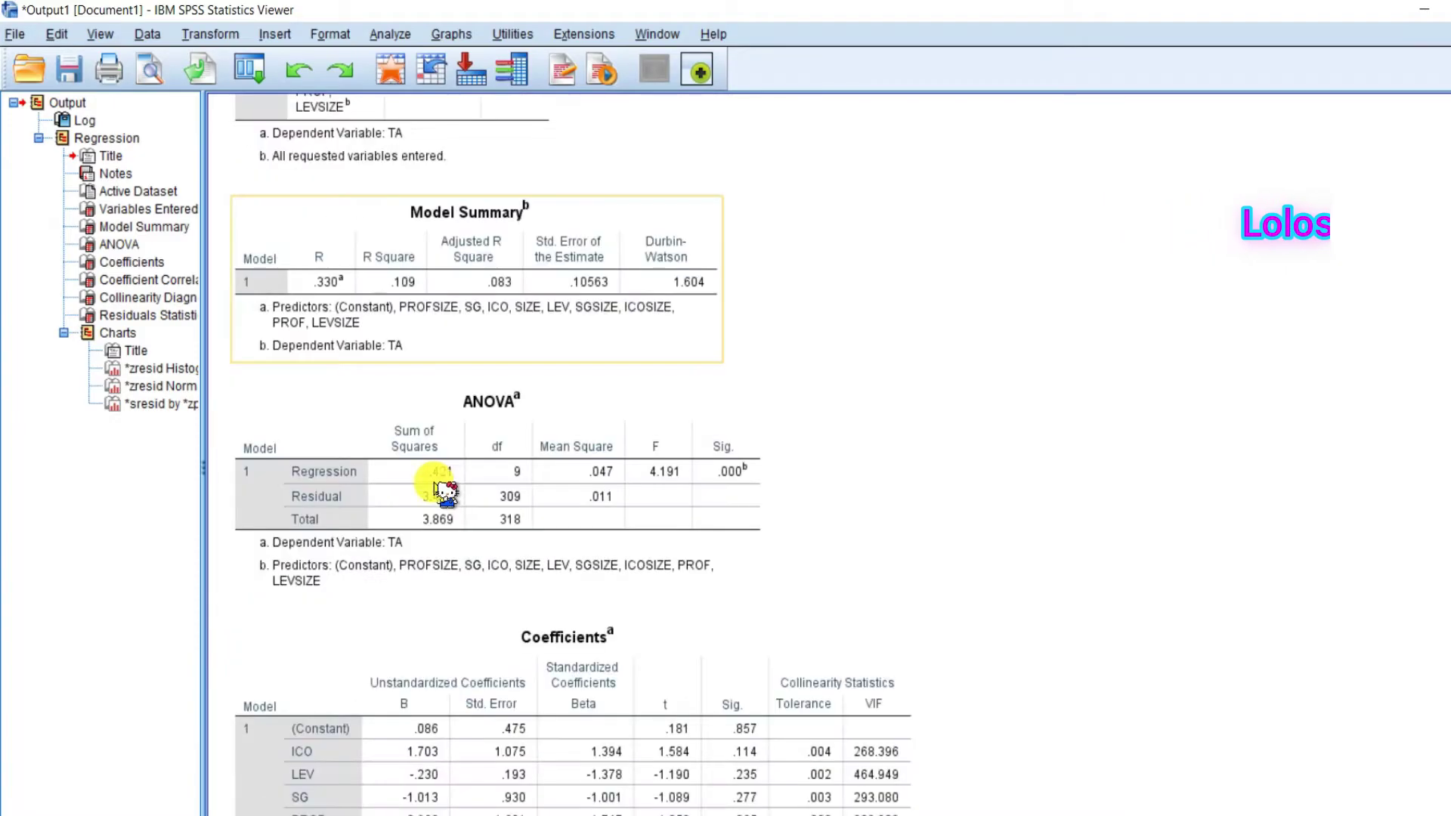
scroll(445, 492, down, 5)
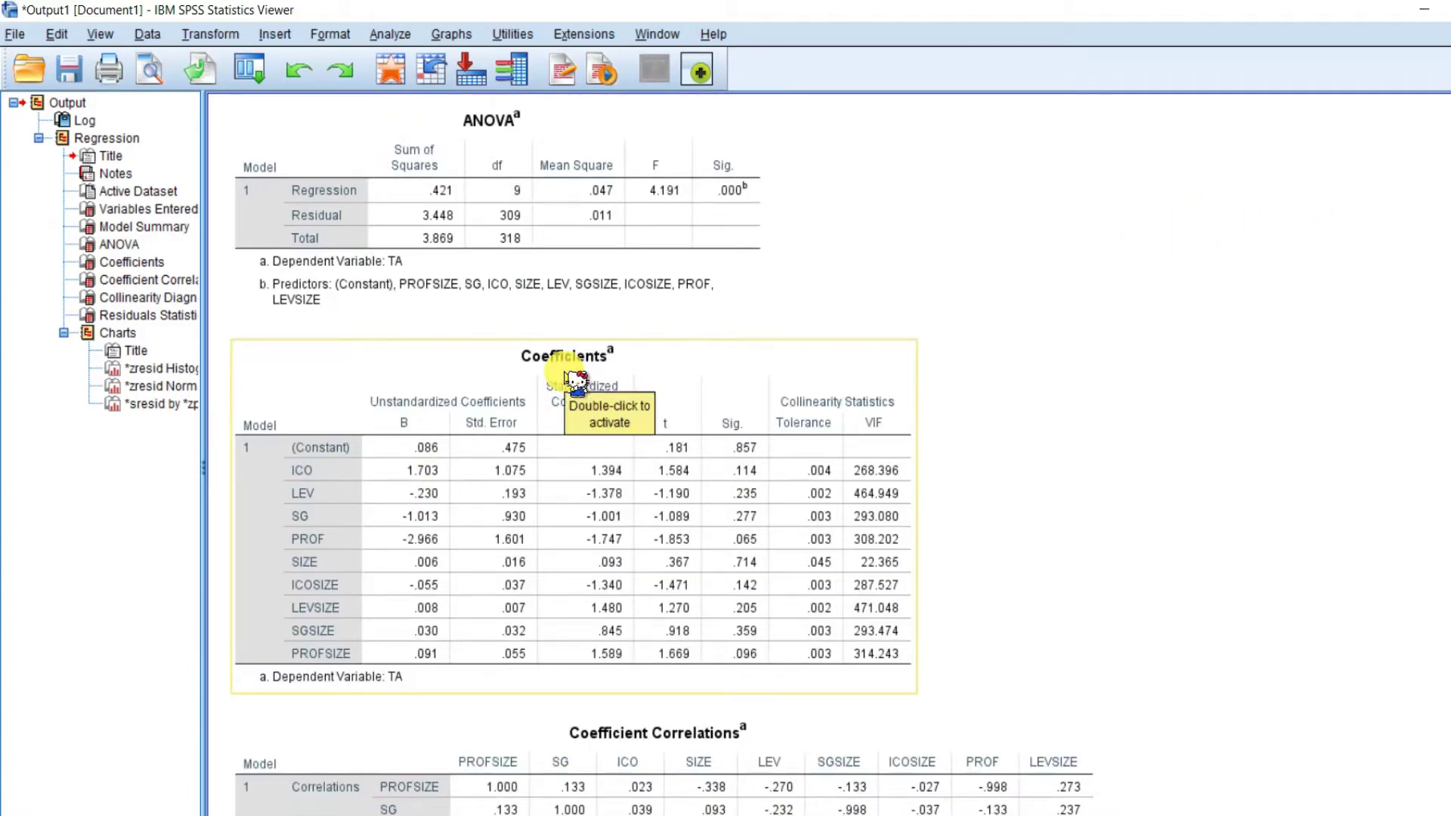
- Switch to the PowerPoint slide on multicollinearity test methods, review the collinearity statistics rule, and return to the SPSS output
key(alt+Tab)
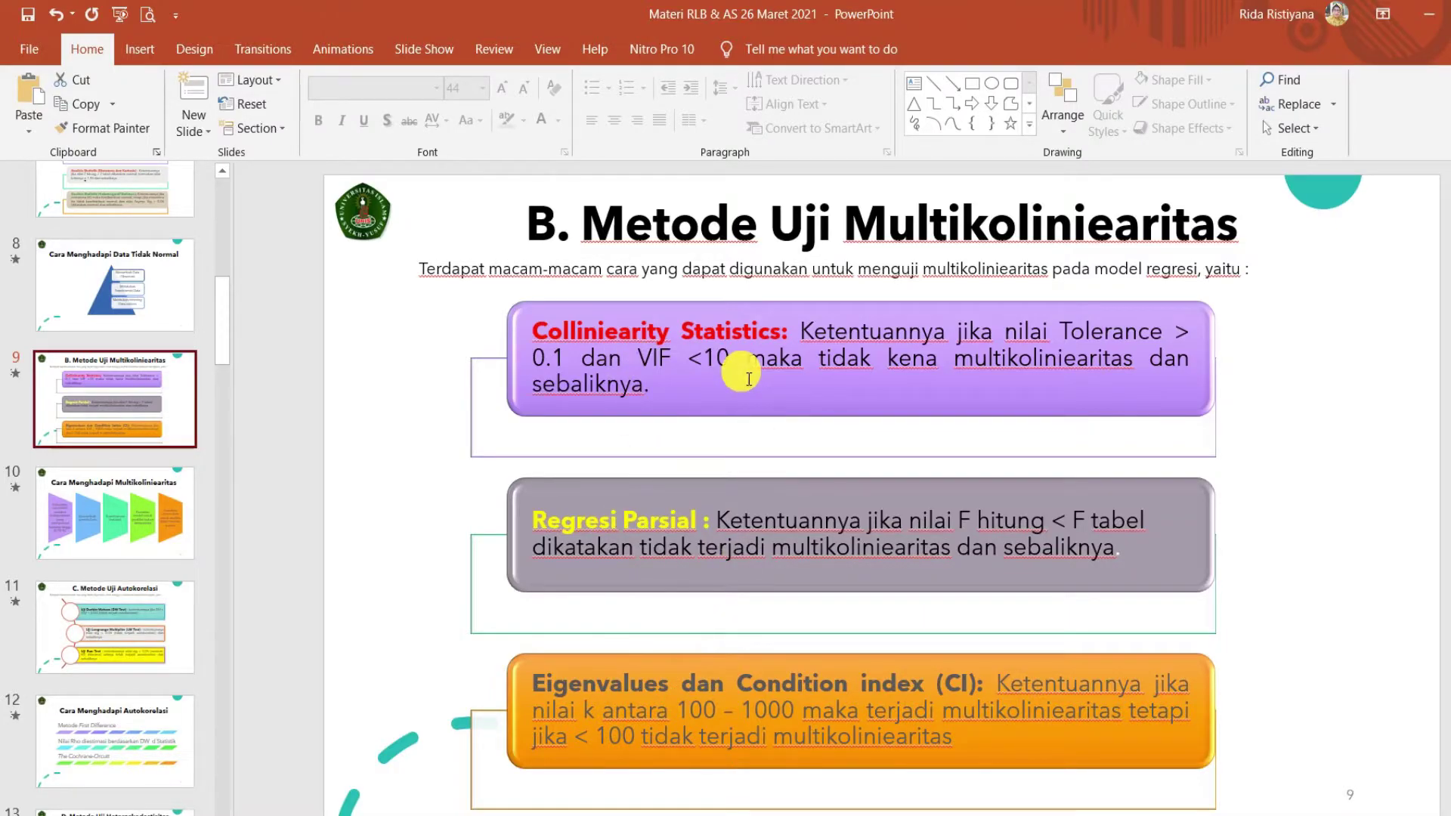
click(810, 341)
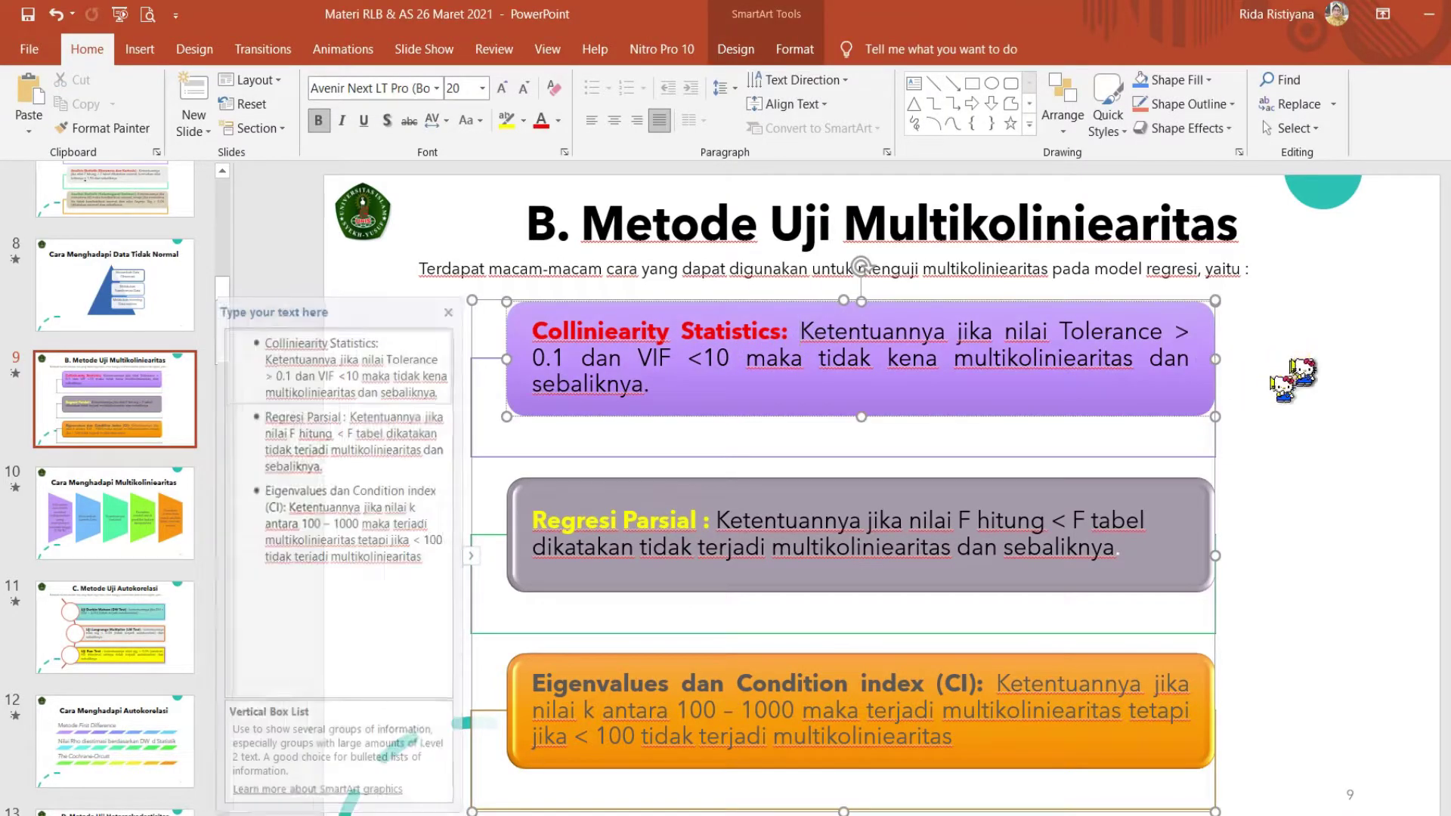
click(1291, 373)
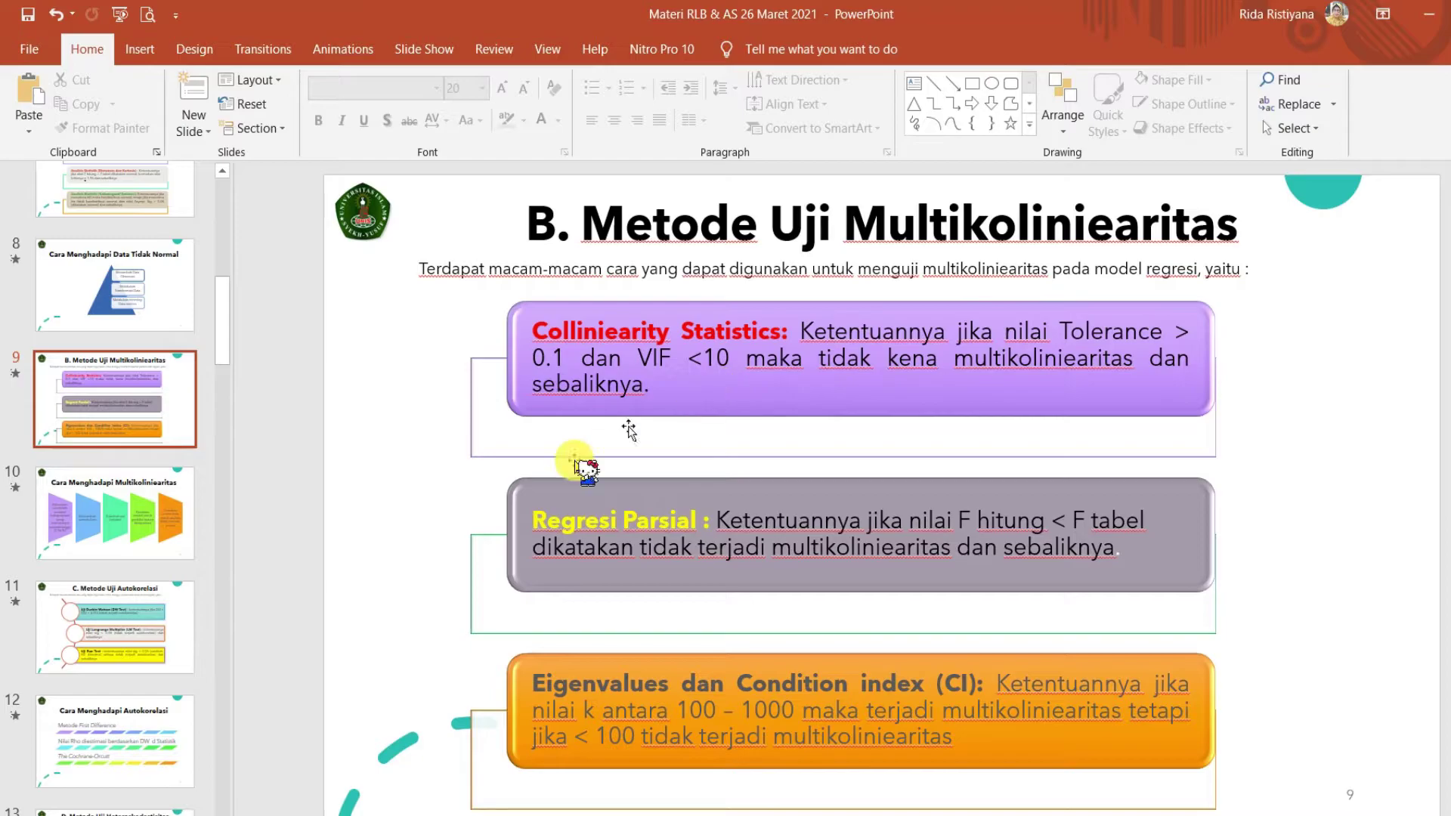
mouse_move(552, 813)
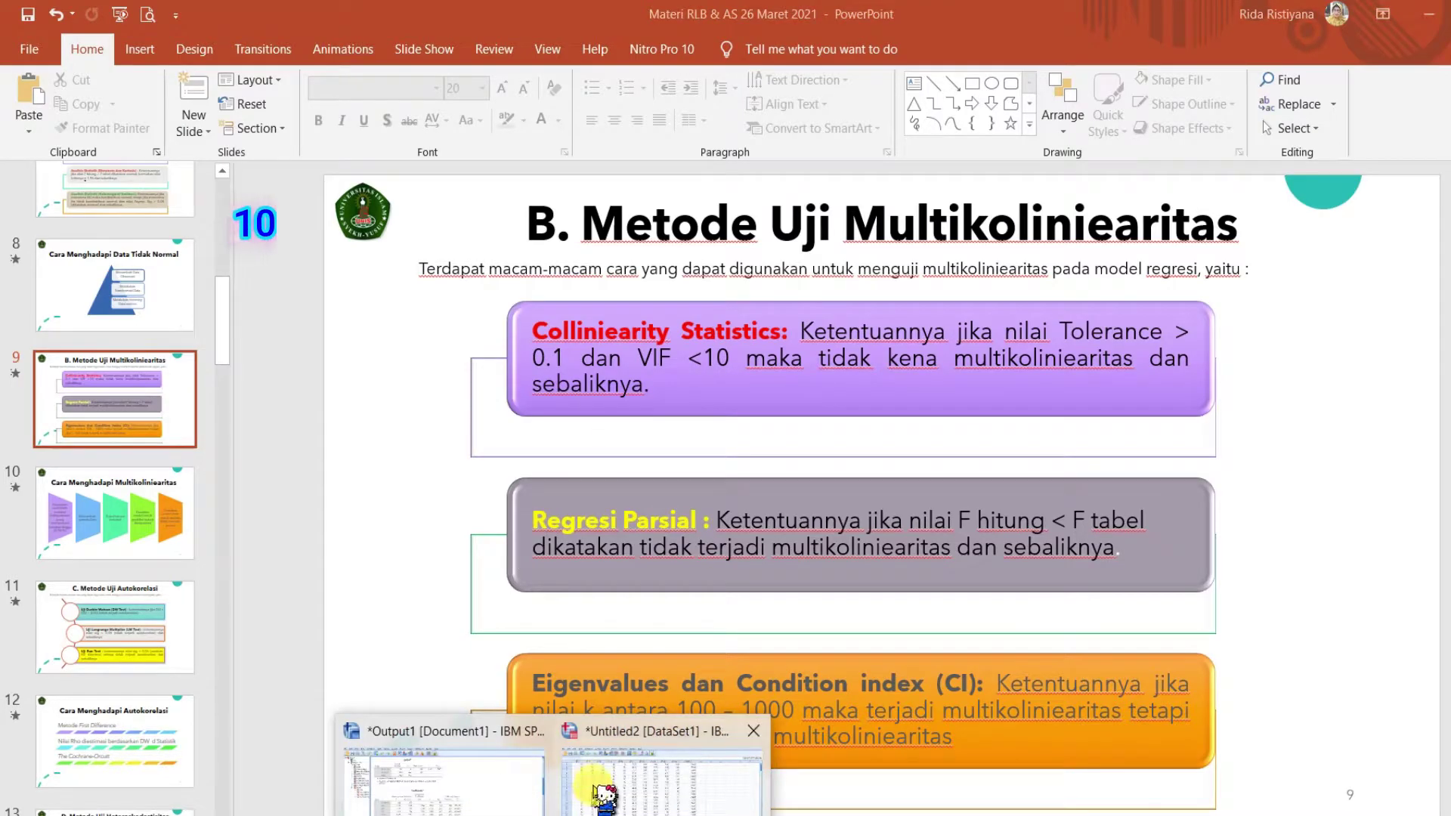
click(491, 778)
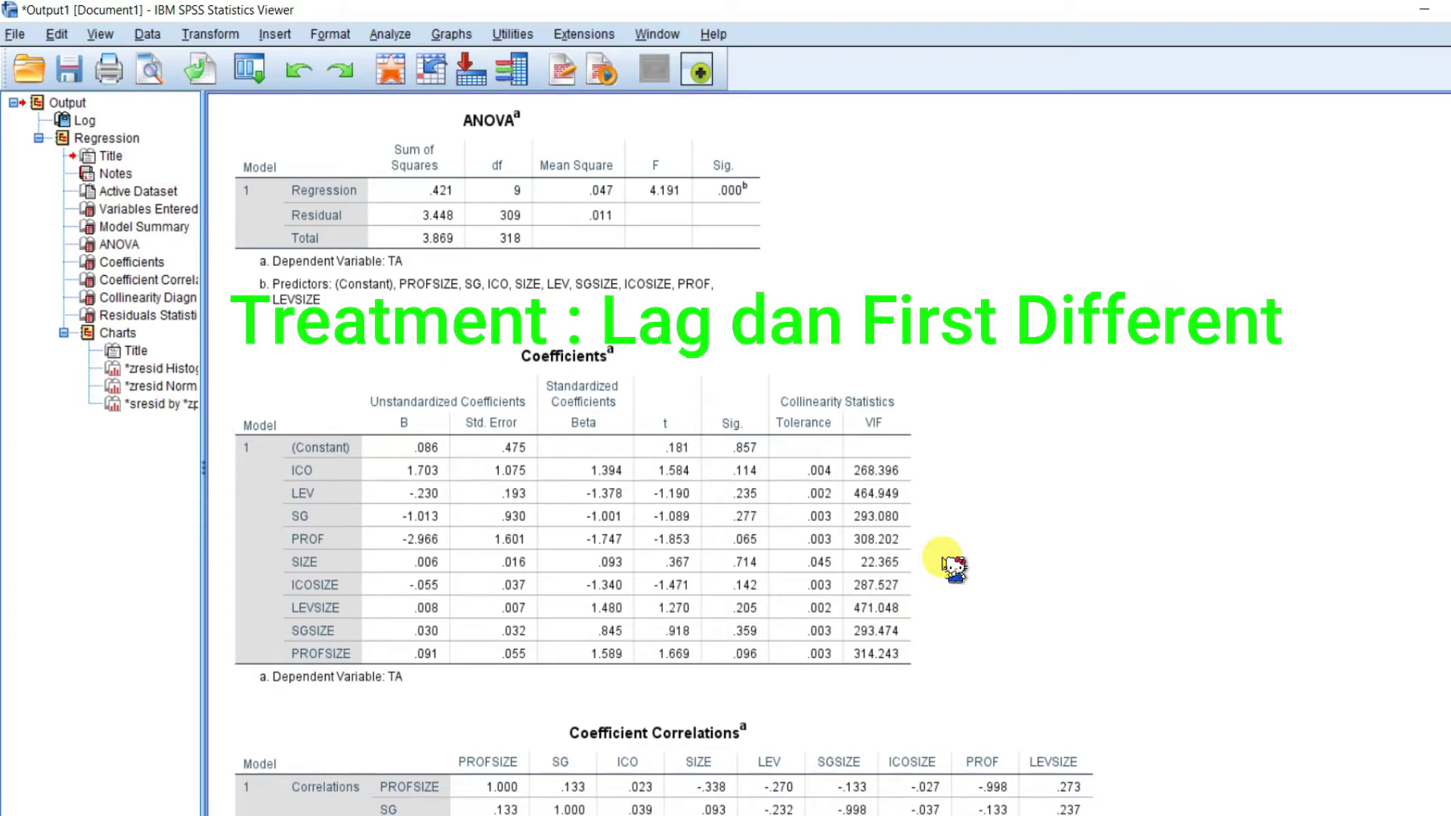
- Look through the regression output from the Coefficients table down to the residual scatterplot and back to the start
click(390, 534)
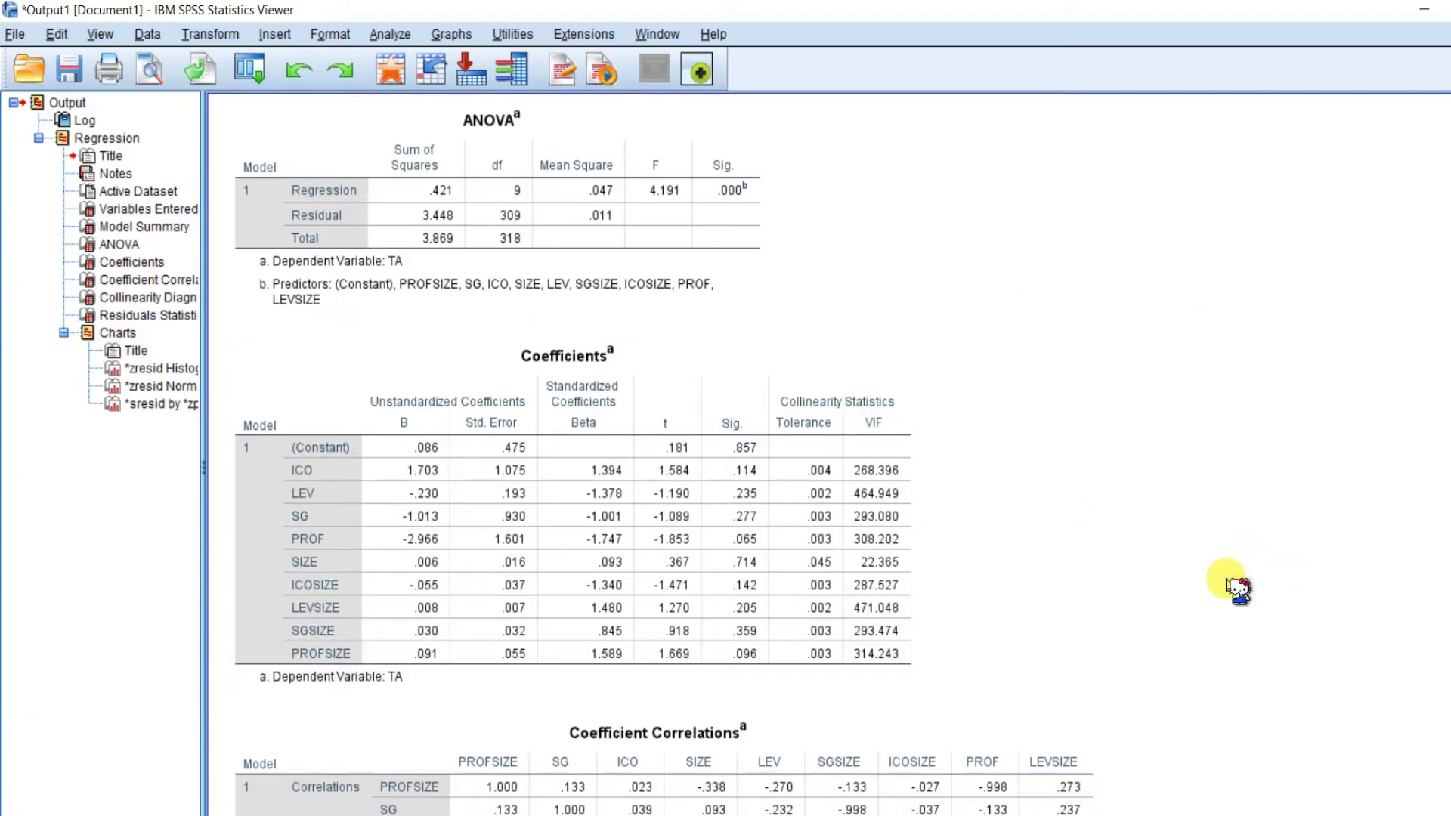
scroll(1240, 589, down, 20)
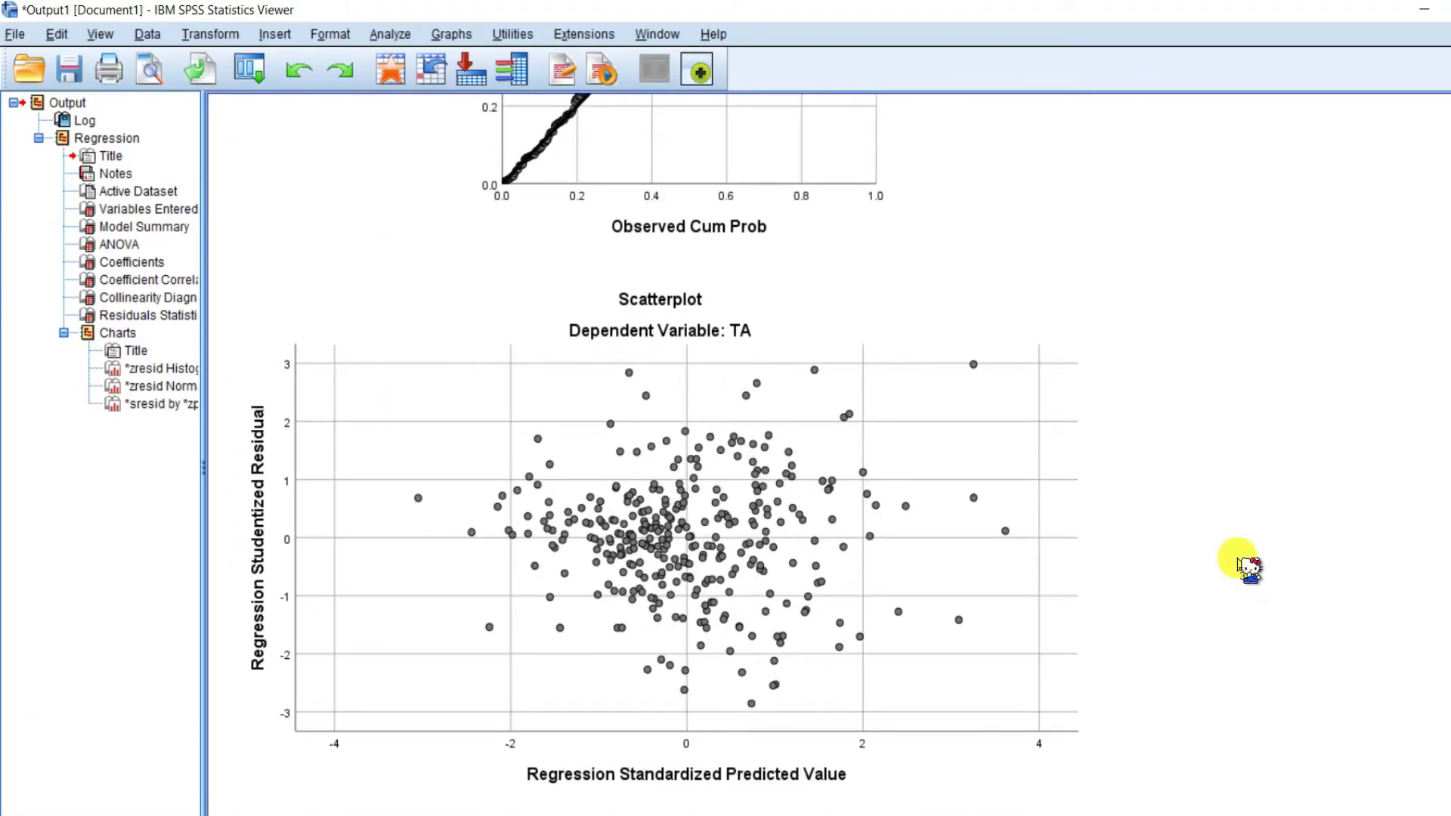
scroll(1243, 565, up, 20)
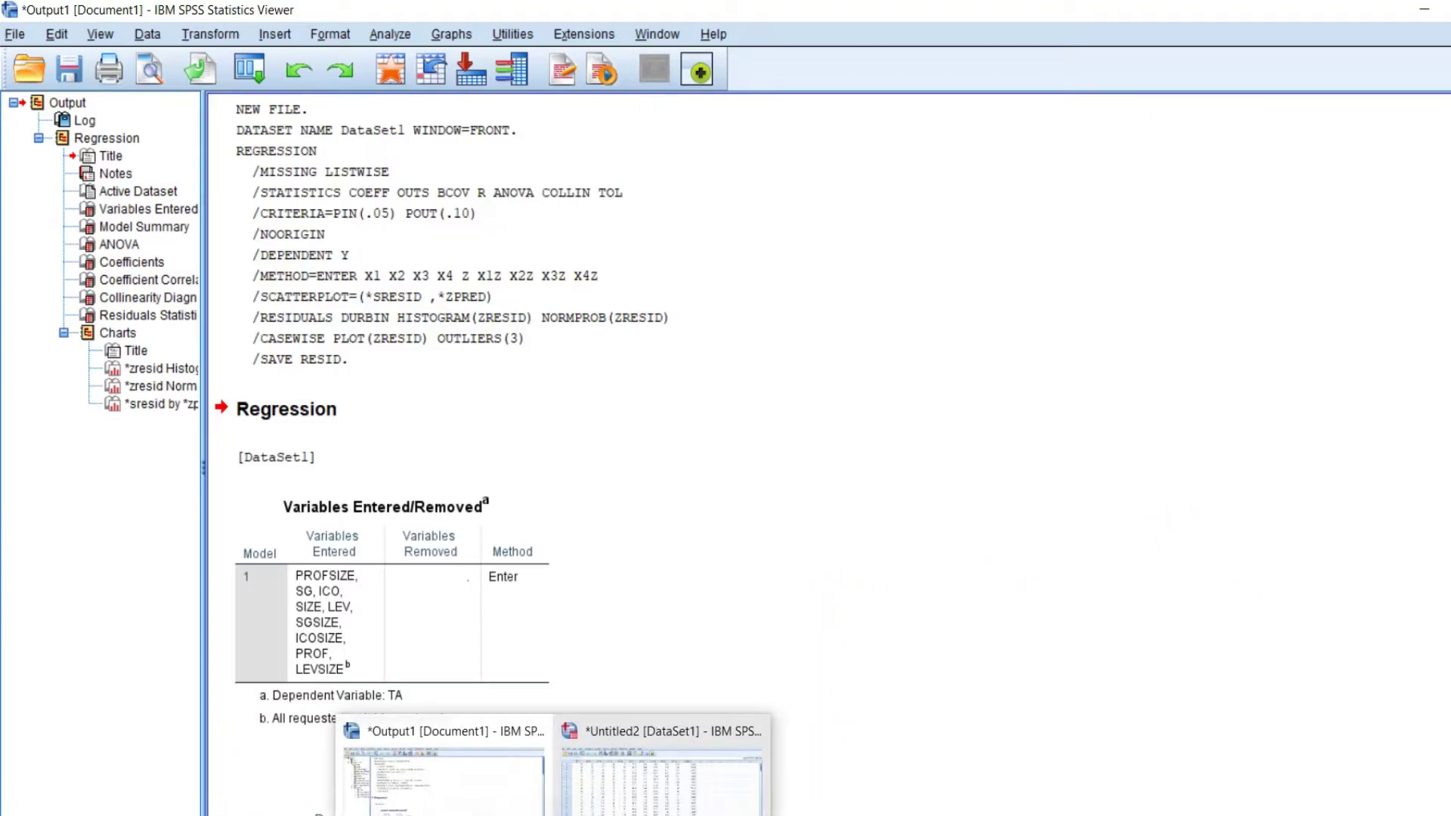
- Switch to the SPSS Data Editor and inspect the saved residual column RES_1 and the interaction columns X1Z to X4Z
click(612, 780)
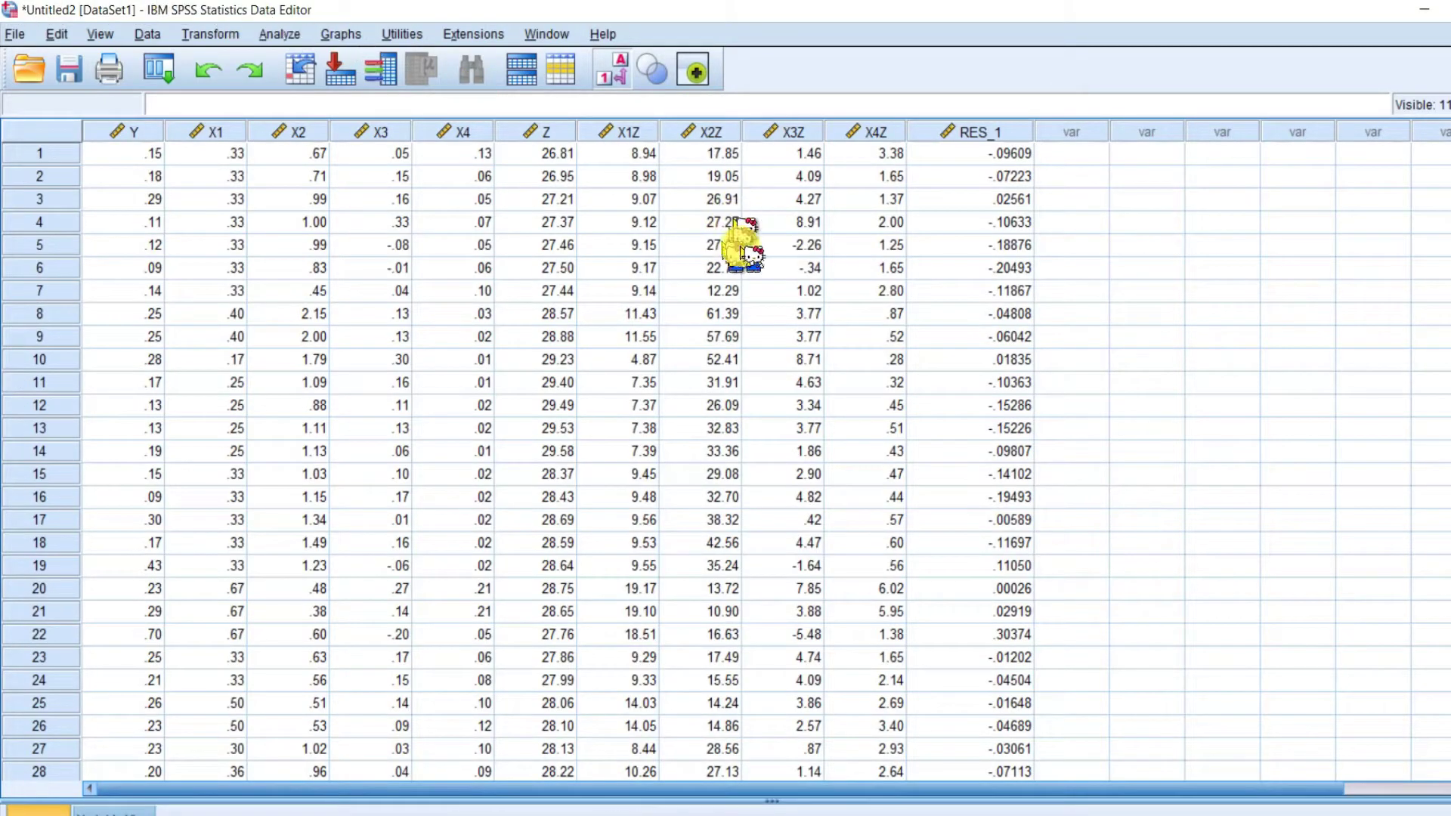
click(968, 133)
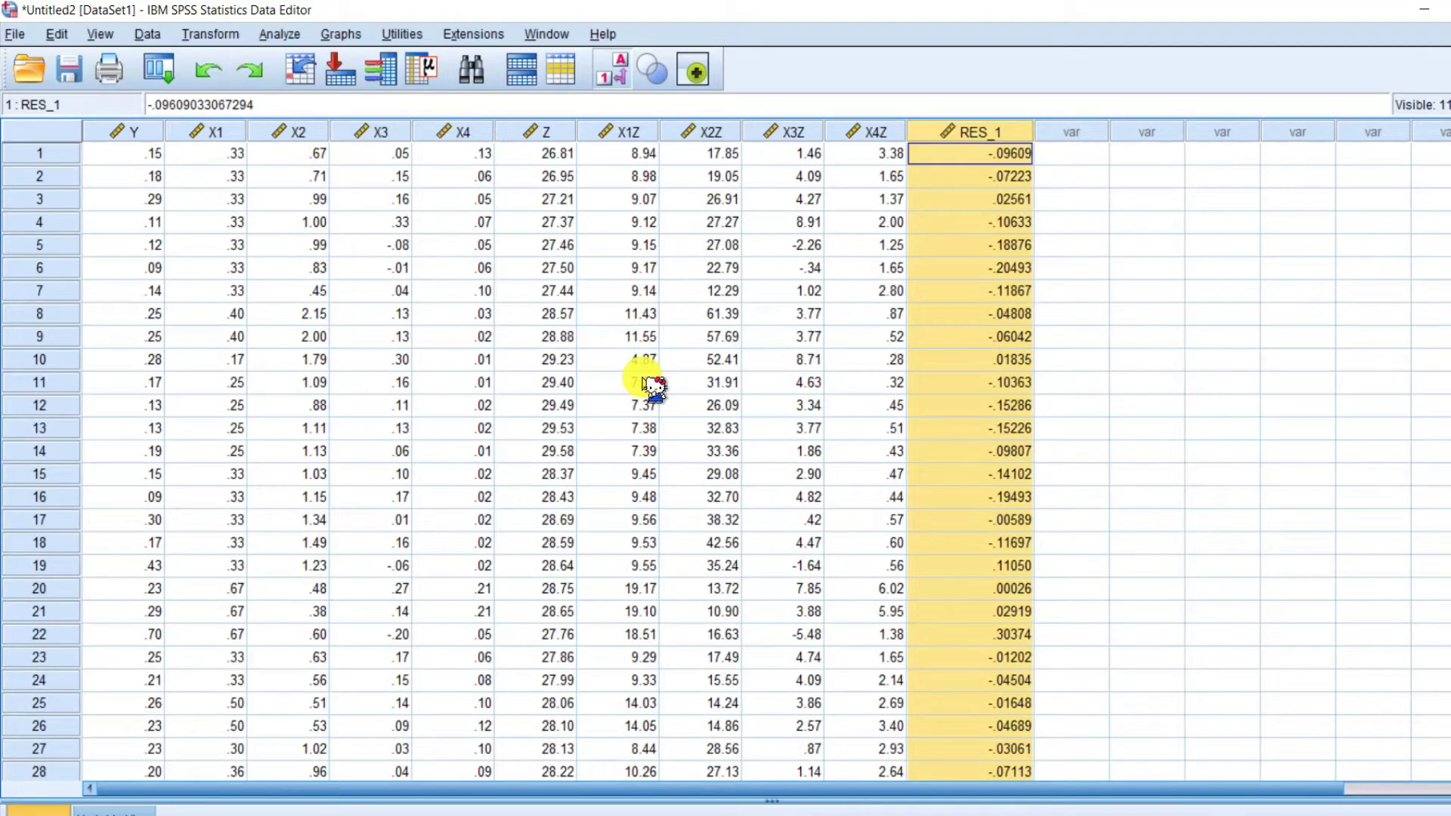
click(631, 131)
click(707, 131)
click(793, 132)
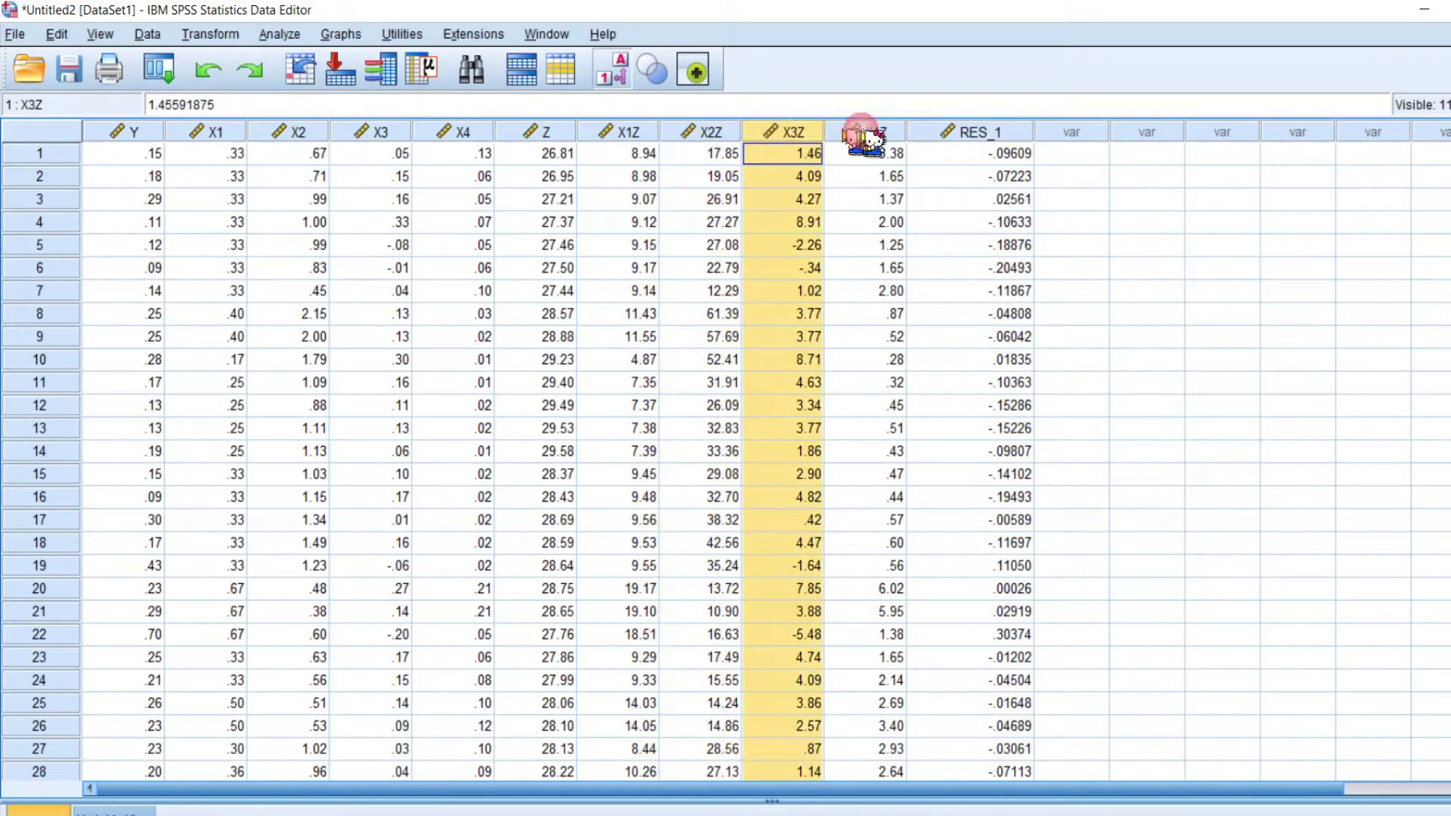
click(873, 132)
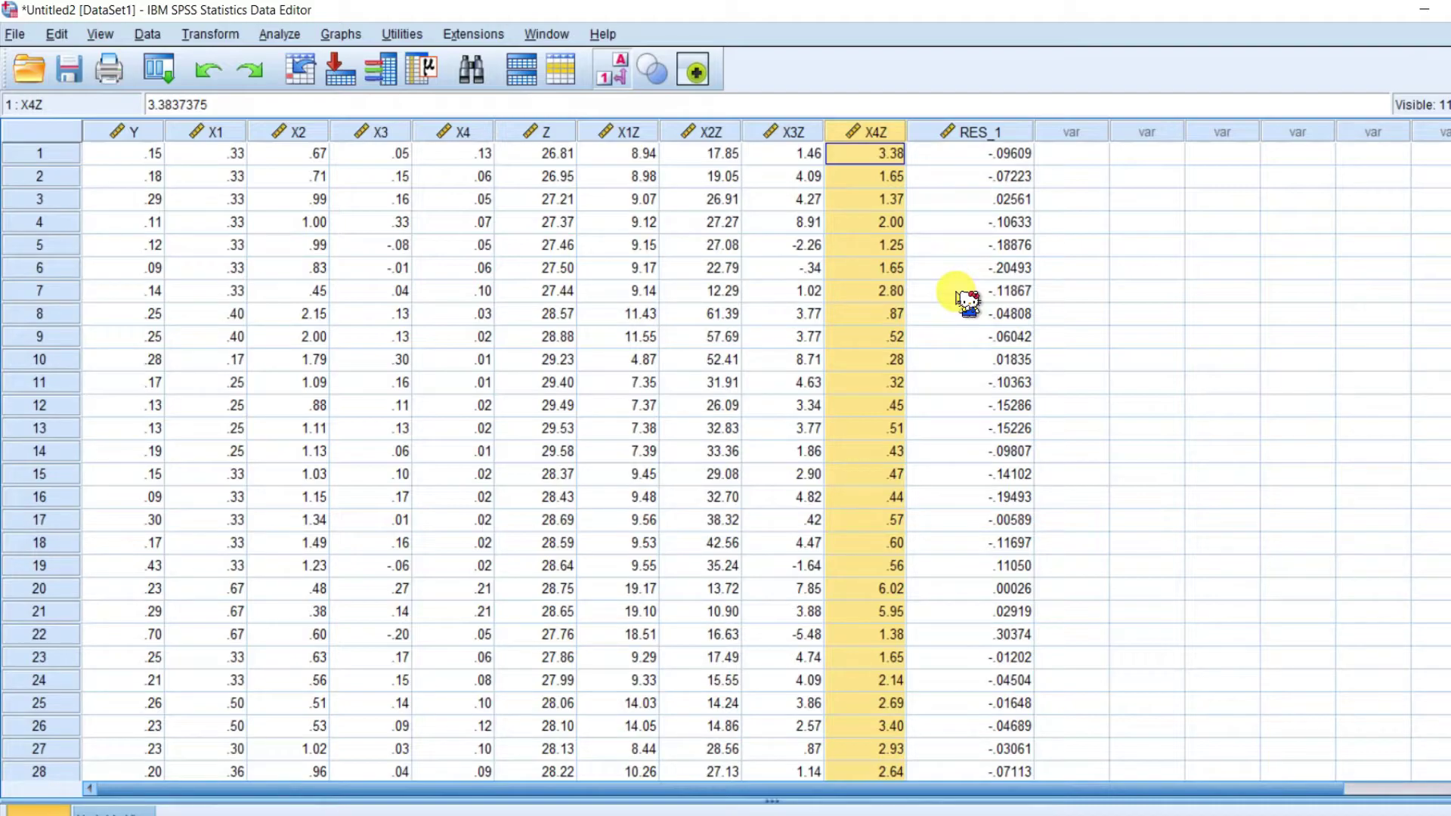
click(1134, 314)
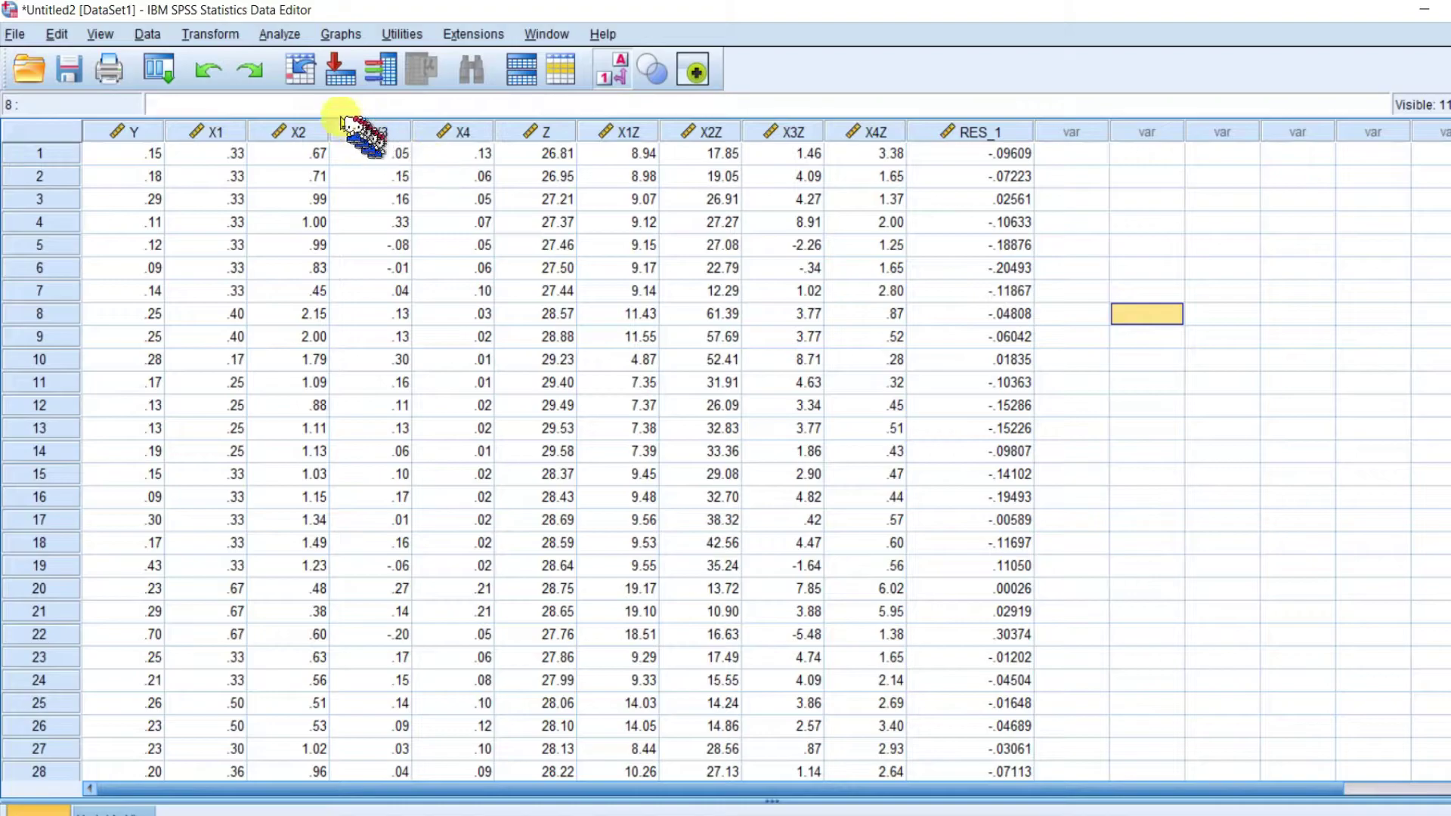
- Start a Compute Variable definition with LAGX1Z as the target variable
click(210, 34)
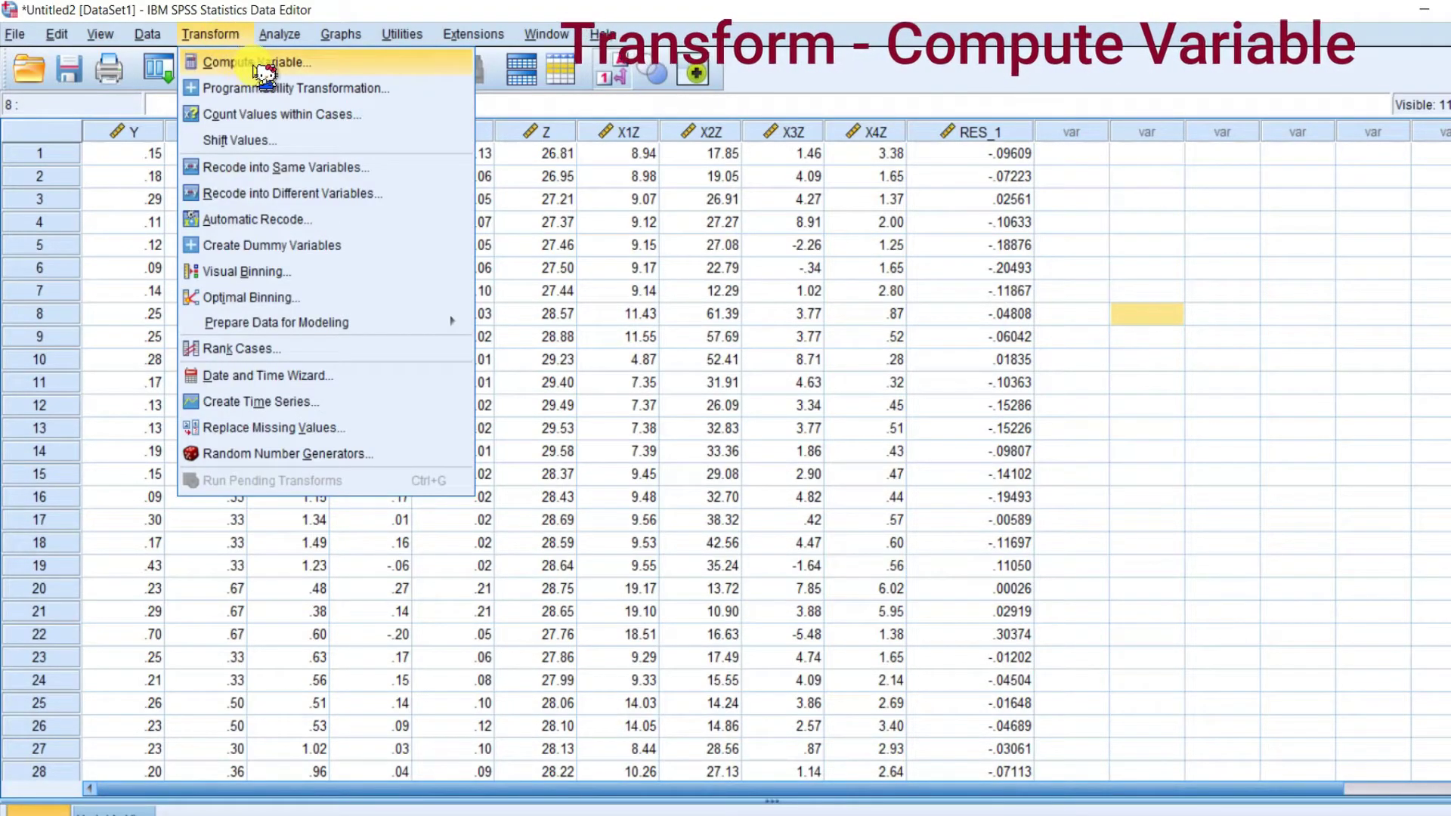
click(250, 64)
click(657, 219)
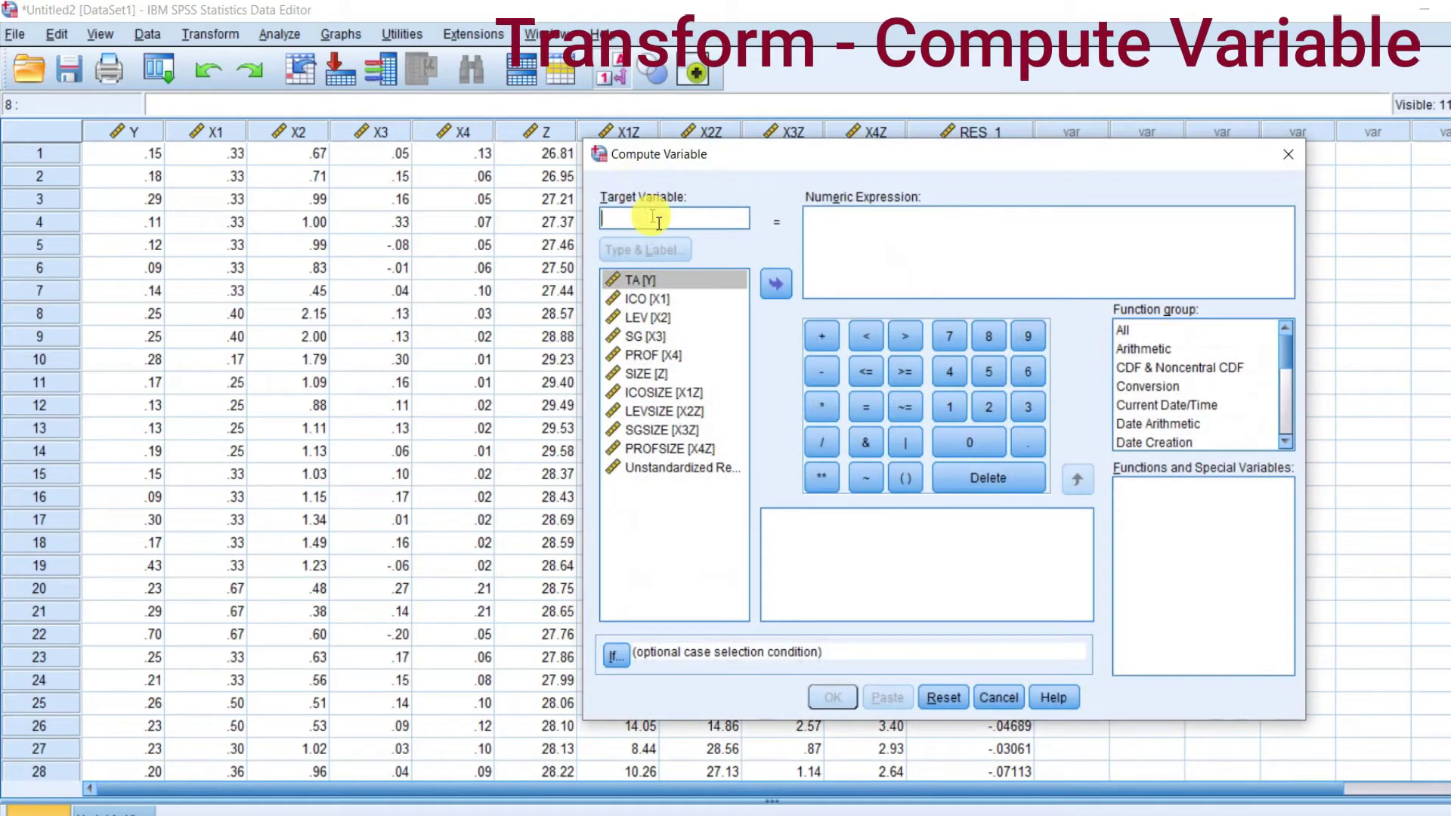
drag(726, 162, 757, 185)
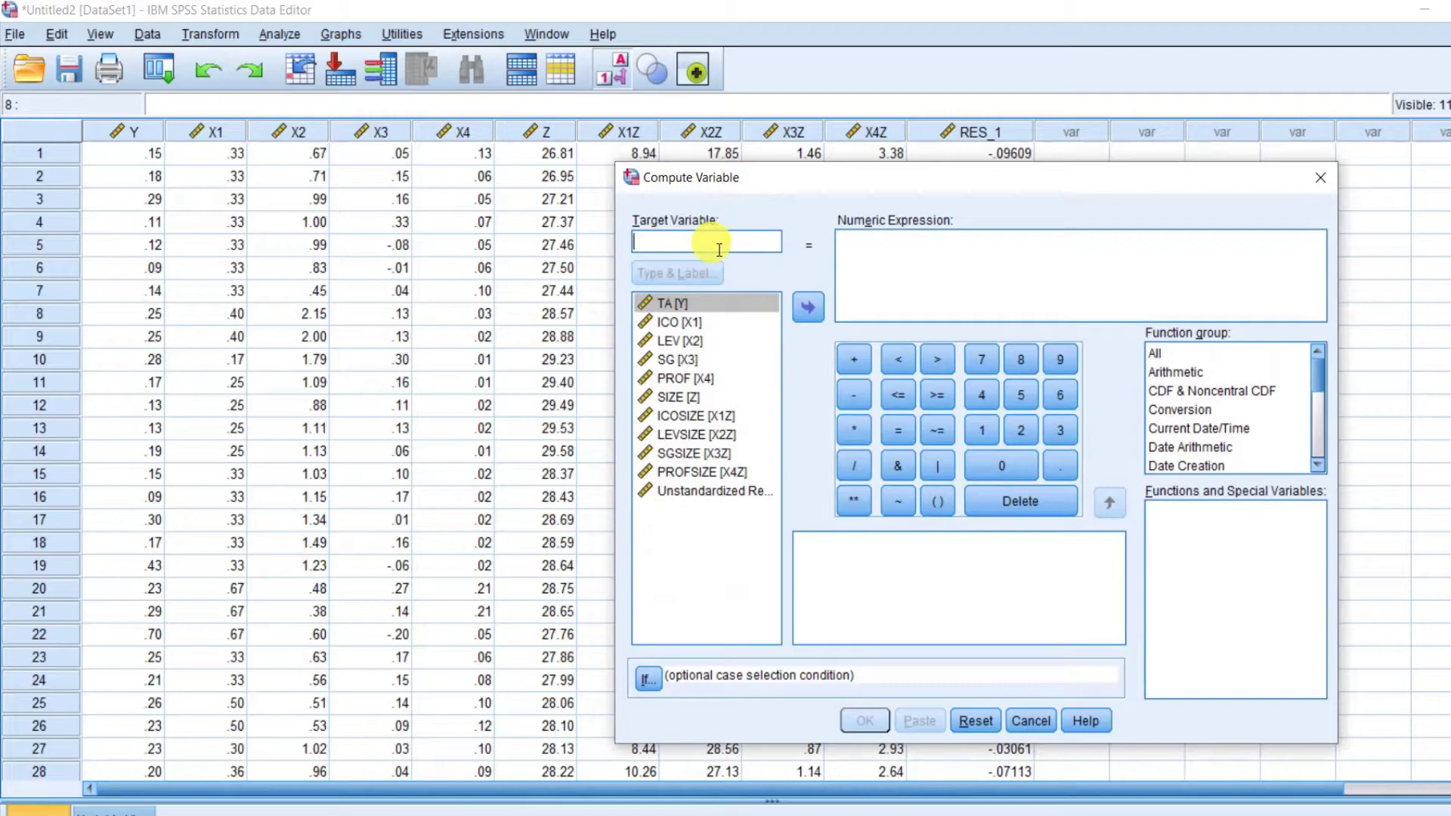
text(LAGX1Z)
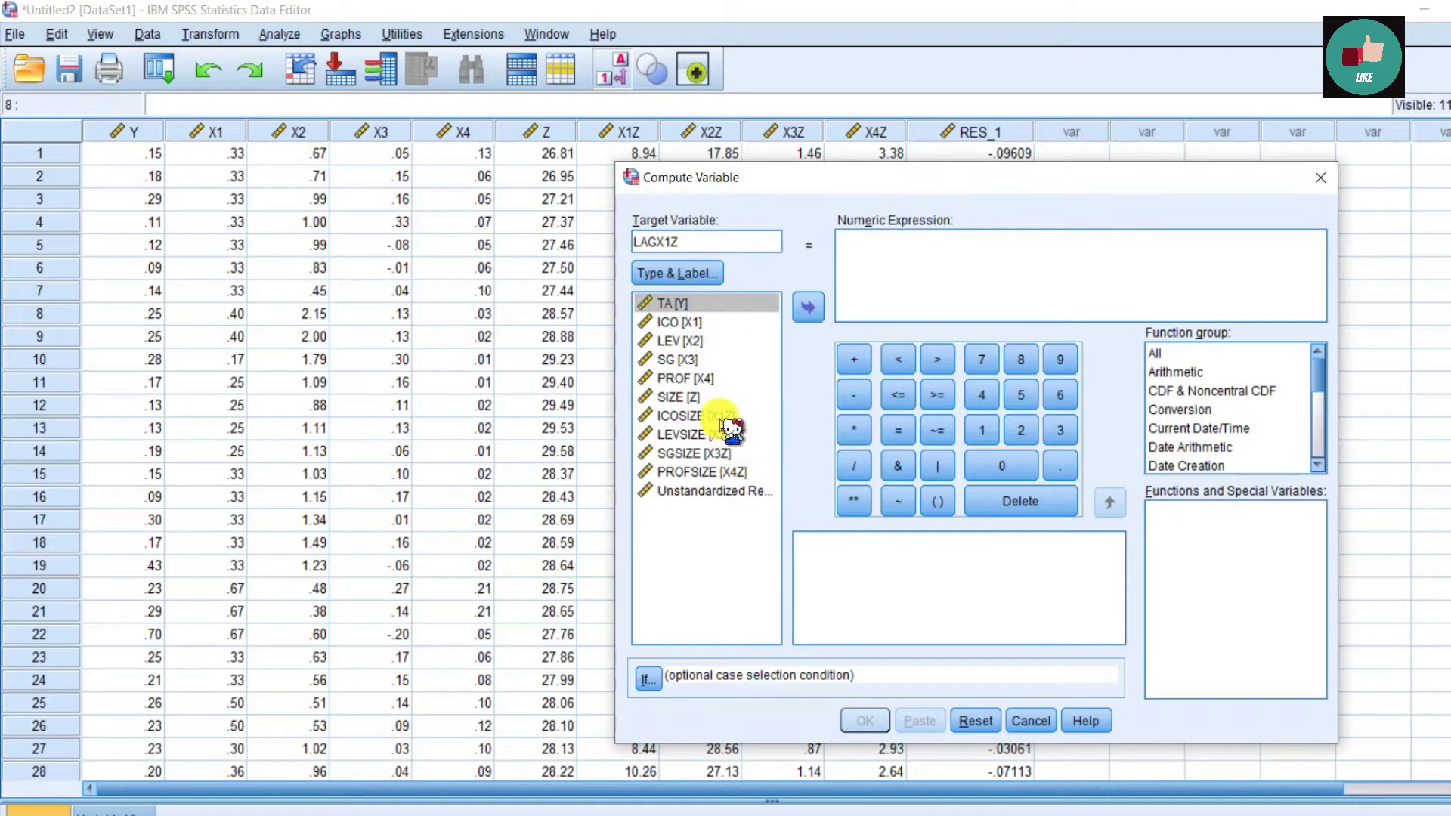
- Insert the Lag(1) function from the All function group into the numeric expression
click(1164, 353)
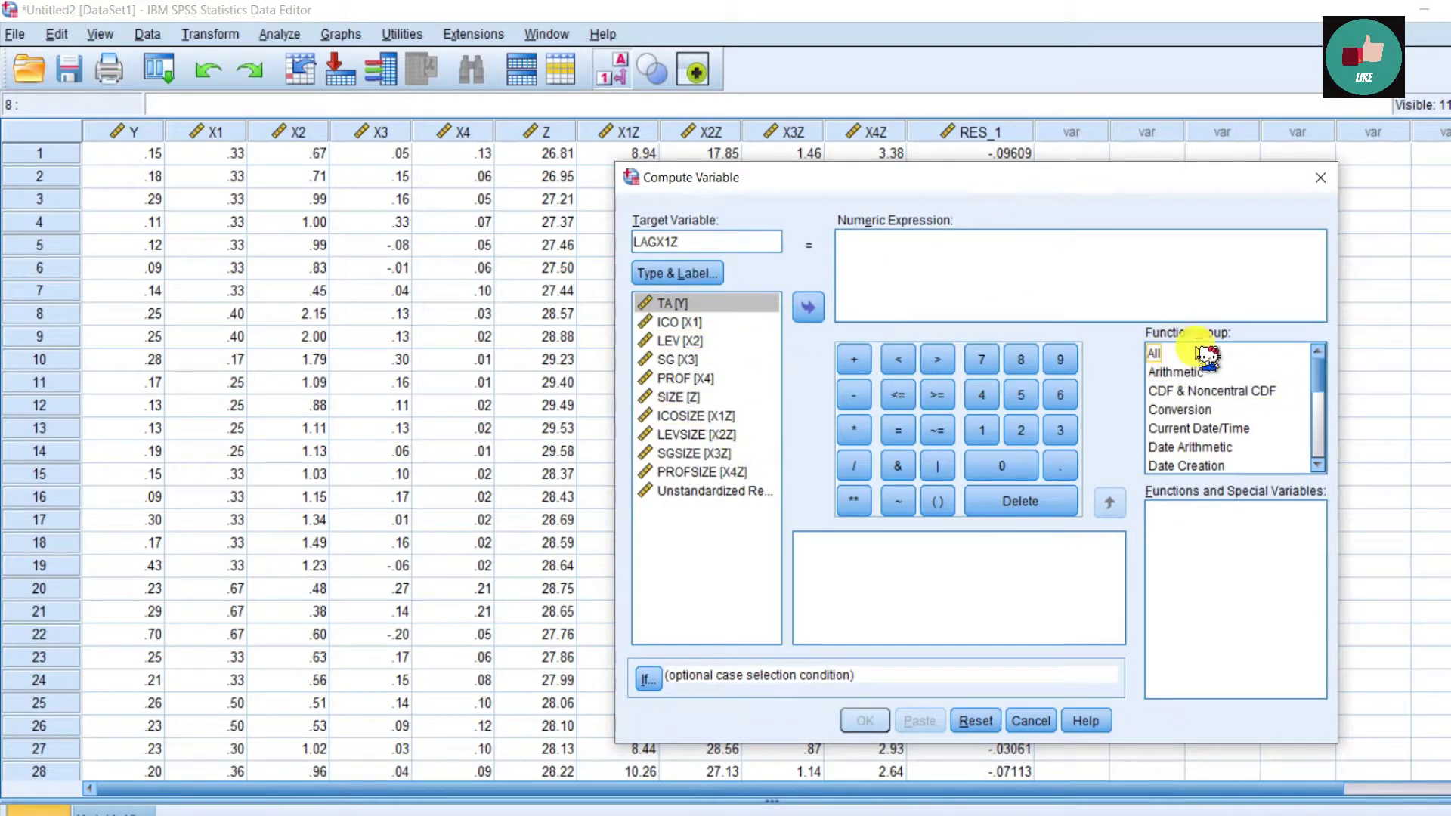
click(1155, 353)
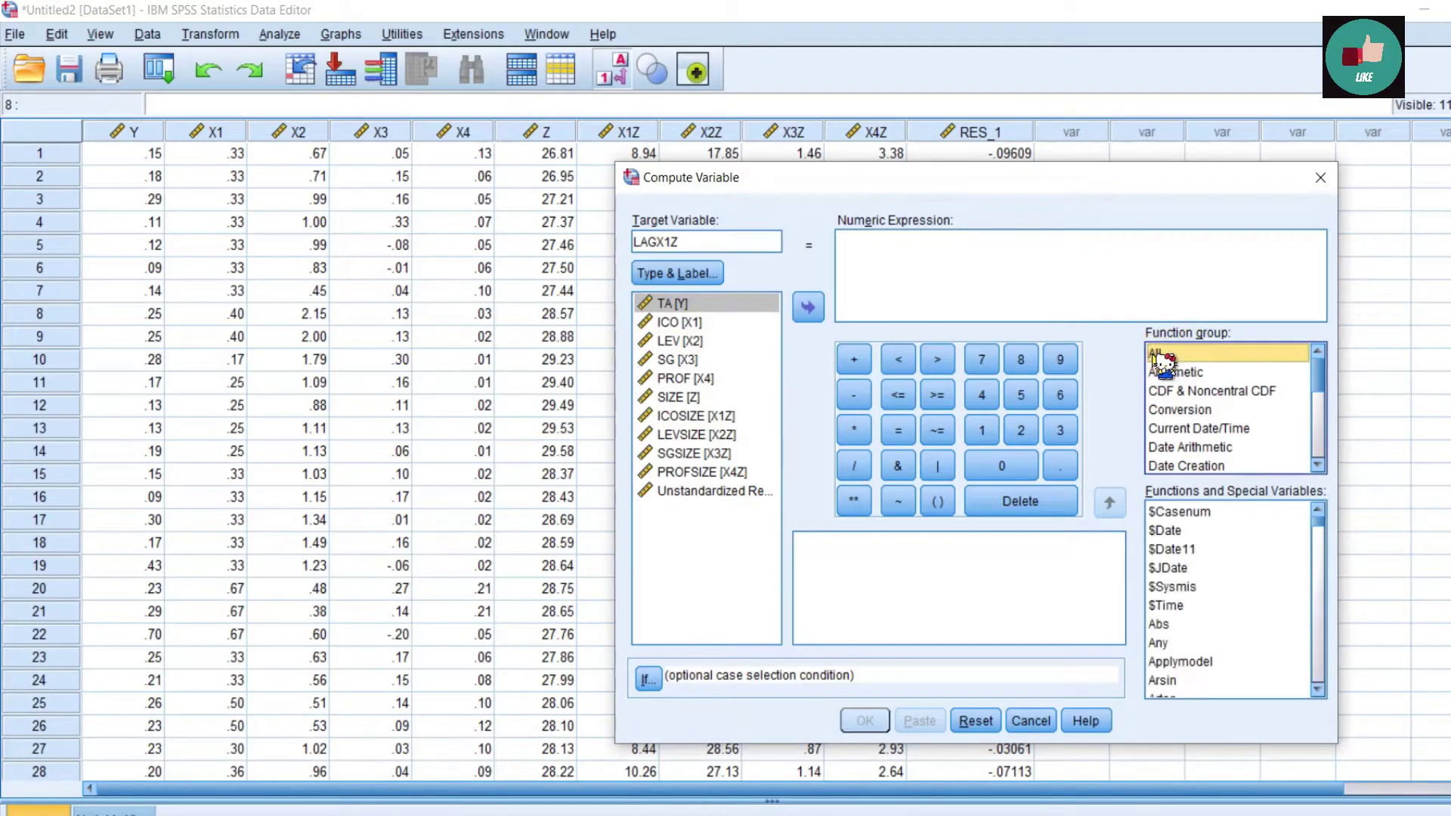
scroll(1202, 586, down, 9)
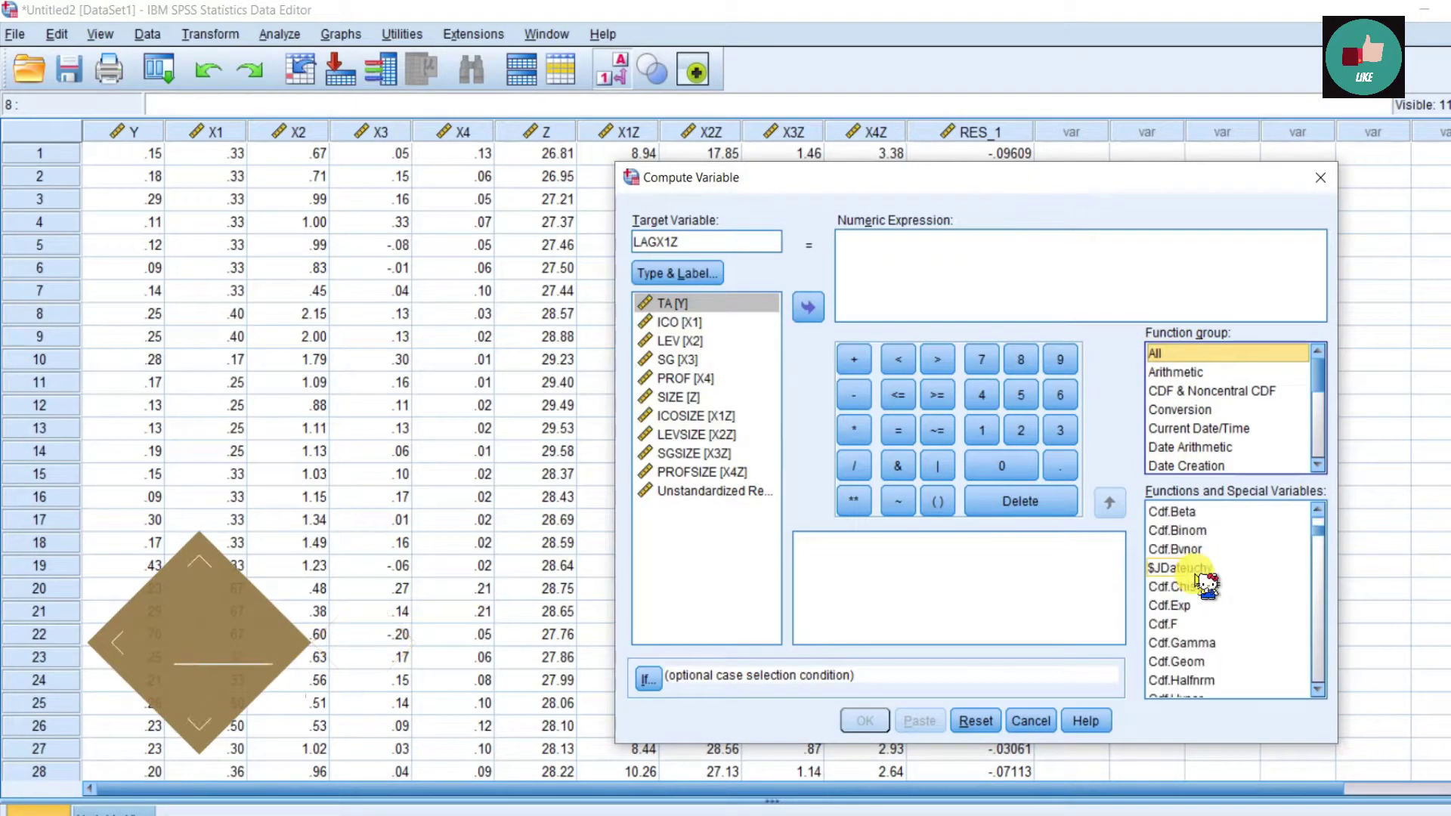
scroll(1198, 586, down, 20)
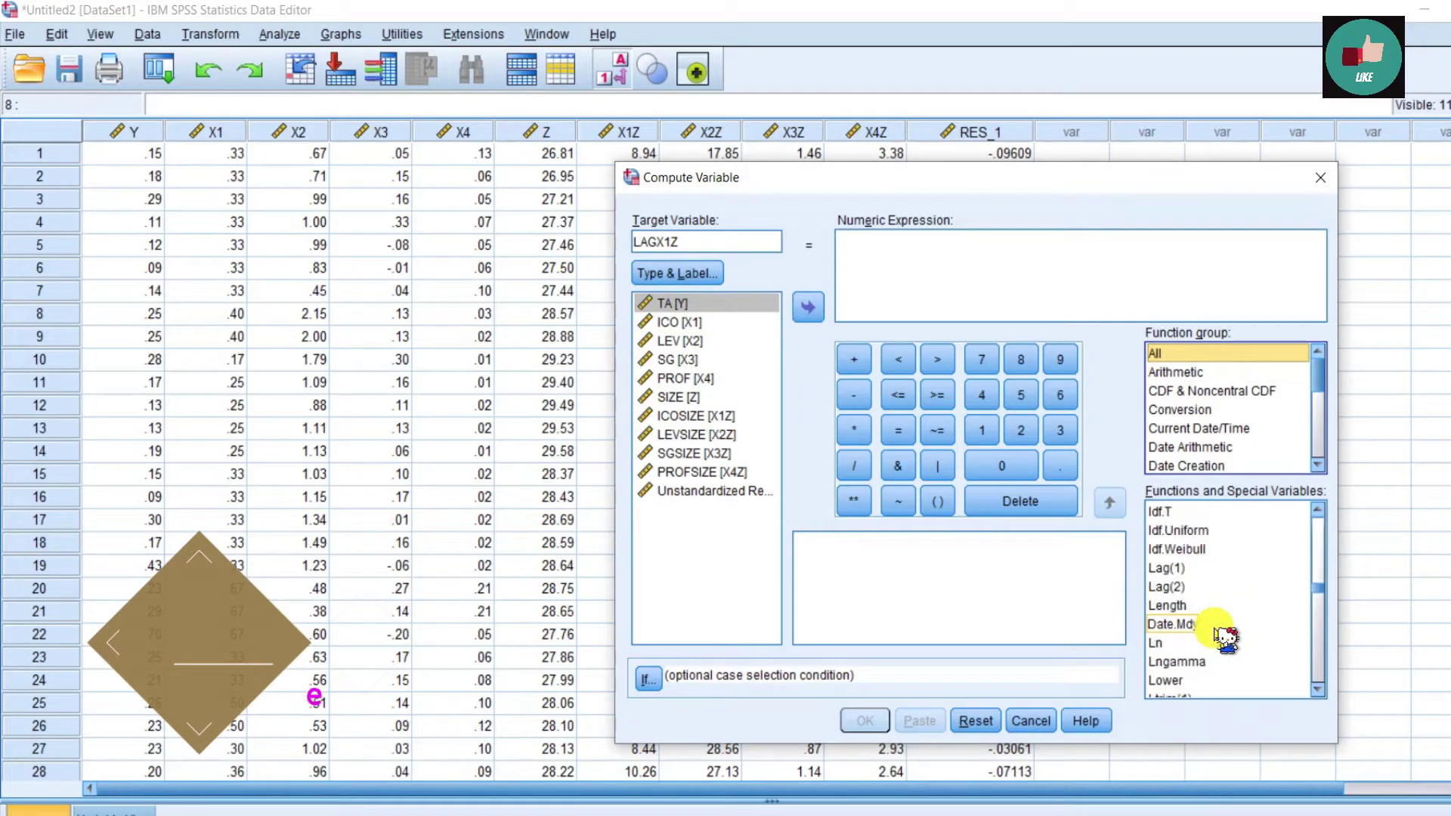
scroll(1224, 639, up, 3)
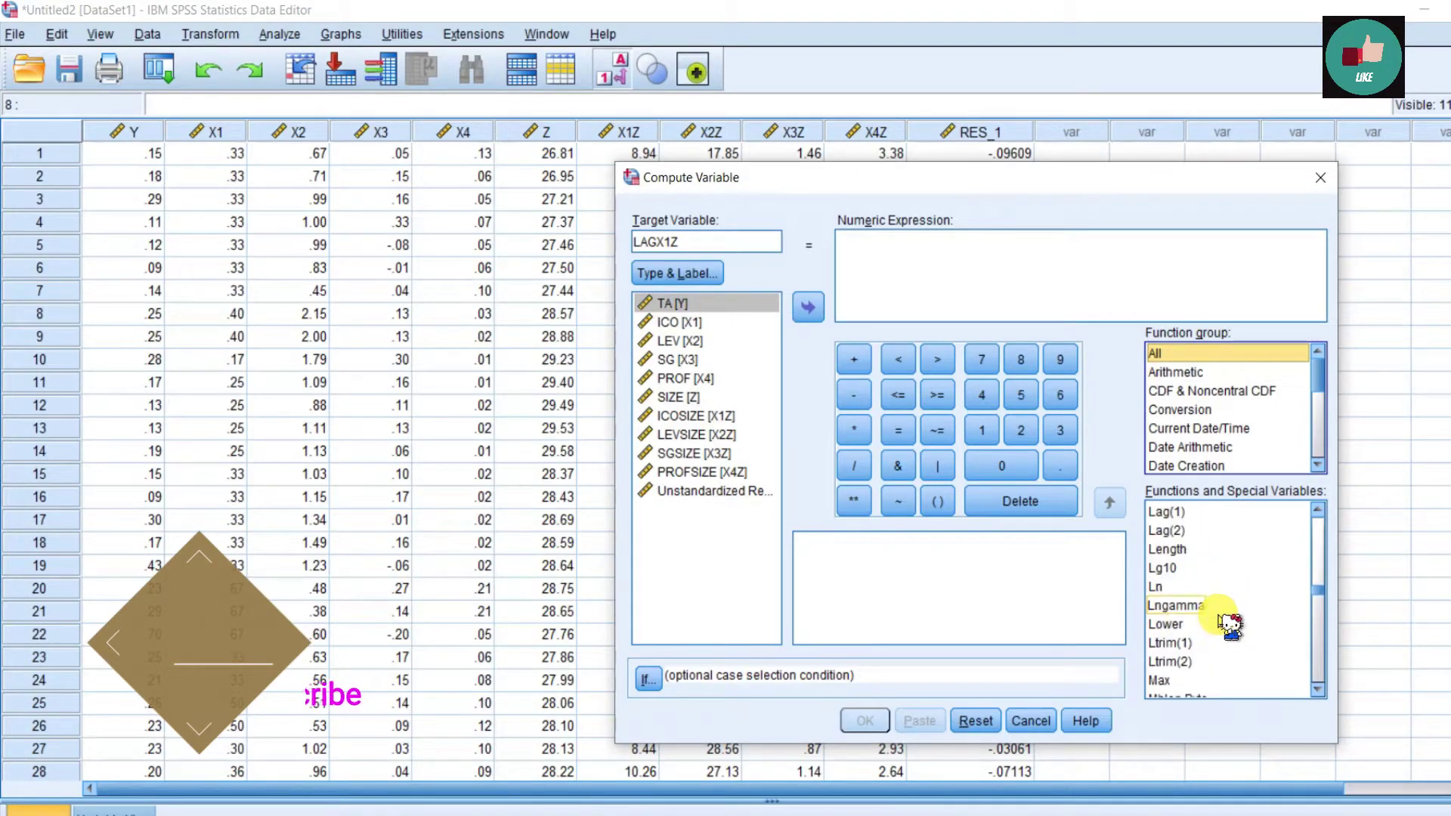
scroll(1217, 547, up, 1)
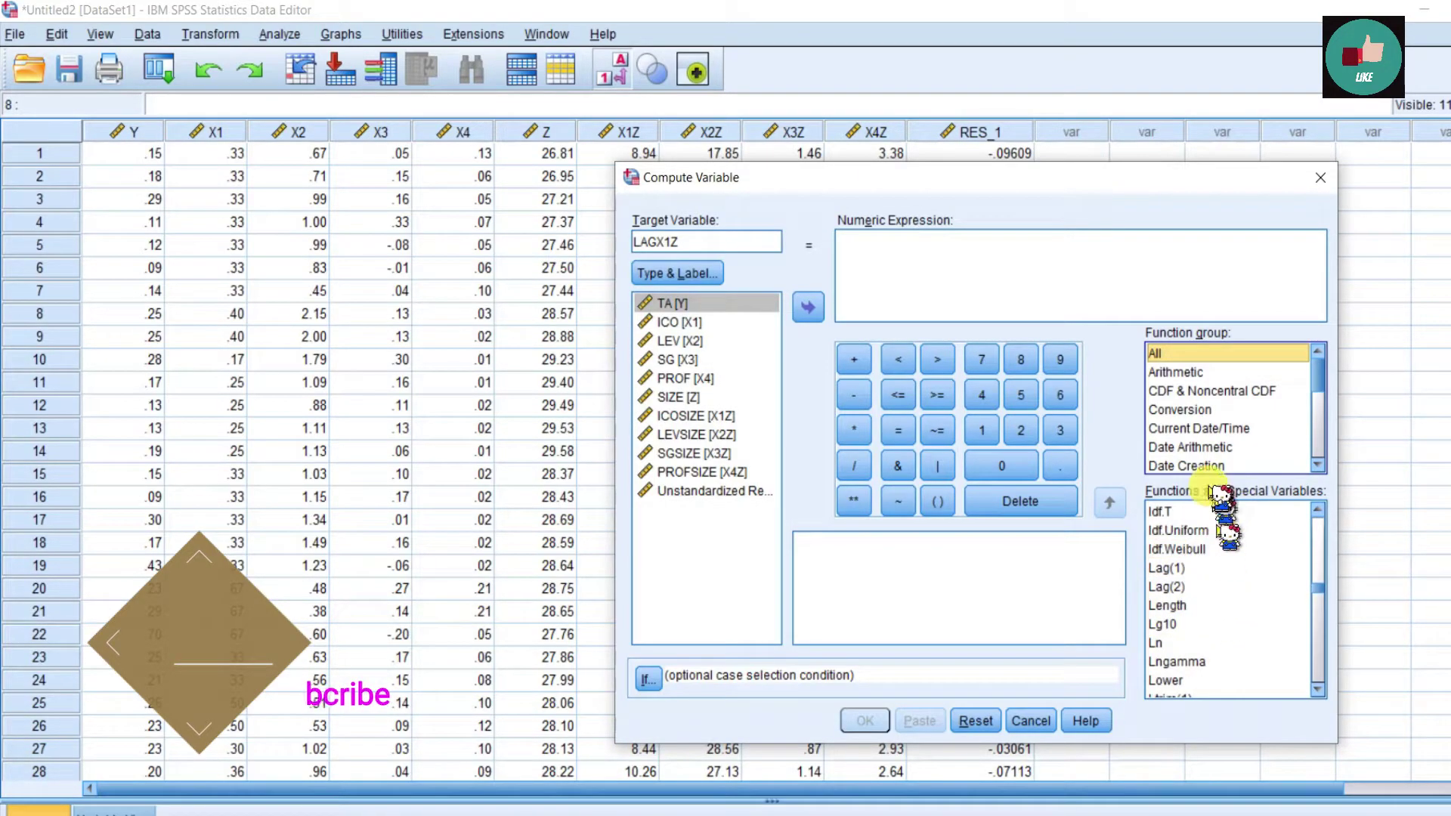
click(1172, 570)
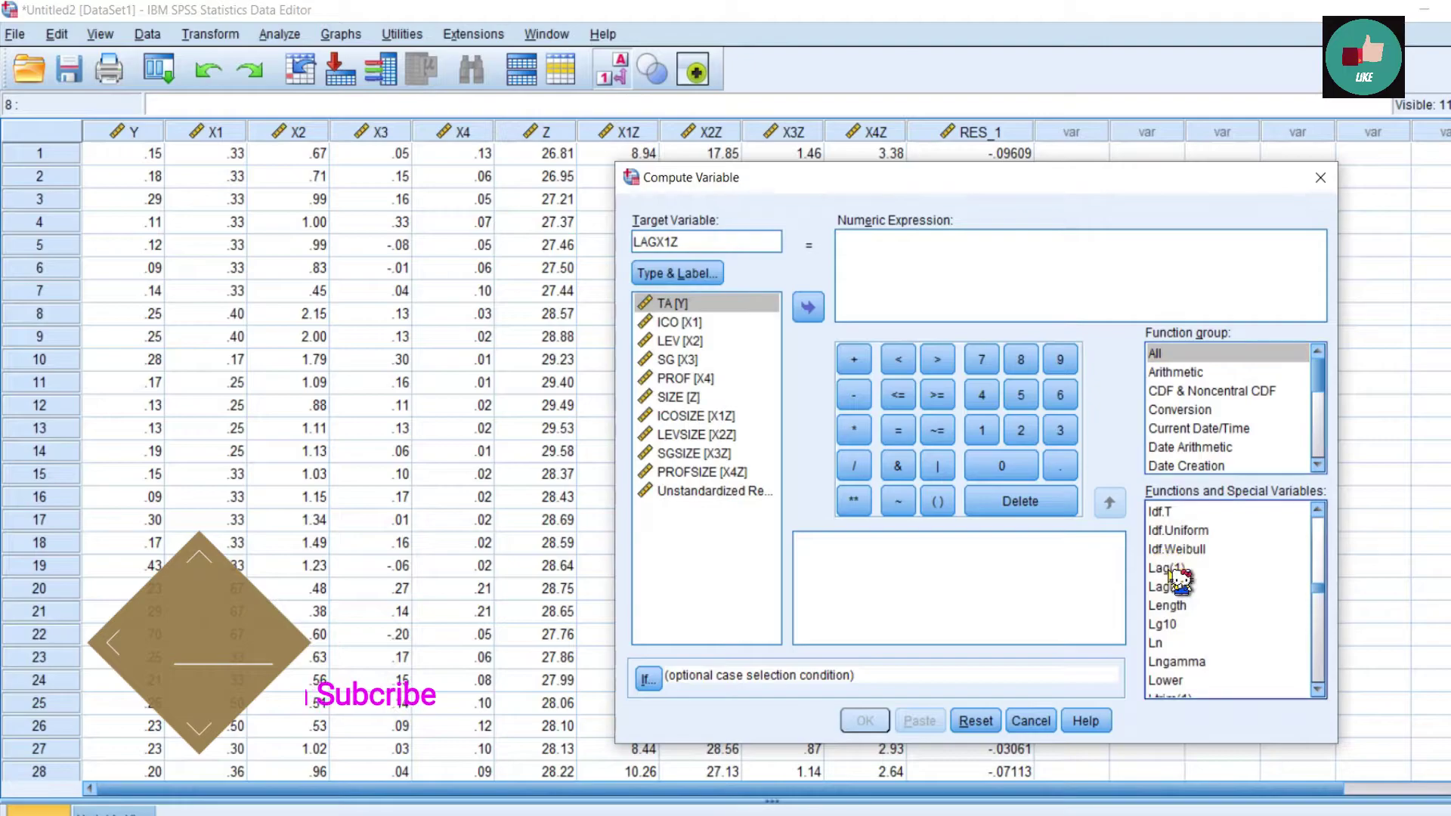
click(1109, 505)
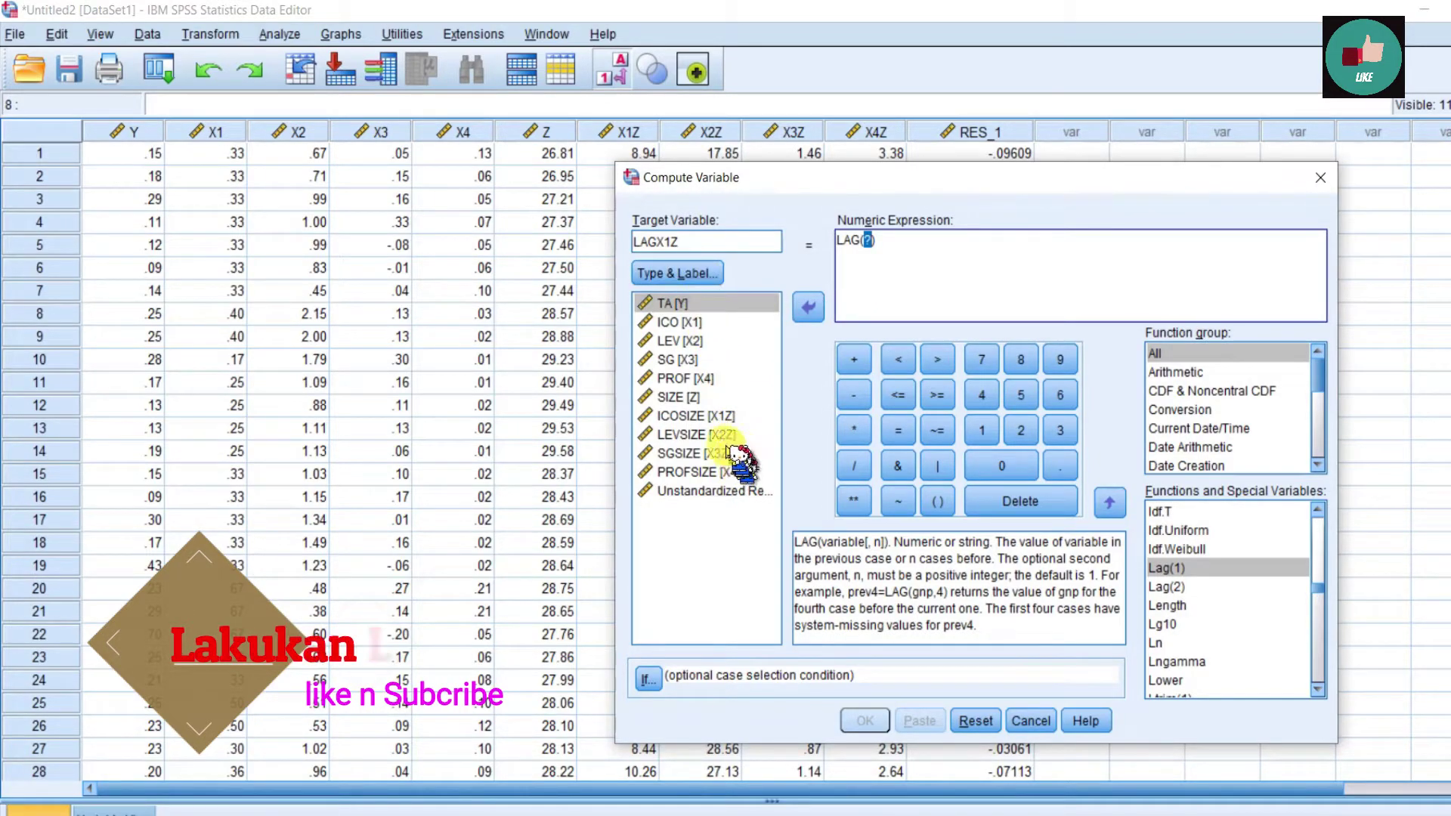
- Complete the expression as LAG(X1Z) using the ICOSIZE variable and run the computation
click(710, 416)
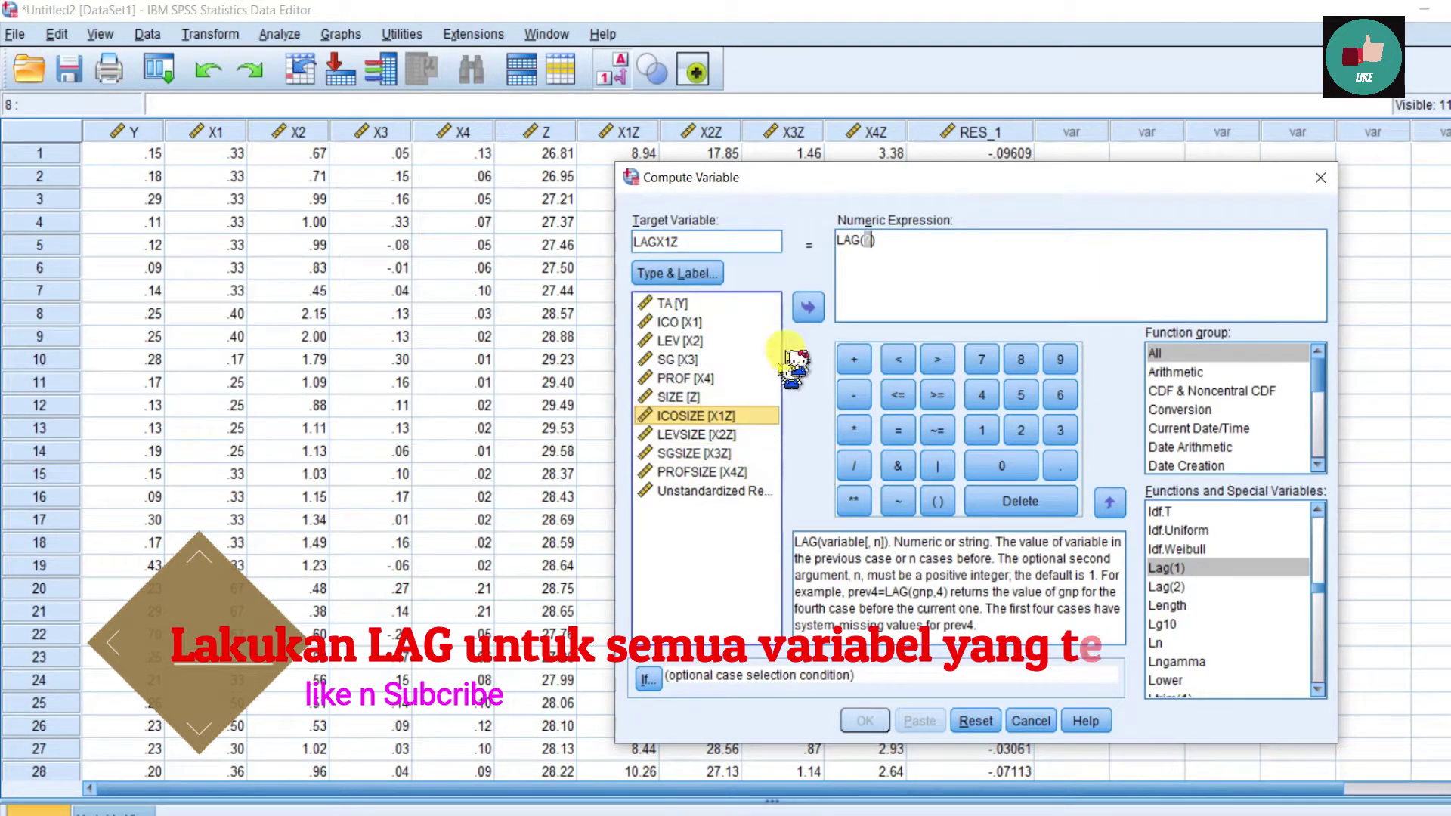
click(807, 308)
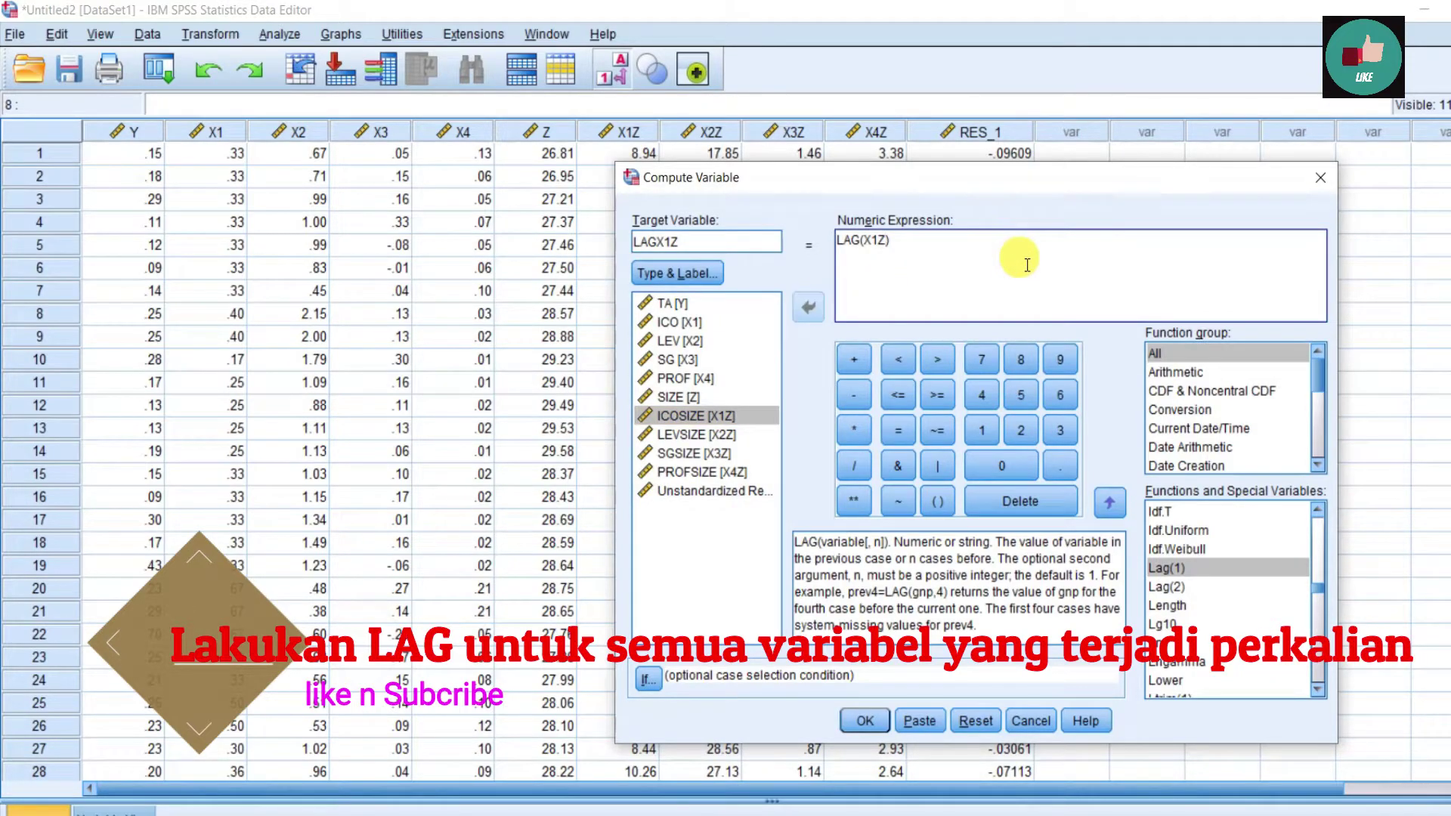
click(865, 721)
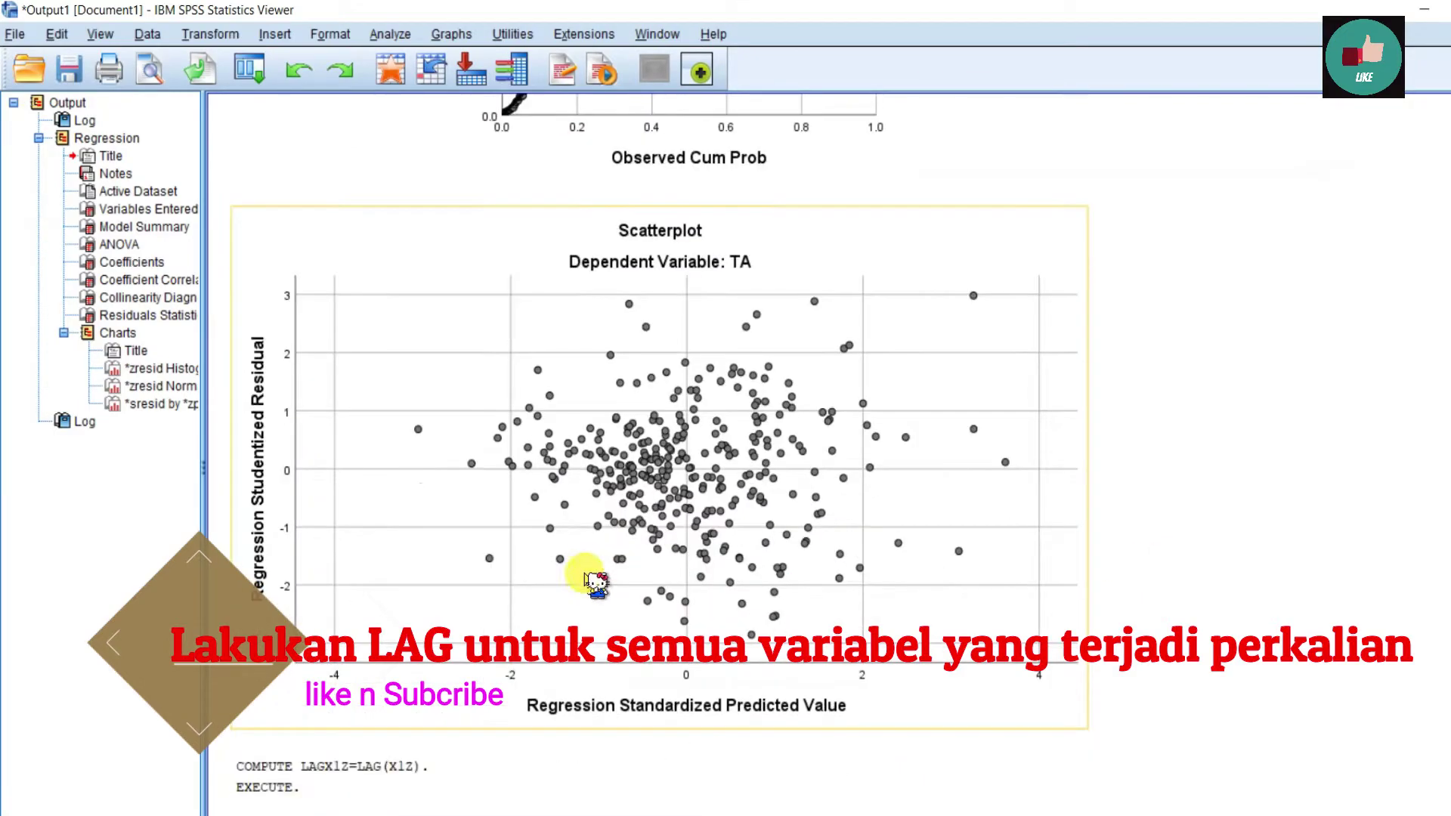
click(468, 786)
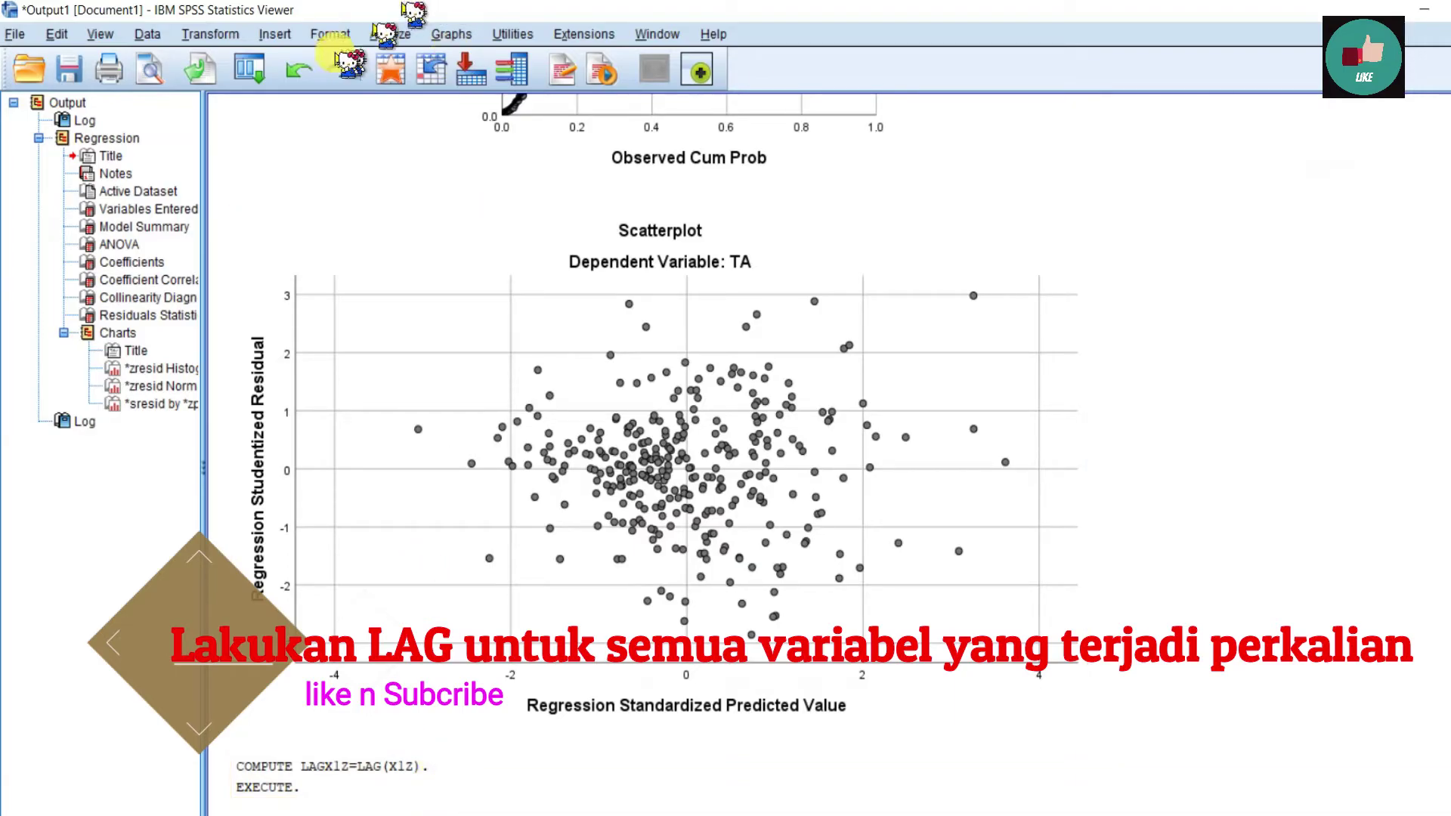
- Compute a new variable LAGX2Z with the expression LAG(X2Z), using the LEVSIZE variable
click(211, 34)
click(261, 63)
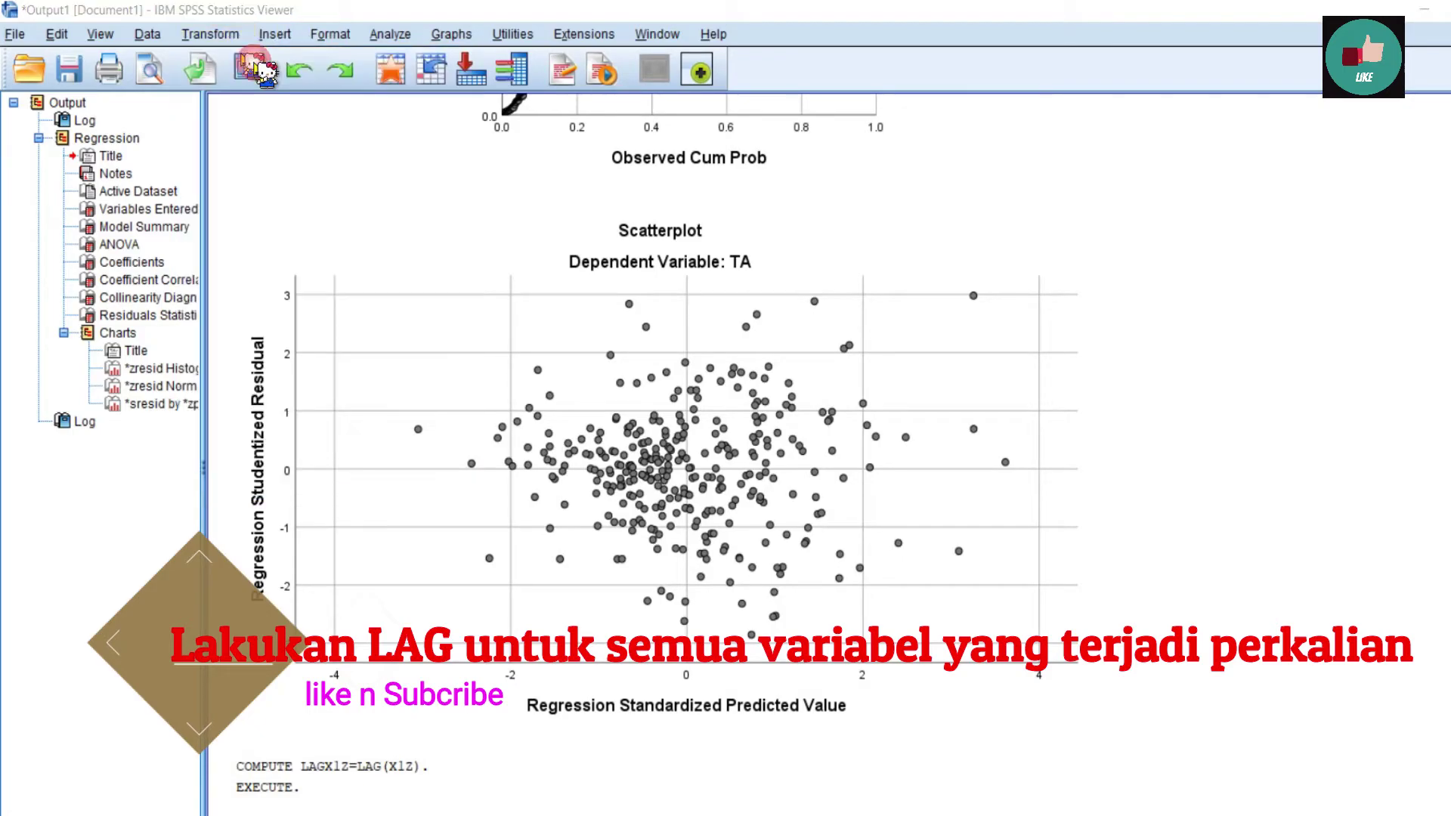
click(693, 242)
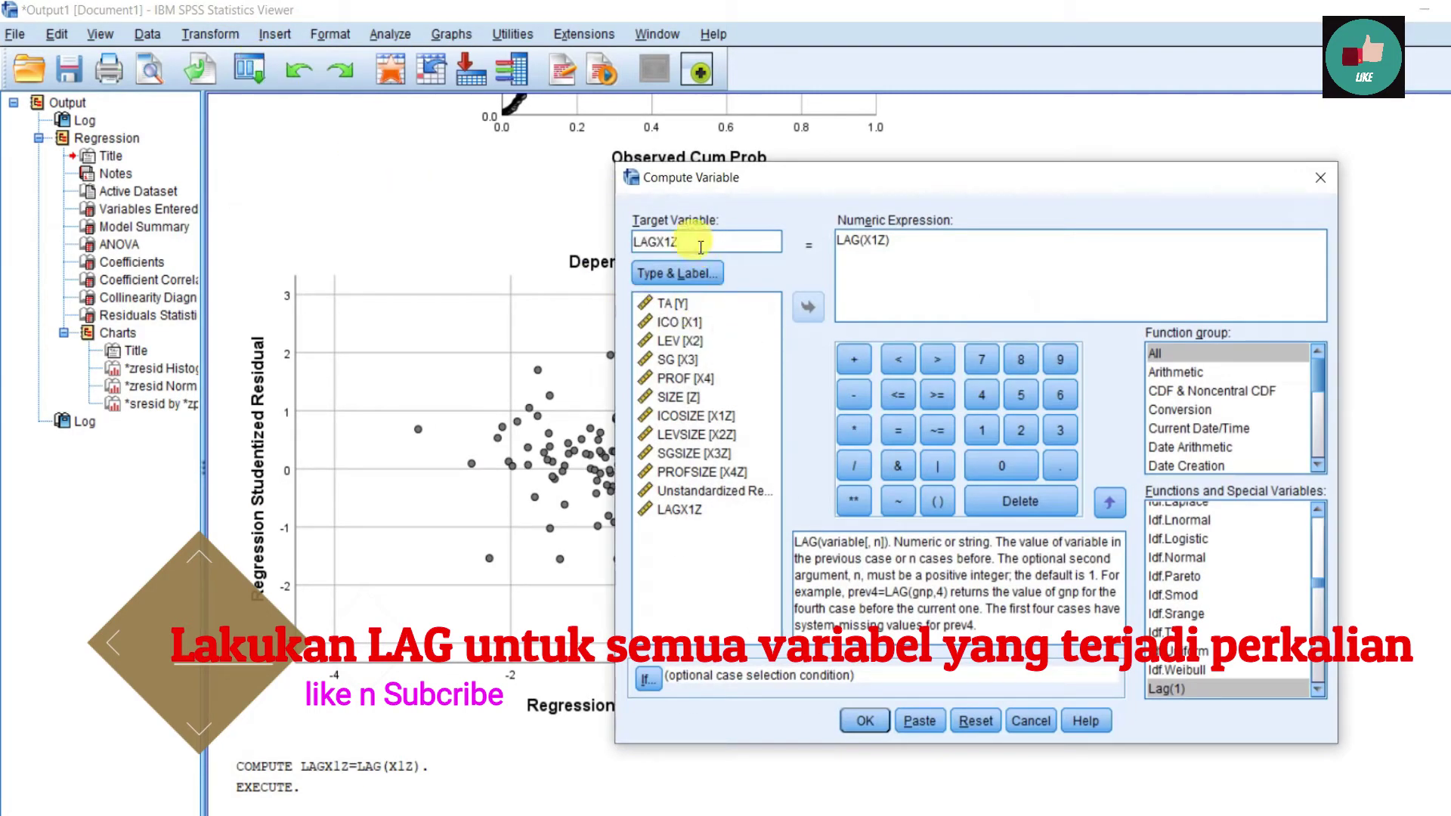
drag(655, 242, 680, 251)
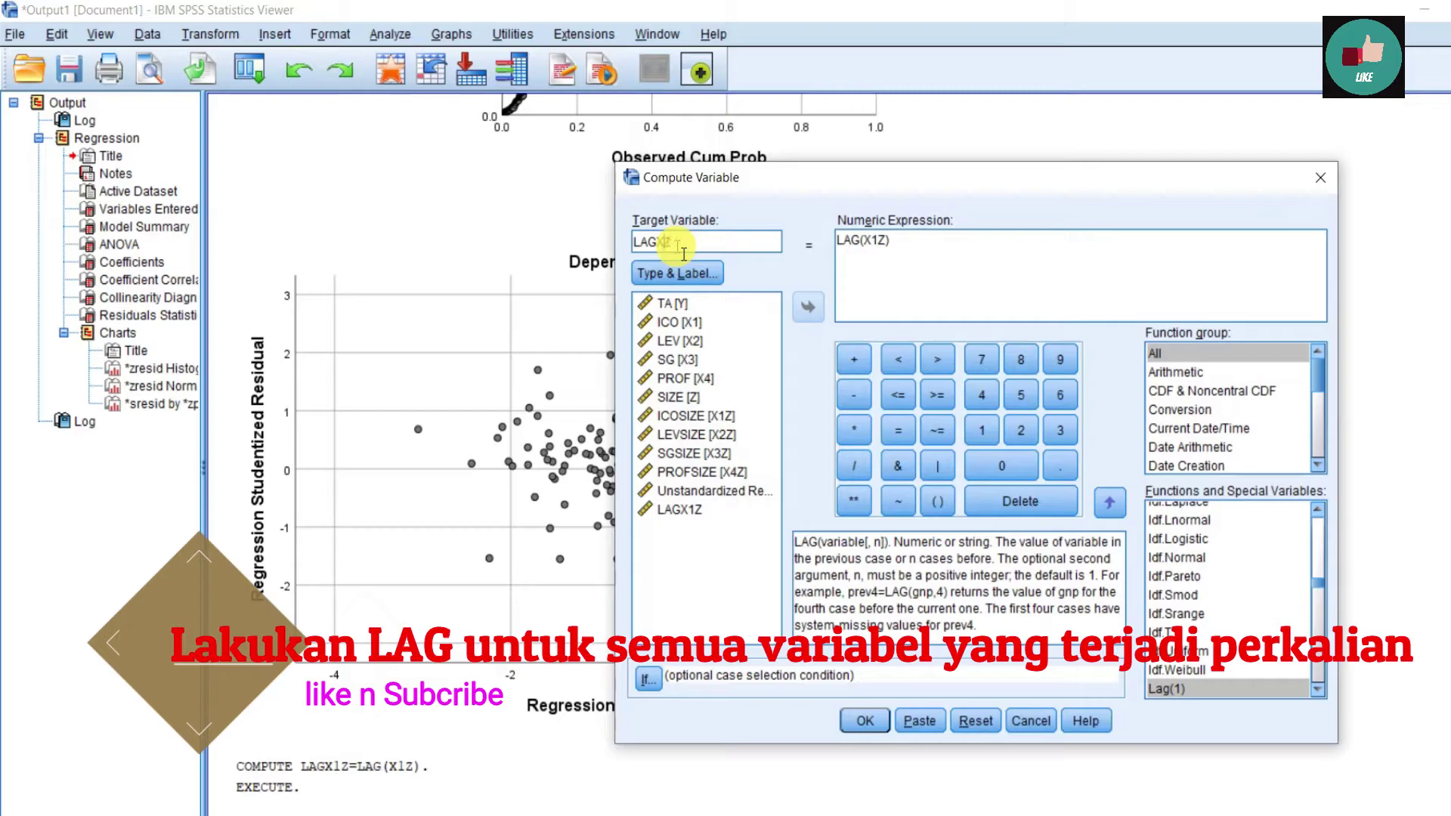
text(X2Z)
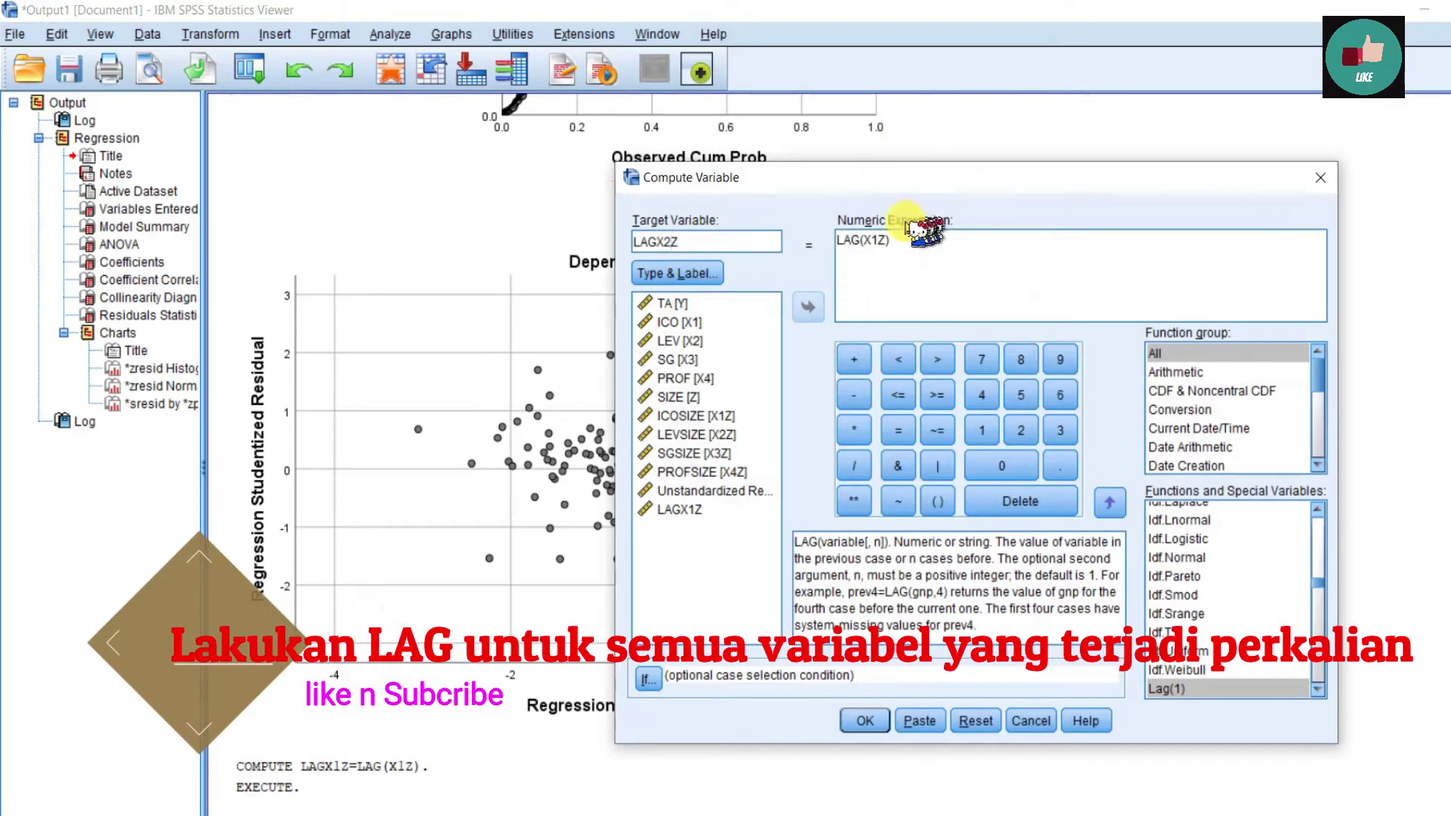
click(893, 245)
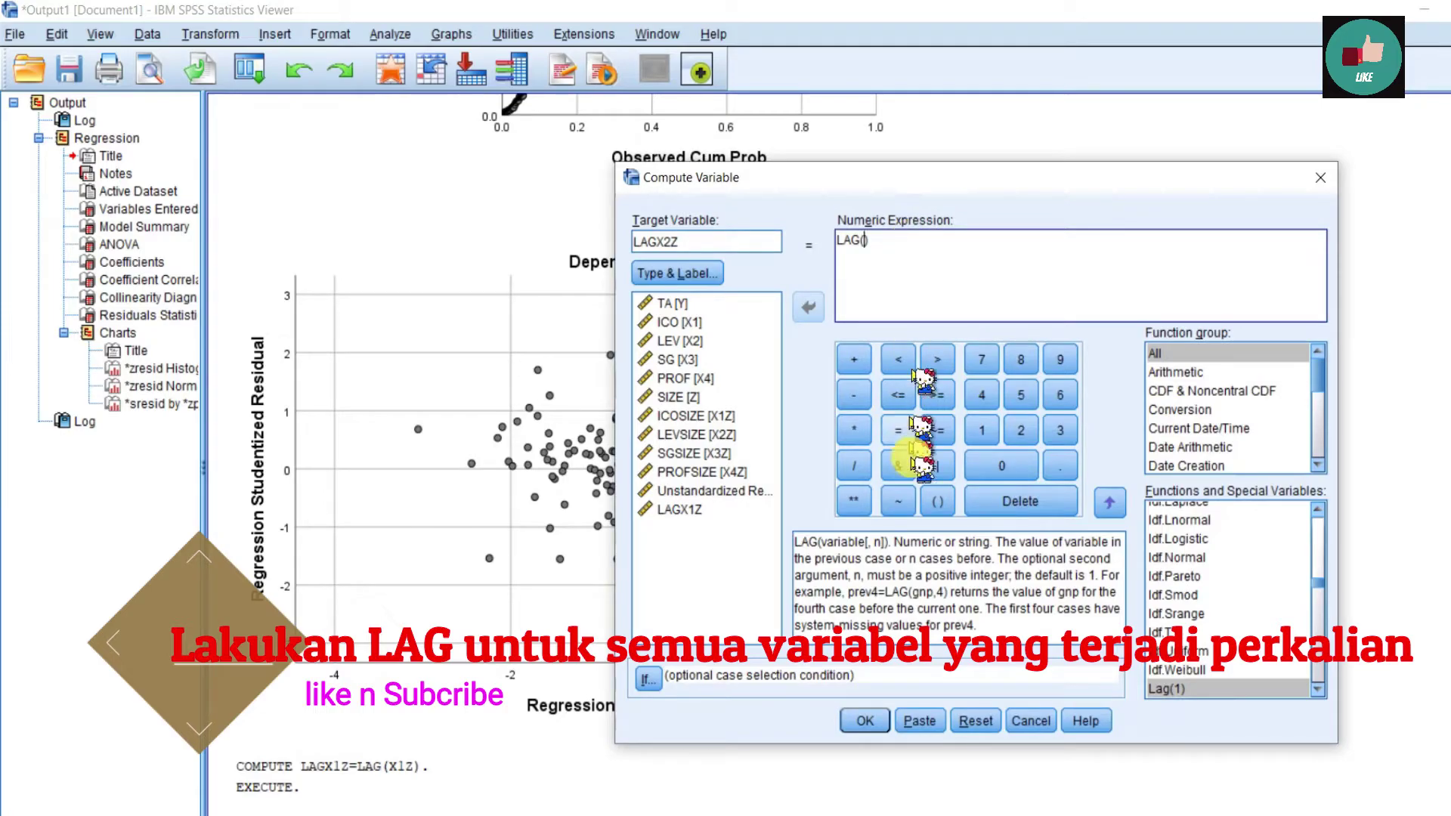
click(714, 435)
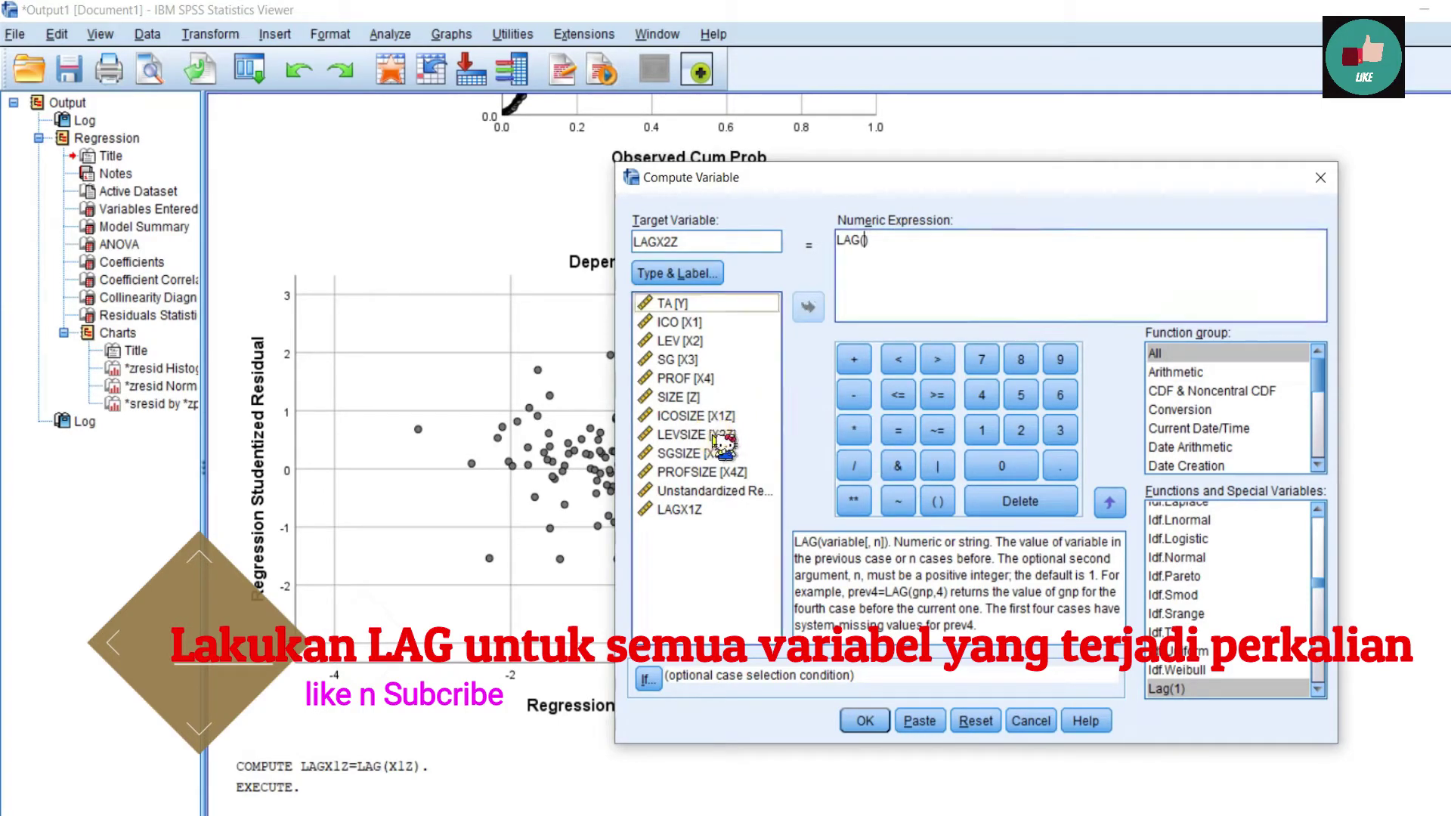
click(808, 307)
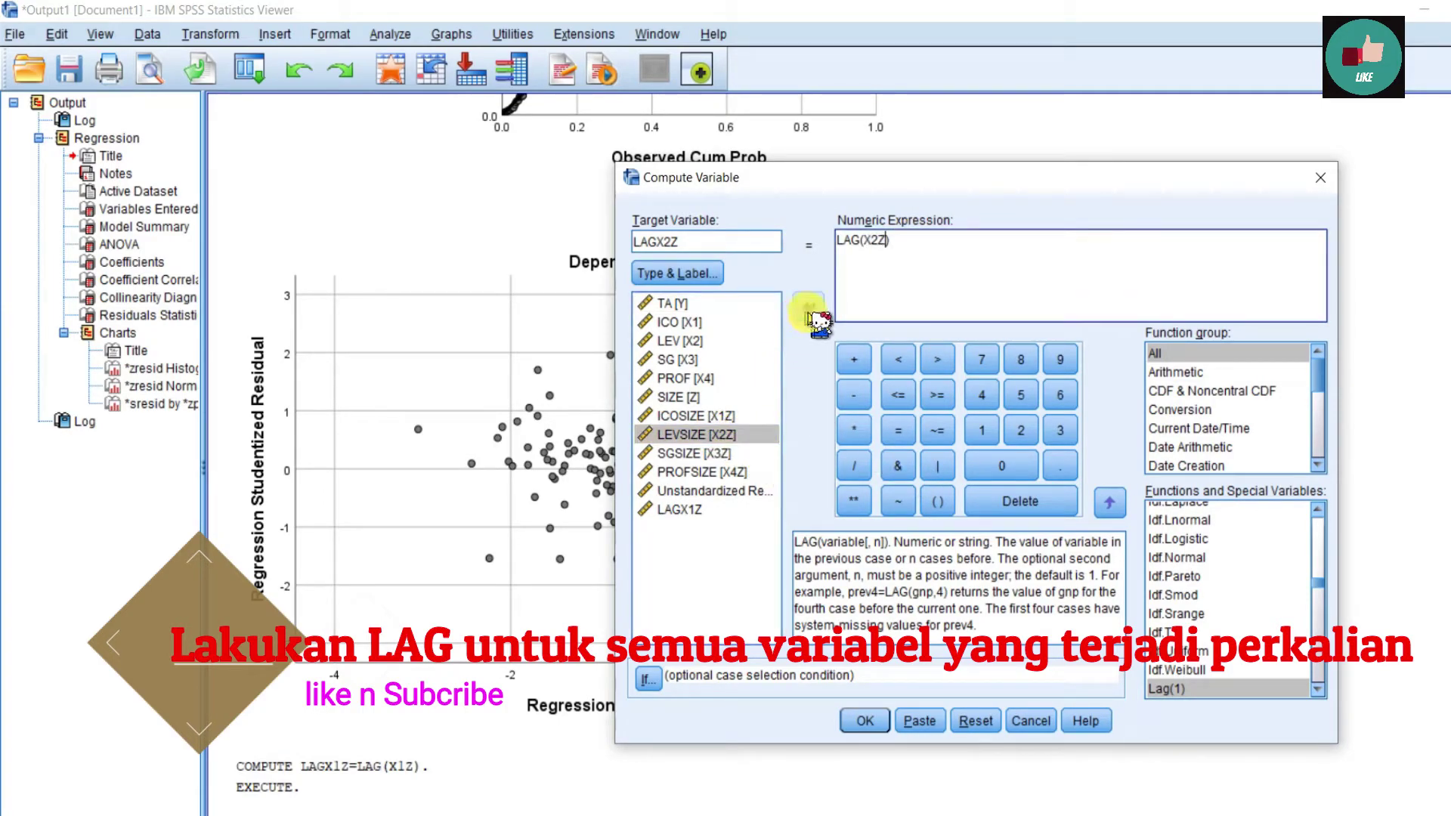
click(865, 720)
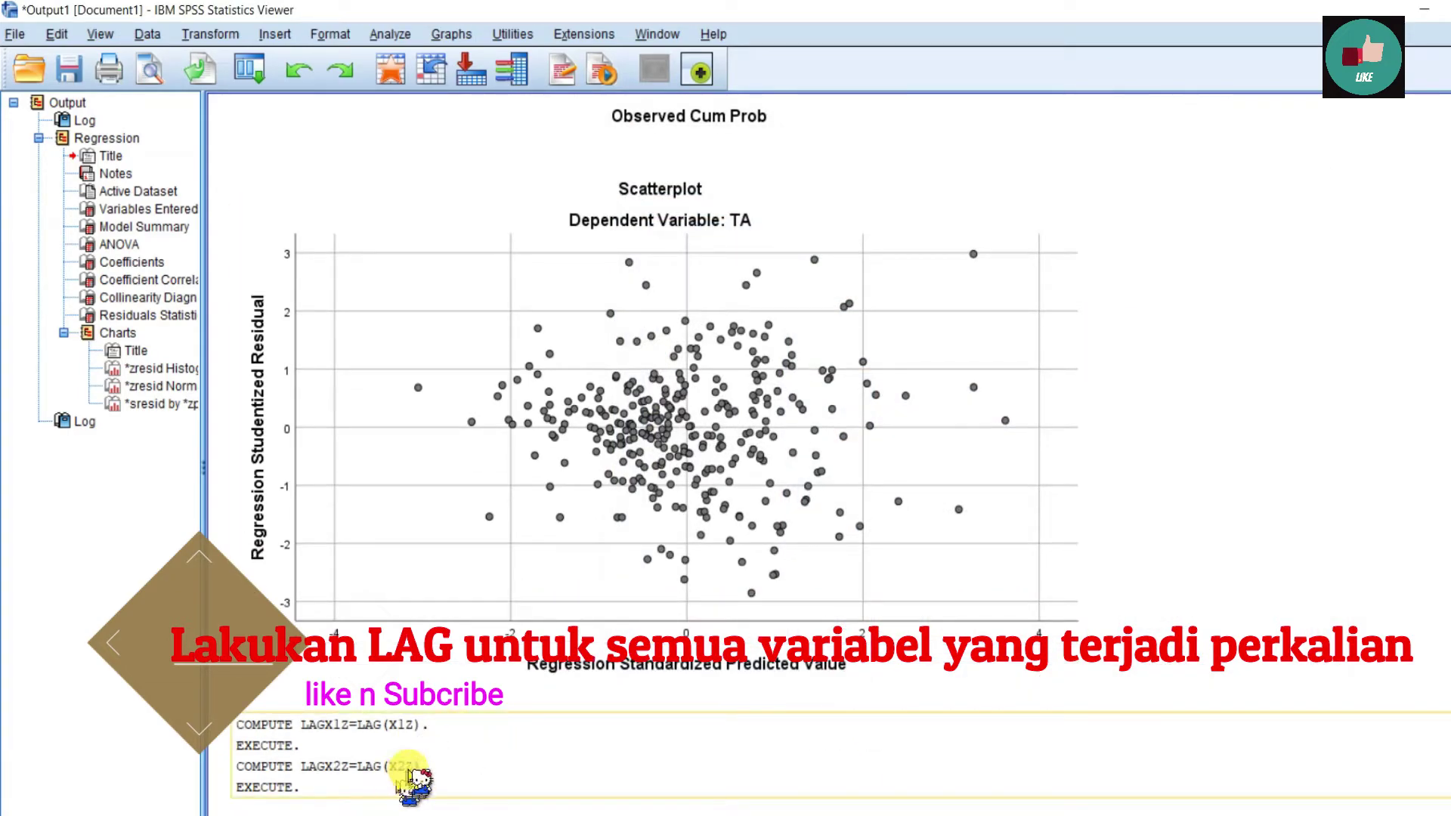
- Compute a new variable LAGX3Z with the expression LAG(X3Z), using the SGSIZE variable
click(224, 36)
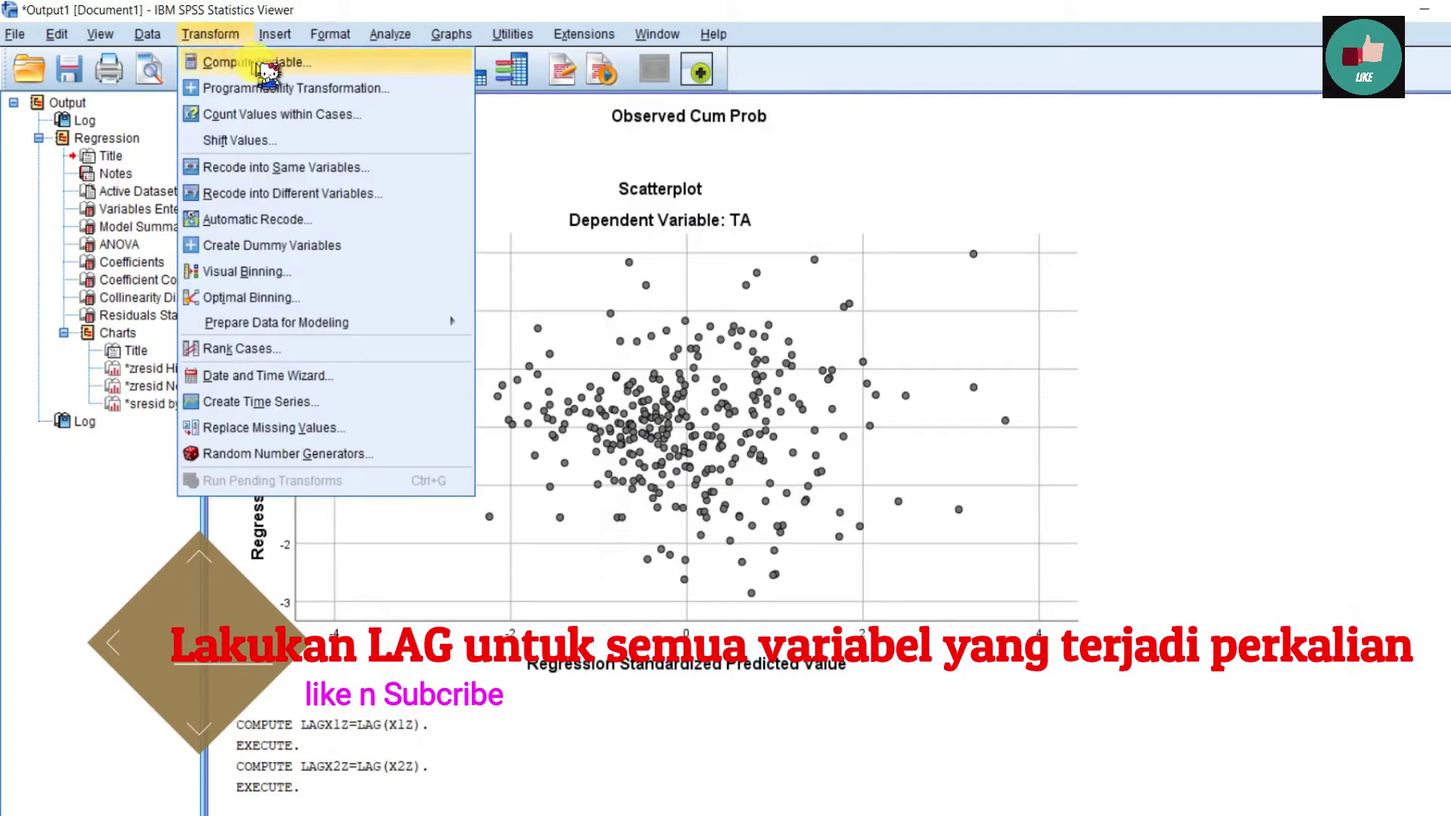
click(240, 62)
click(755, 247)
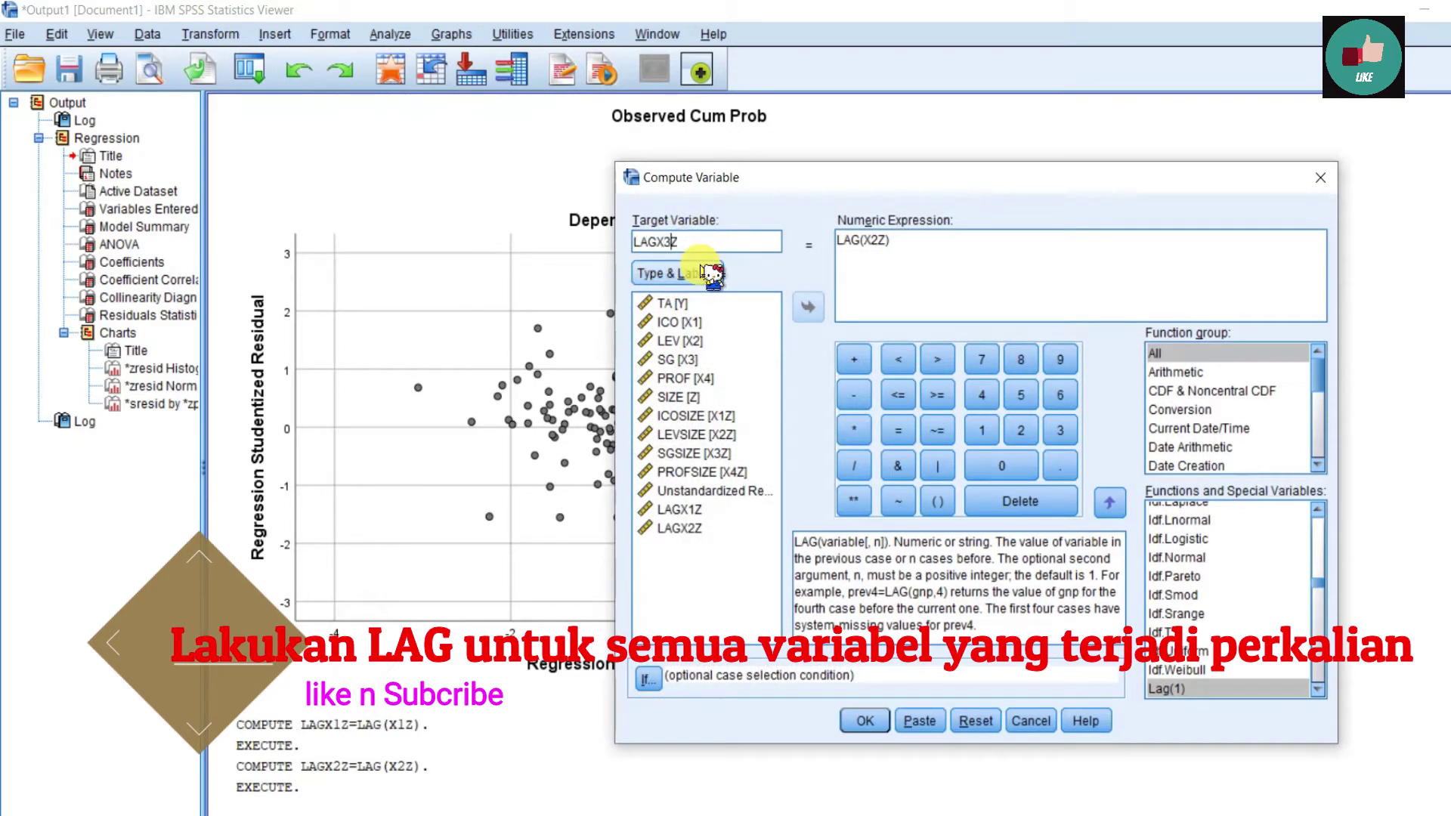
click(895, 246)
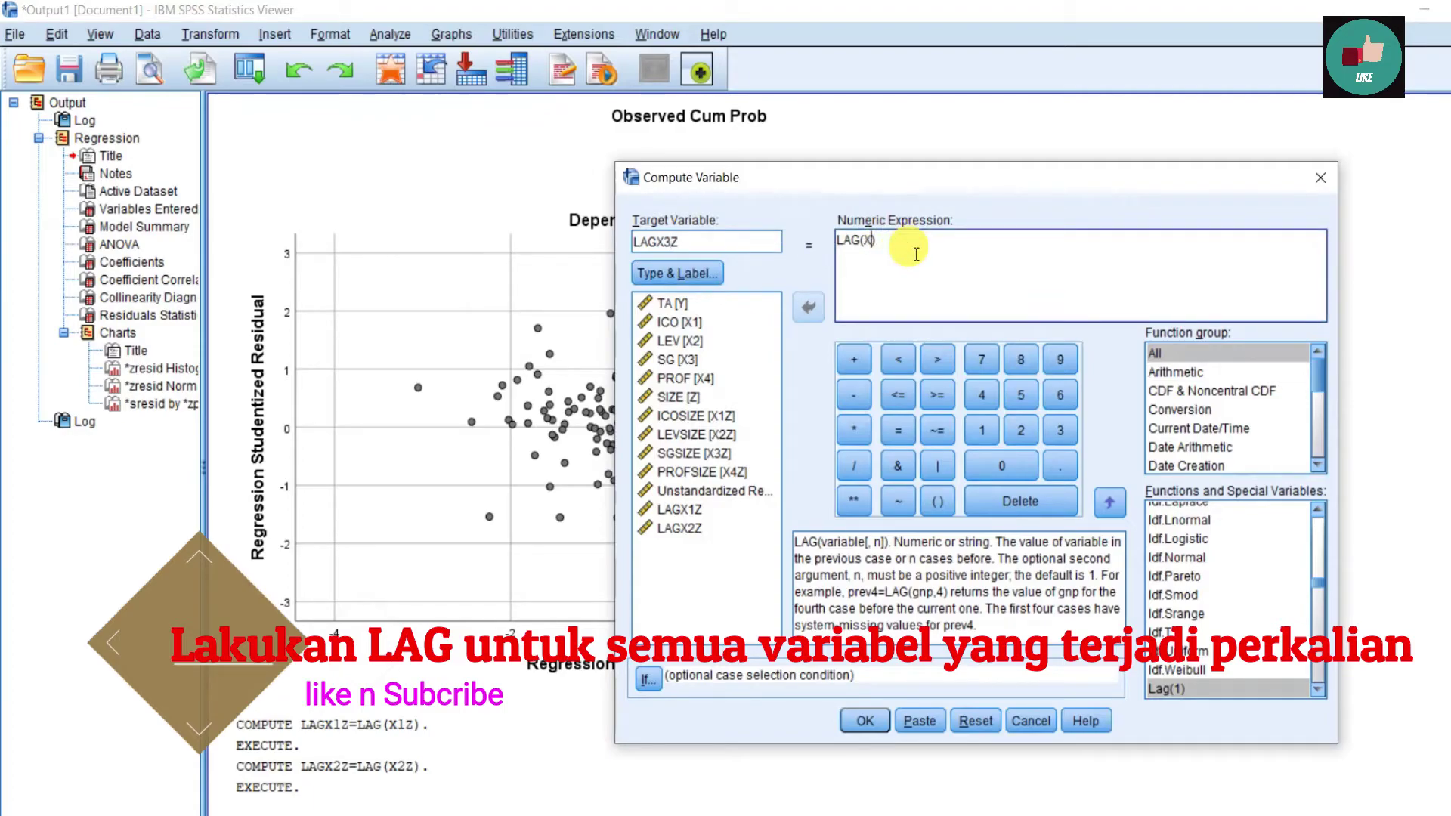
click(714, 453)
click(809, 310)
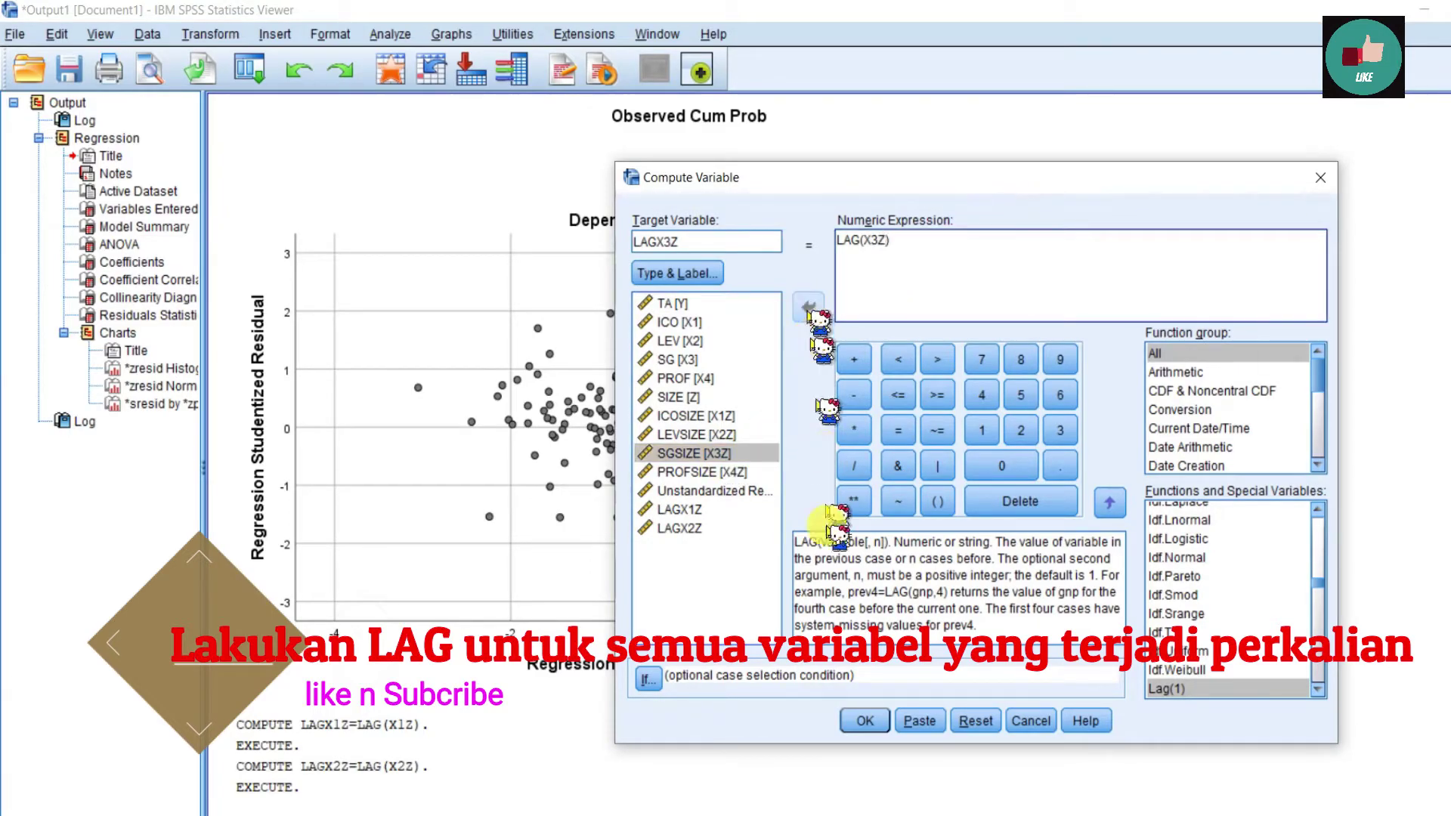
click(864, 723)
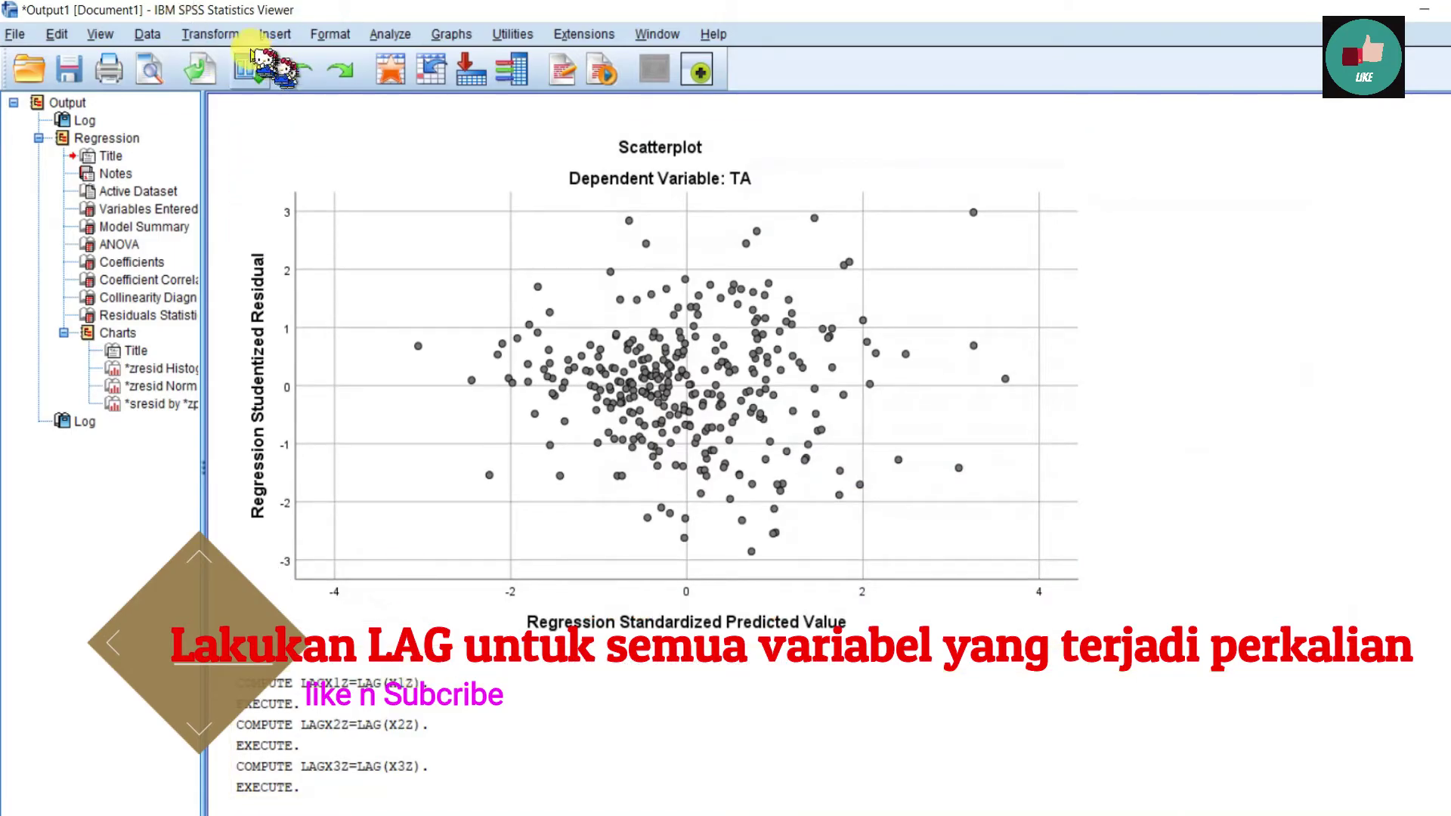
- Compute a new variable LAGX4Z with the expression LAG(X4Z), using the PROFSIZE variable
click(213, 34)
click(253, 62)
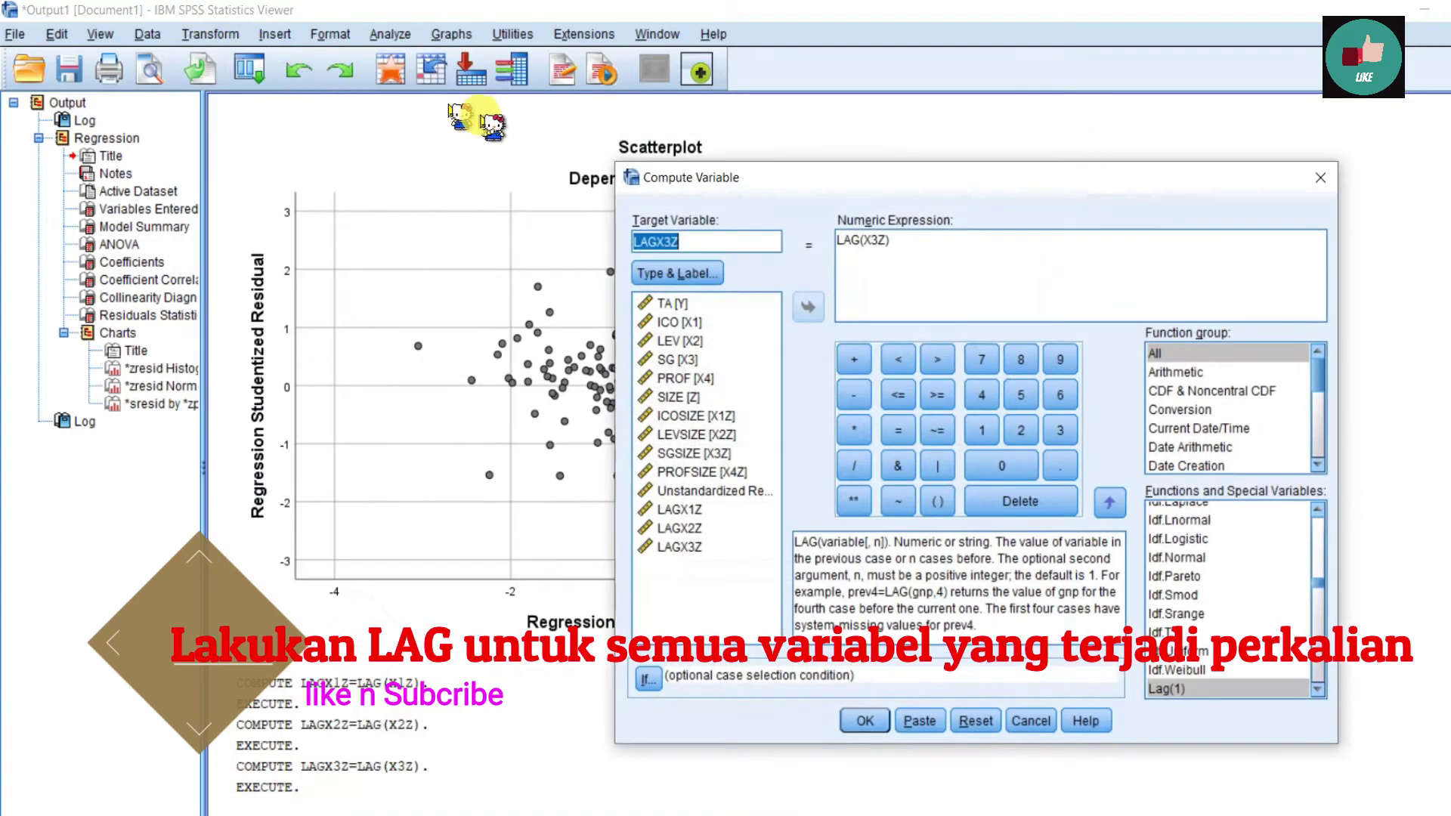
click(677, 246)
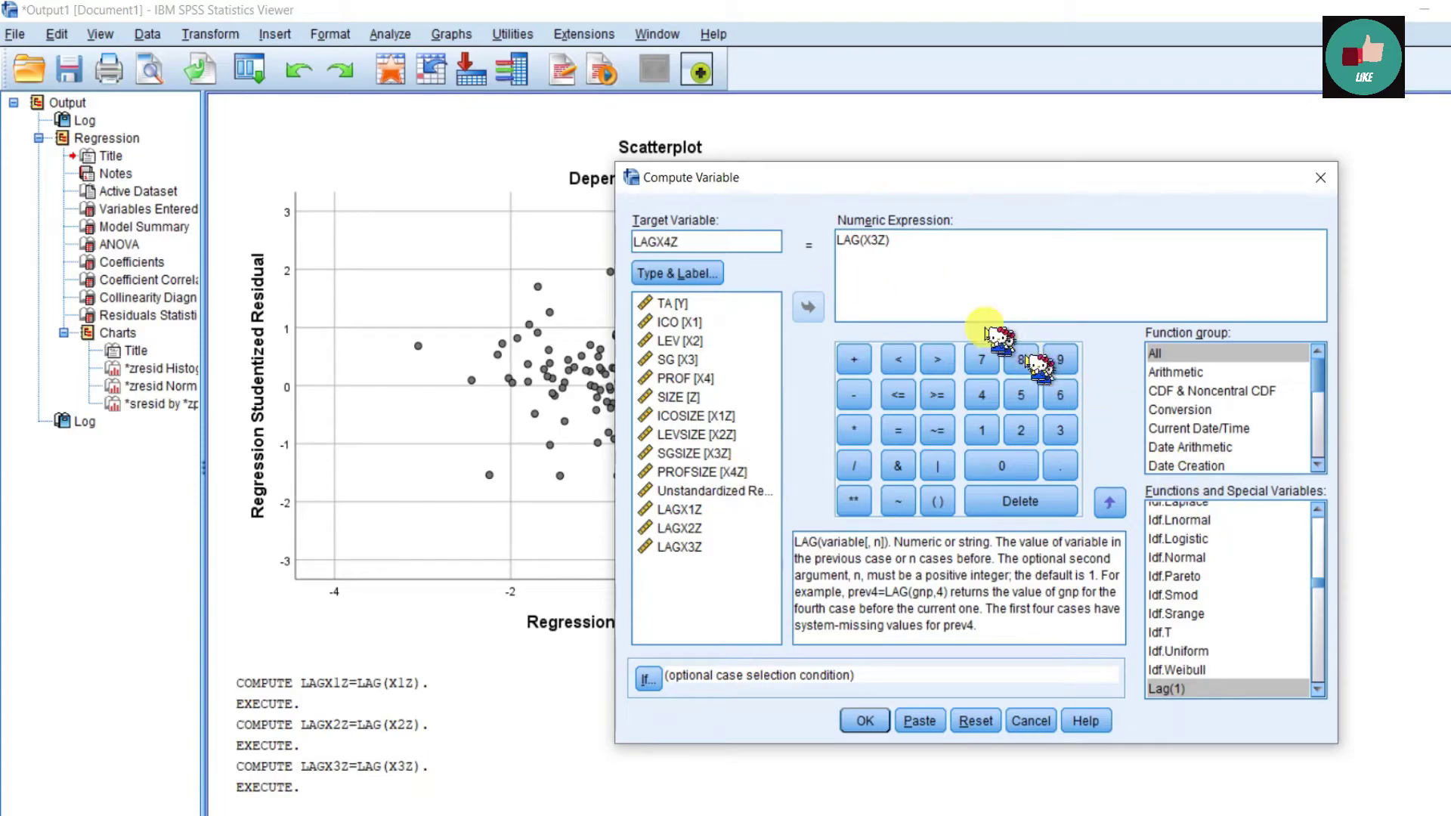
double_click(887, 257)
click(919, 257)
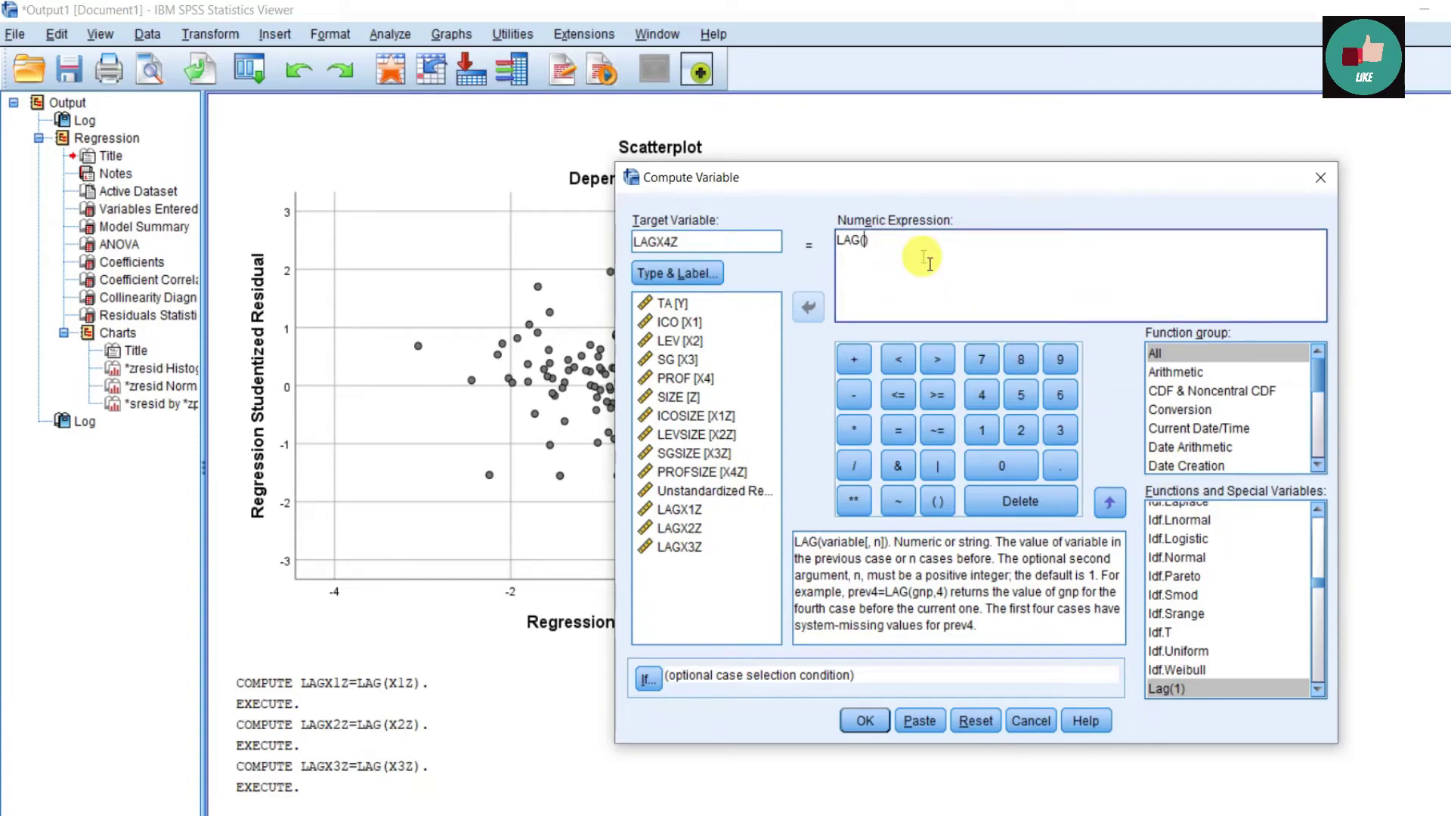
click(714, 476)
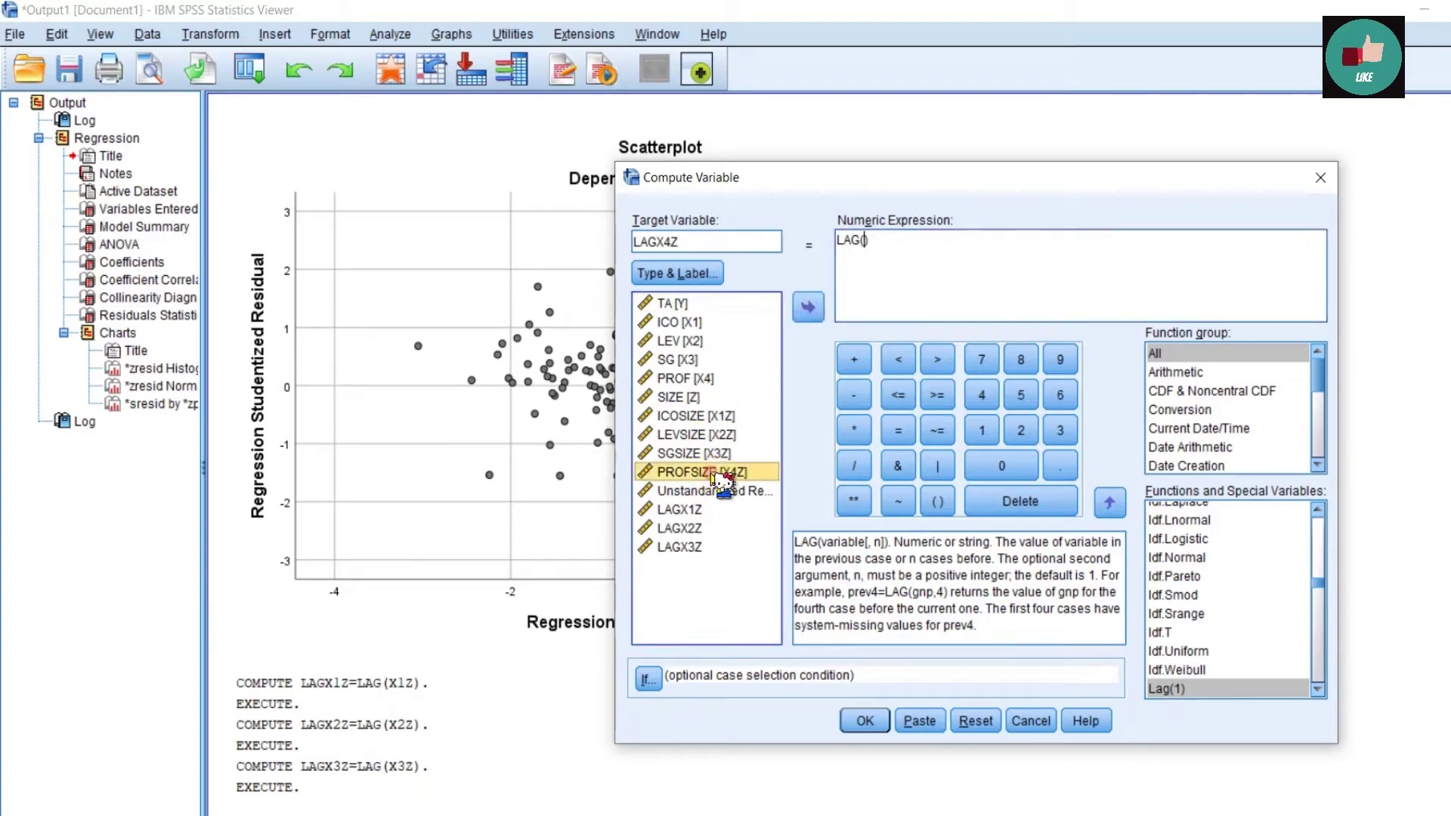
click(809, 310)
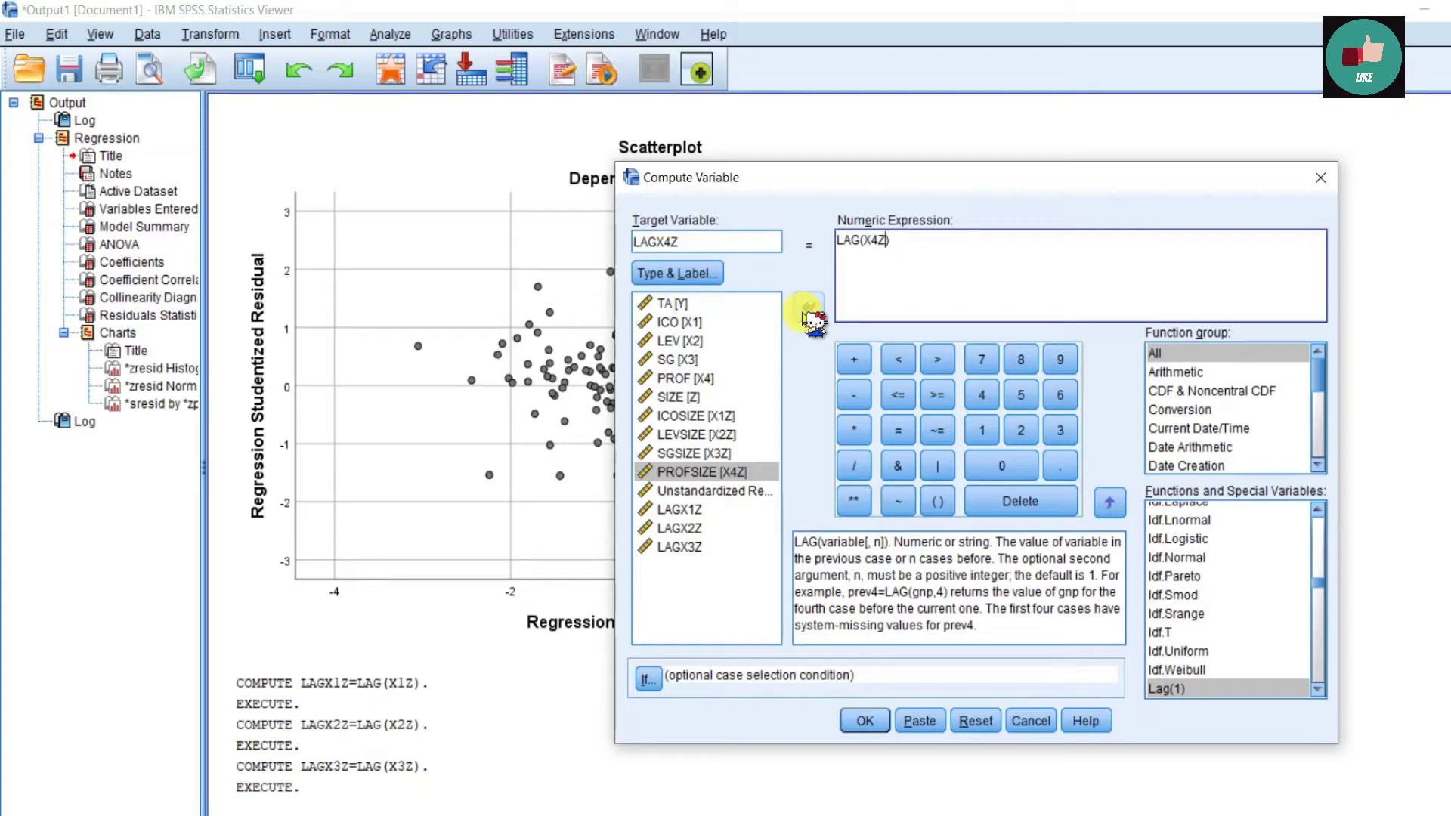
click(866, 720)
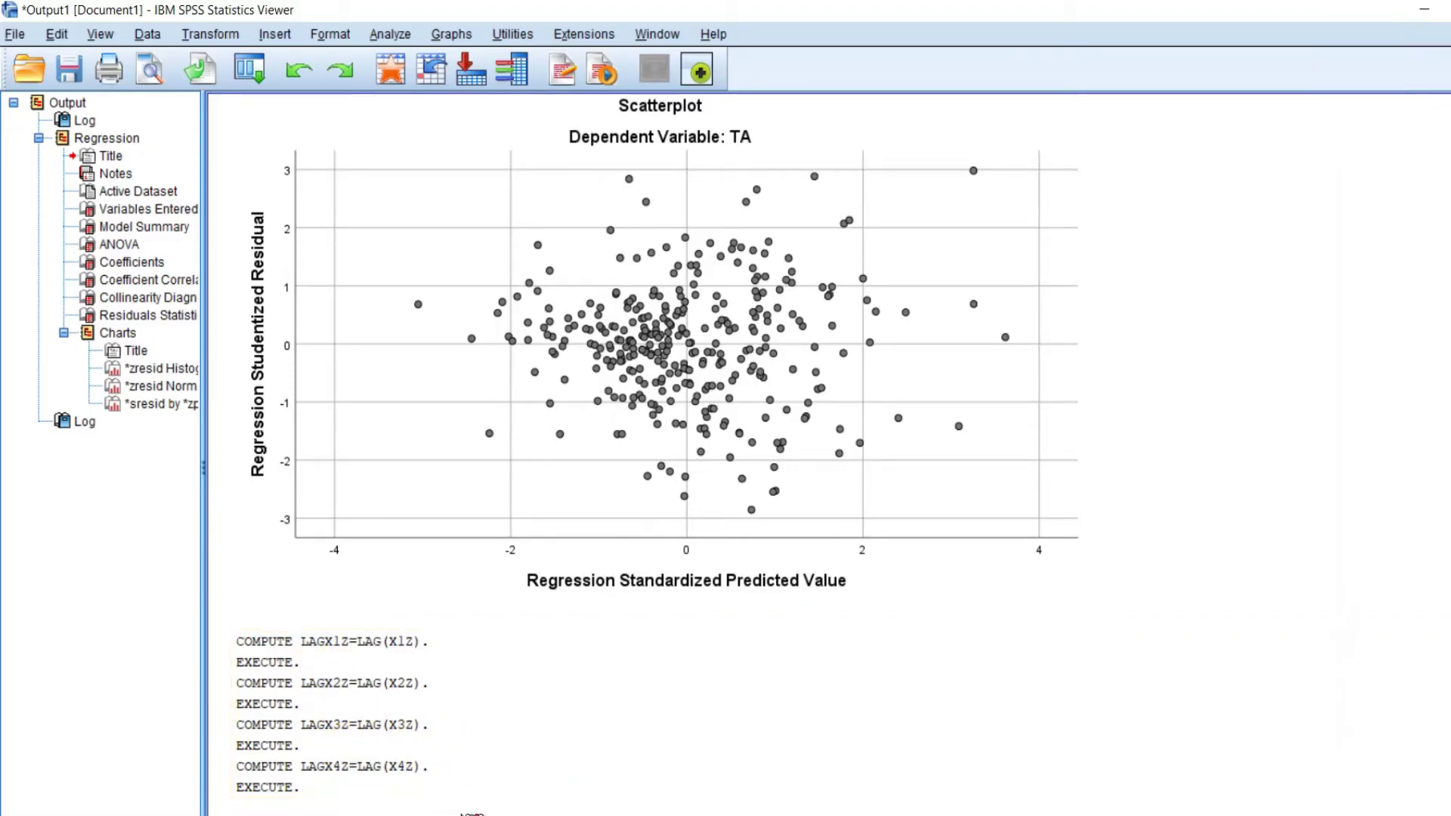
- Examine the LAGX1Z to LAGX4Z columns in the Data Editor, from the first case to the last
mouse_move(433, 789)
click(648, 778)
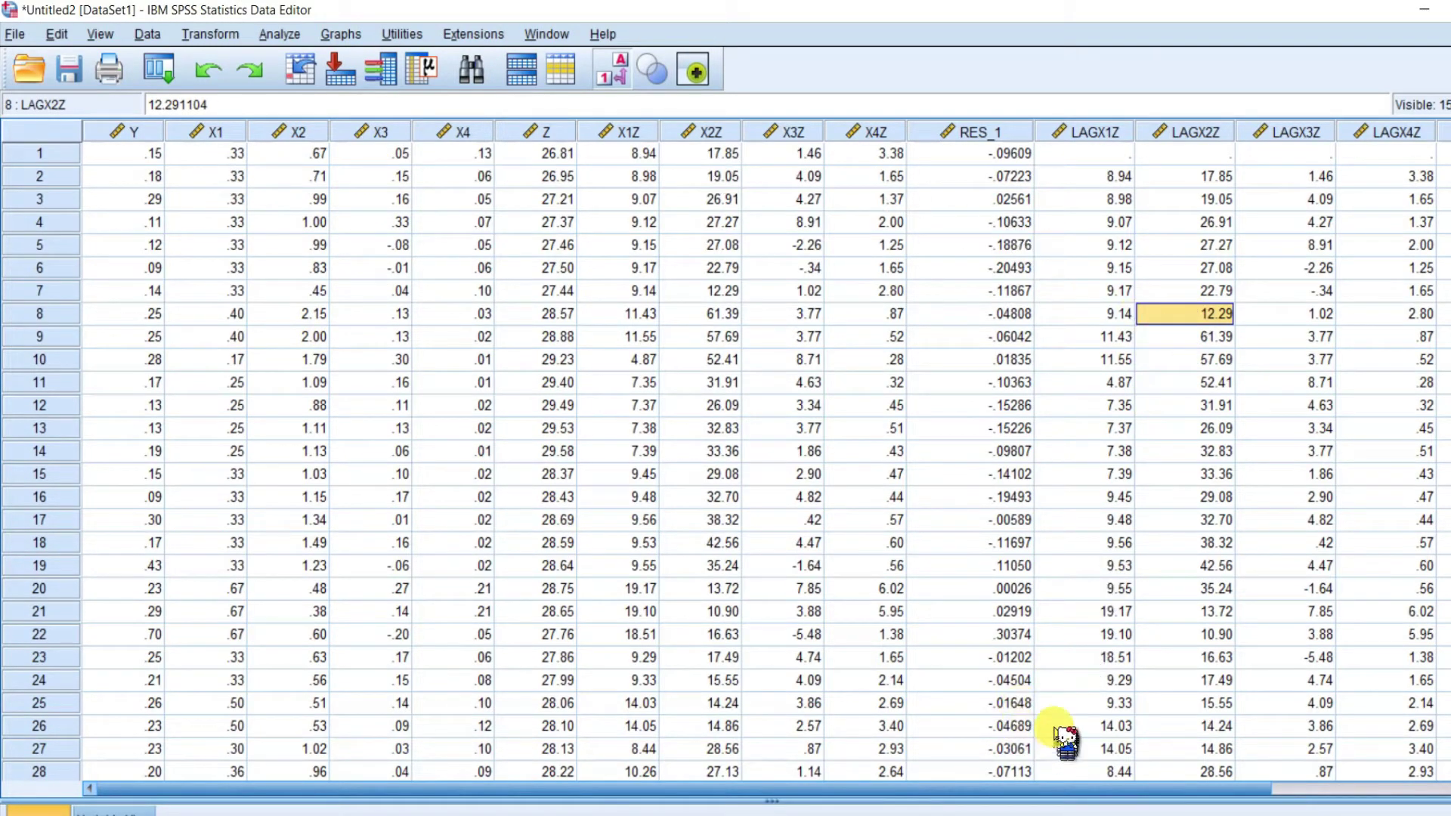
drag(926, 789, 1136, 792)
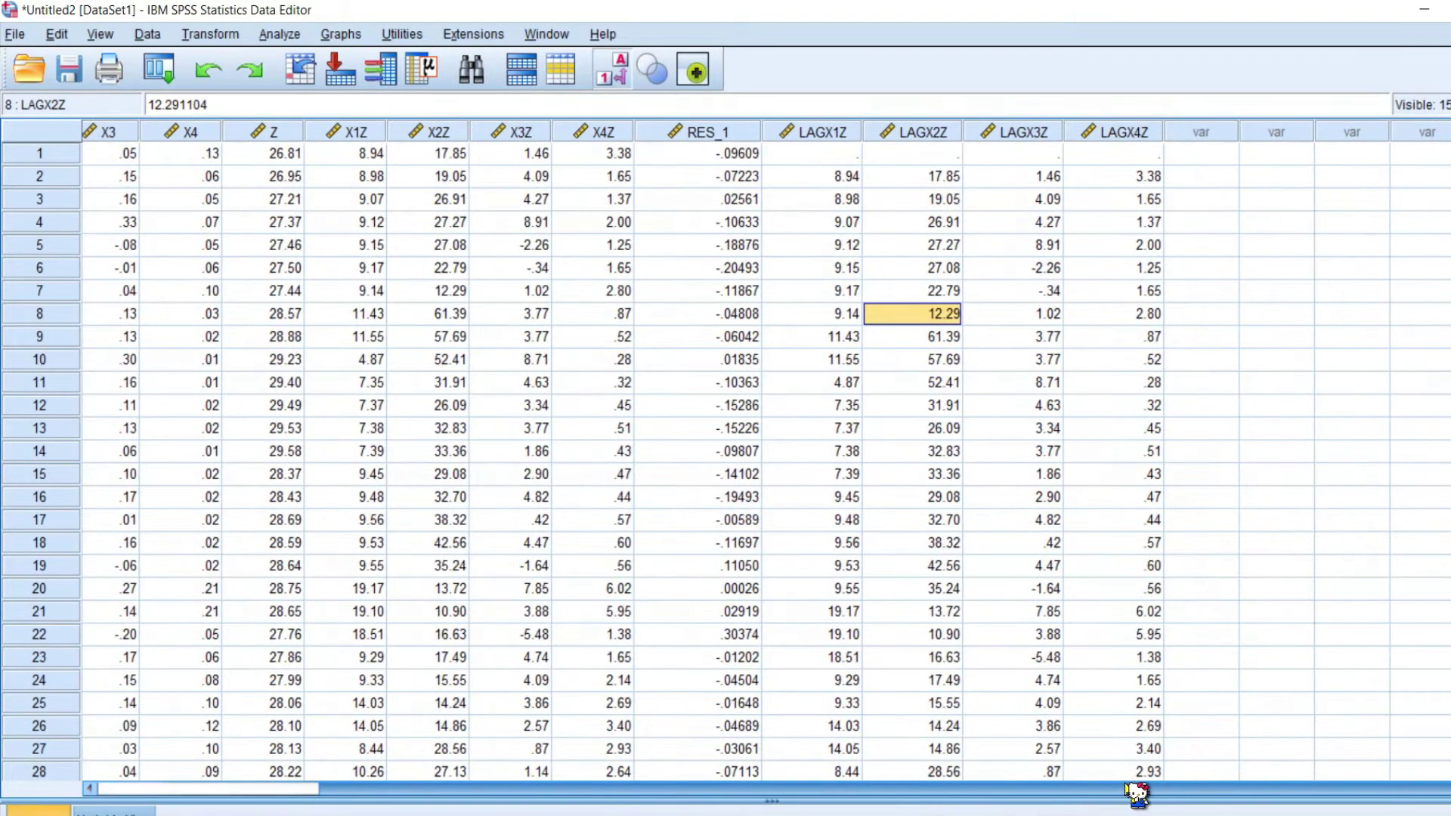
click(815, 132)
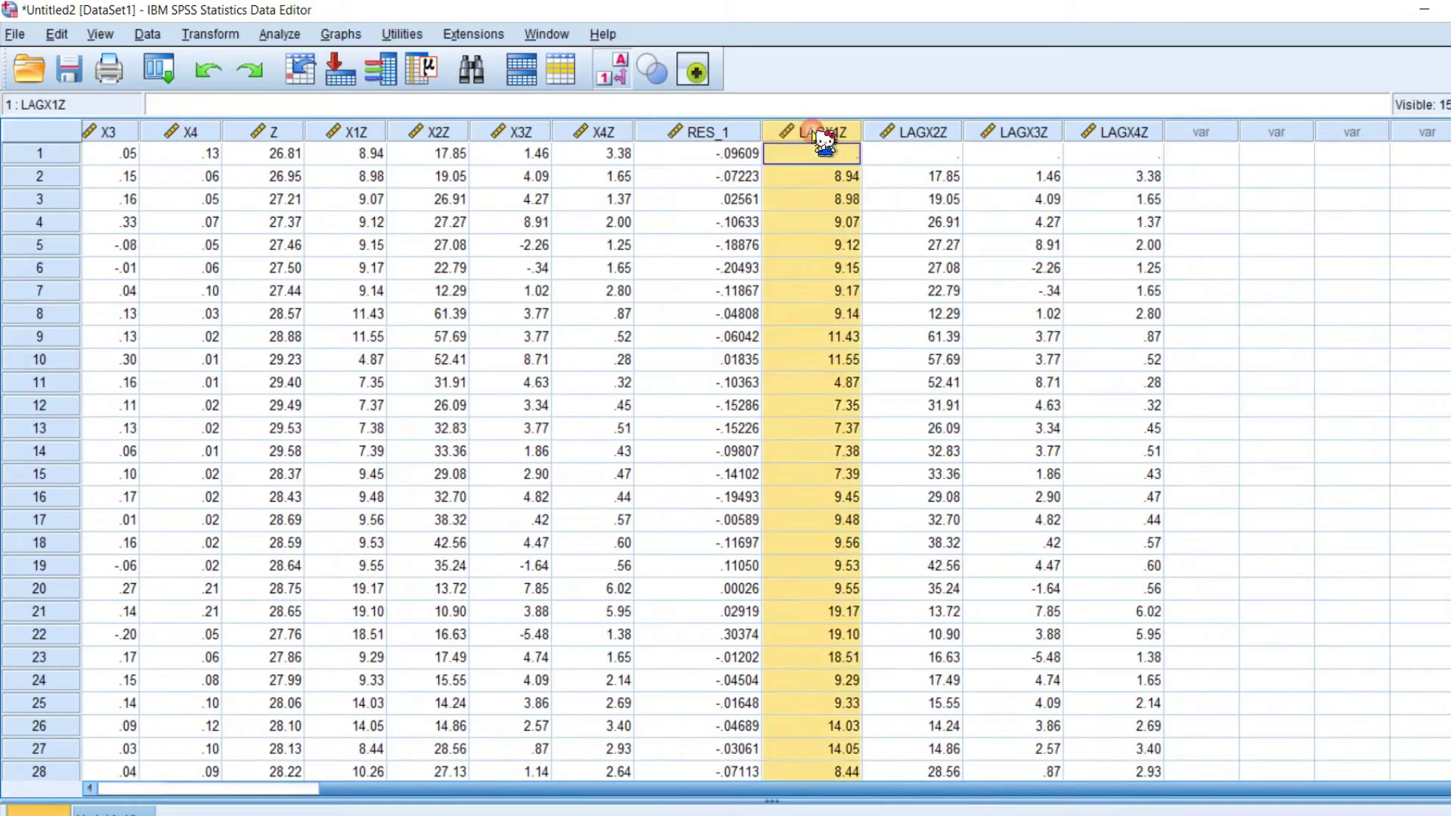
click(933, 133)
click(1050, 133)
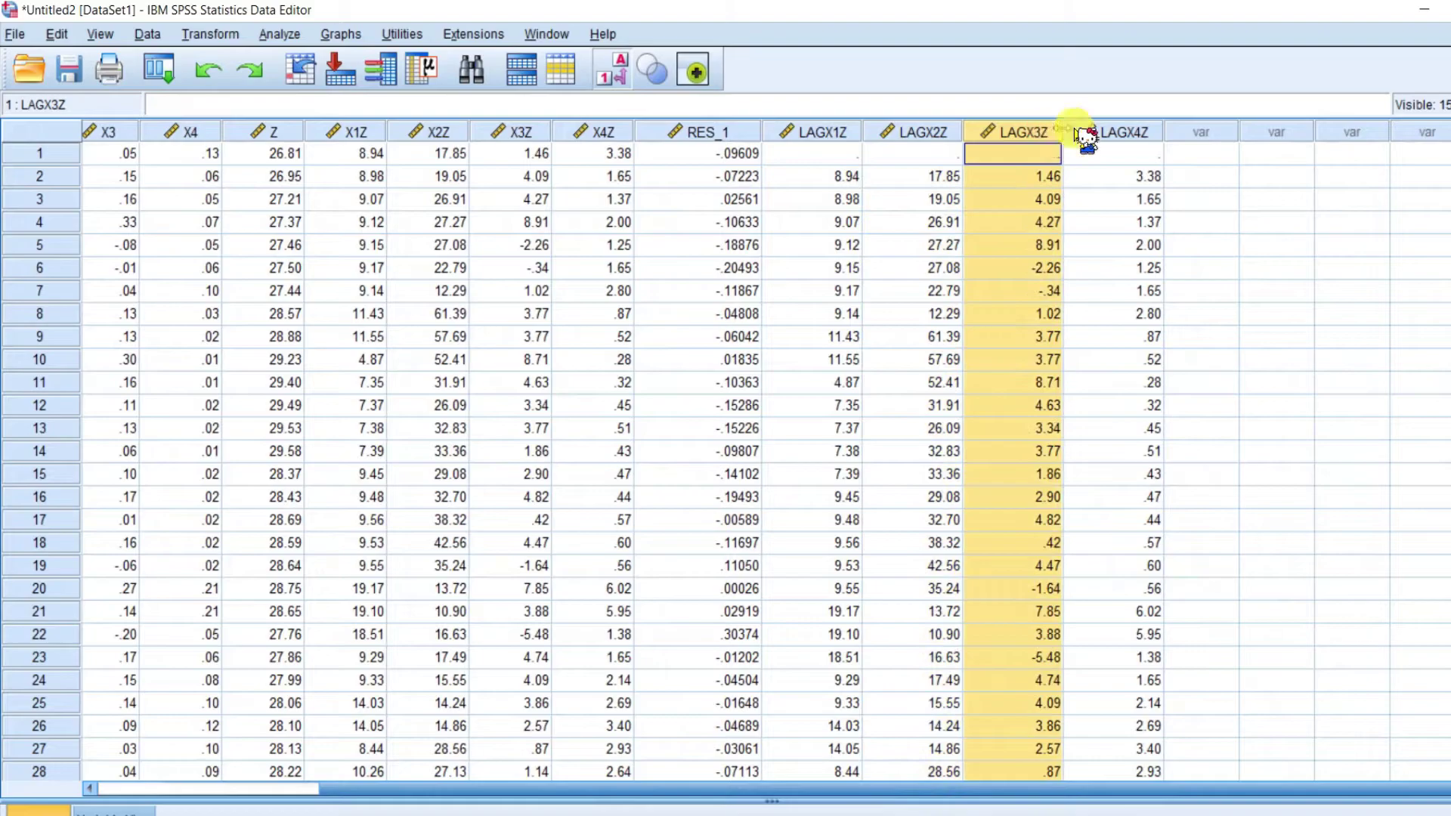
click(1125, 136)
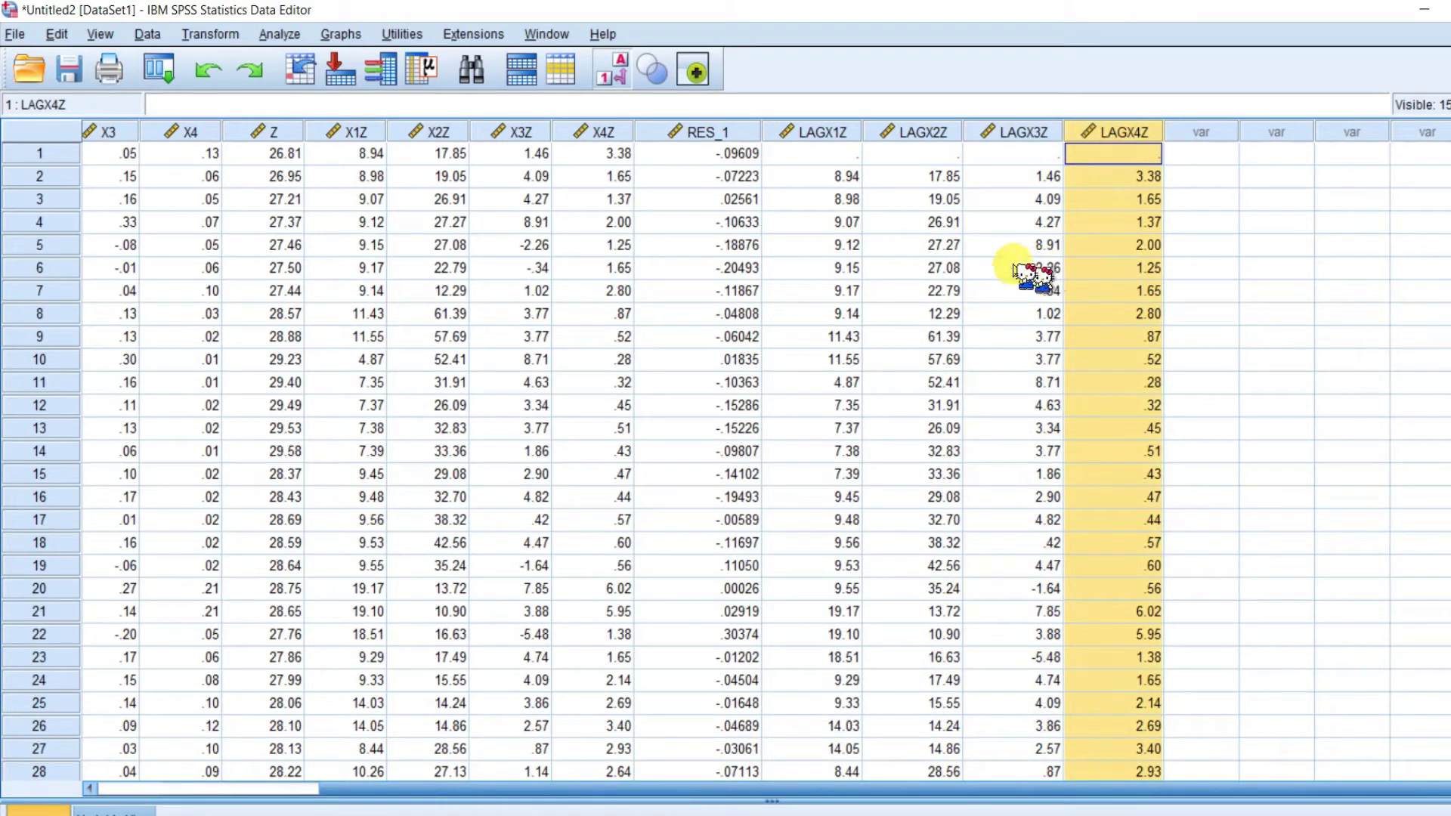
click(816, 155)
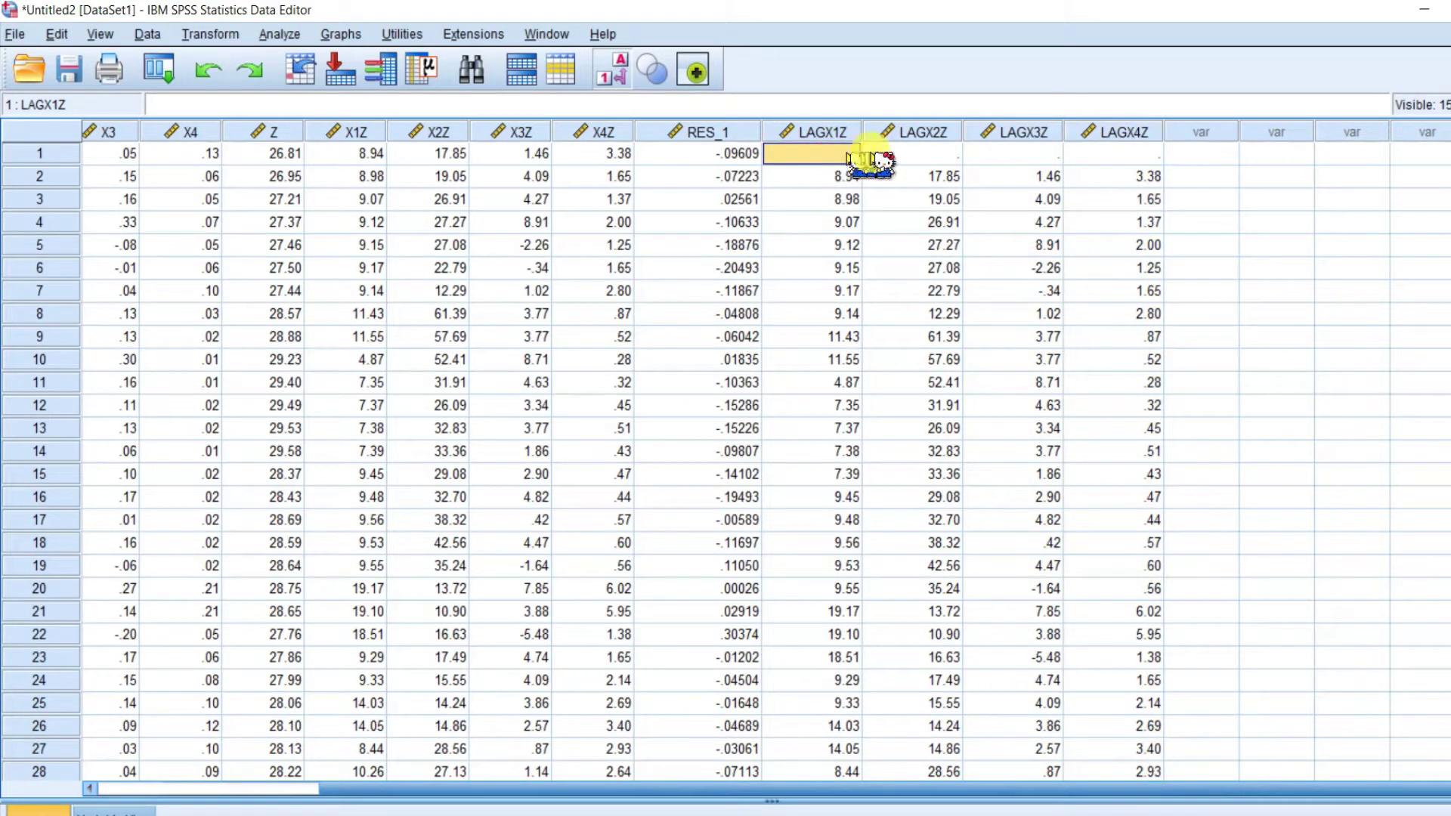
click(907, 154)
click(1112, 155)
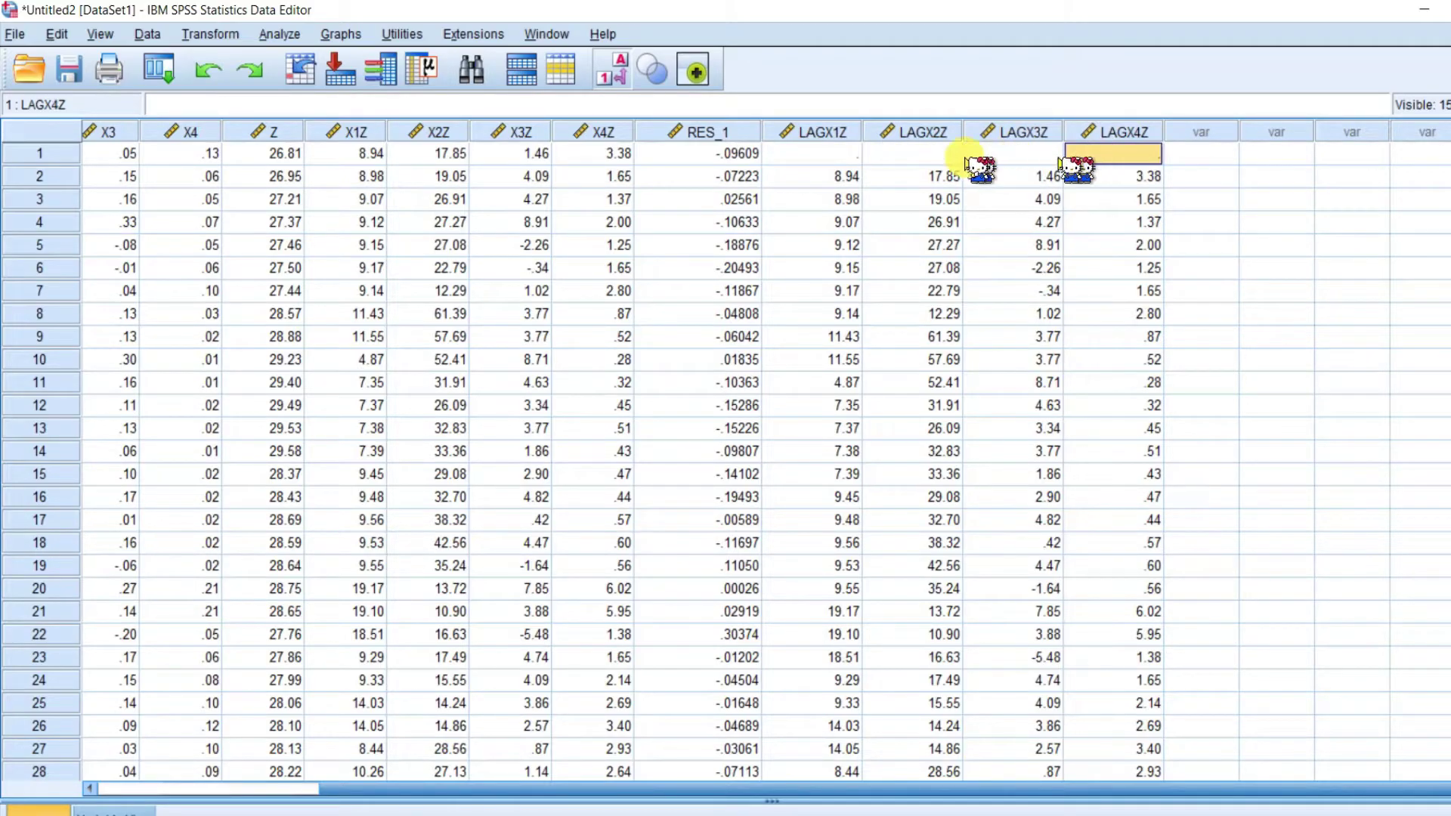
scroll(1059, 378, down, 20)
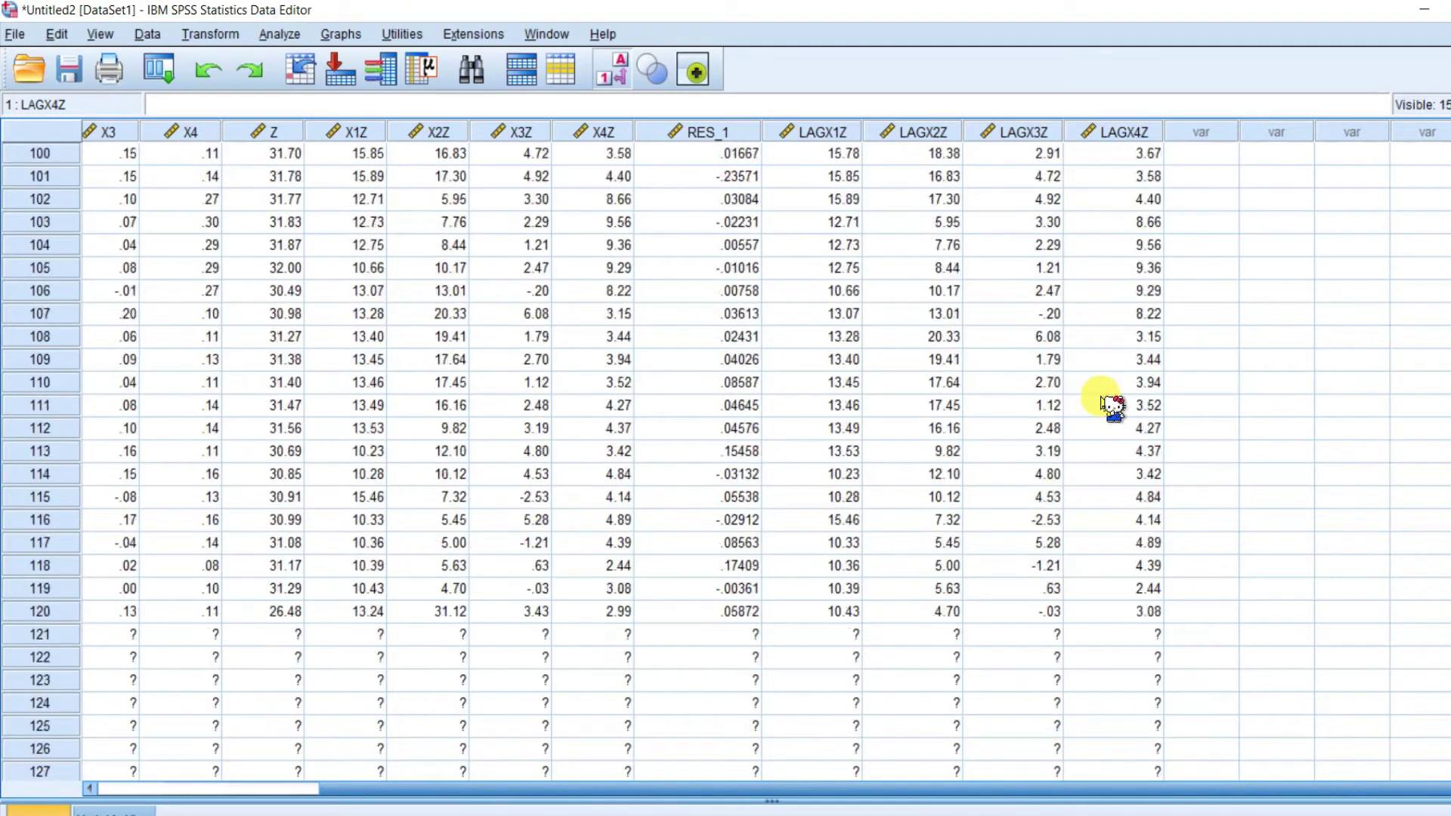
scroll(1116, 407, down, 20)
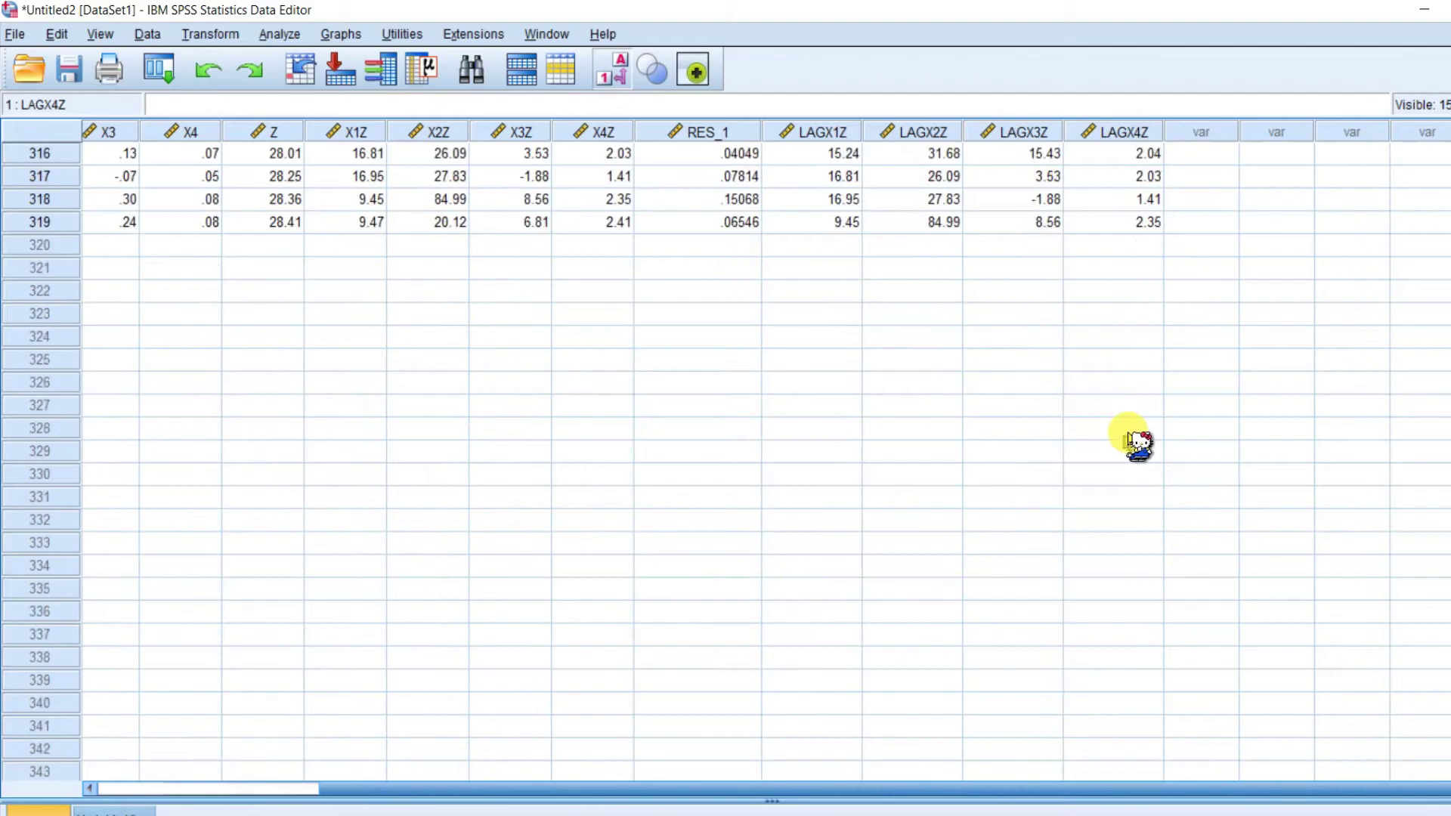
scroll(1139, 443, up, 1)
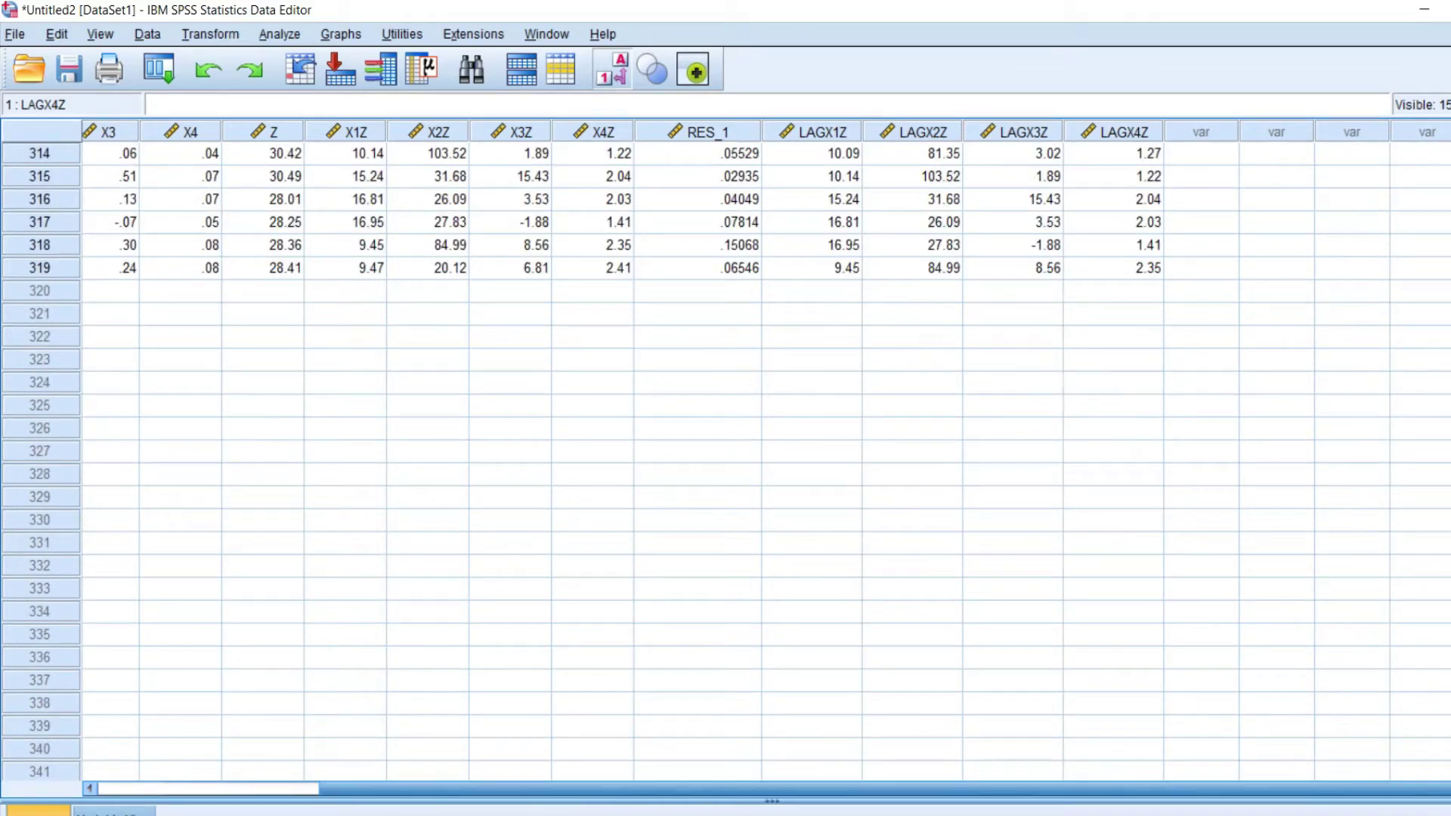
scroll(916, 182, up, 20)
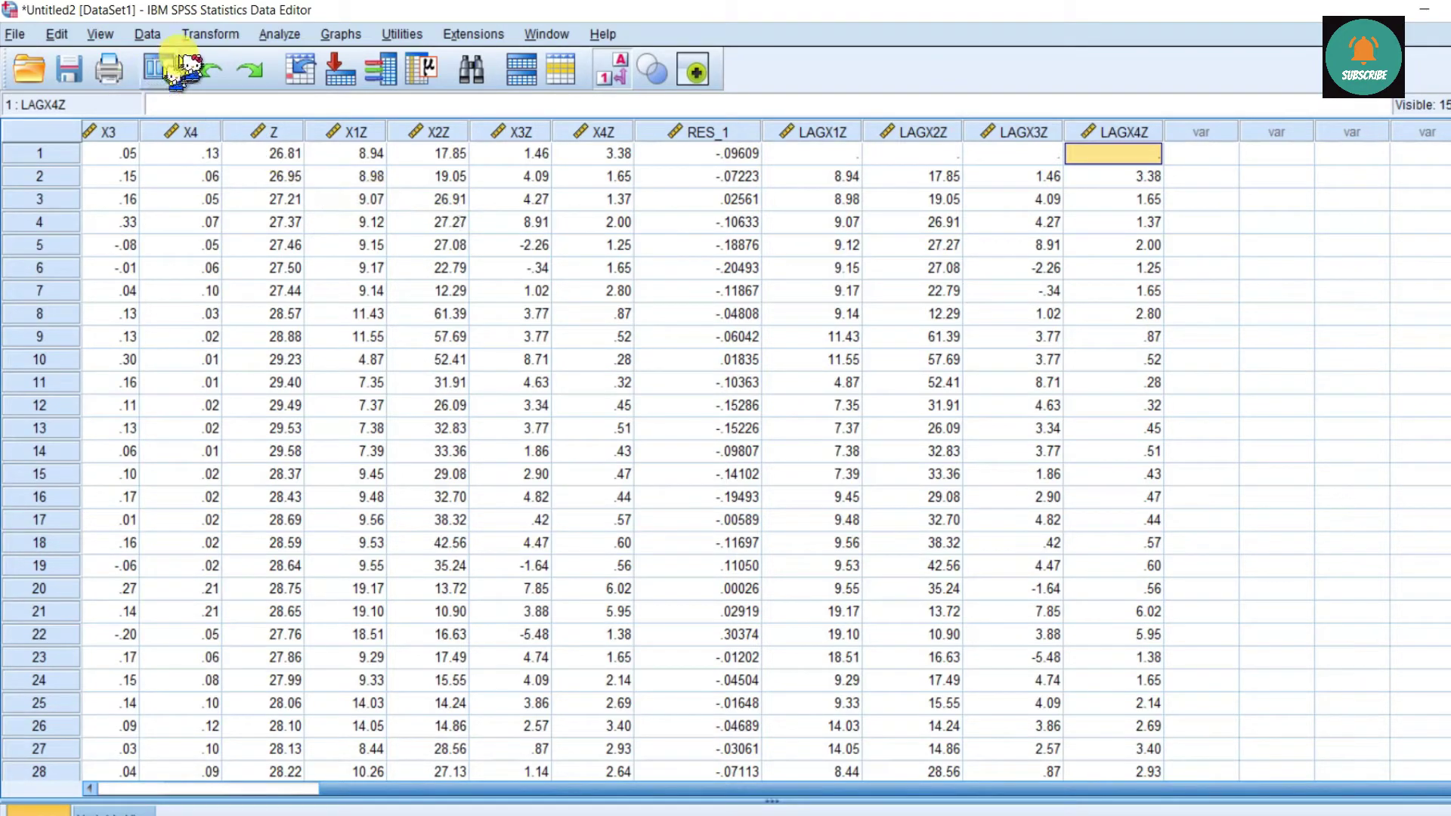
- Start a new variable computation and name the target variable dX1Z
click(206, 35)
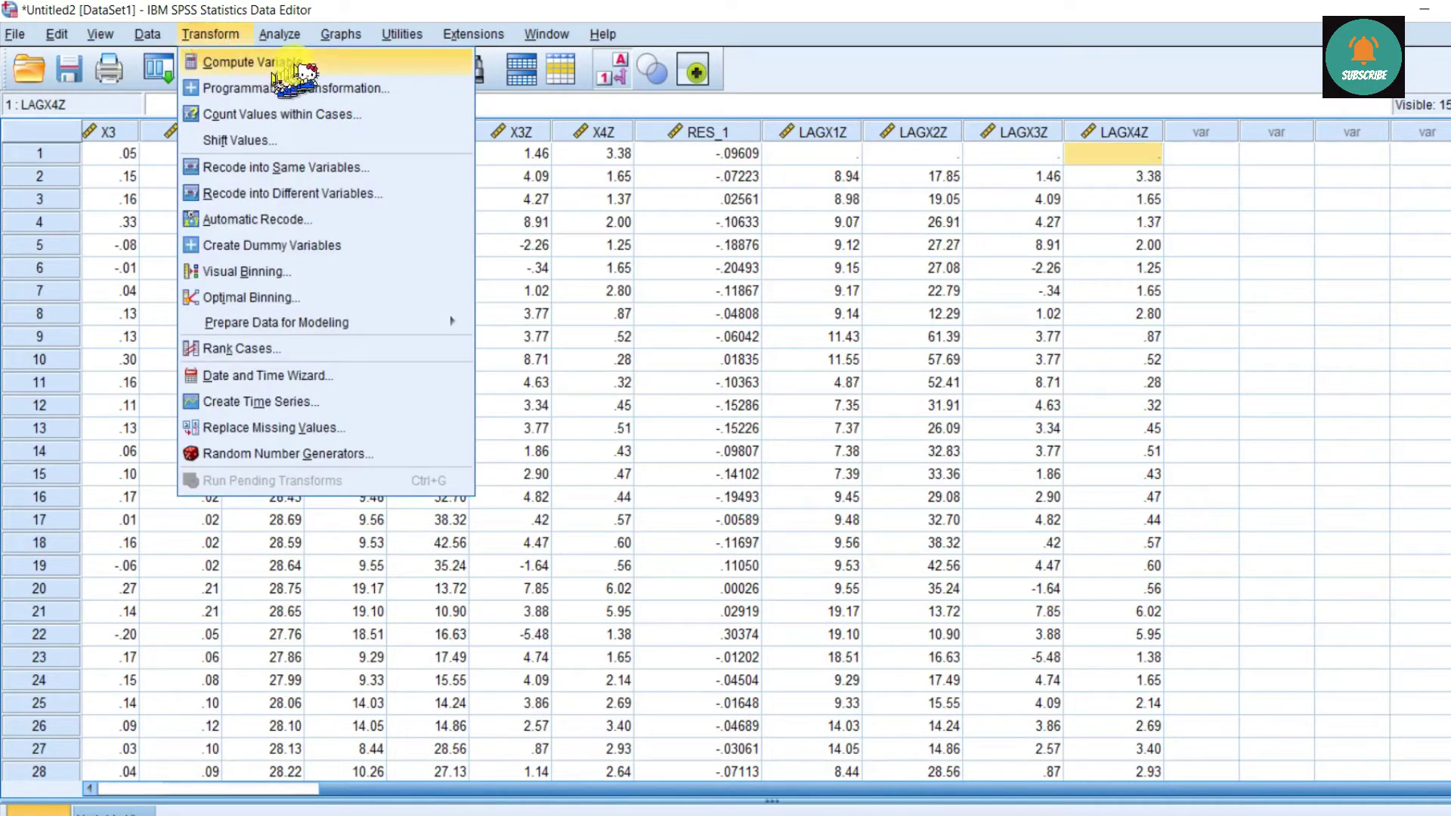
click(272, 62)
click(722, 246)
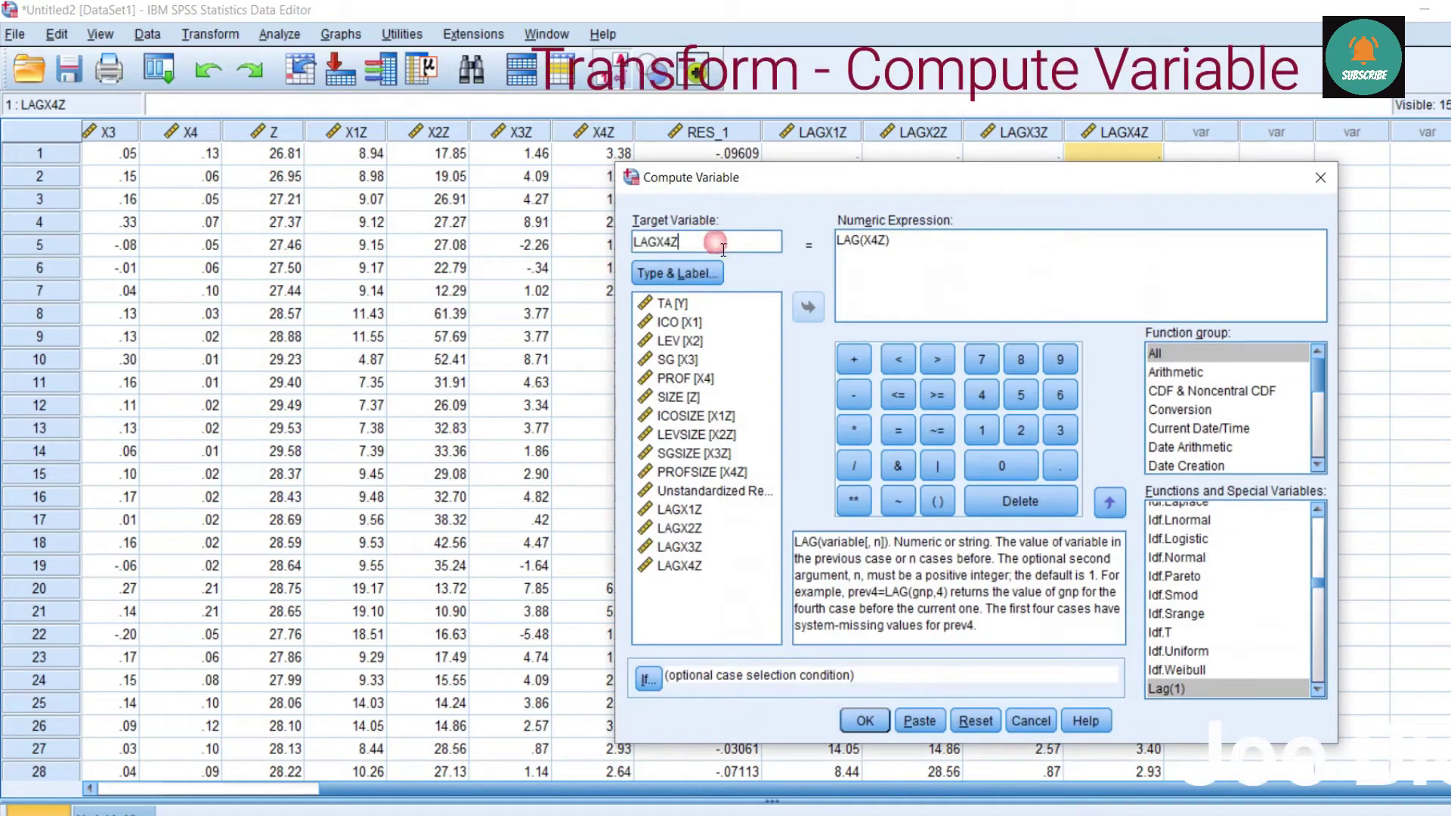
key(BackSpace)
key(BackSpace)
key(BackSpace)
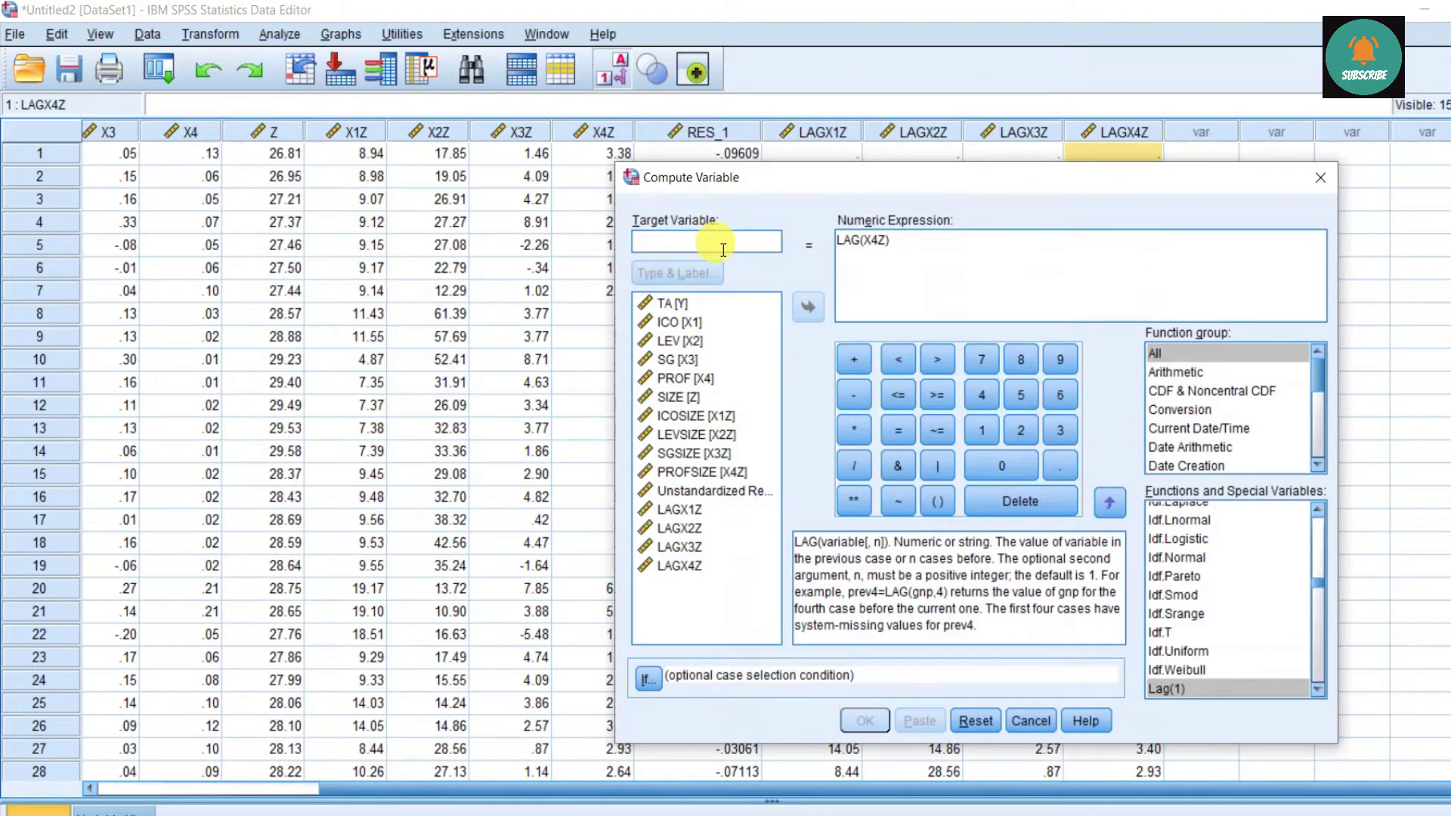
text(D)
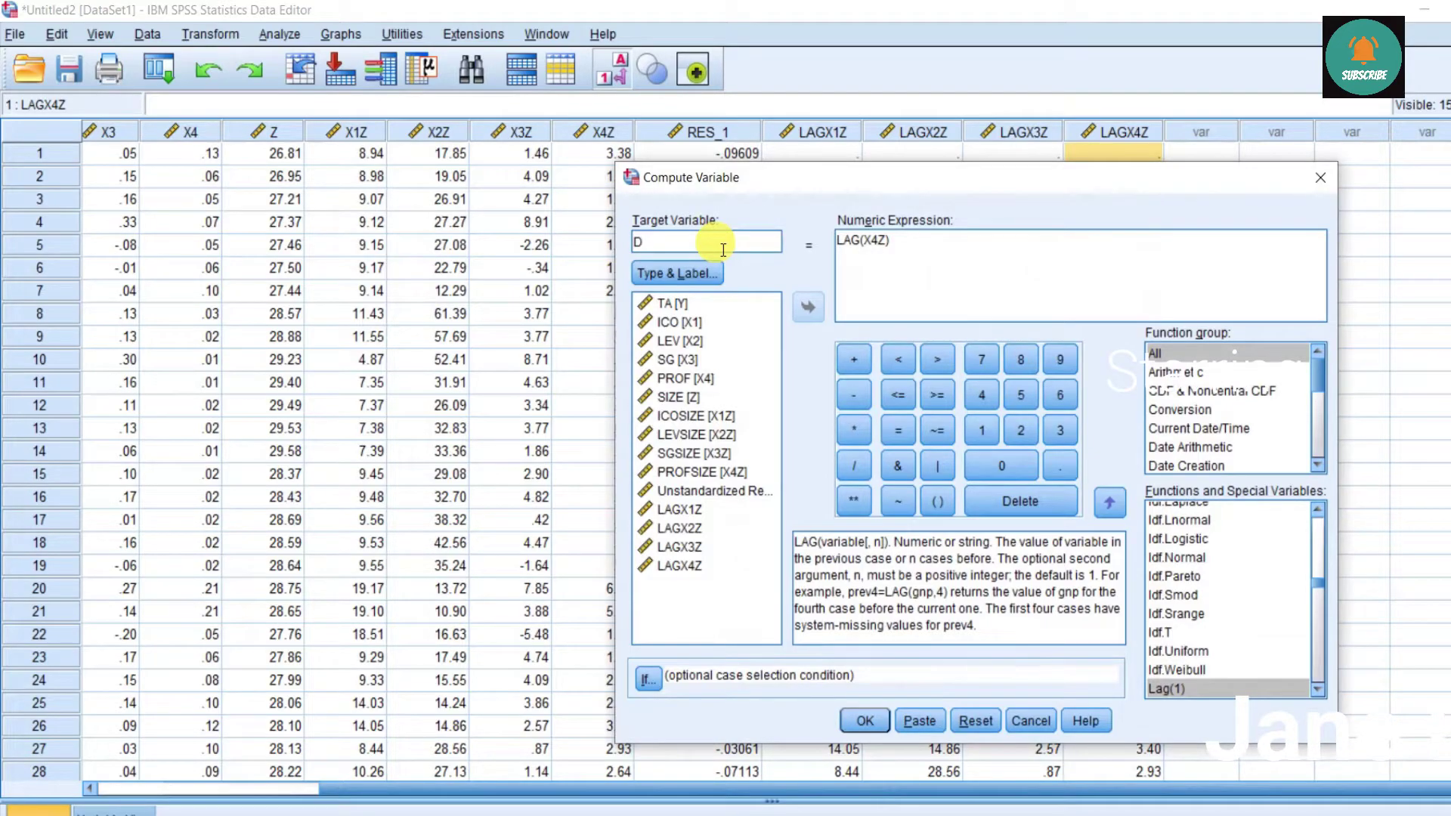
key(BackSpace)
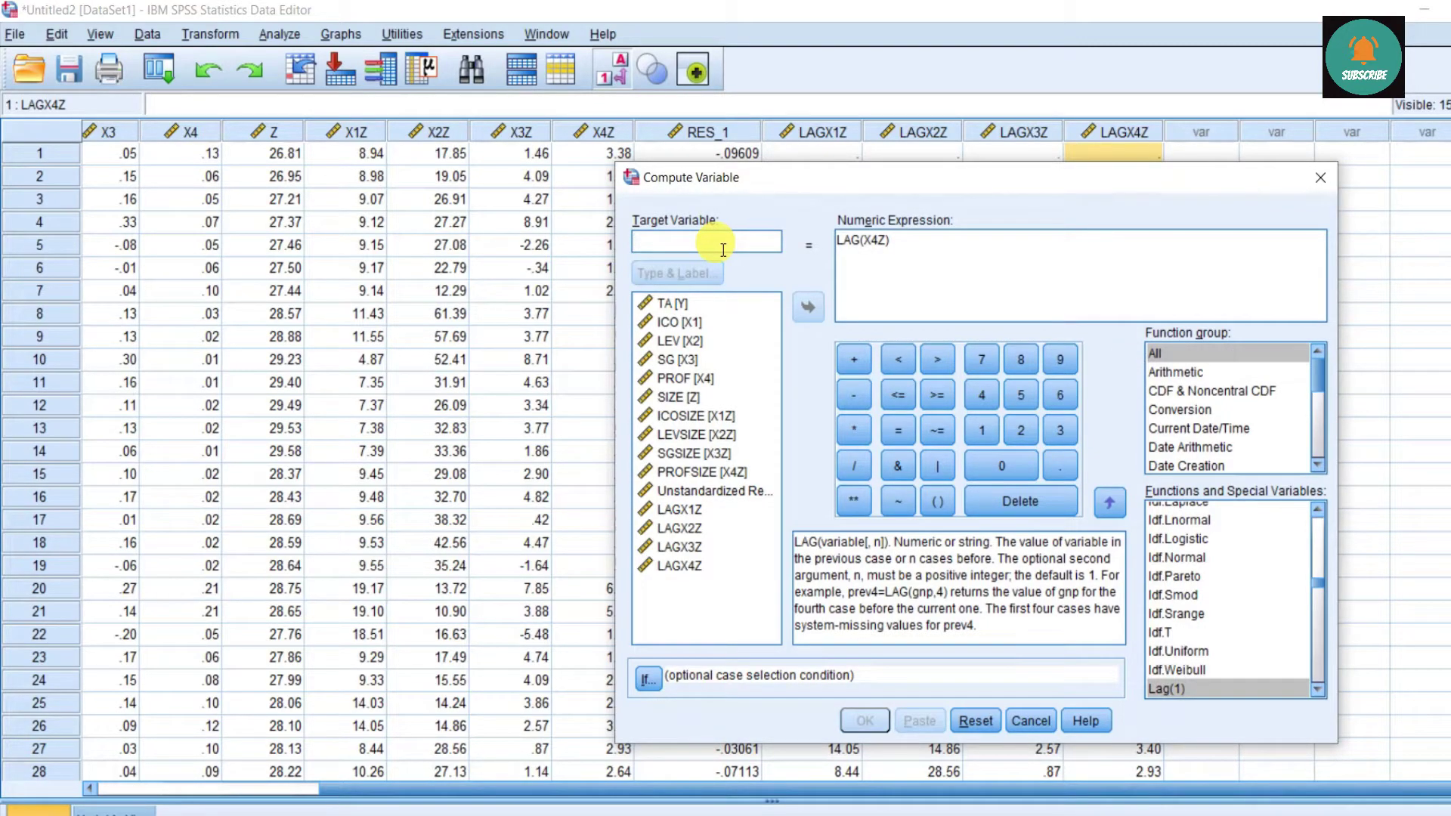
text(dx)
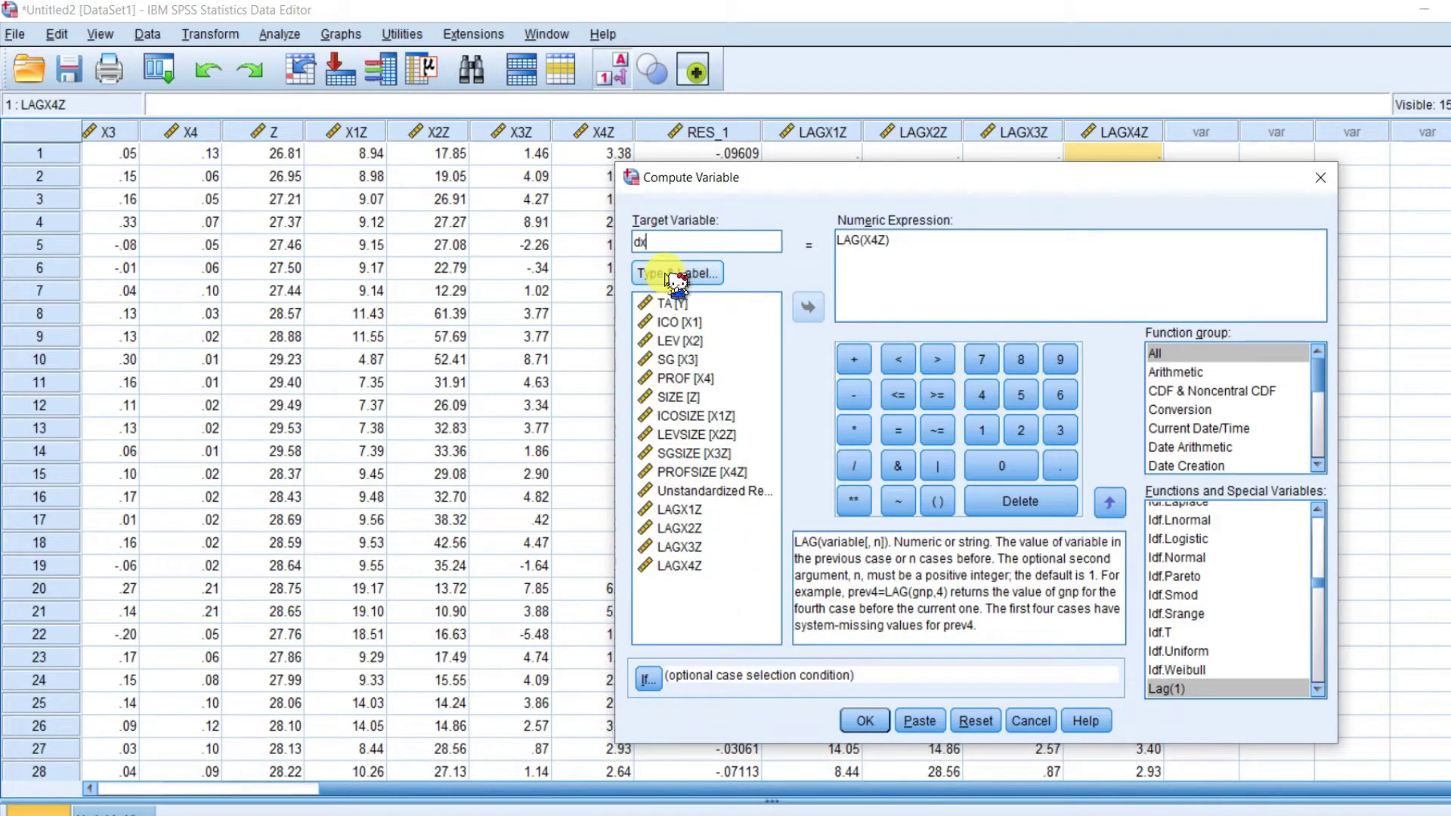
key(BackSpace)
key(Caps_Lock)
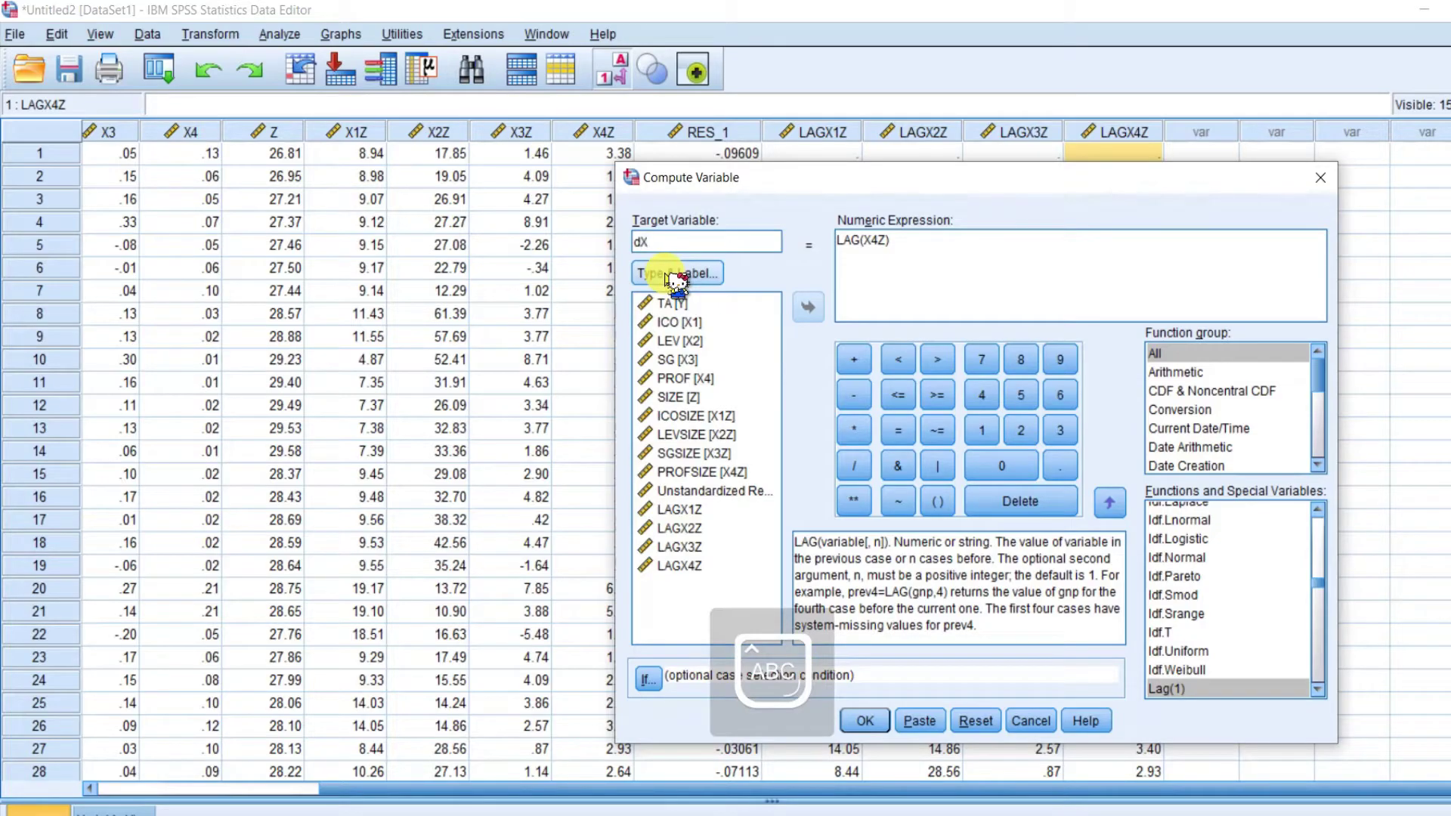
text(X1Z)
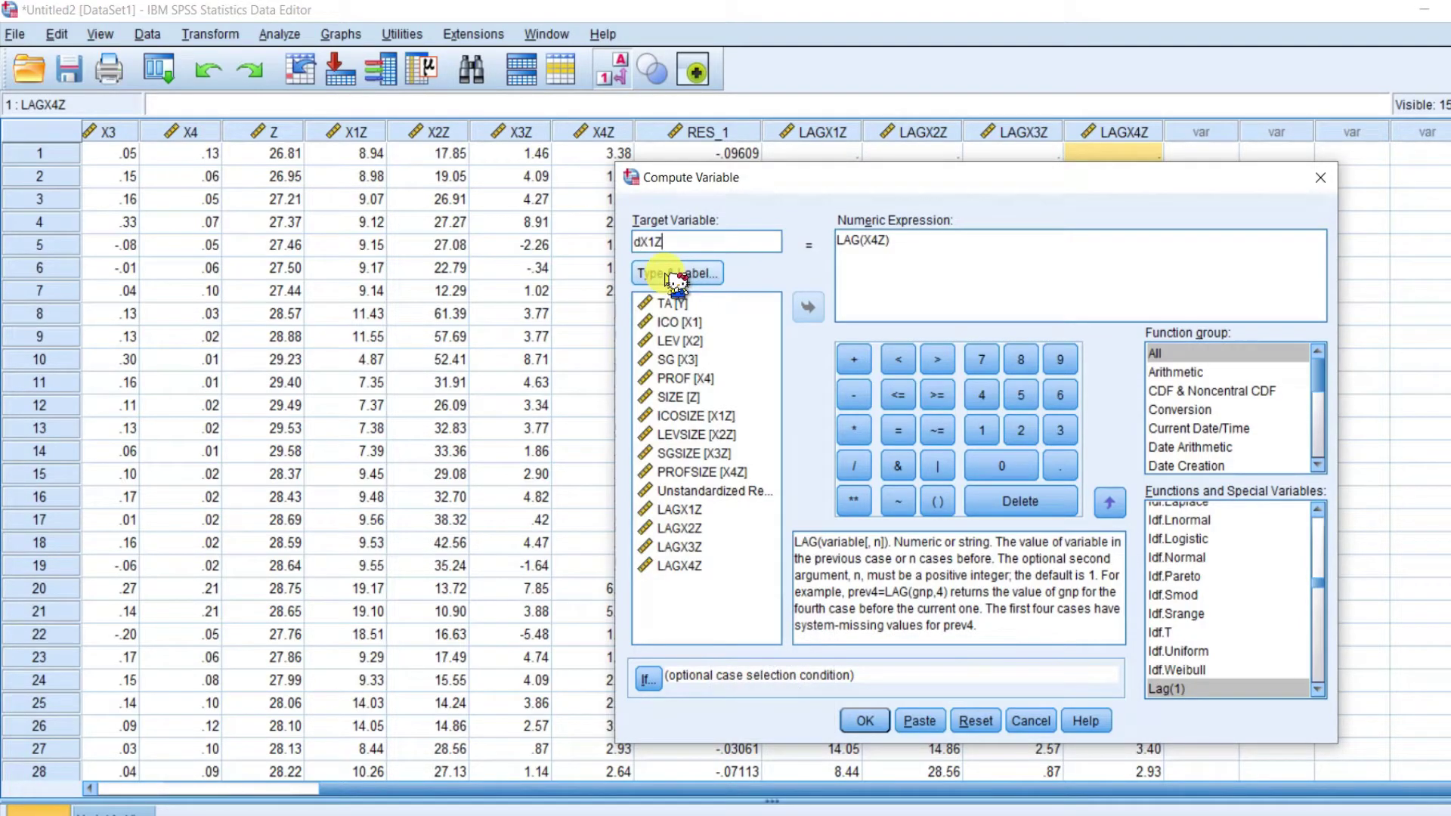
- Replace the old numeric expression with X1Z followed by a minus sign, using the ICOSIZE variable
drag(954, 242, 837, 240)
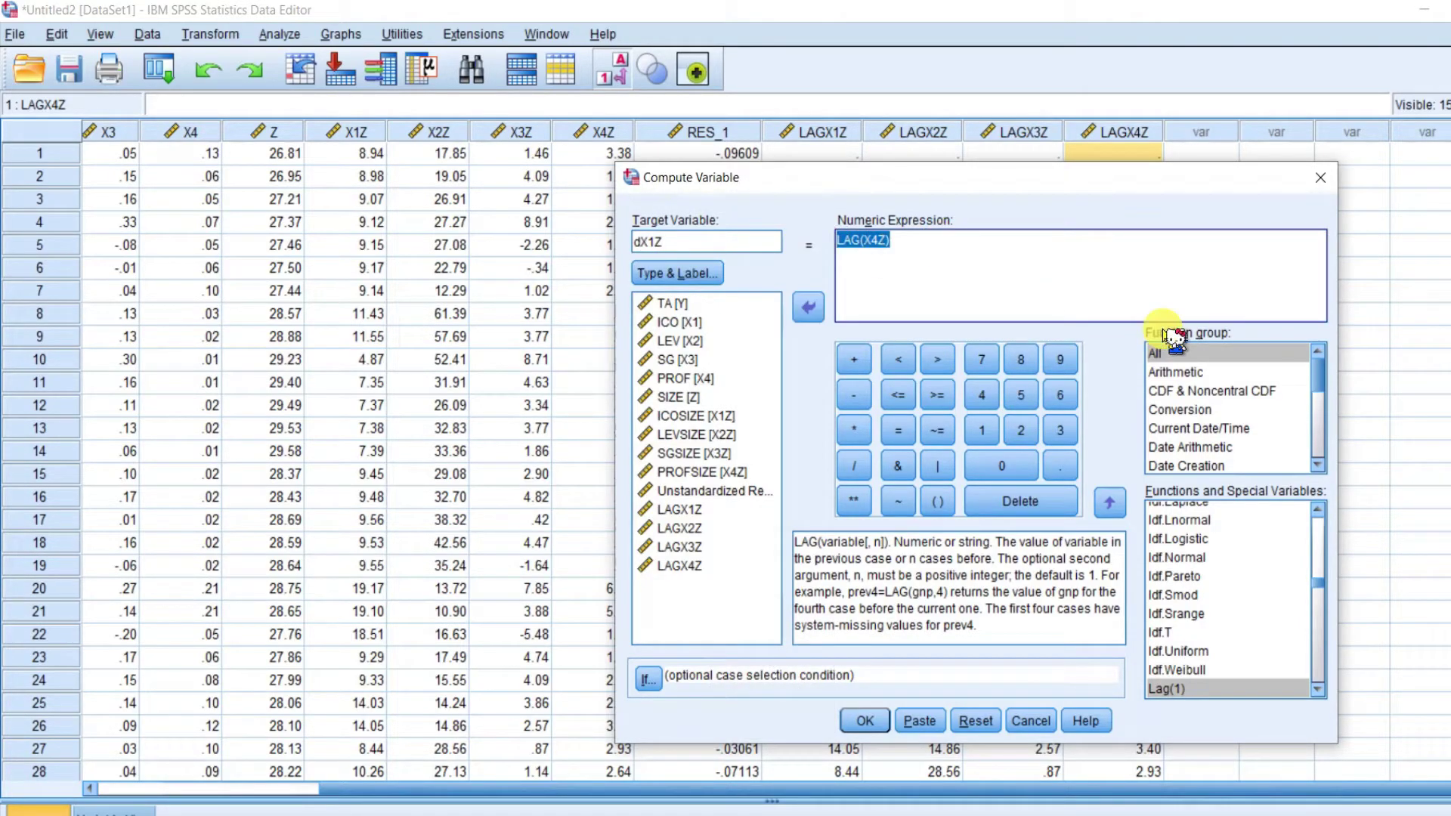
key(BackSpace)
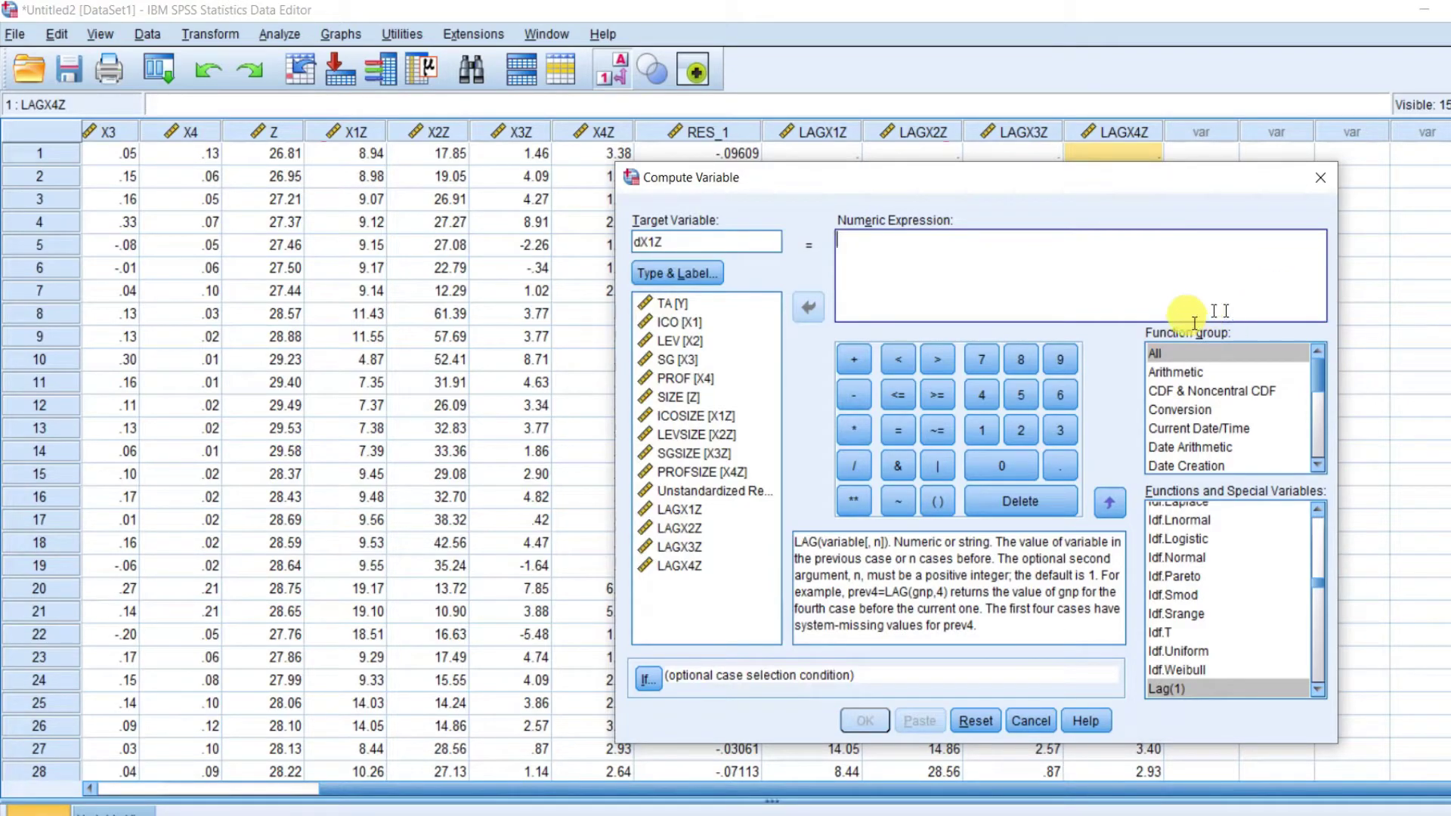
click(1180, 356)
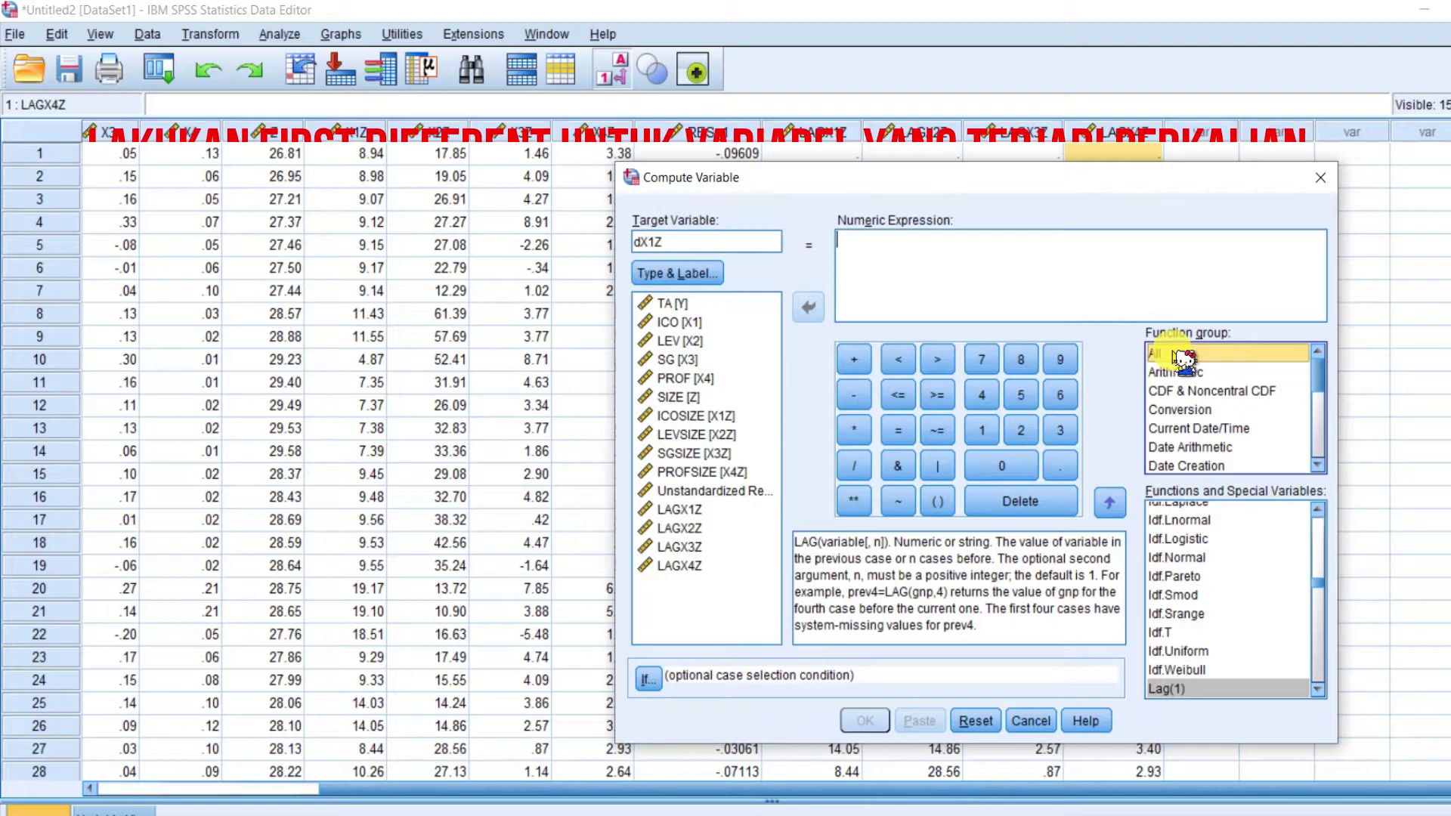
click(913, 250)
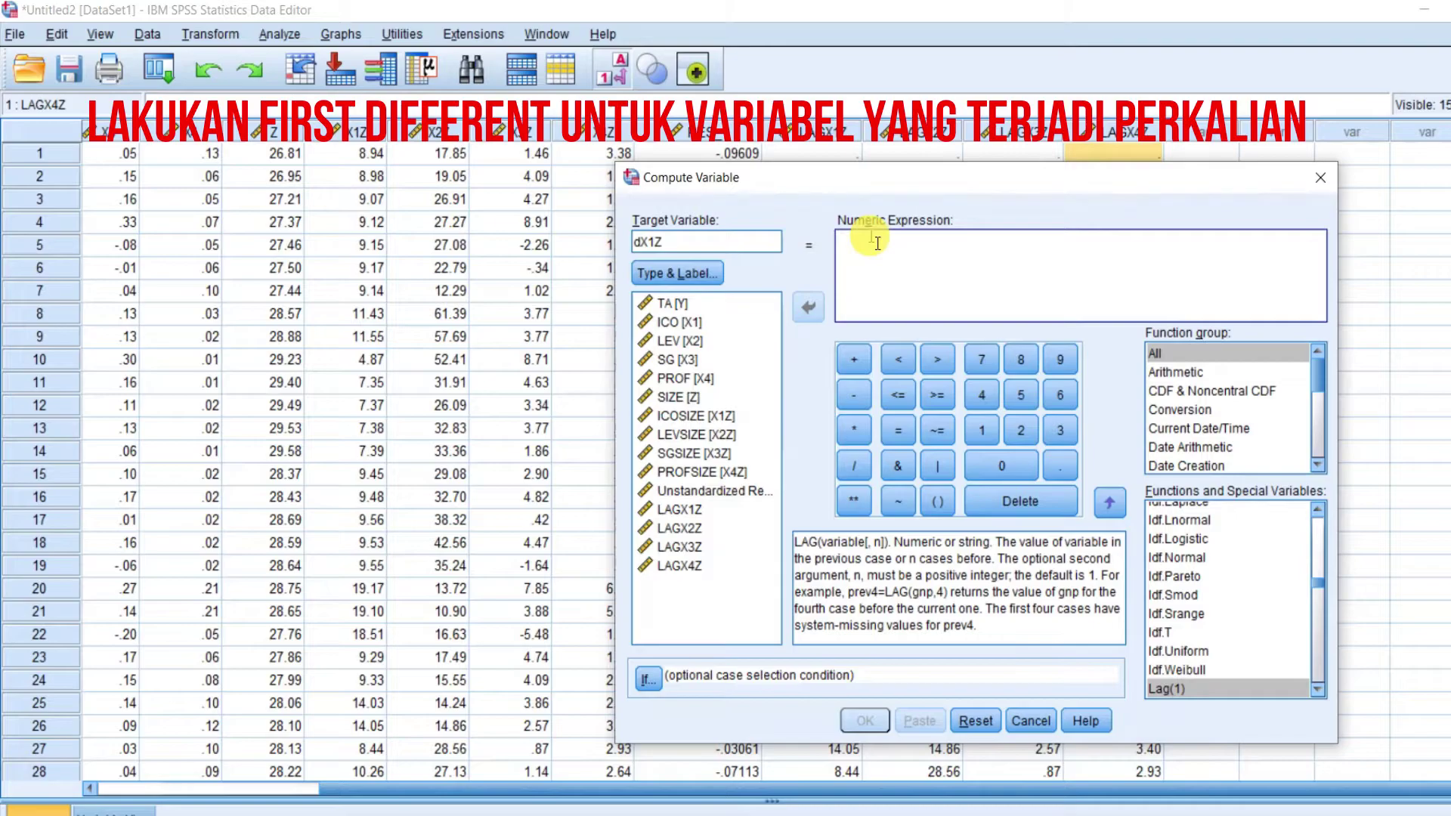
click(714, 418)
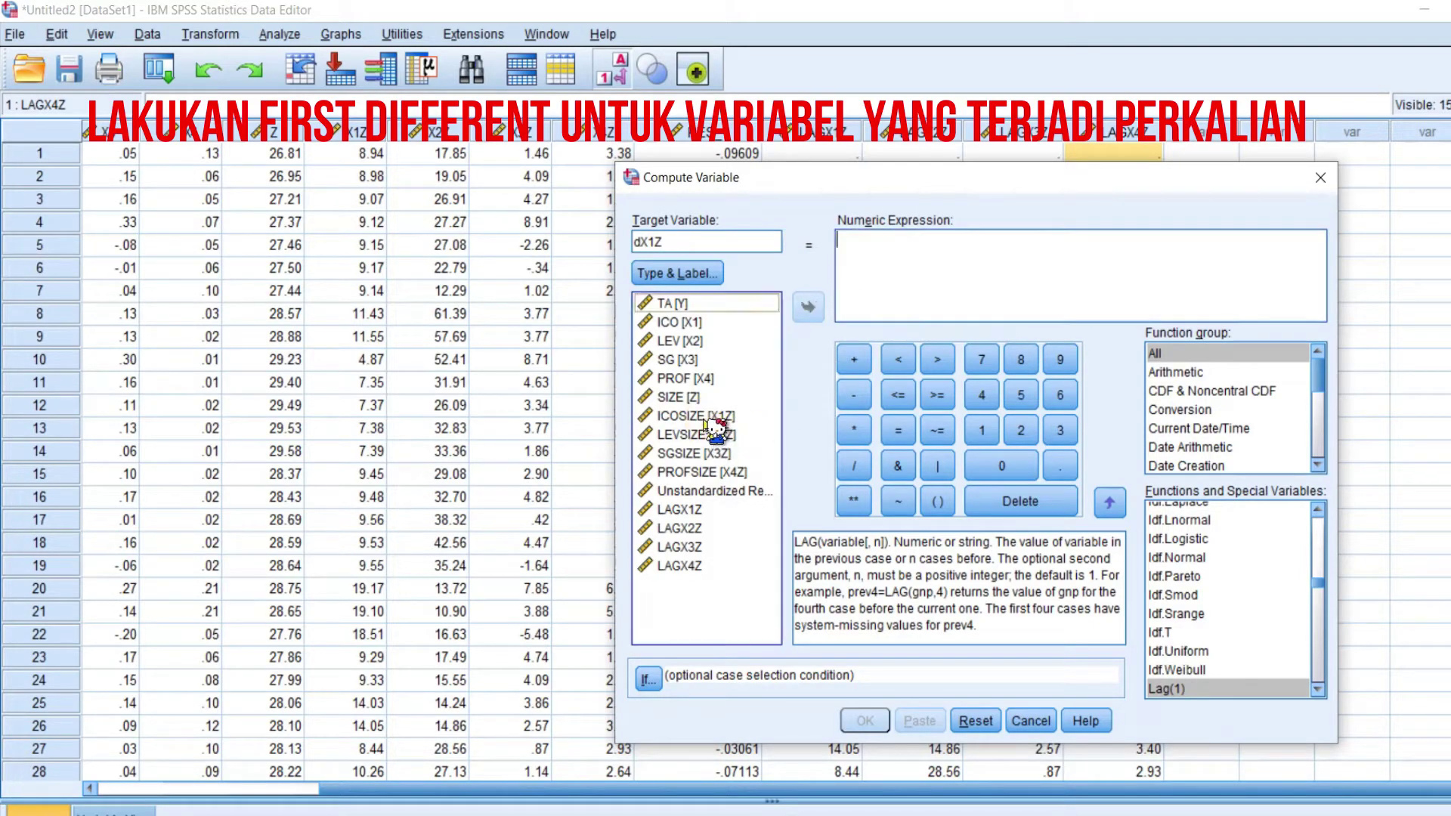
click(807, 305)
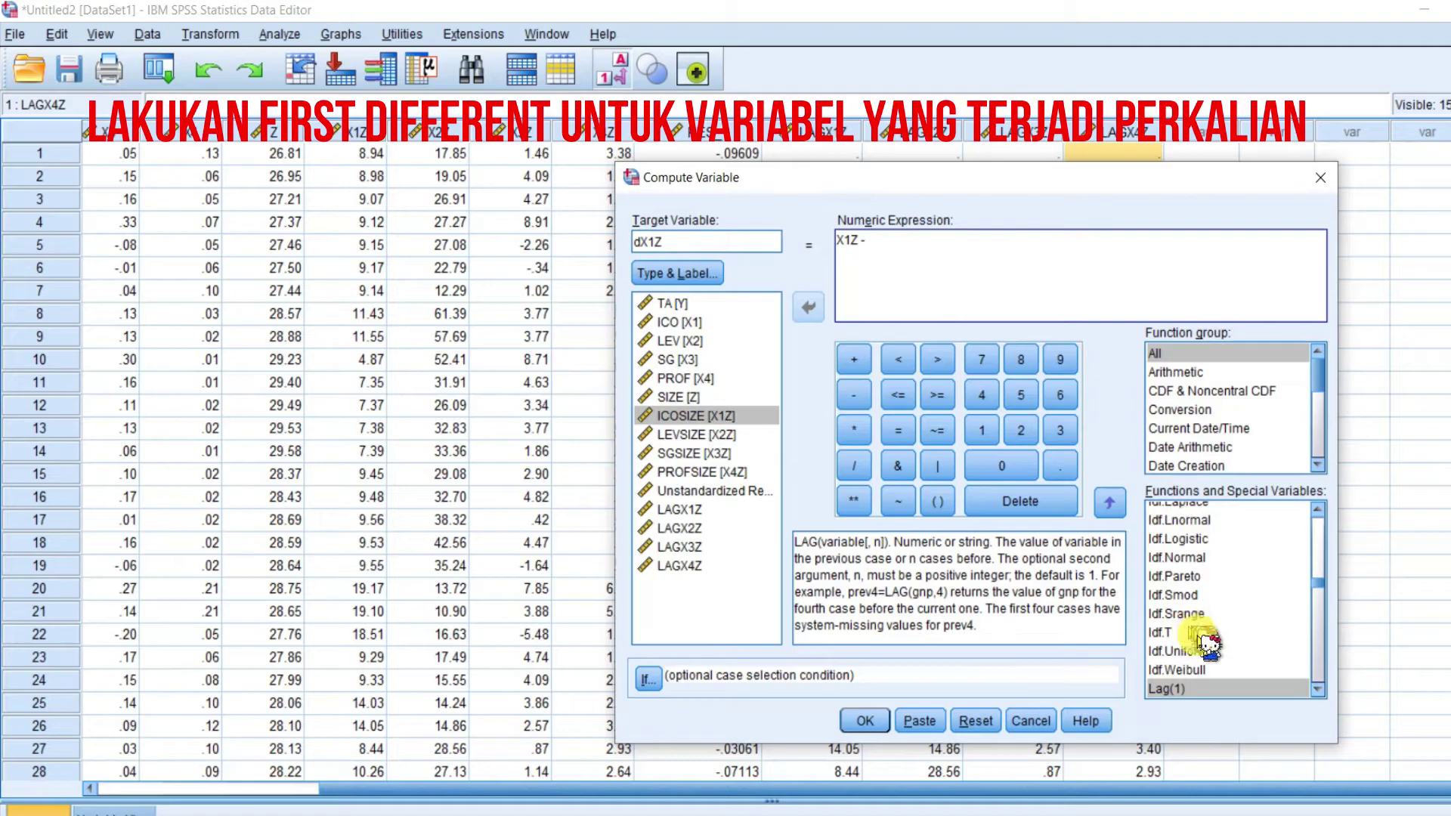
click(1179, 689)
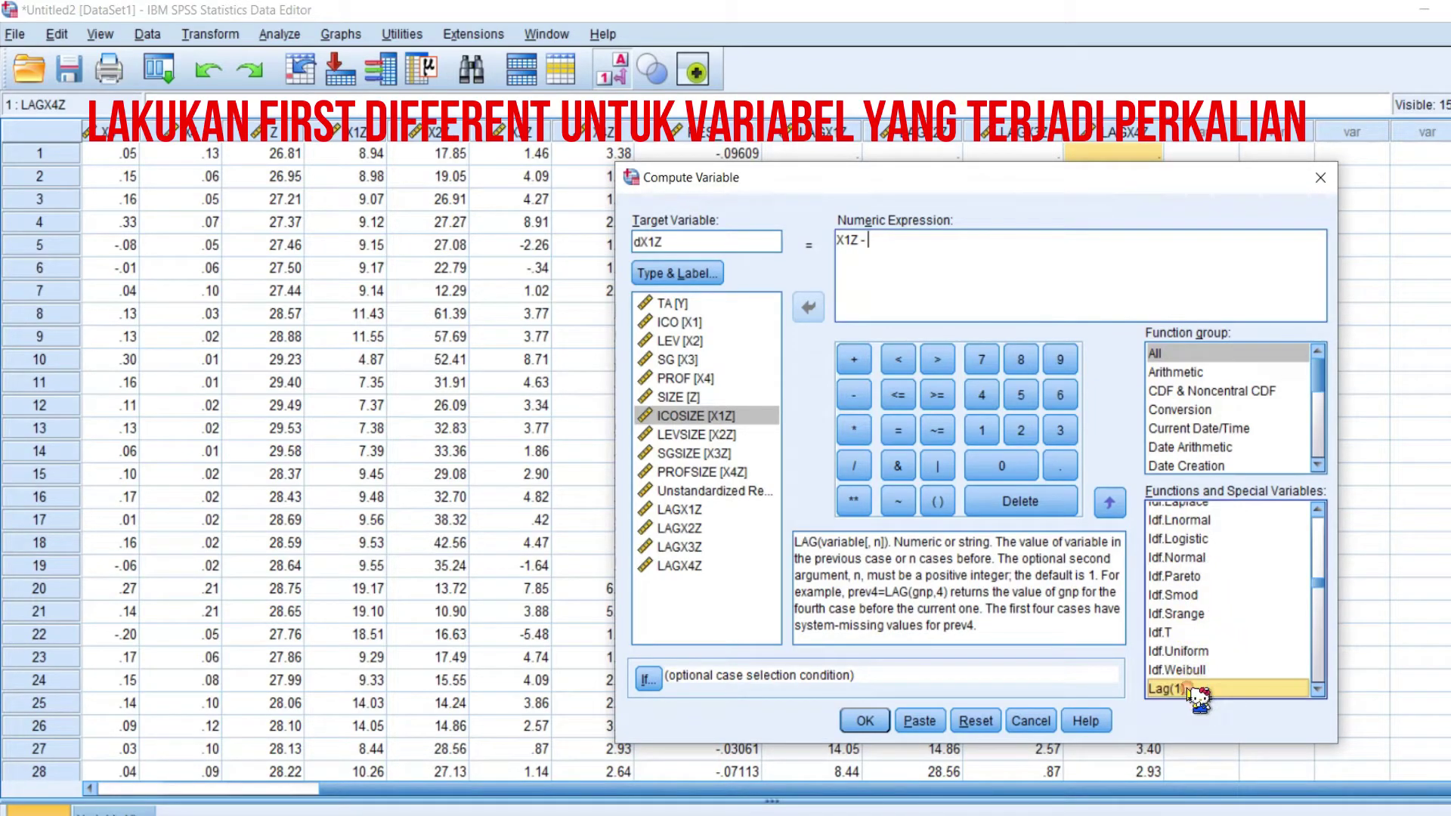
click(1109, 503)
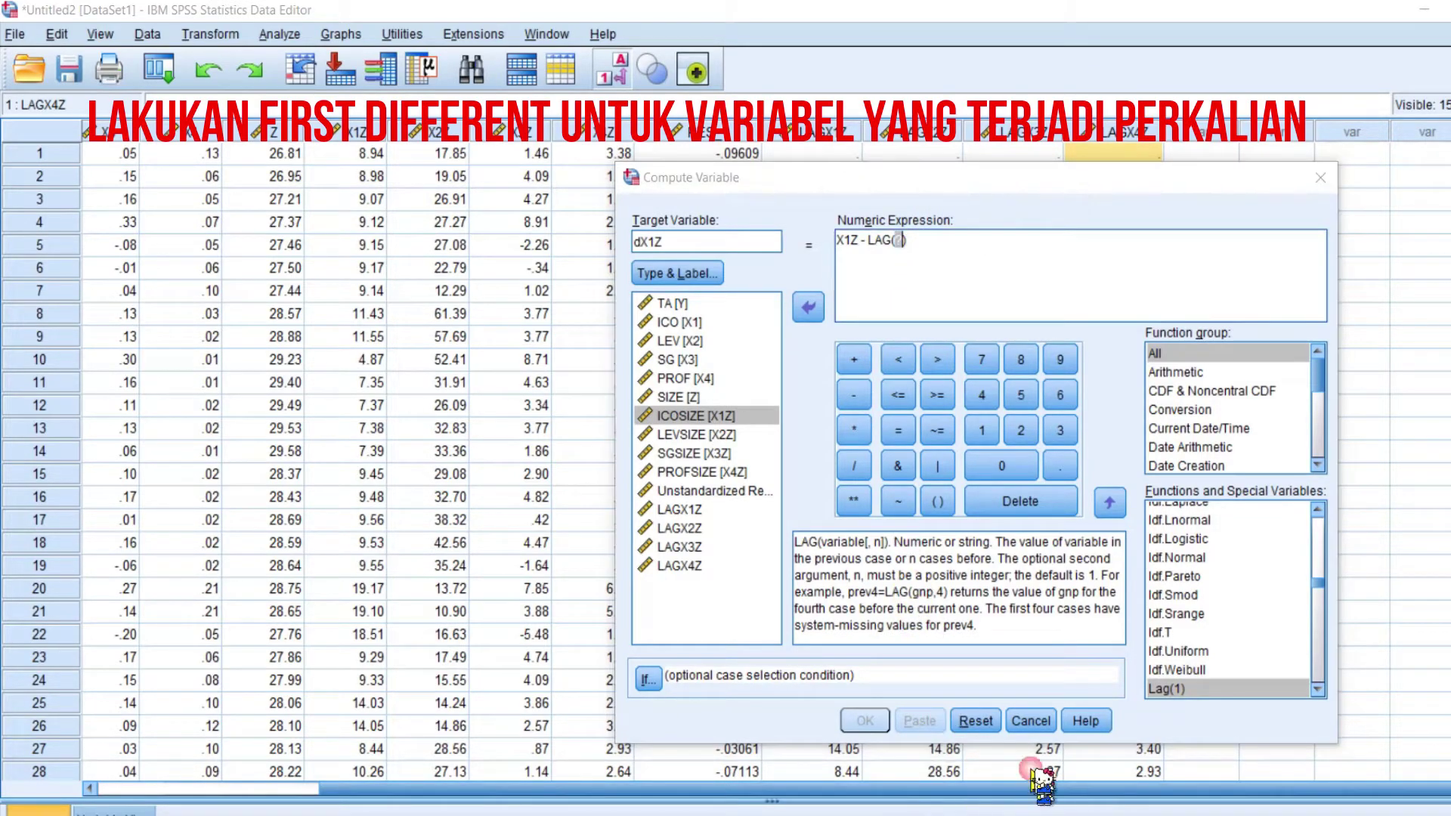
click(920, 243)
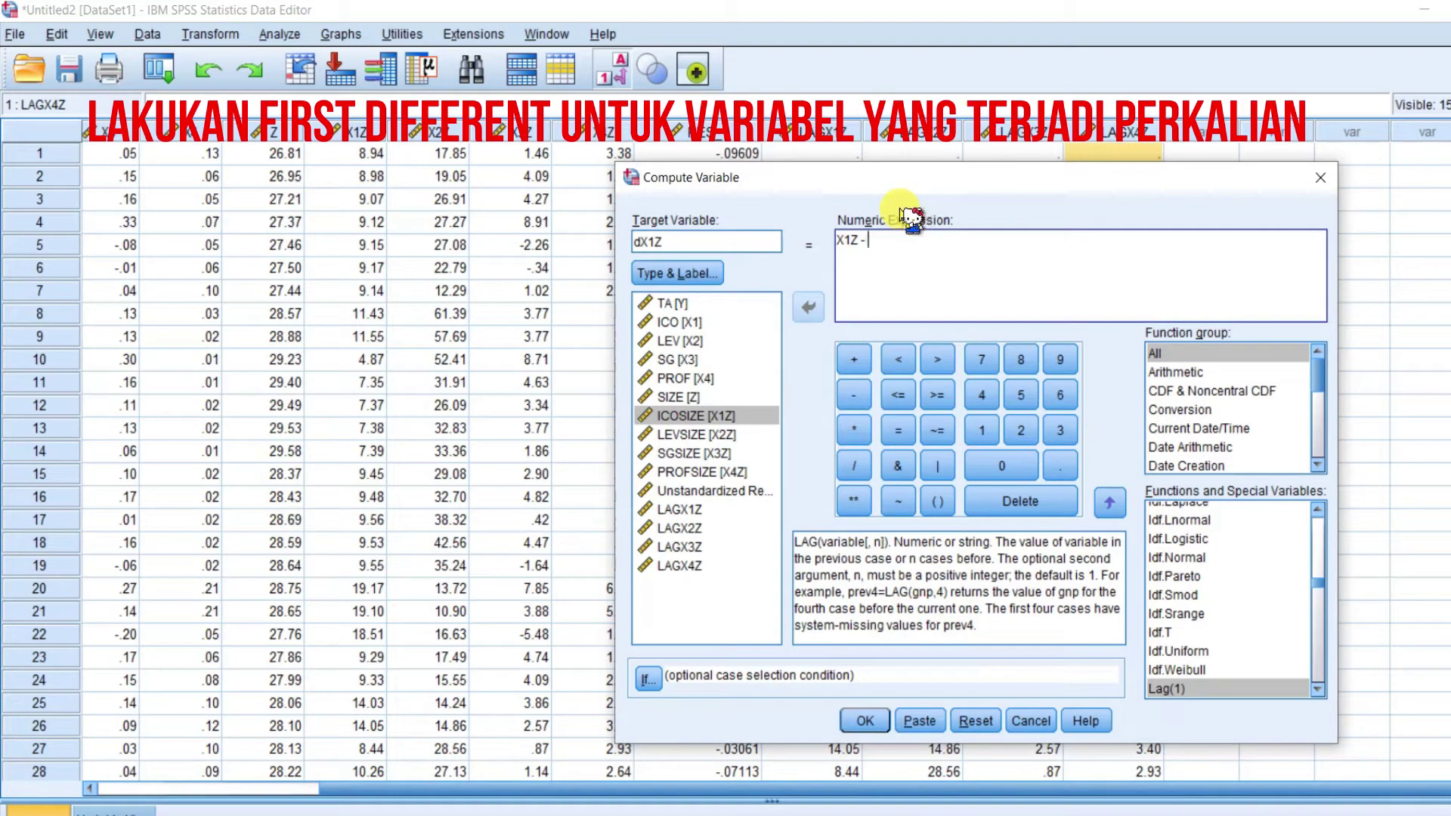
- Complete the expression as X1Z - LAGX1Z, run the computation and check its entry in the output log
click(685, 512)
click(686, 511)
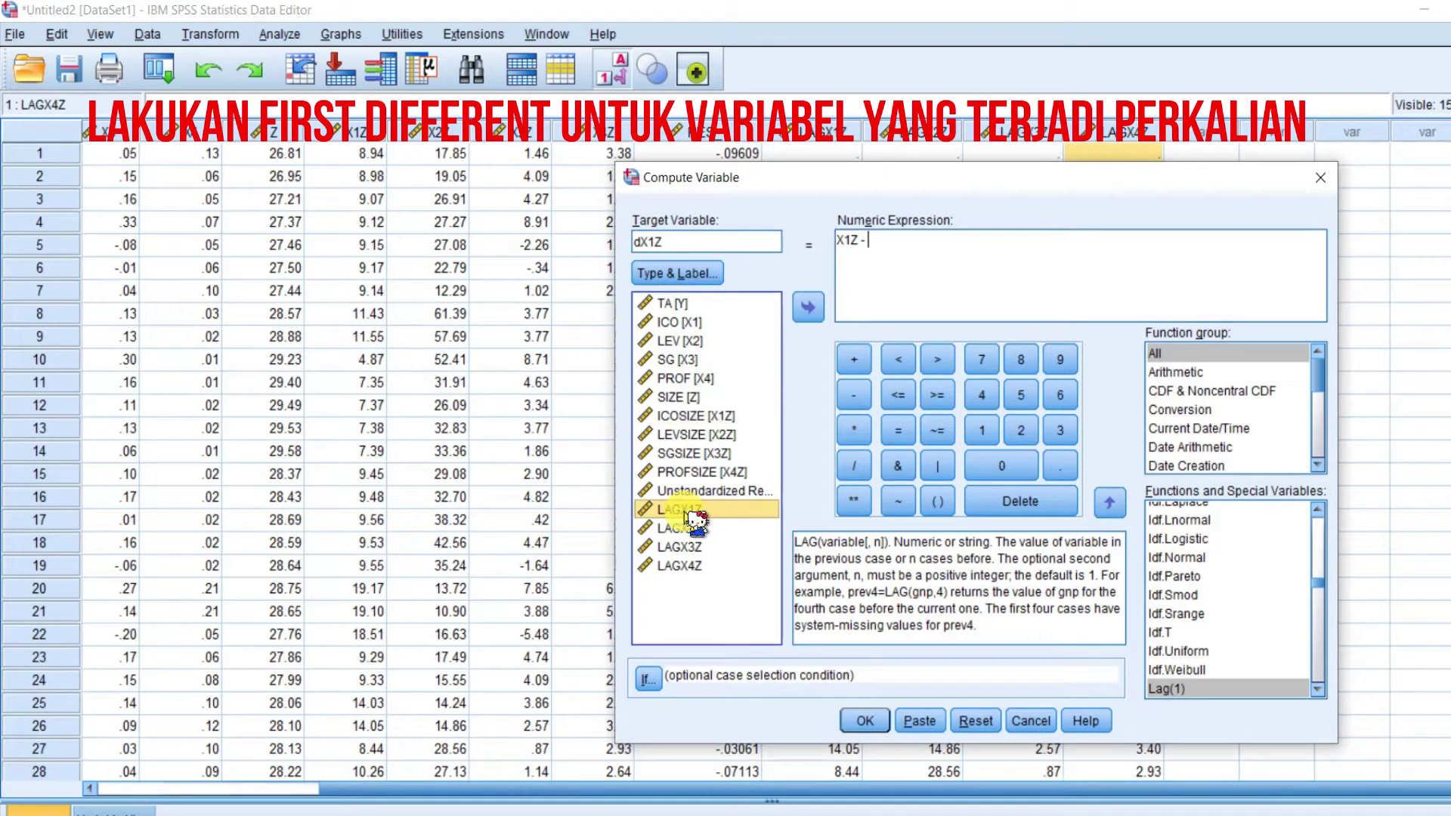
click(808, 307)
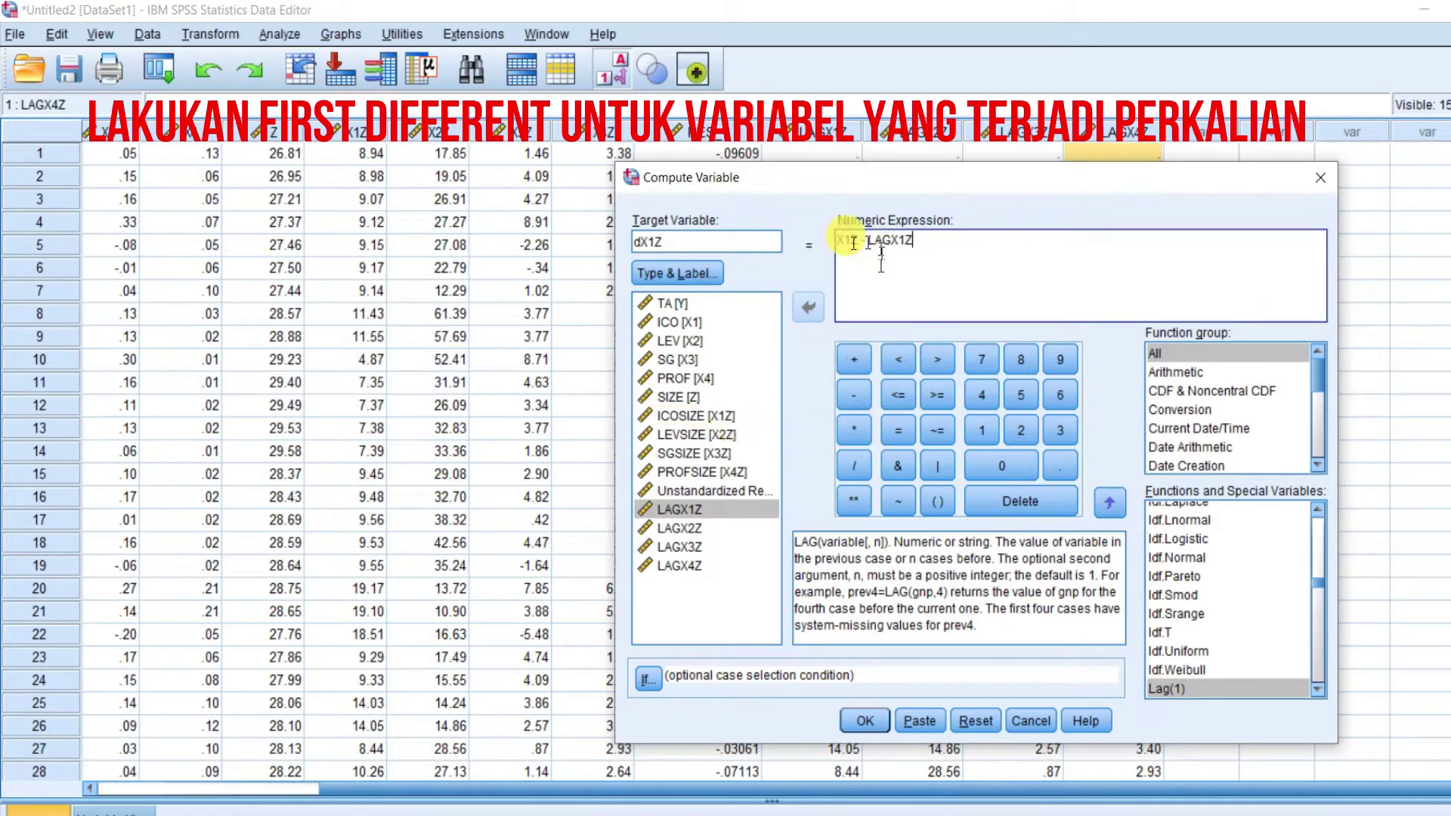
click(653, 250)
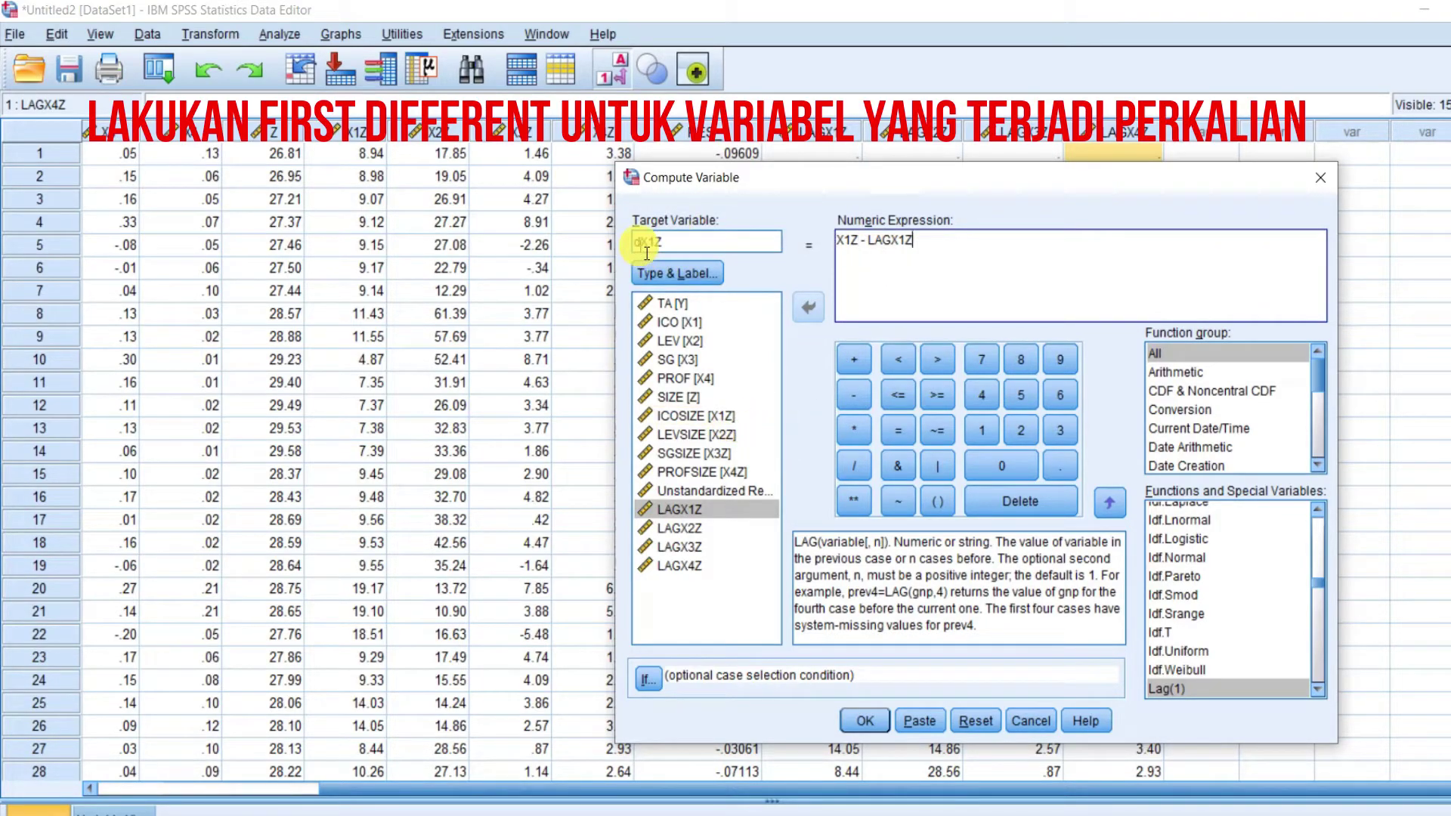
click(891, 266)
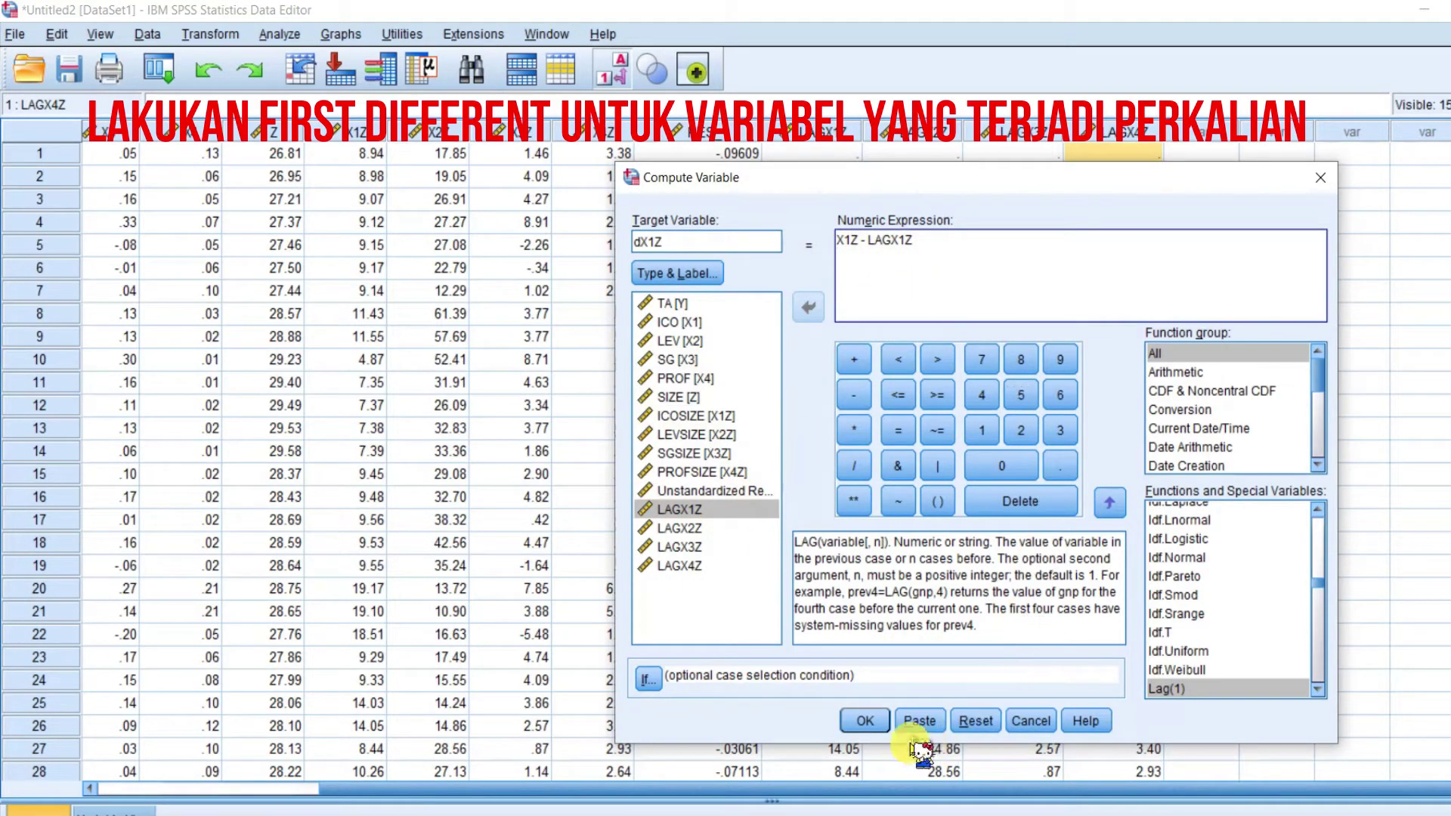
click(868, 724)
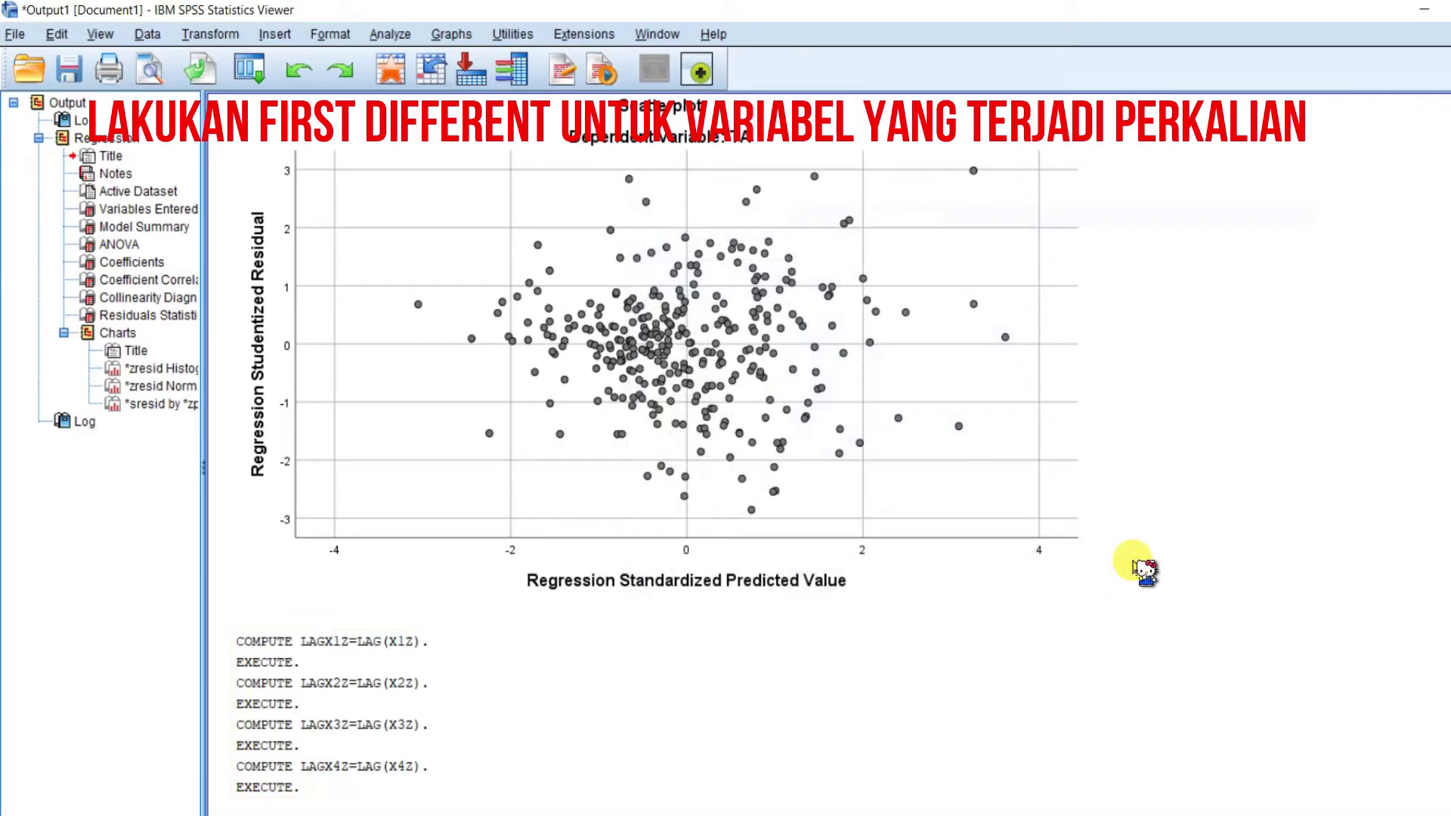
click(661, 557)
scroll(667, 560, down, 1)
click(600, 605)
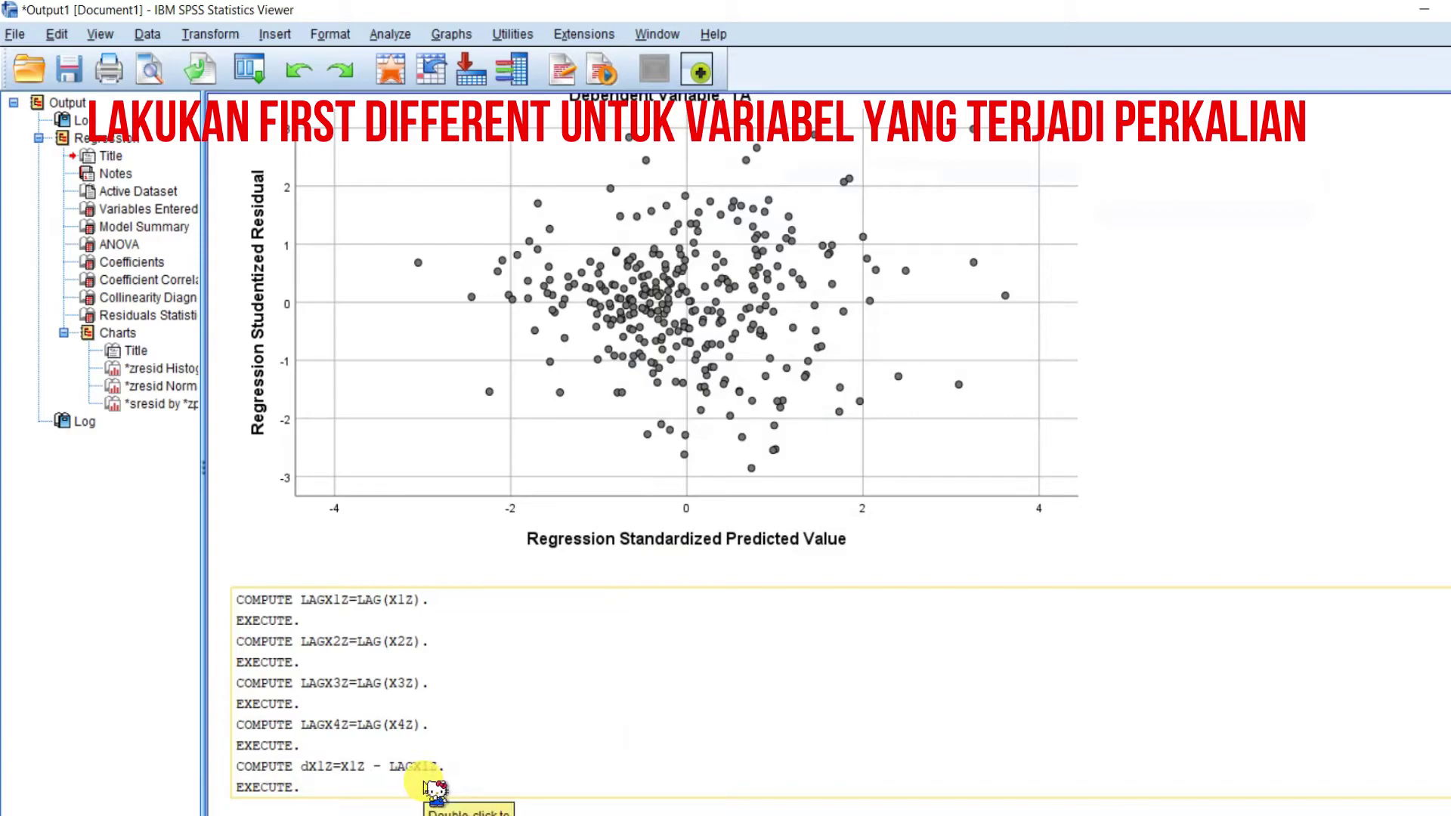
- Start a new variable computation with target variable dX2Z and replace X1Z in the expression with LEVSIZE (X2Z)
click(234, 36)
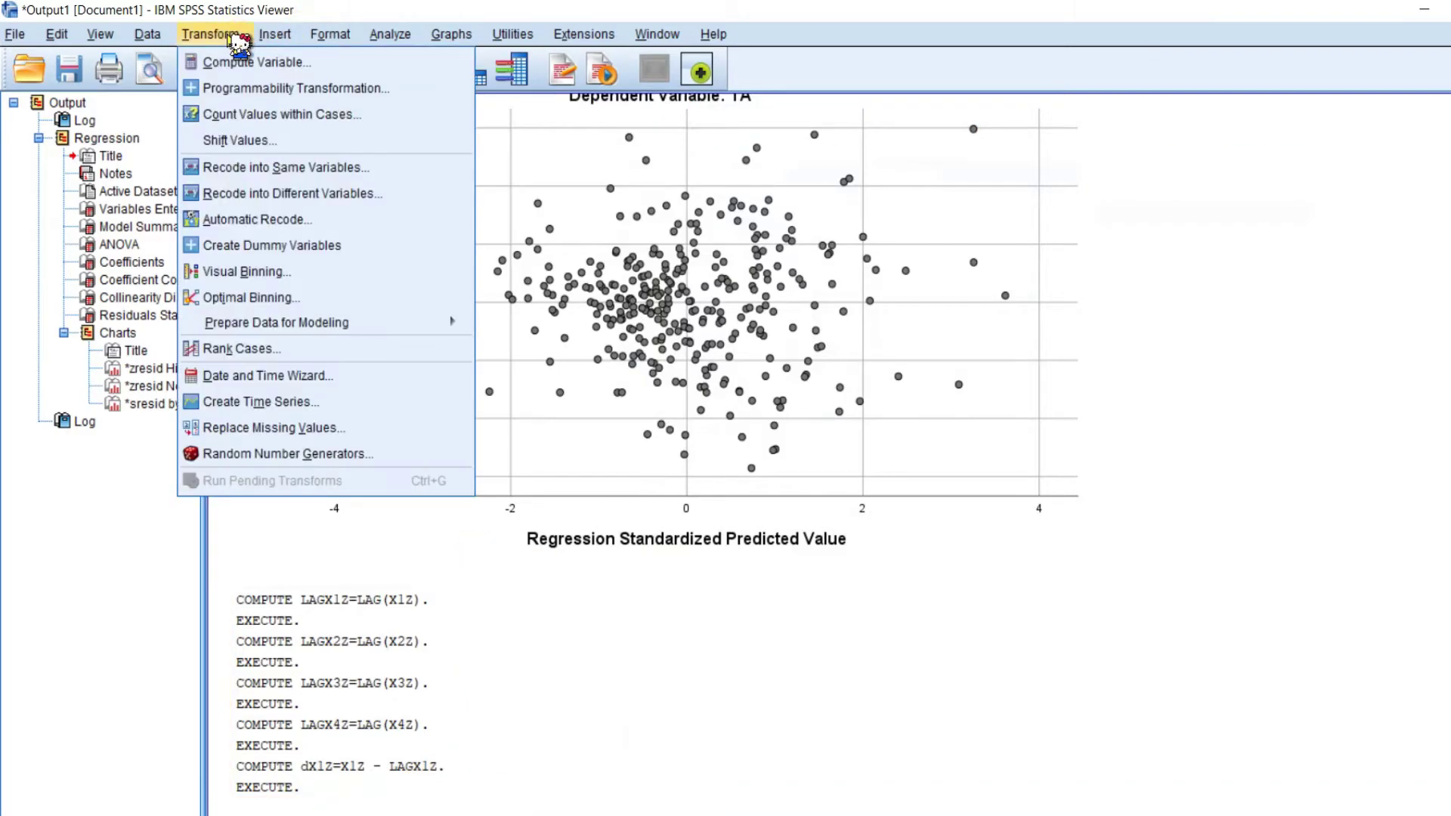
click(275, 61)
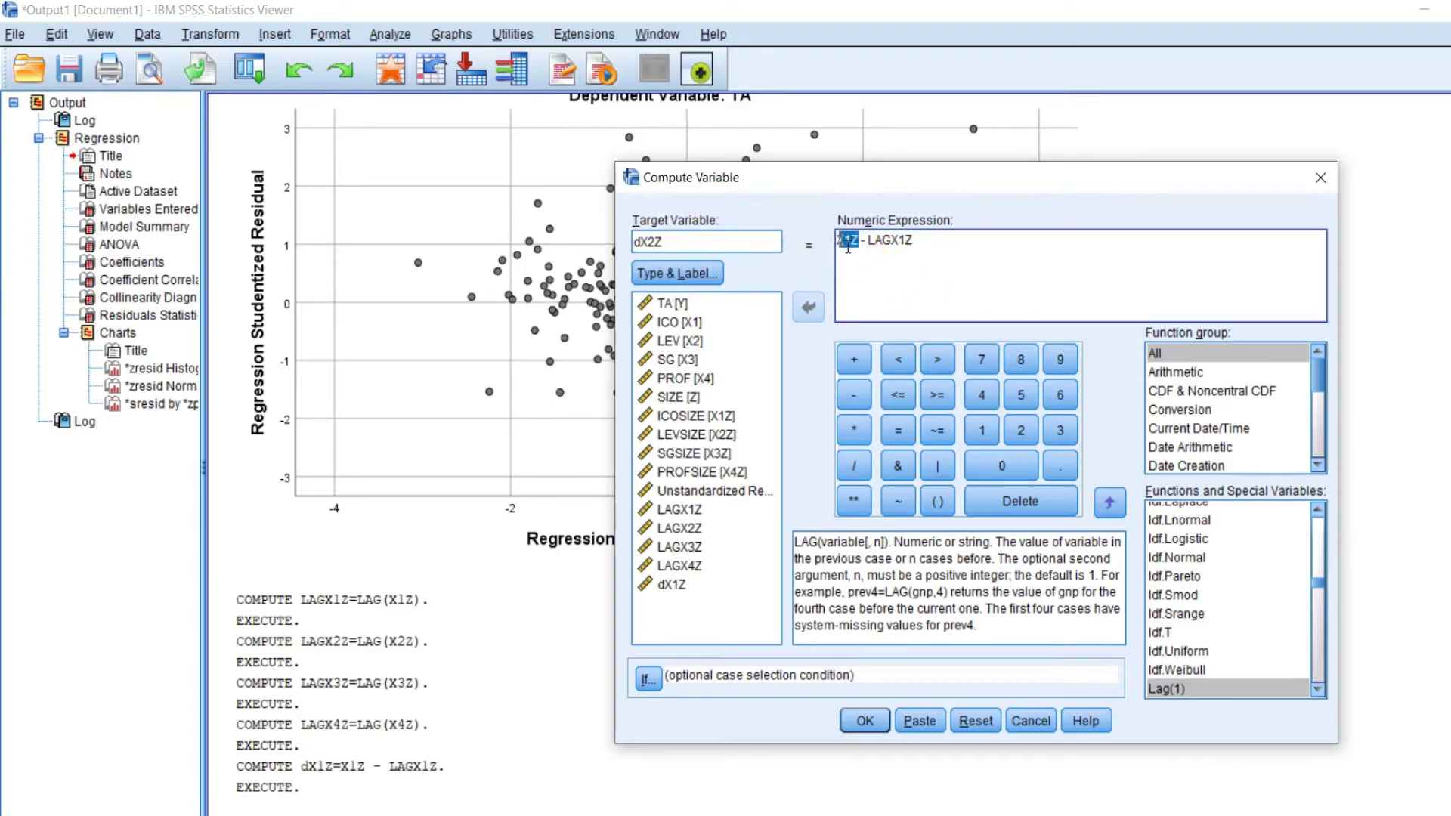
click(890, 267)
key(BackSpace)
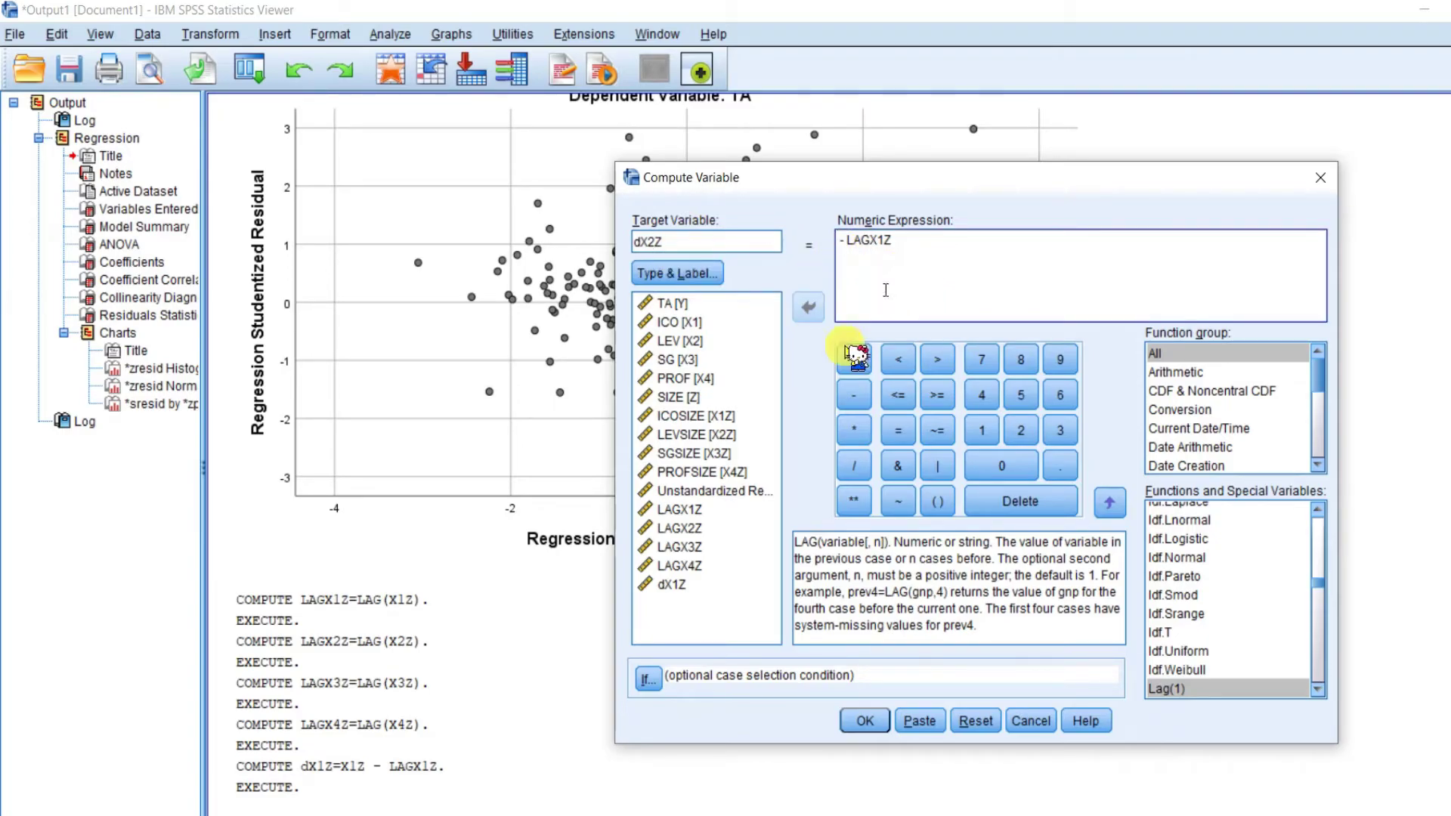
click(710, 442)
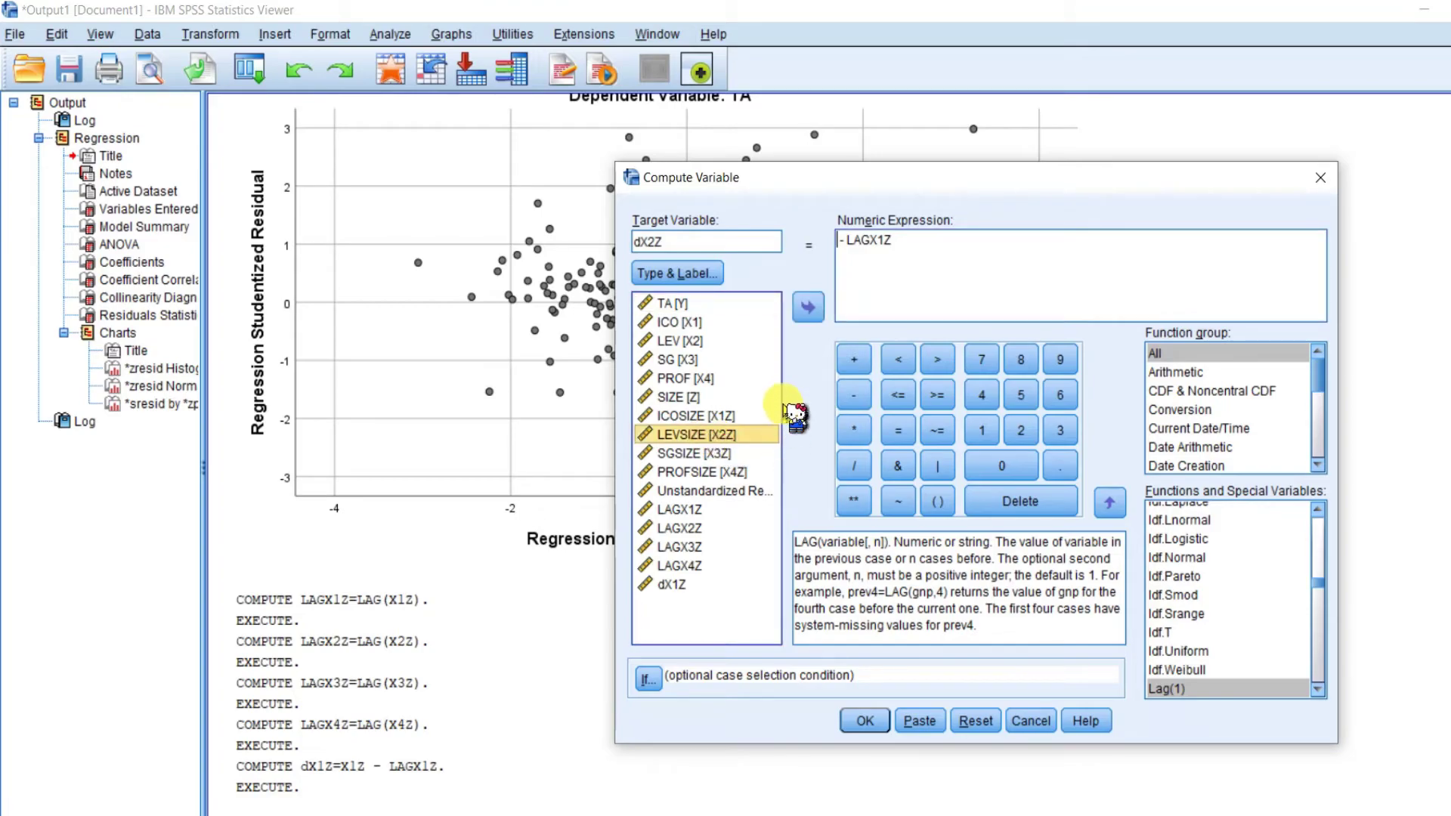
click(808, 311)
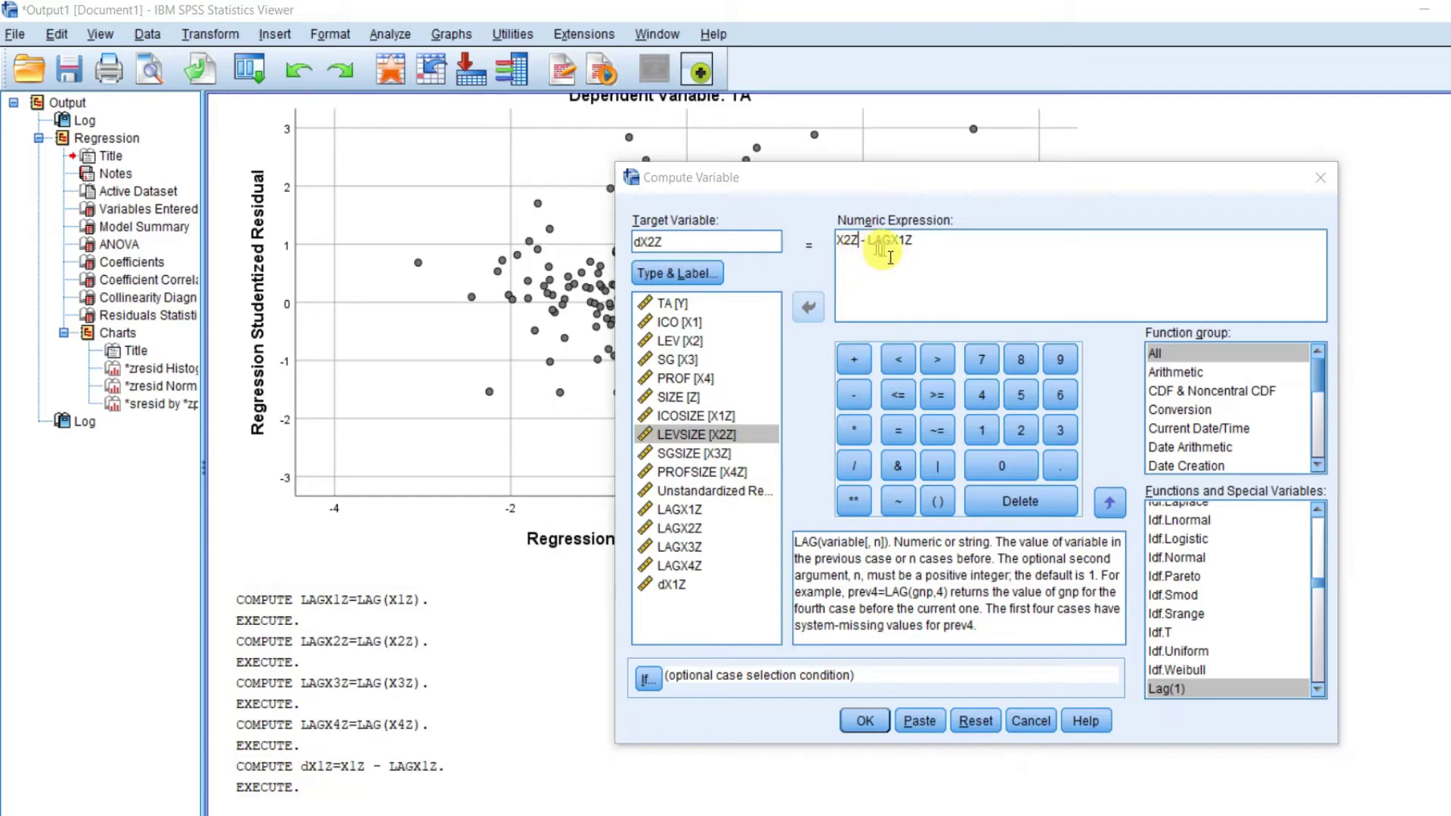
- Replace the lagged term so the expression reads X2Z - LAGX2Z, and run the computation
click(923, 246)
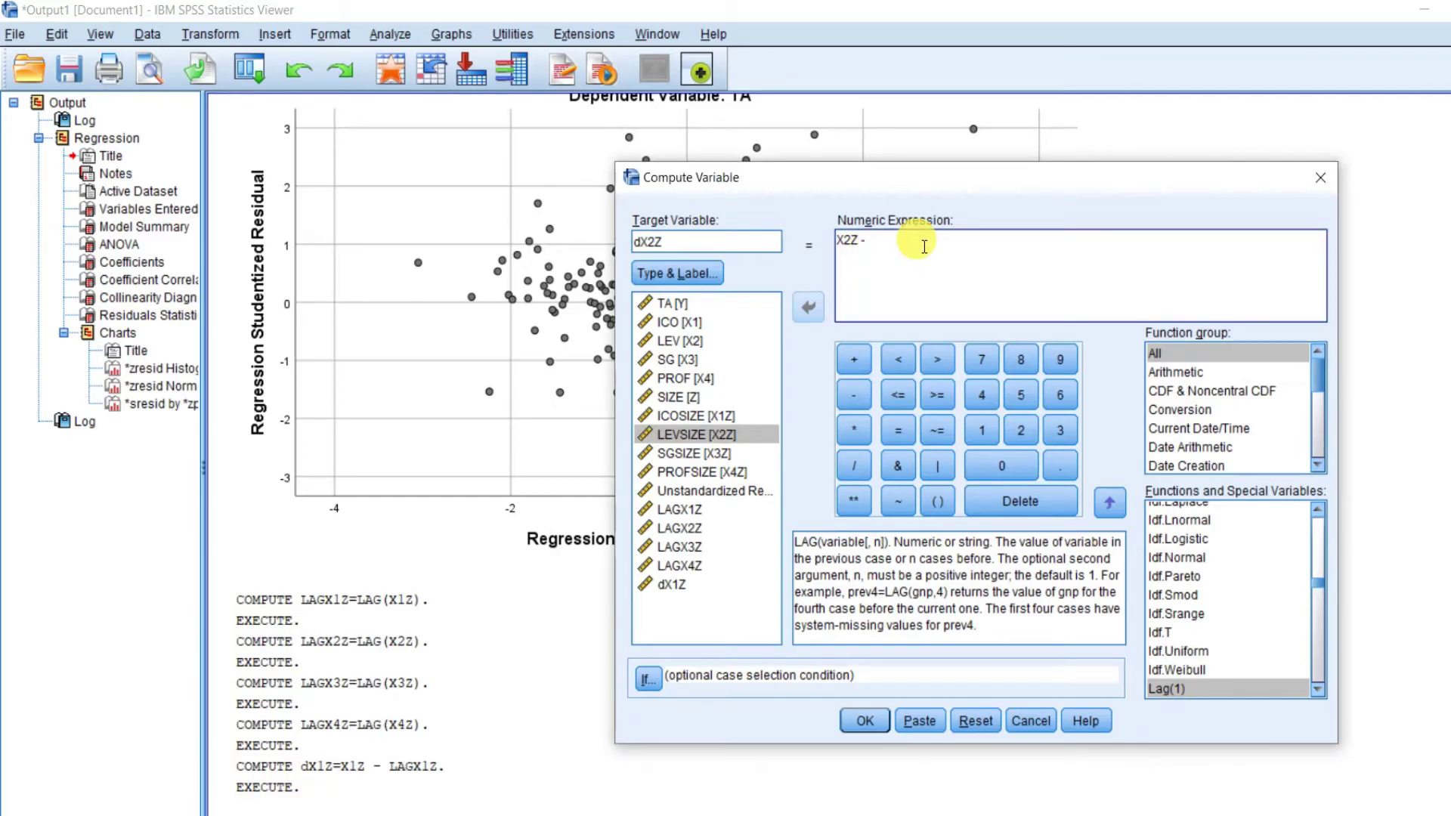
click(677, 527)
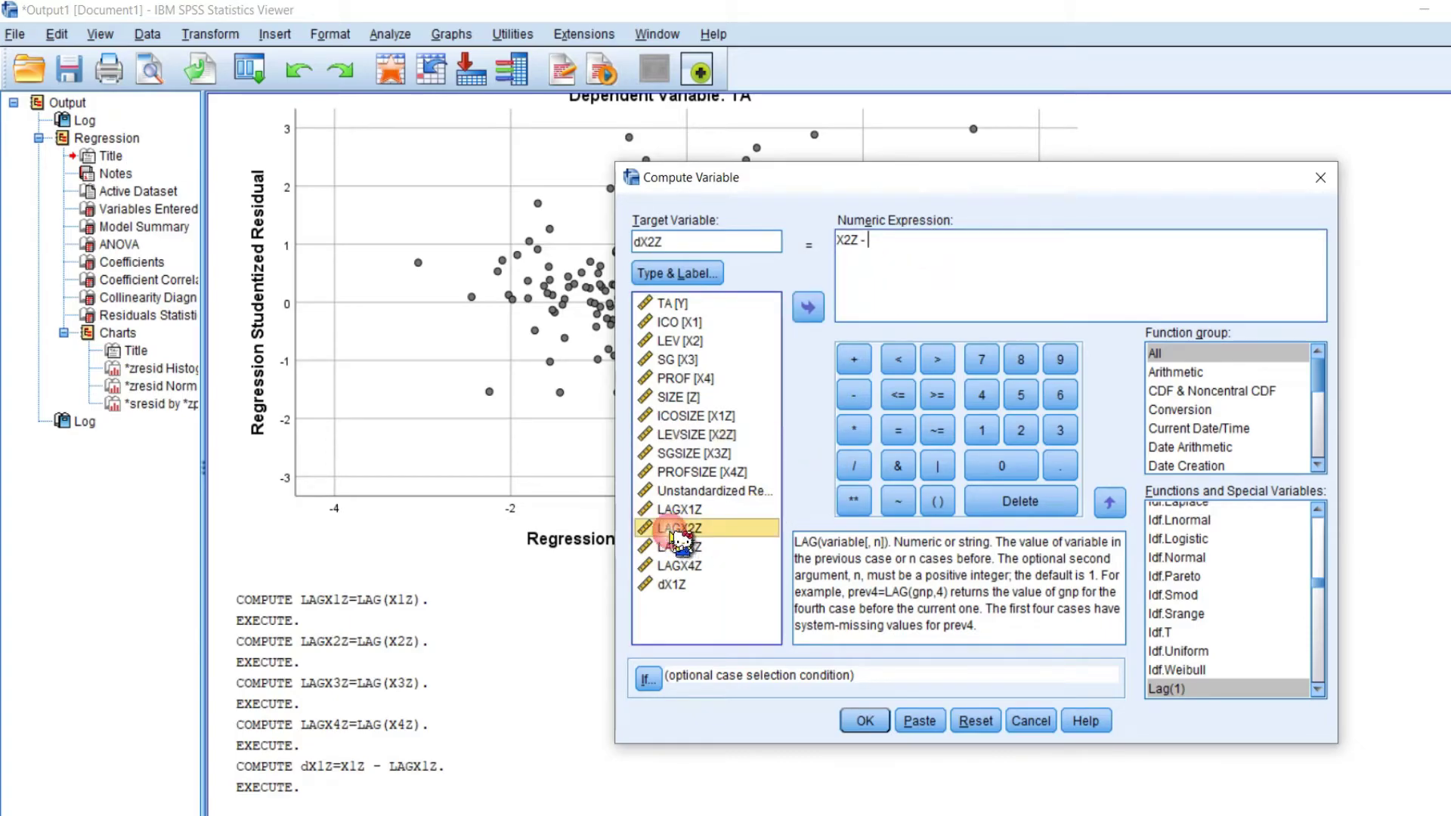
click(808, 310)
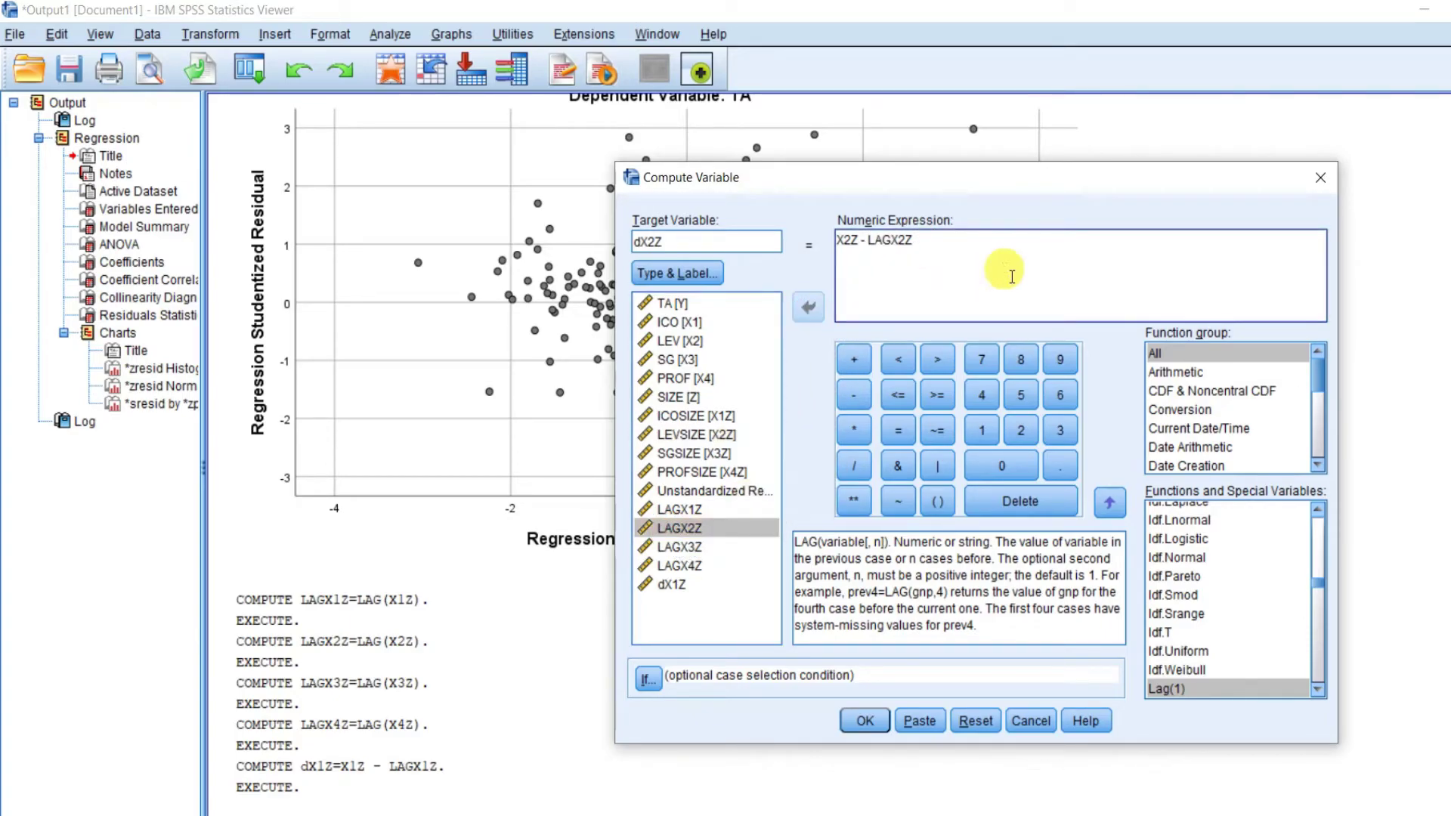
click(865, 720)
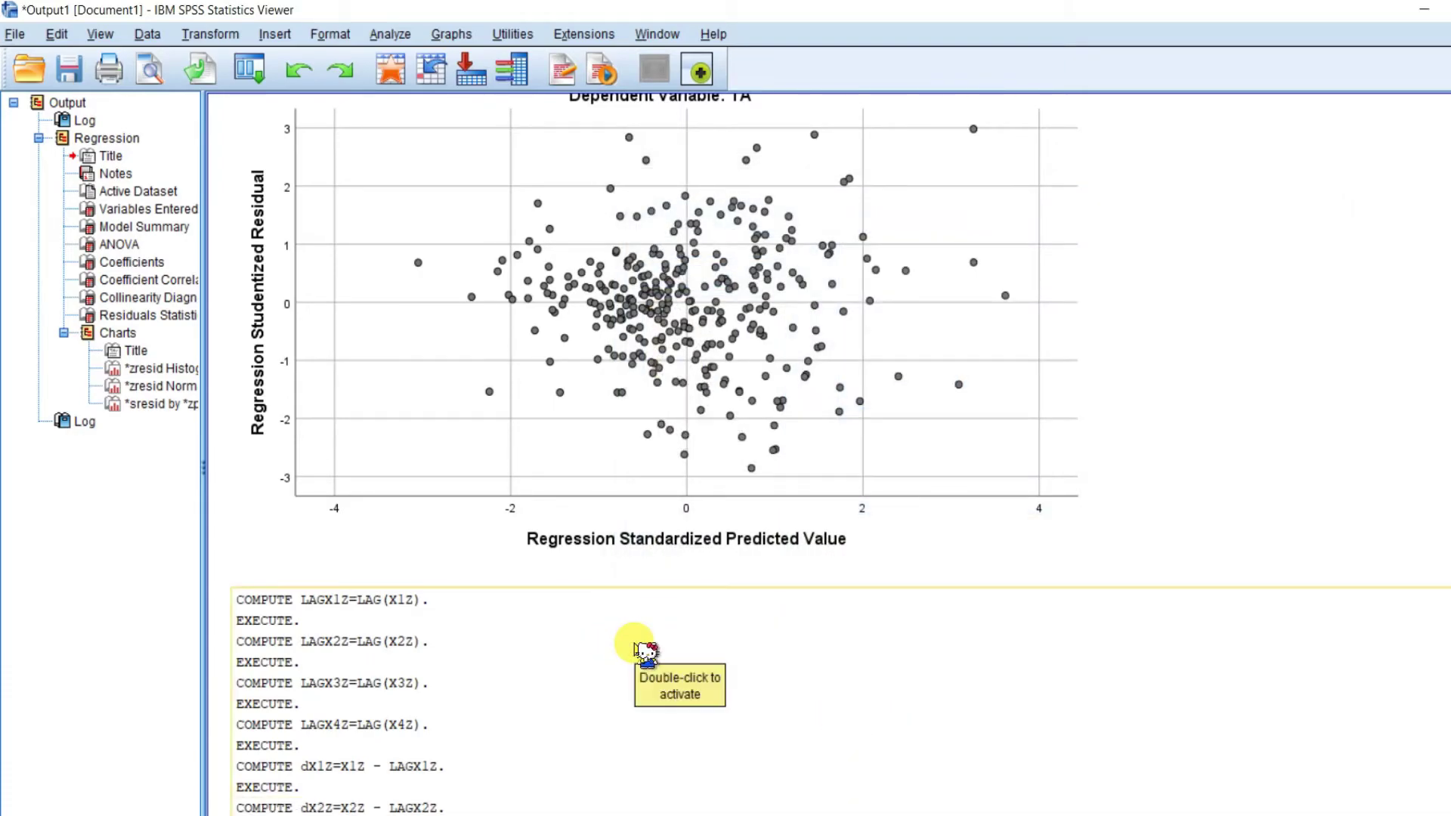
- Start another variable computation and name the target variable dX3Z
click(220, 34)
click(257, 62)
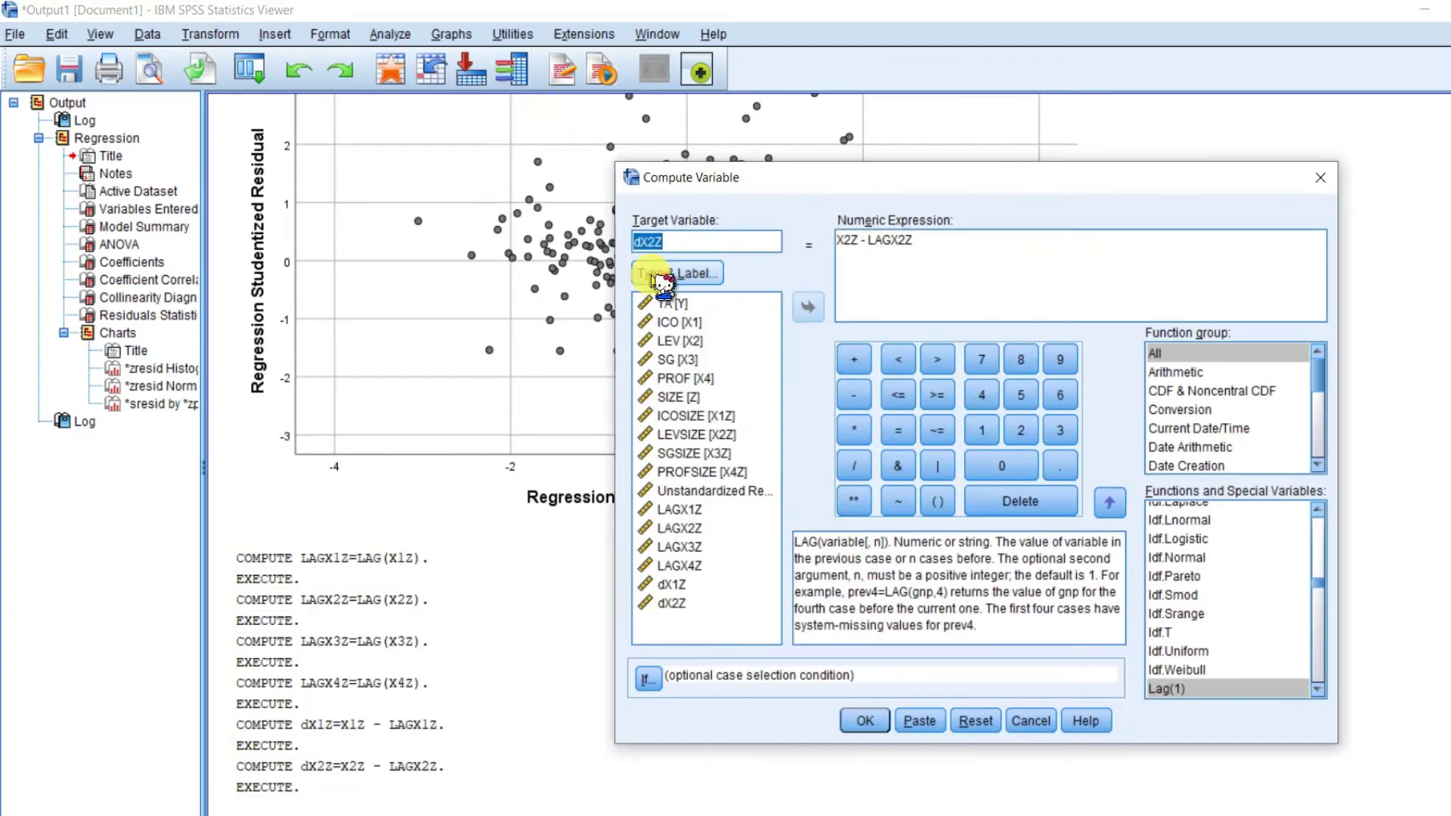
double_click(650, 243)
click(669, 248)
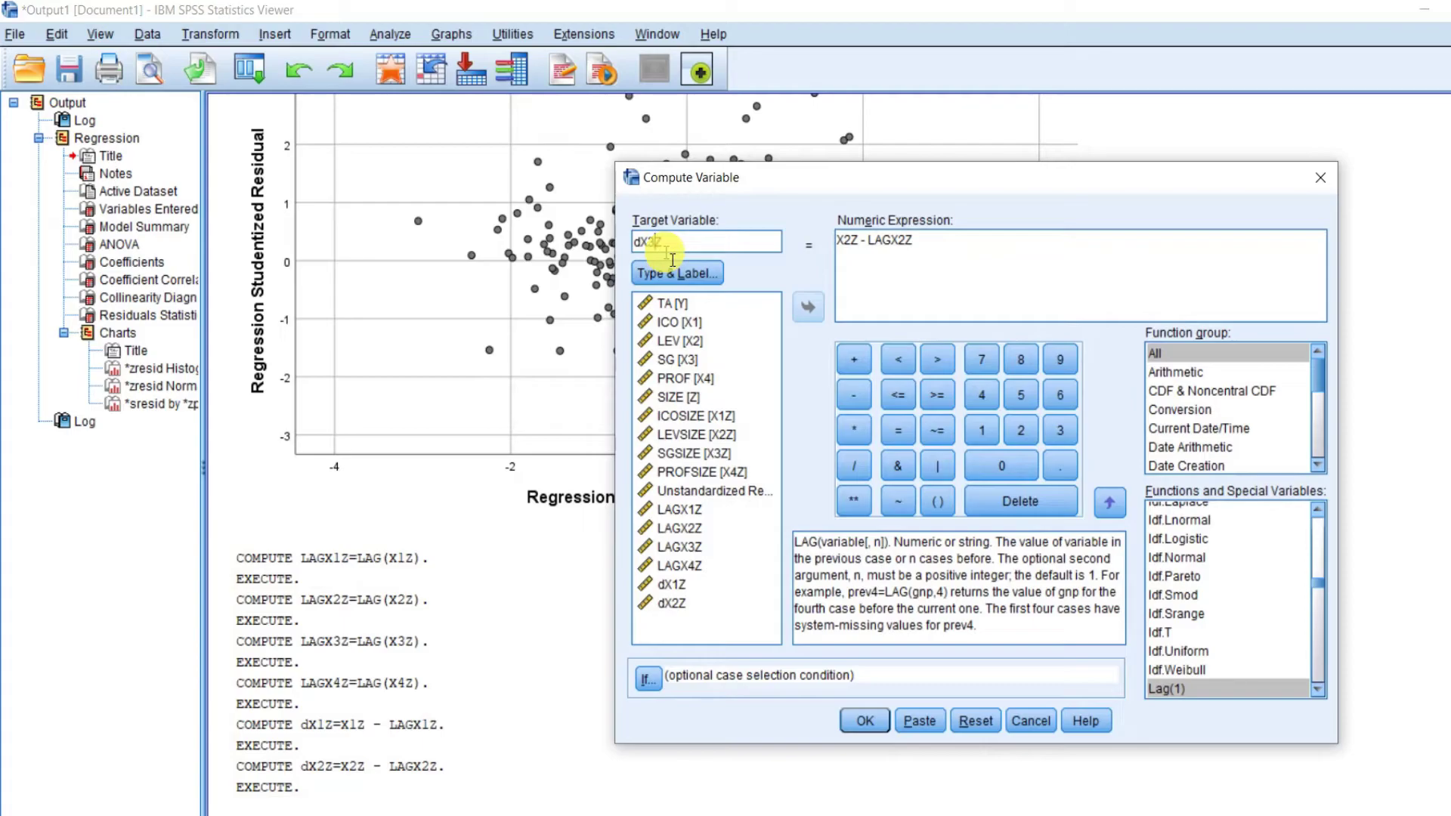
key(BackSpace)
text(3)
- Change the numeric expression to X3Z - LAGX3Z using the SGSIZE and LAGX3Z variables, and run the computation
click(863, 245)
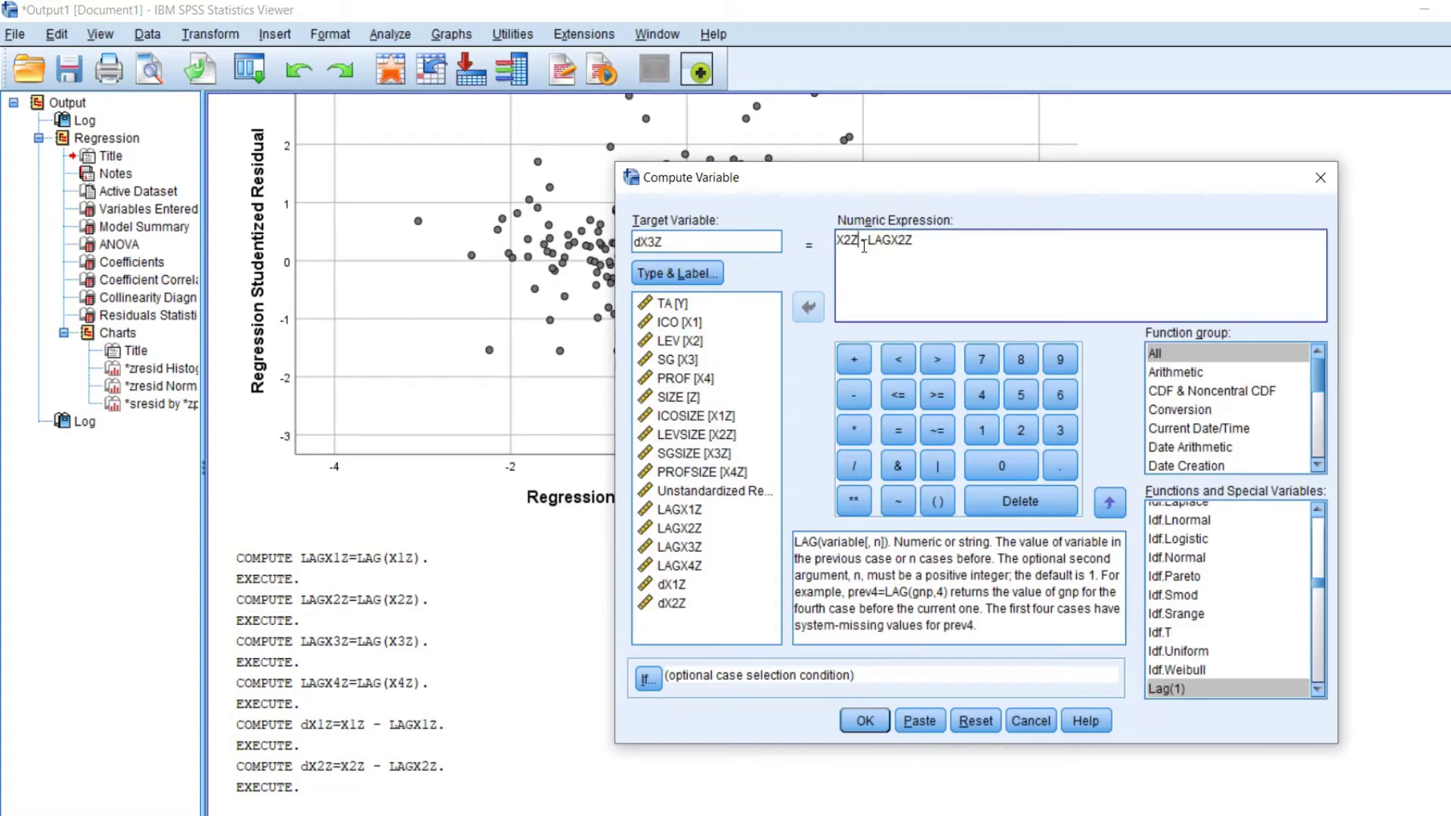
key(BackSpace)
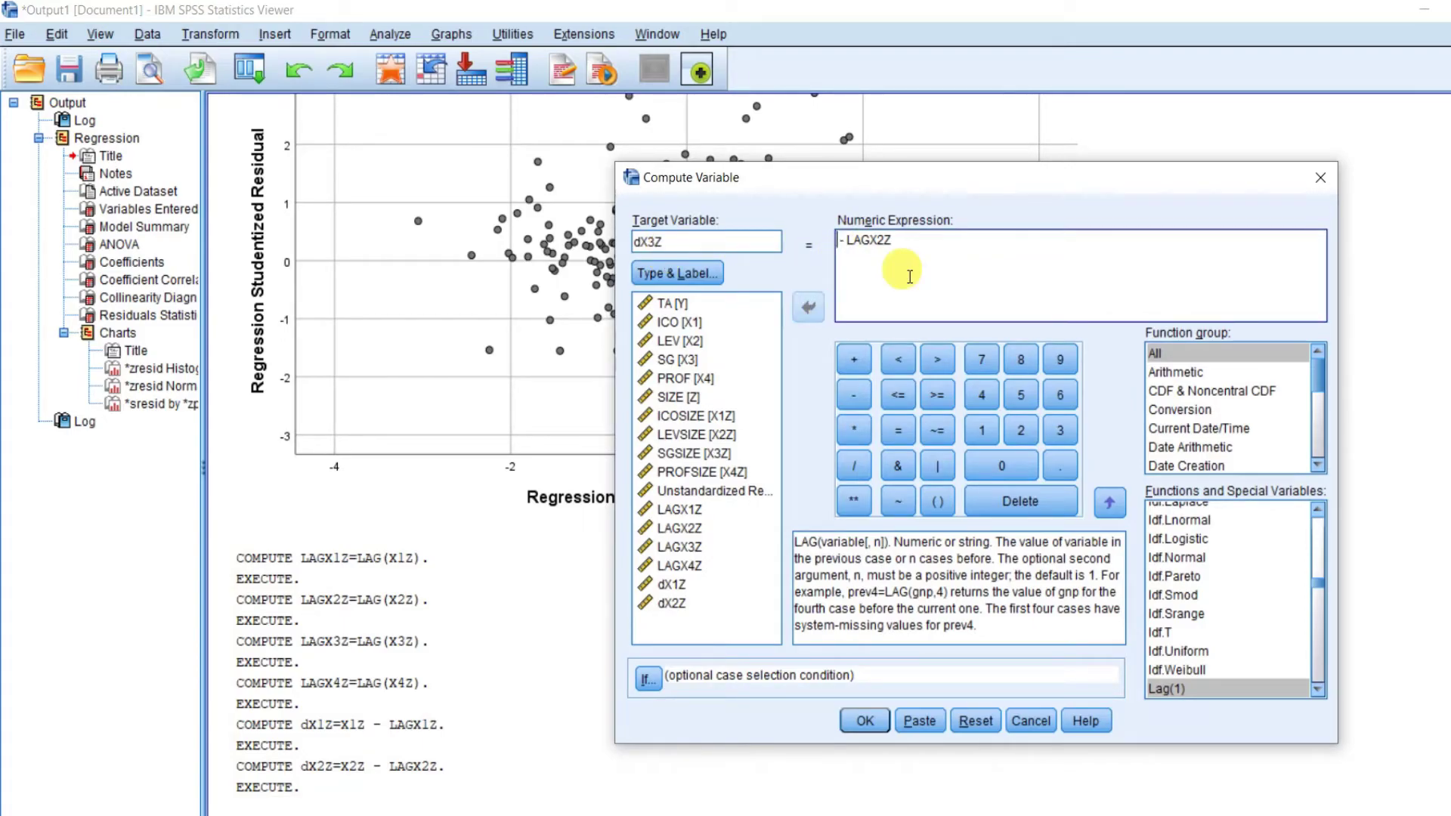
click(724, 453)
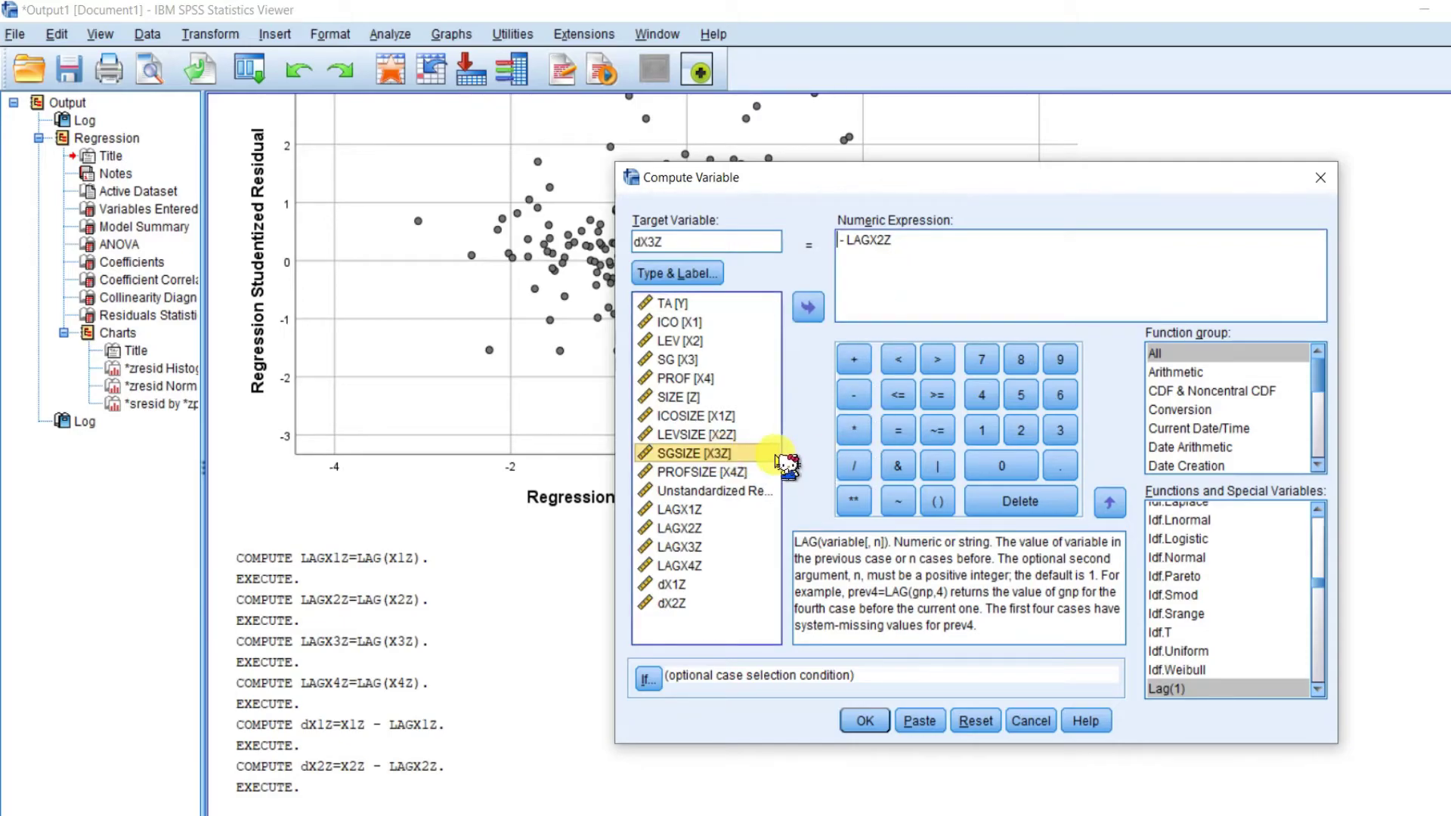
click(807, 307)
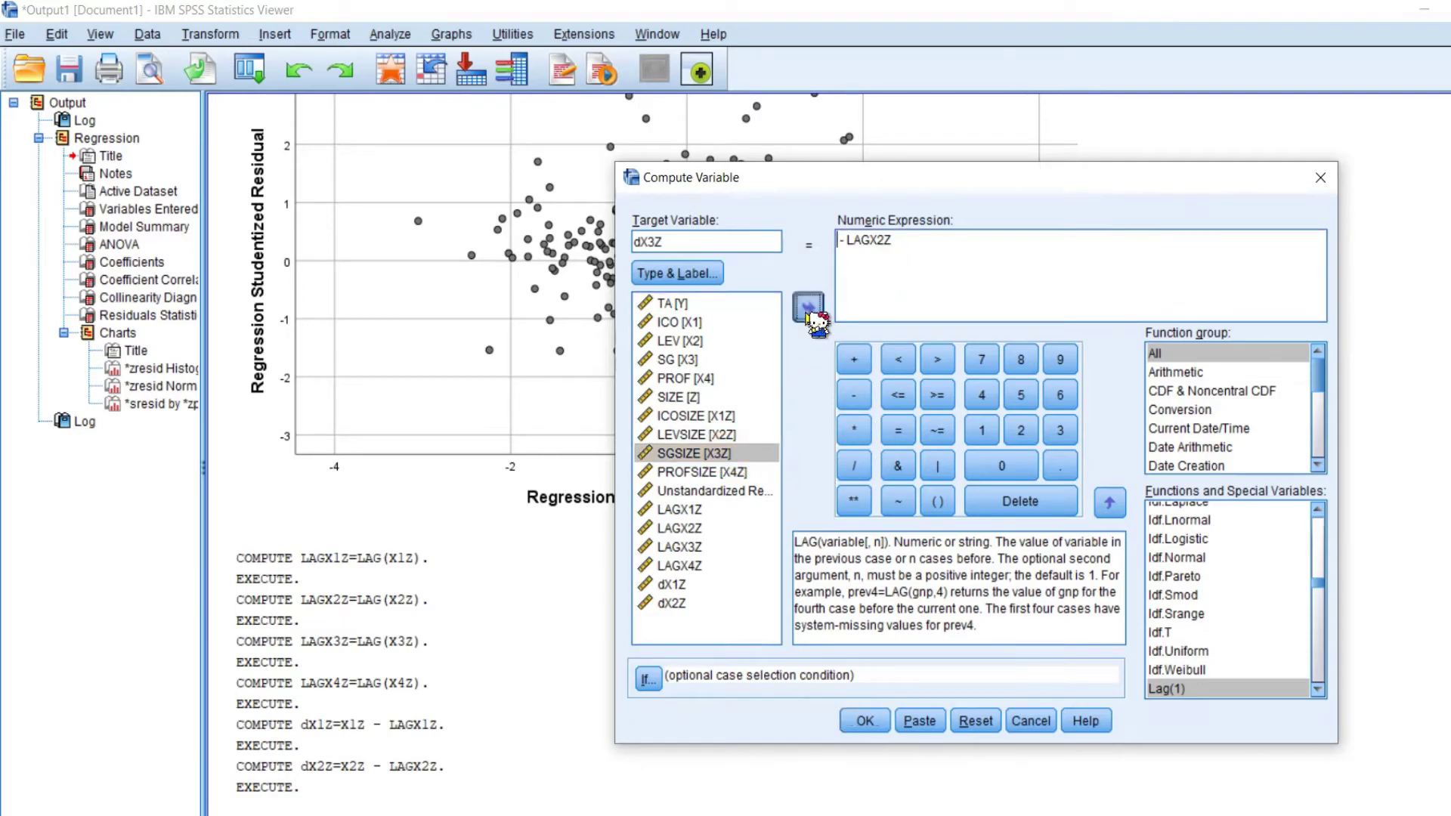
right_click(935, 257)
key(BackSpace)
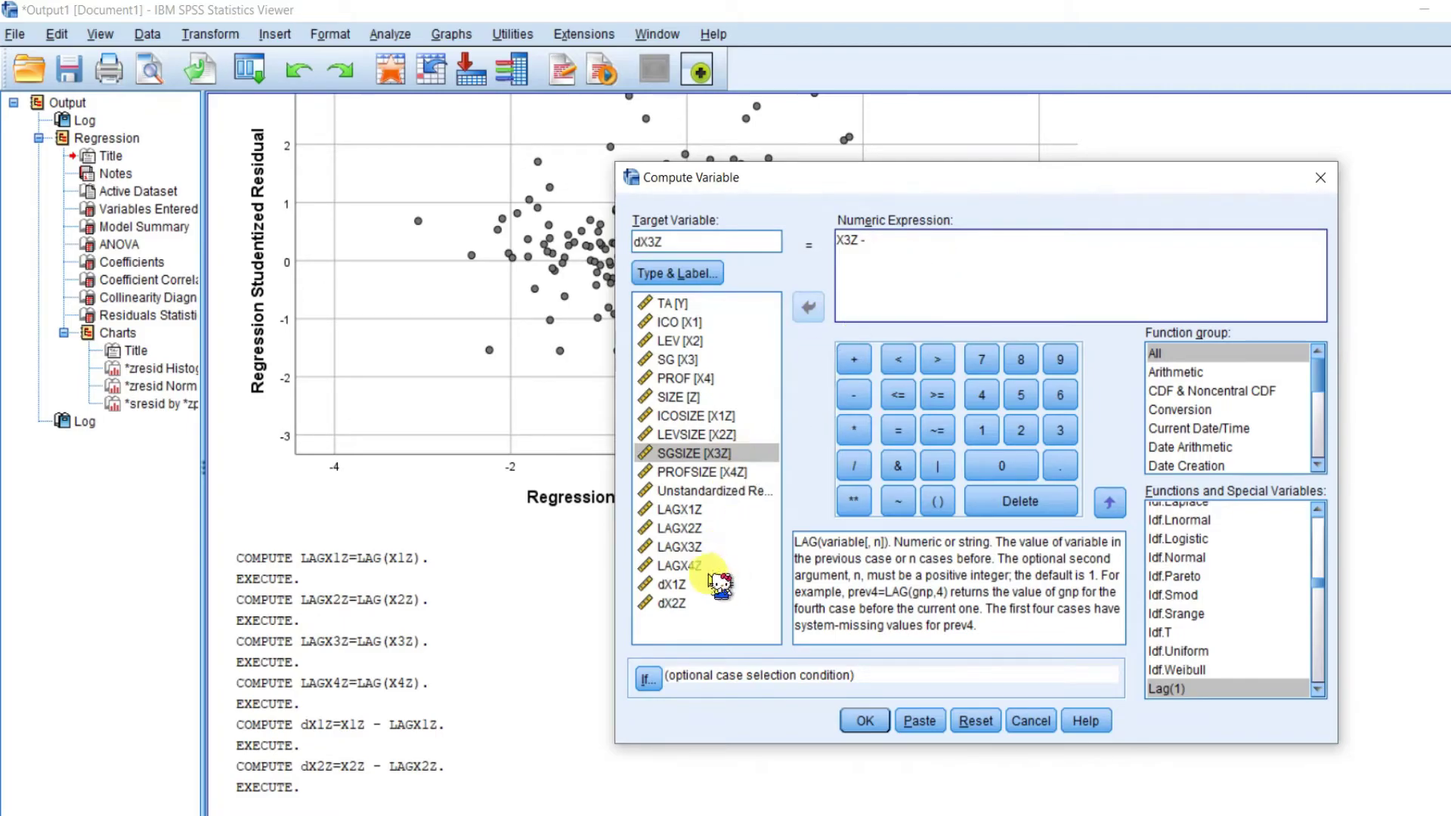
click(691, 547)
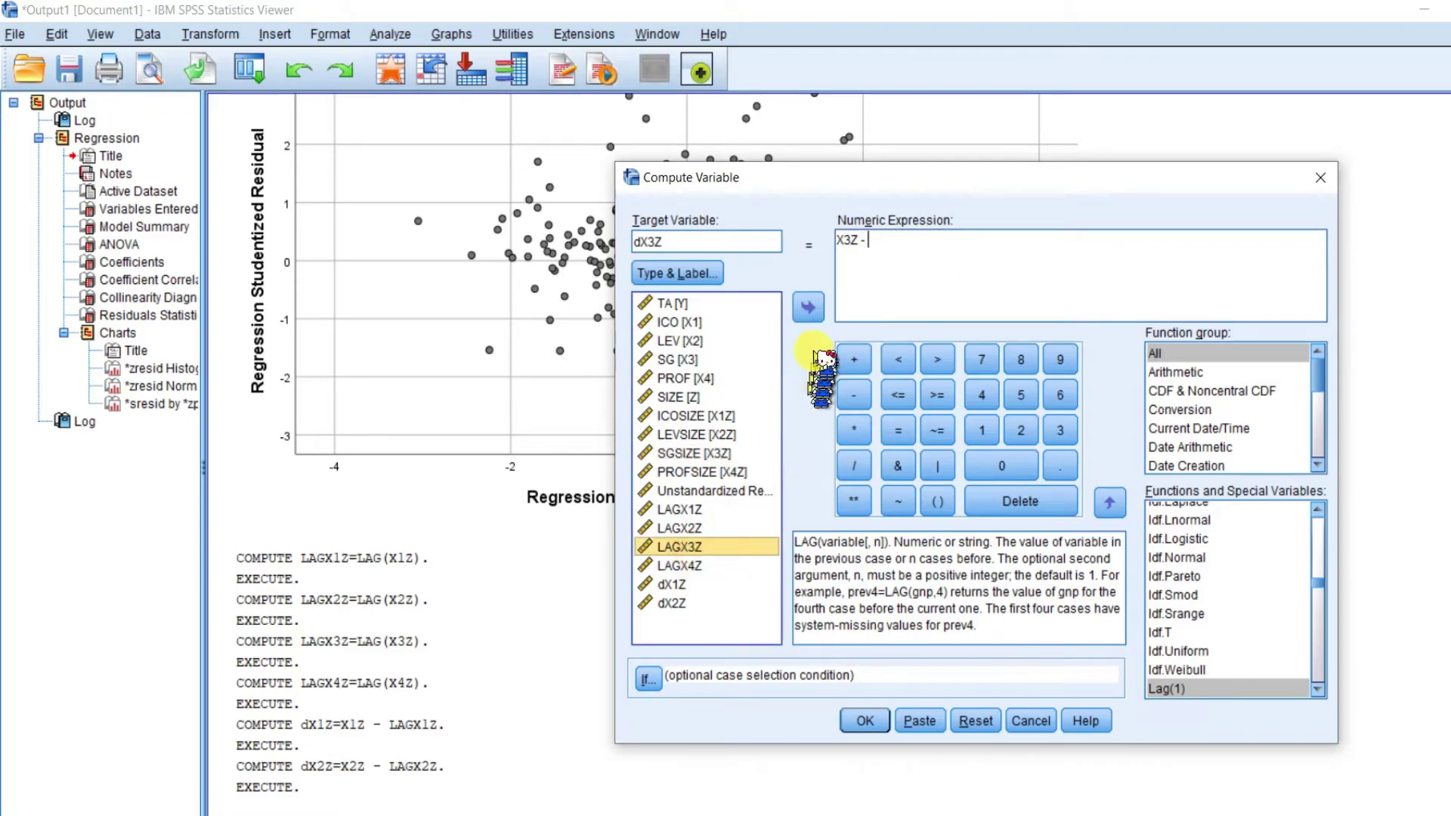
click(808, 307)
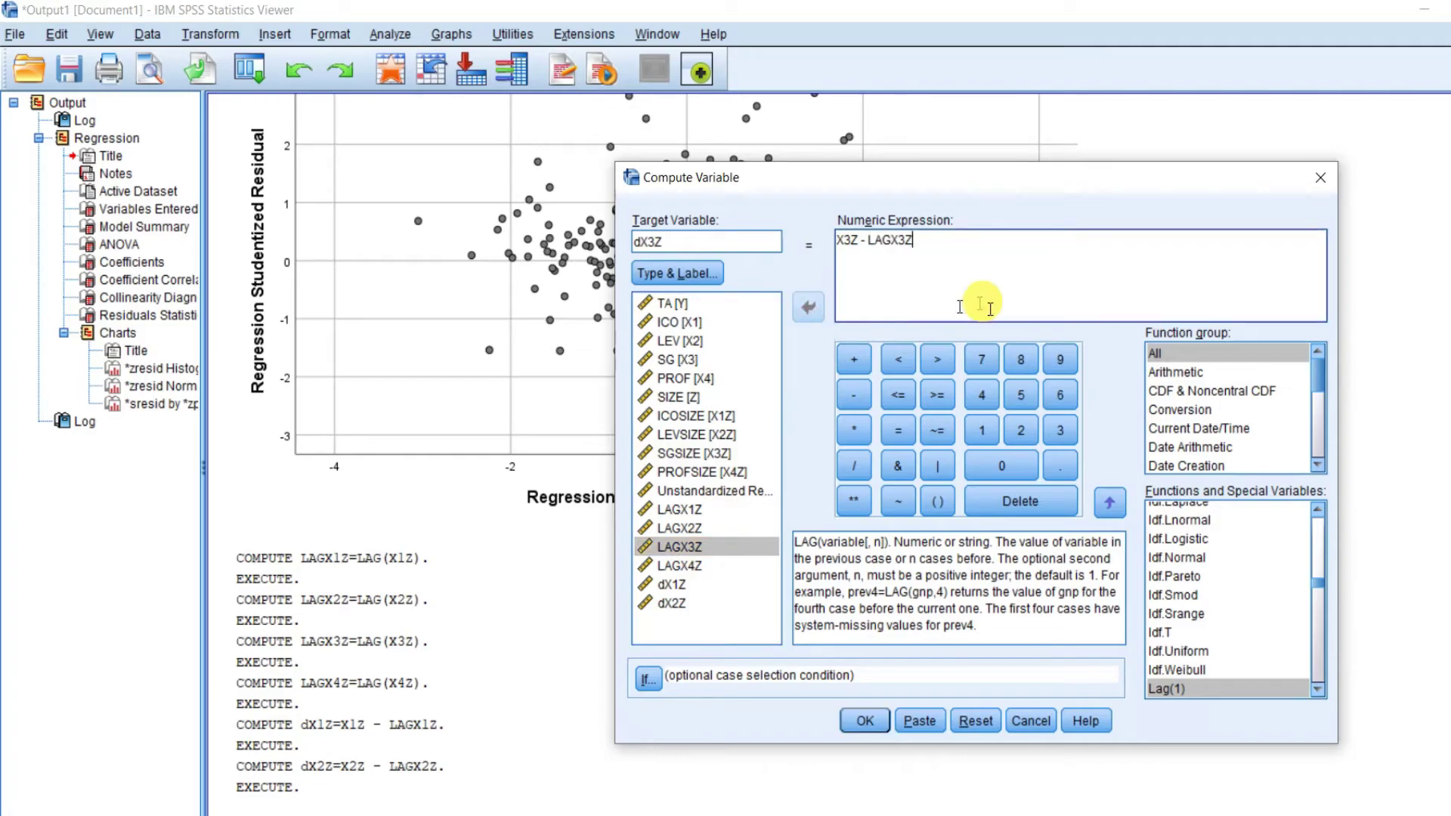
click(865, 721)
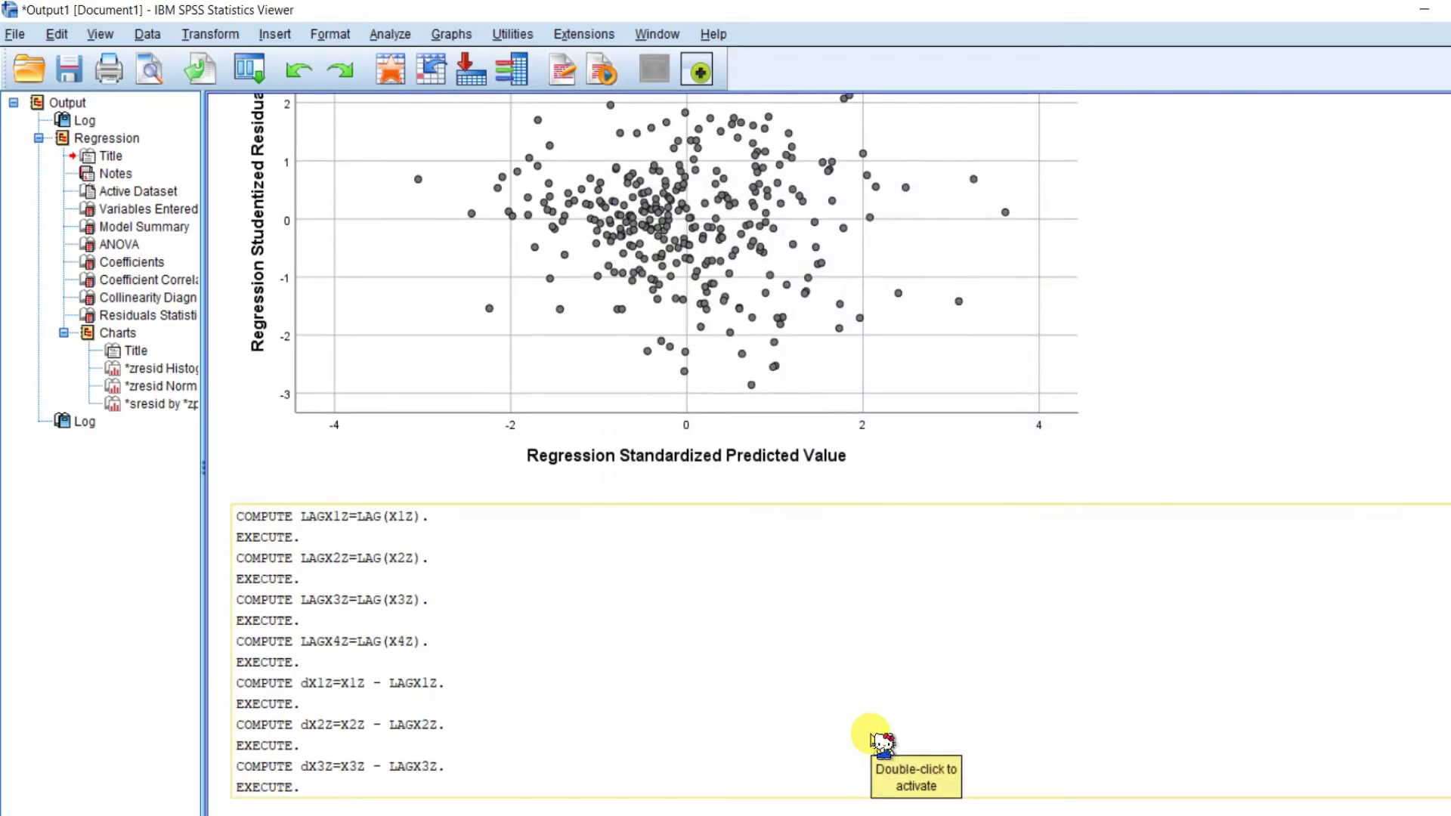
- Start another variable computation and name the target variable dX4Z
click(211, 34)
click(241, 60)
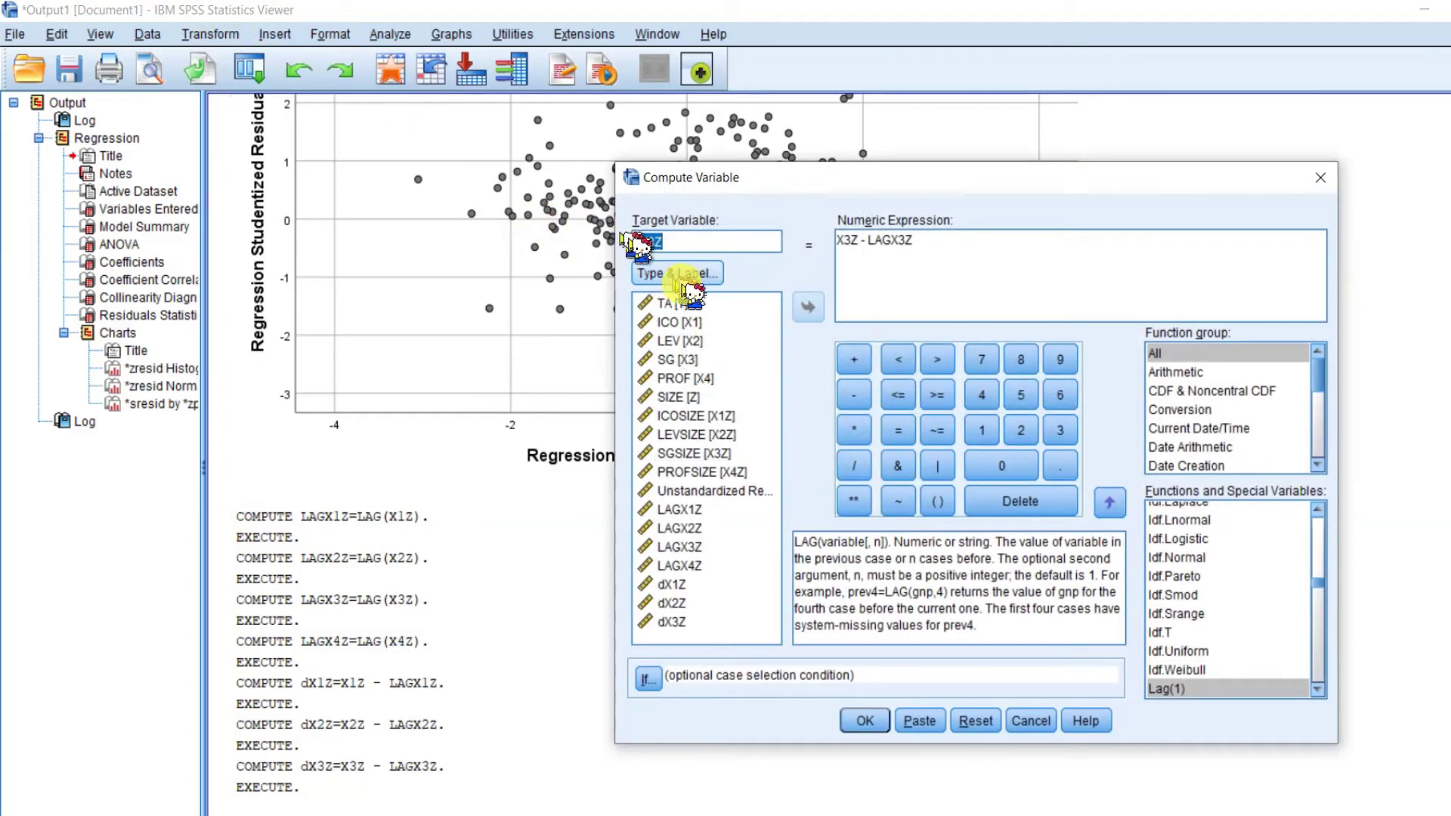
double_click(655, 243)
click(660, 250)
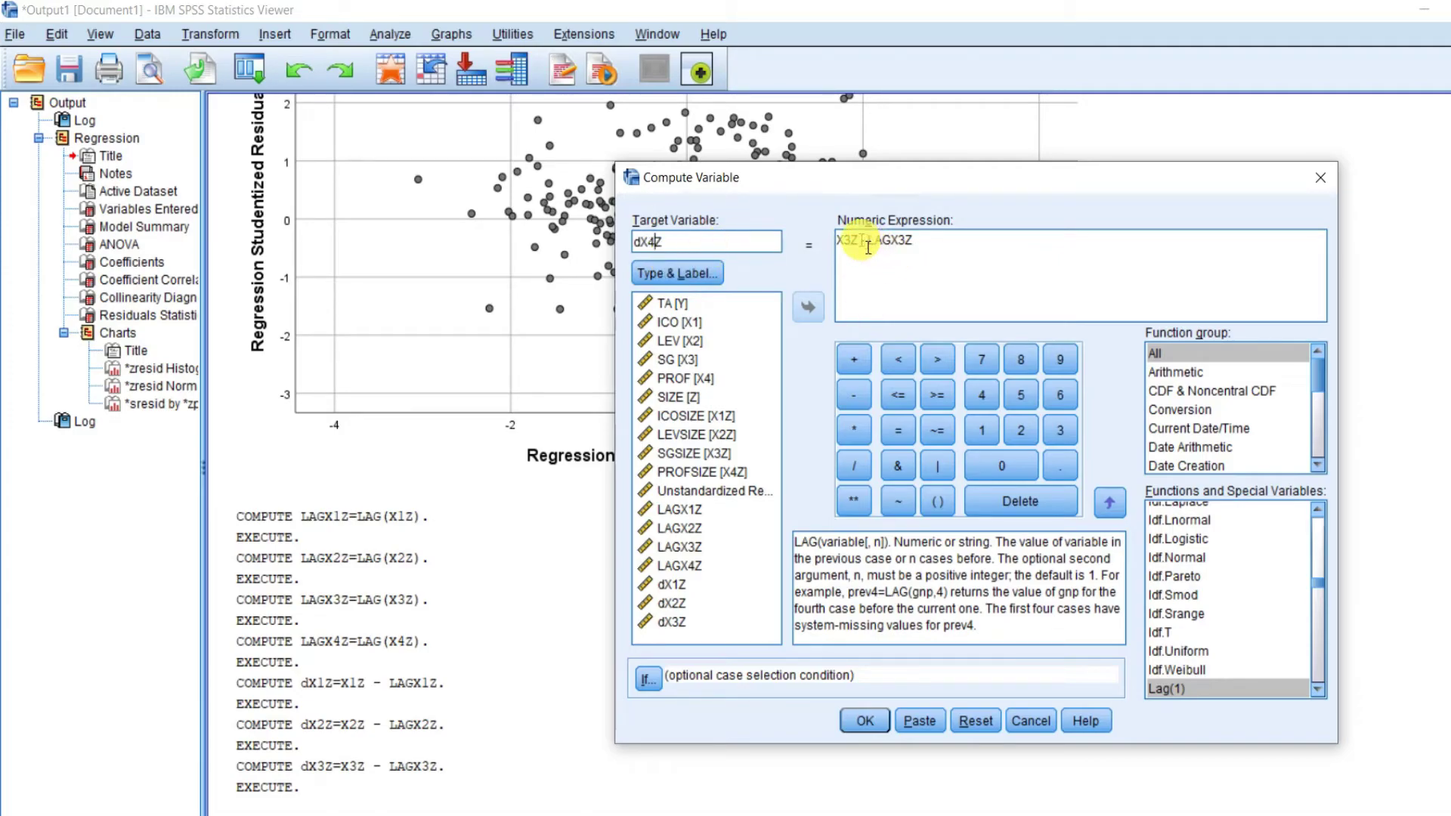
- Change the numeric expression to X4Z - LAGX4Z using the PROFSIZE and LAGX4Z variables, and run the computation
drag(843, 241, 859, 241)
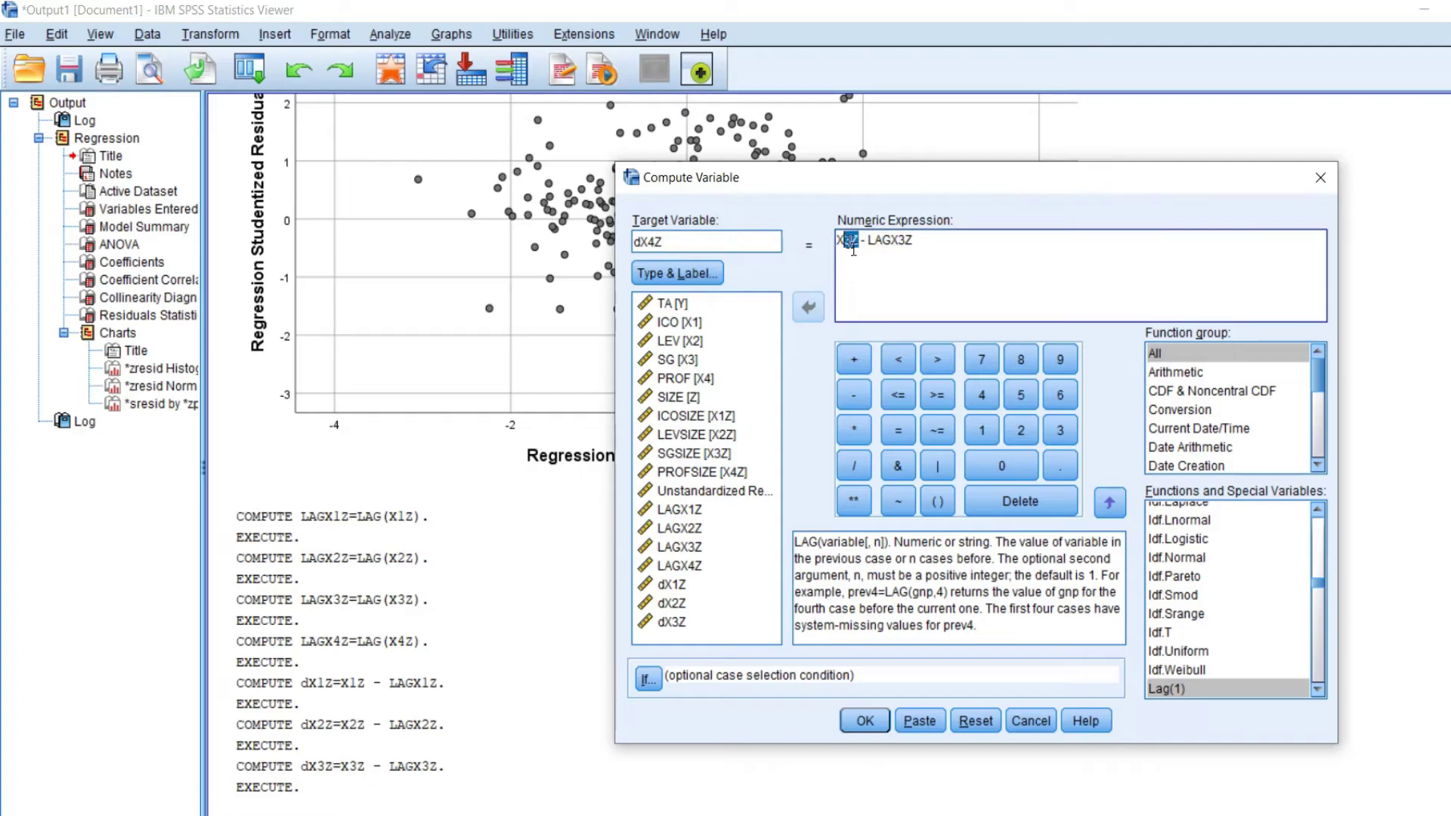
double_click(853, 241)
key(Delete)
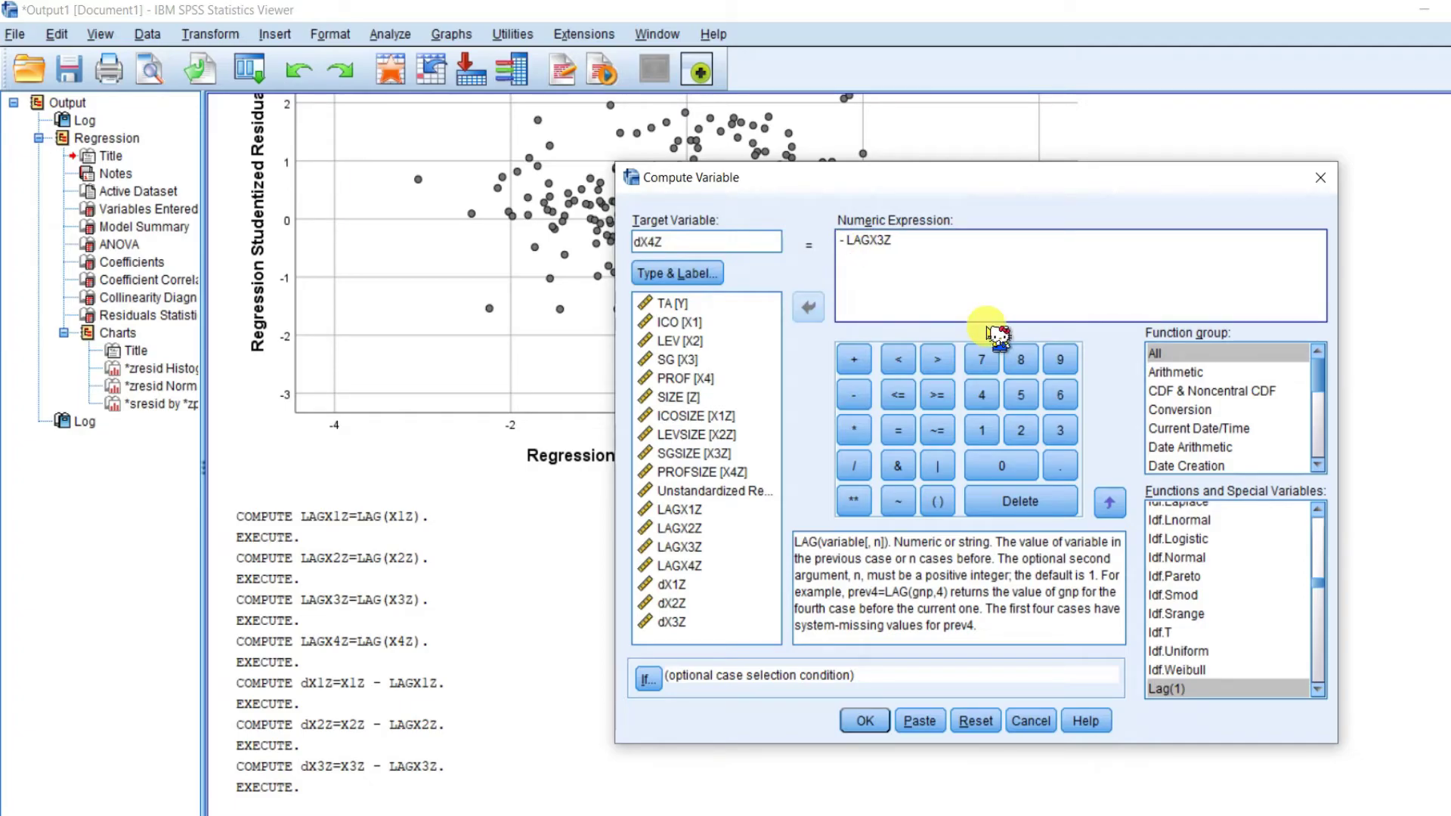
click(732, 472)
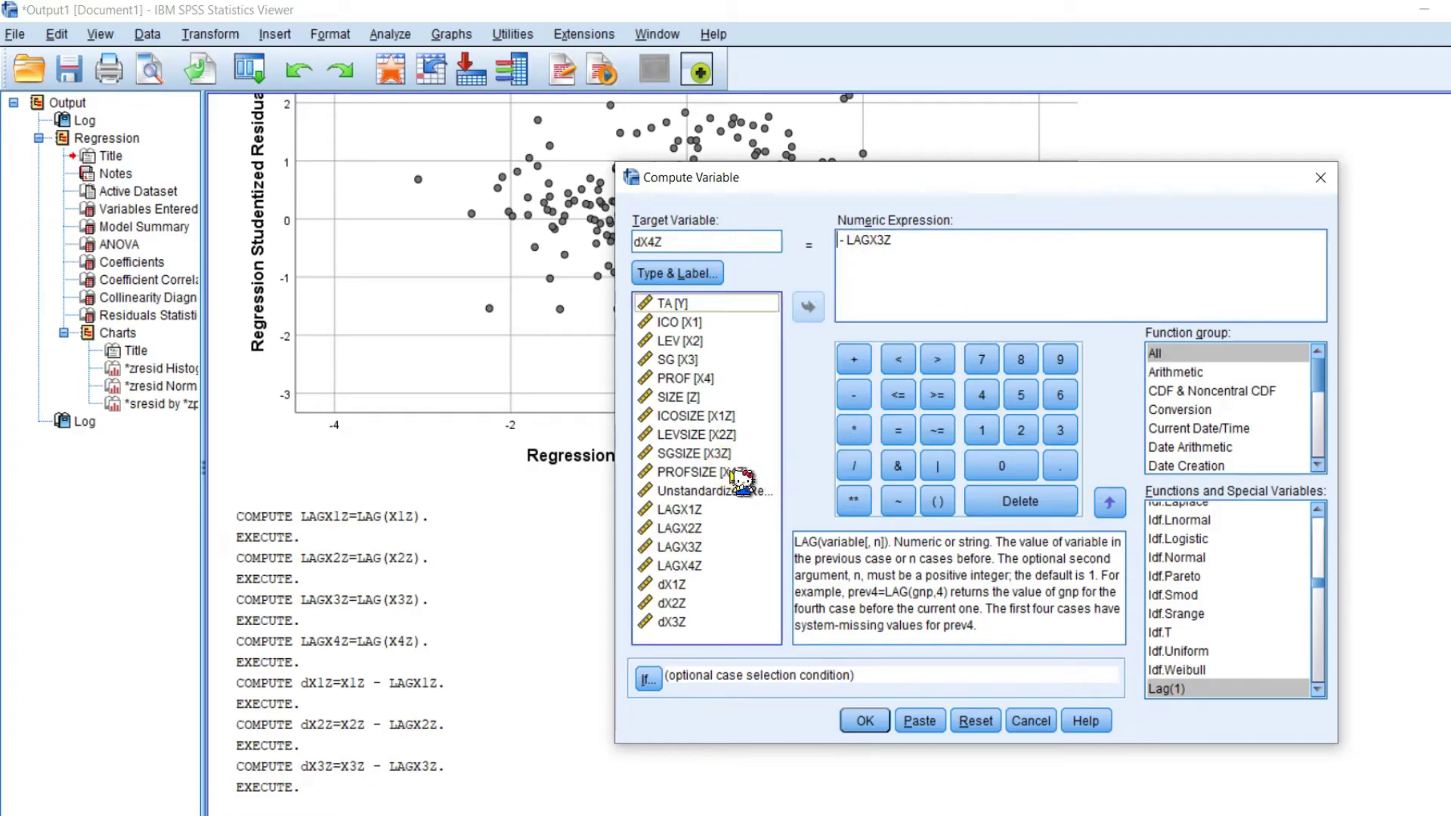
click(811, 307)
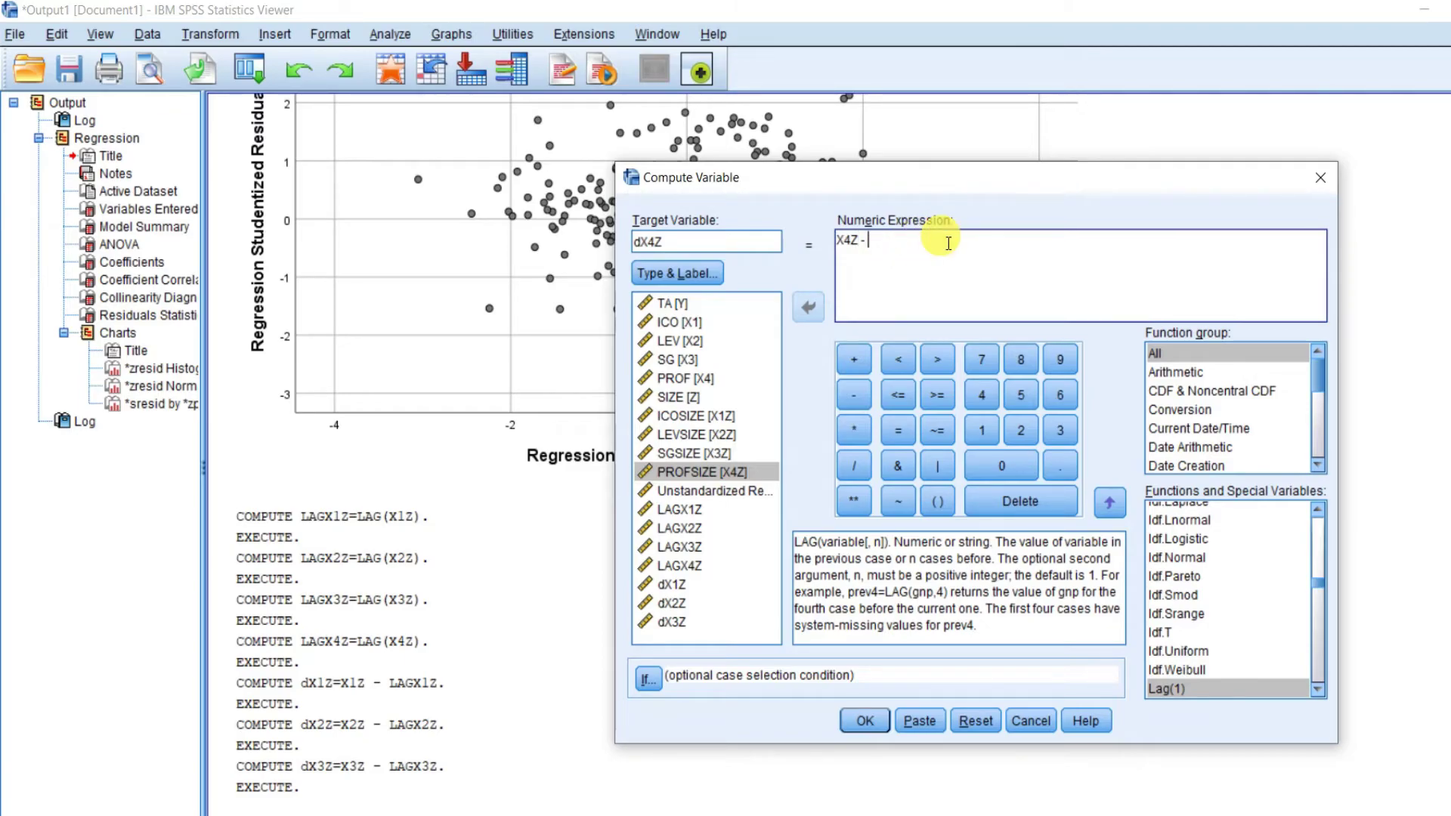
click(703, 566)
click(808, 307)
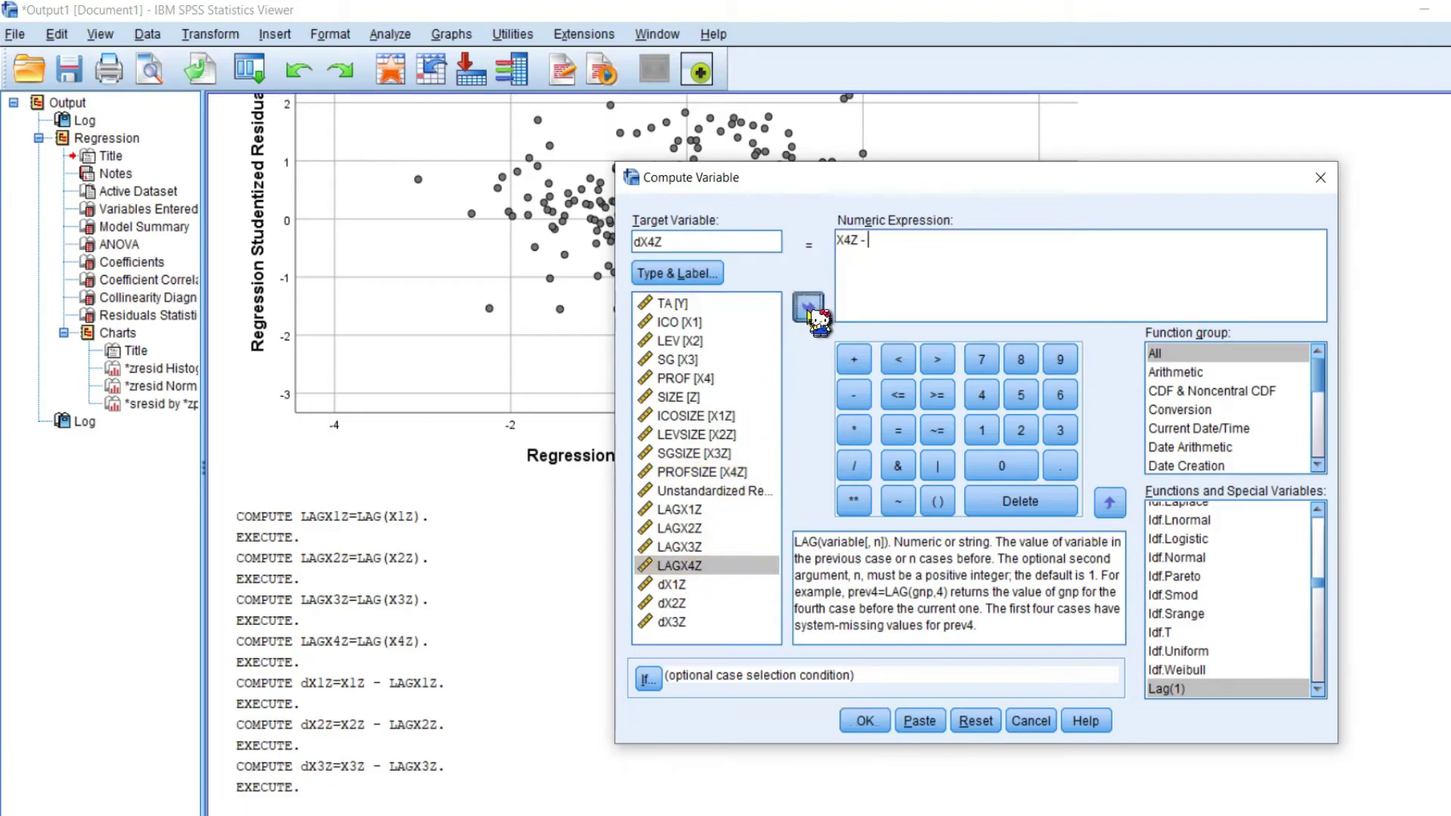
click(865, 721)
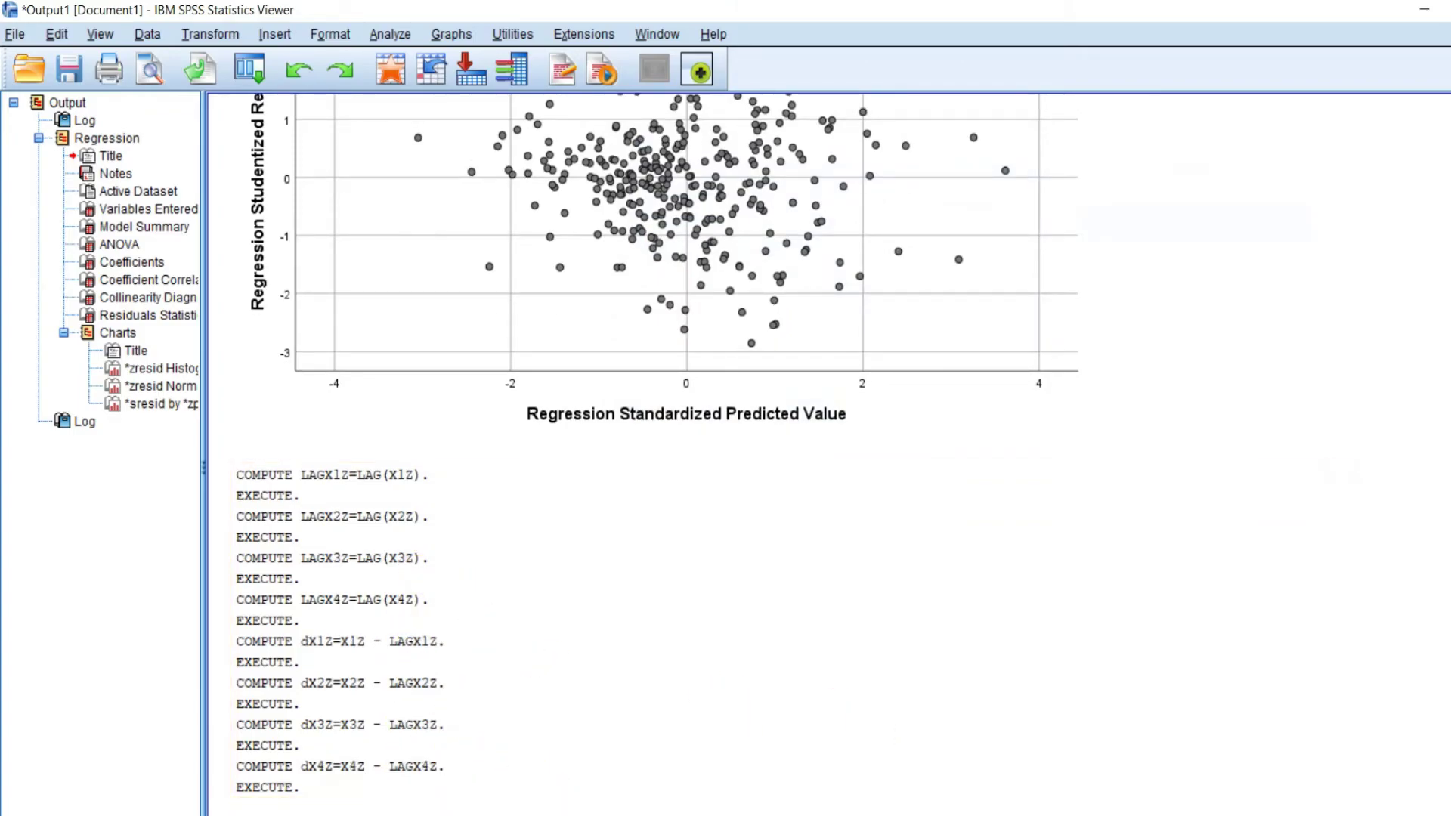
- Switch to the Data Editor and examine the new dX1Z to dX4Z columns alongside the original and lagged variables
click(553, 815)
click(643, 782)
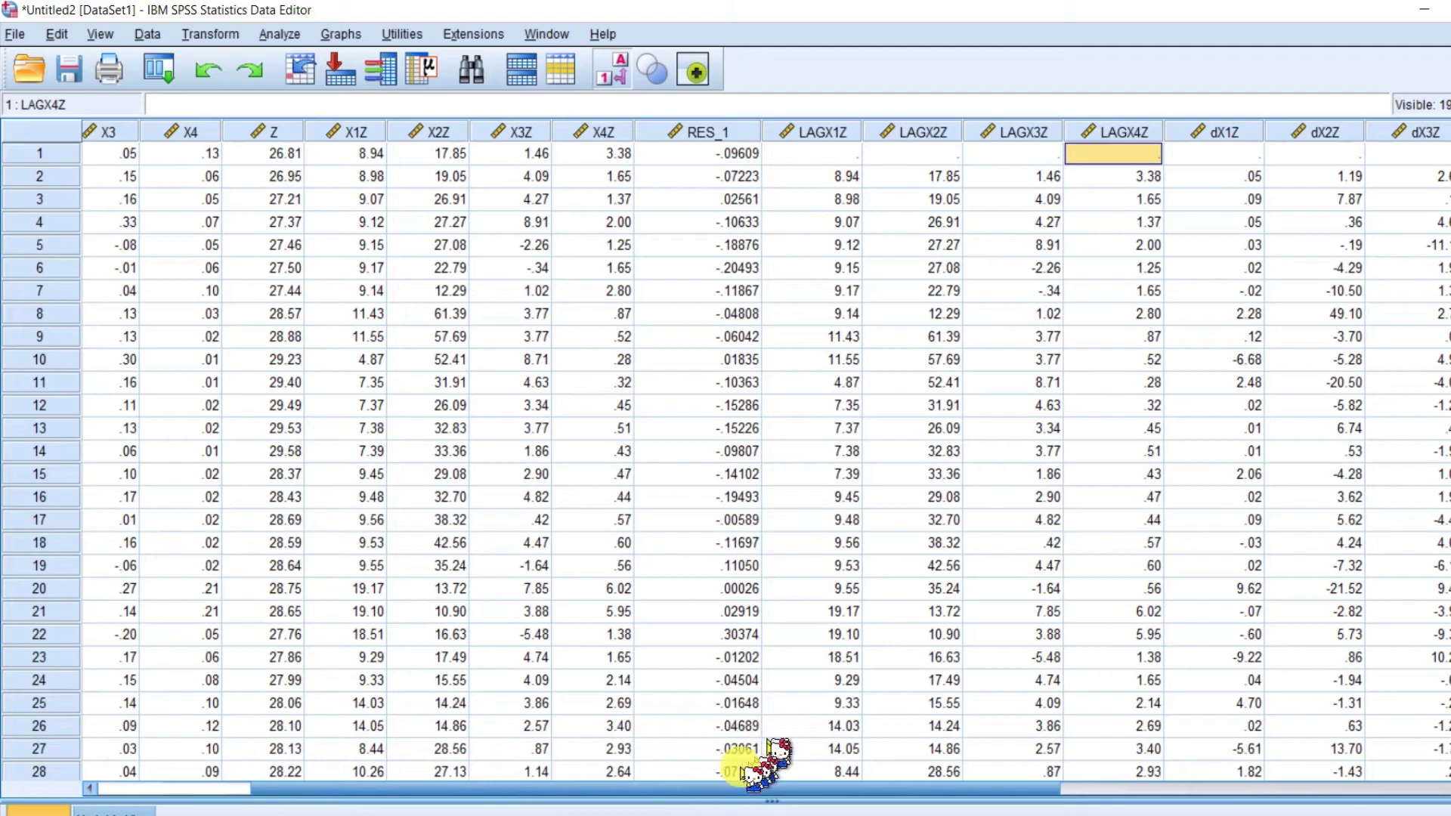
drag(786, 790, 981, 790)
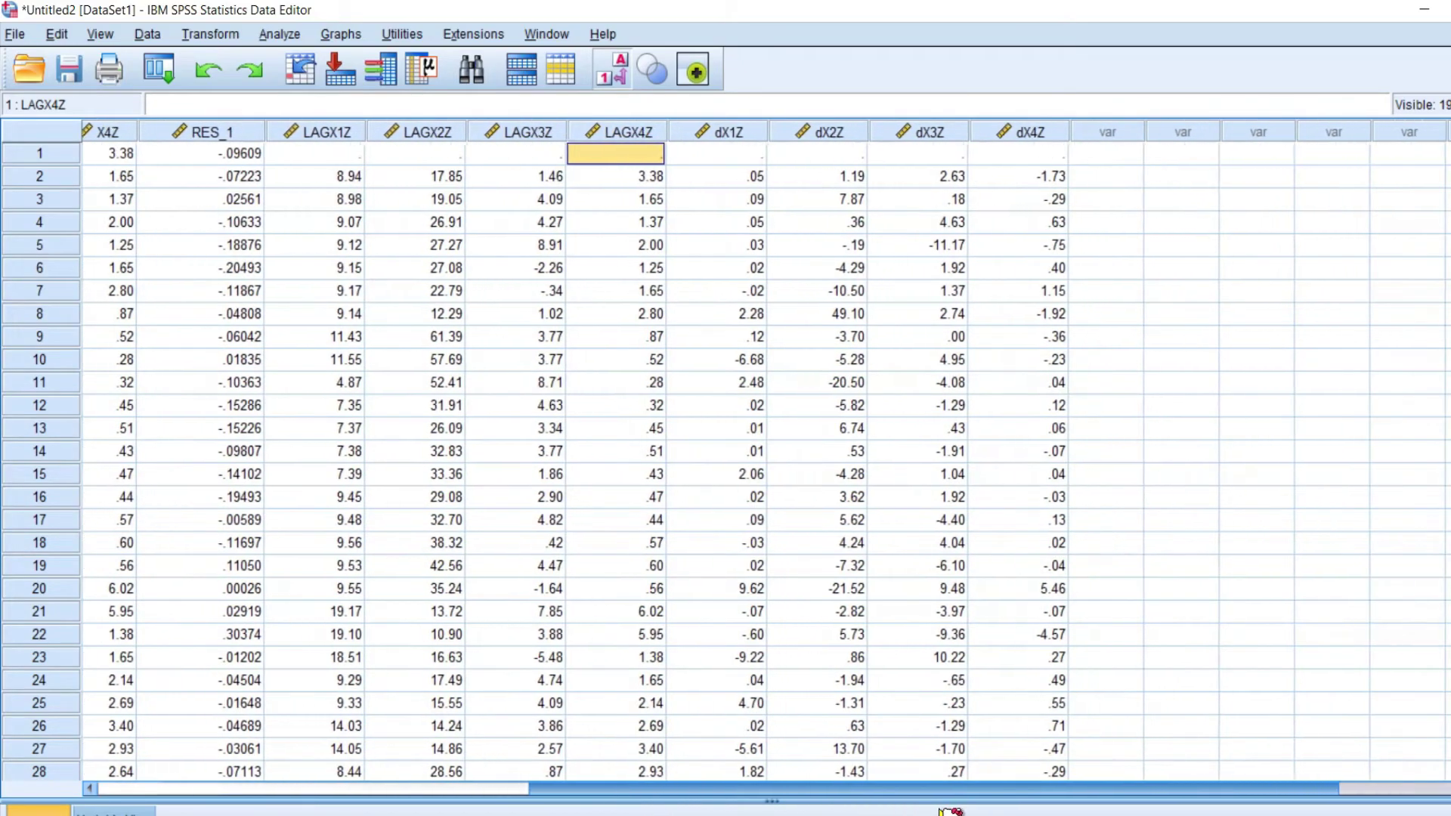
click(734, 133)
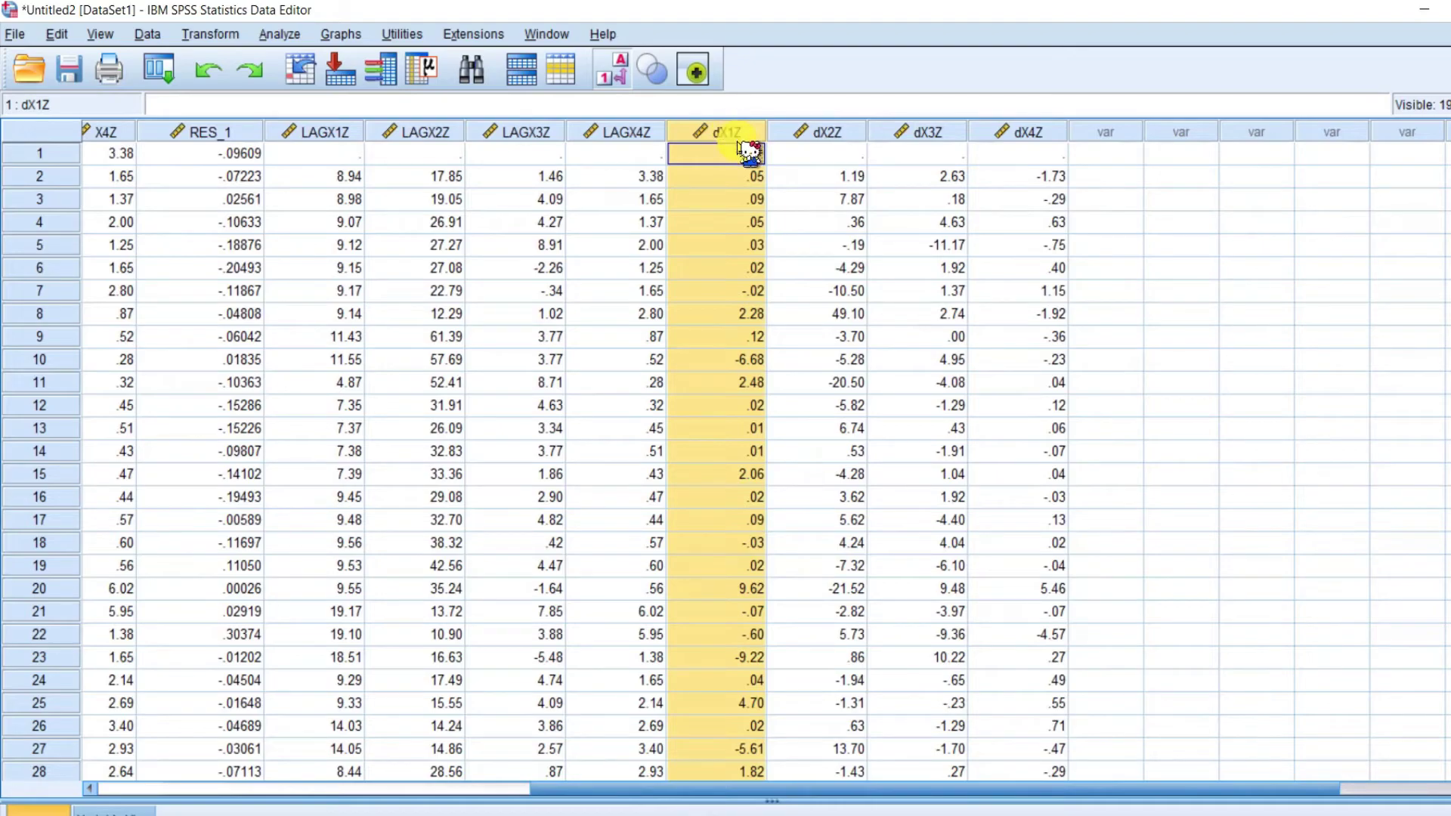
click(847, 134)
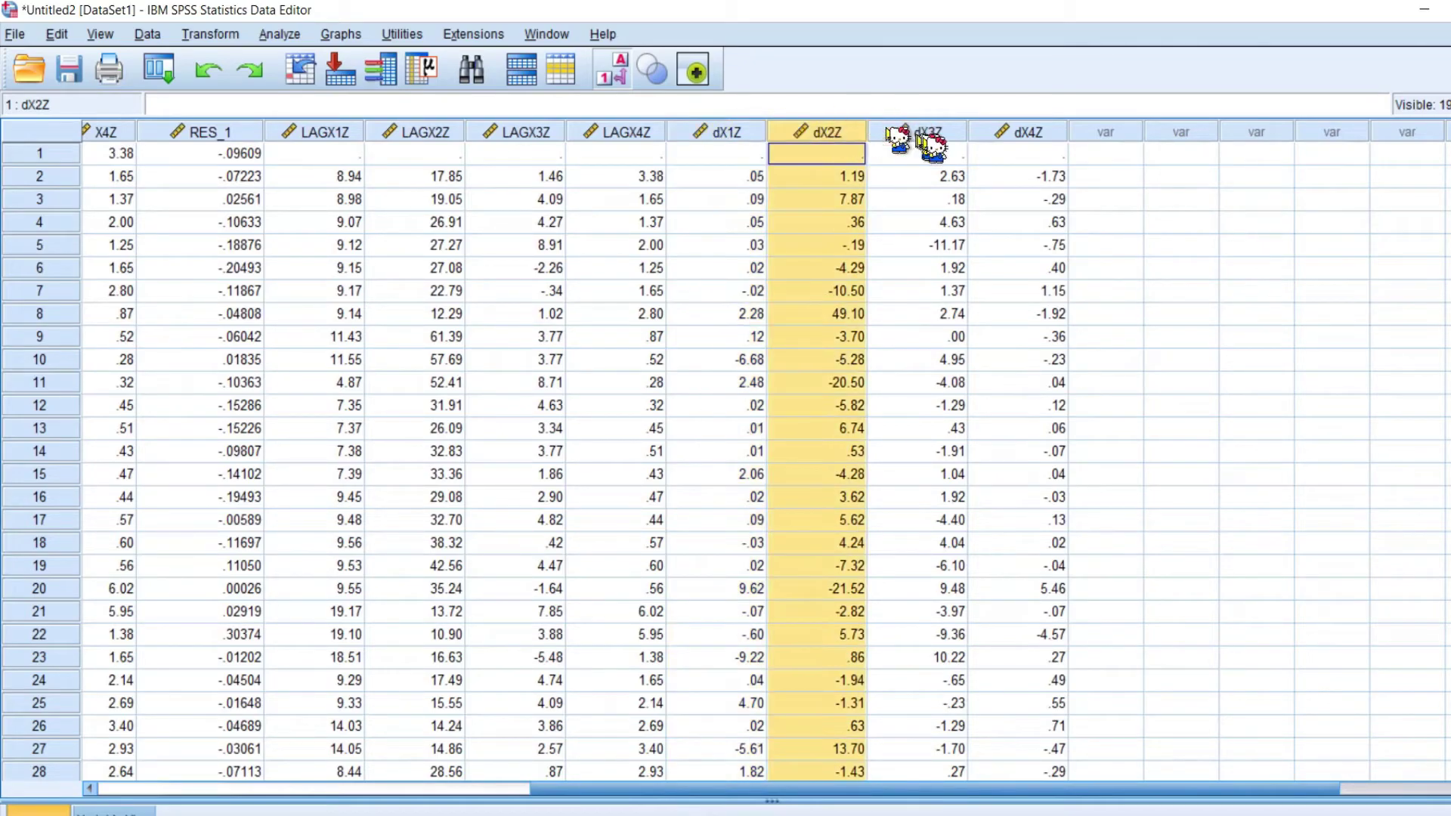
click(923, 135)
click(1020, 133)
click(1132, 230)
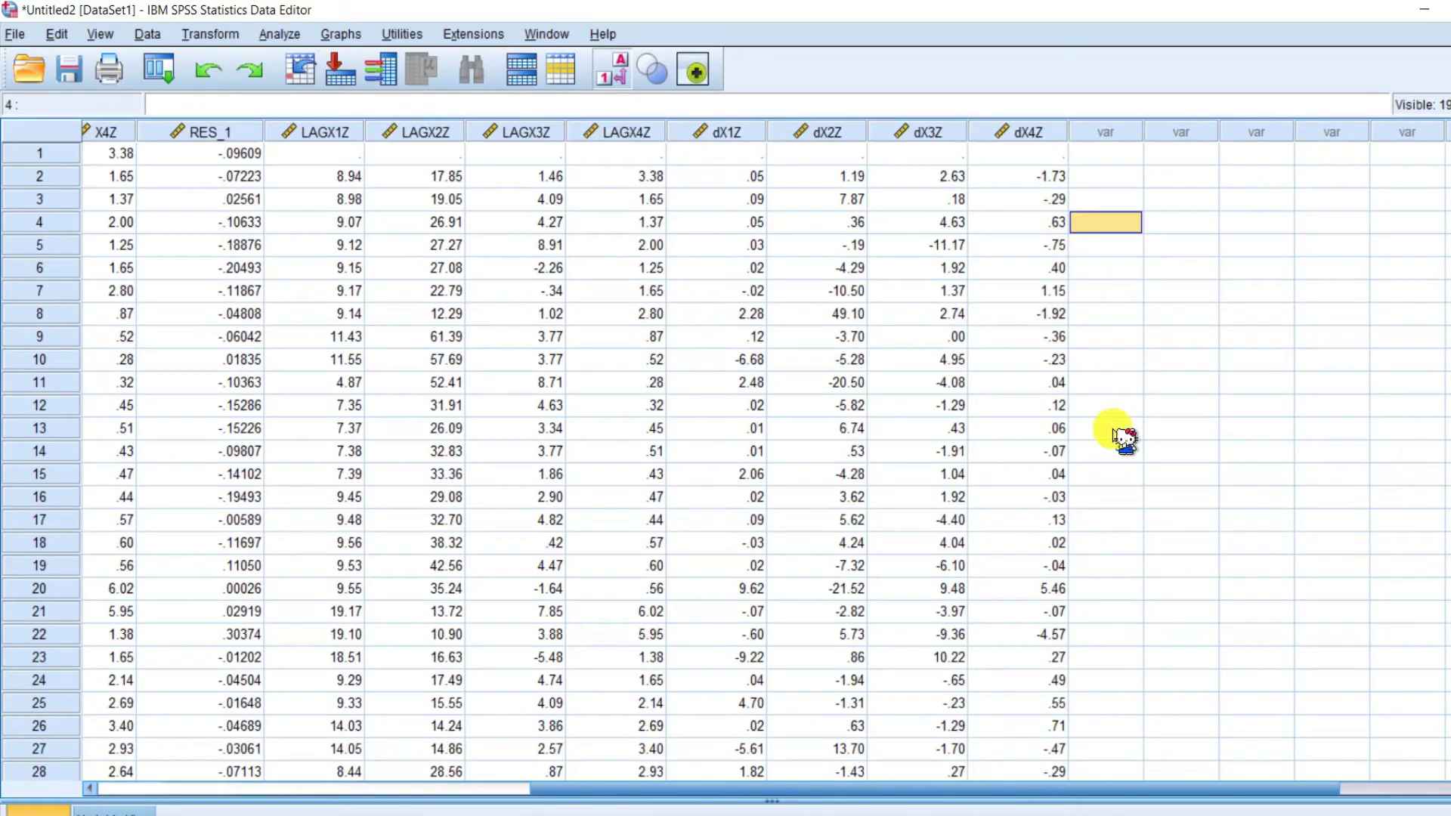
drag(1104, 786, 728, 793)
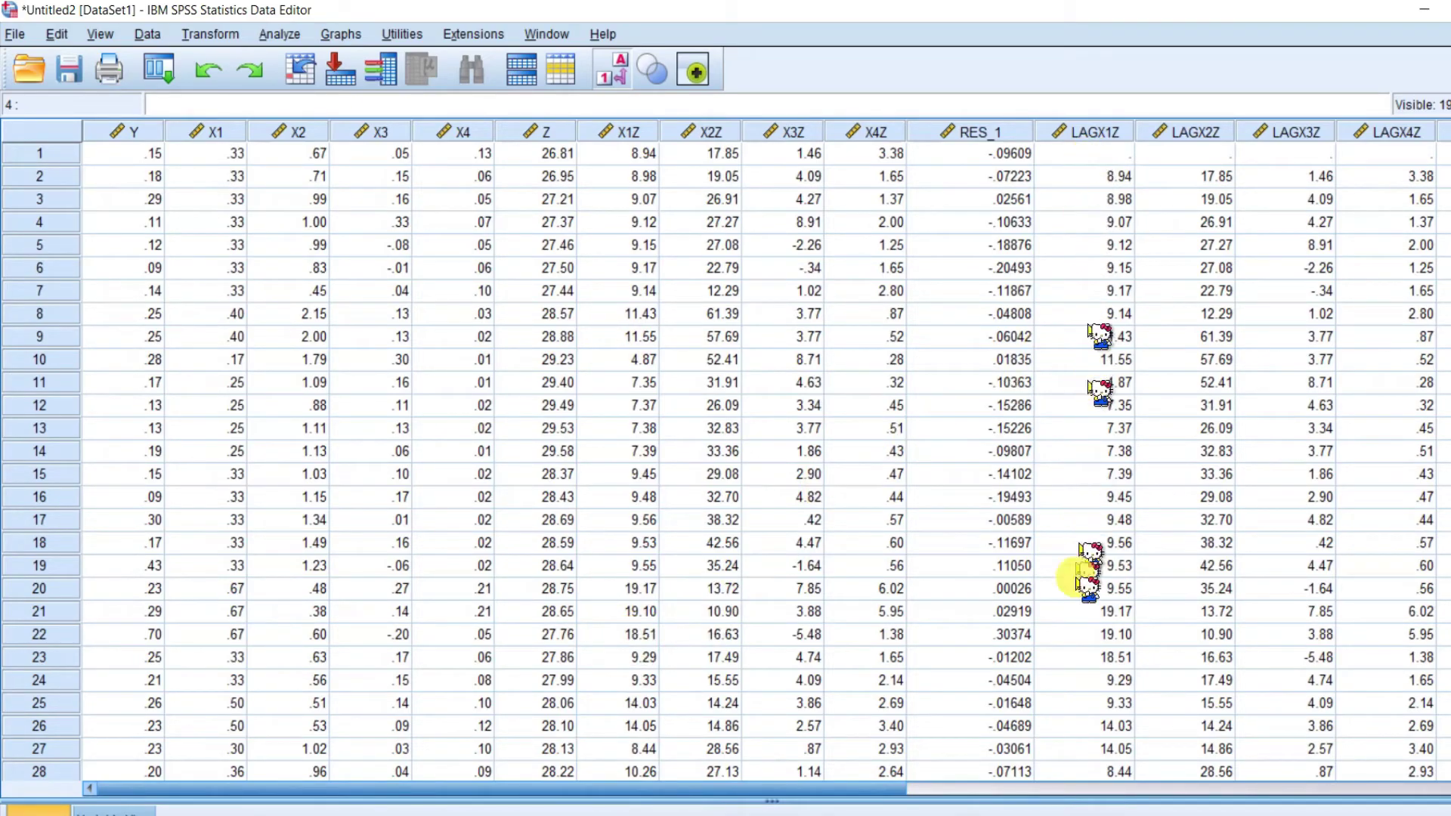
drag(850, 788, 1165, 788)
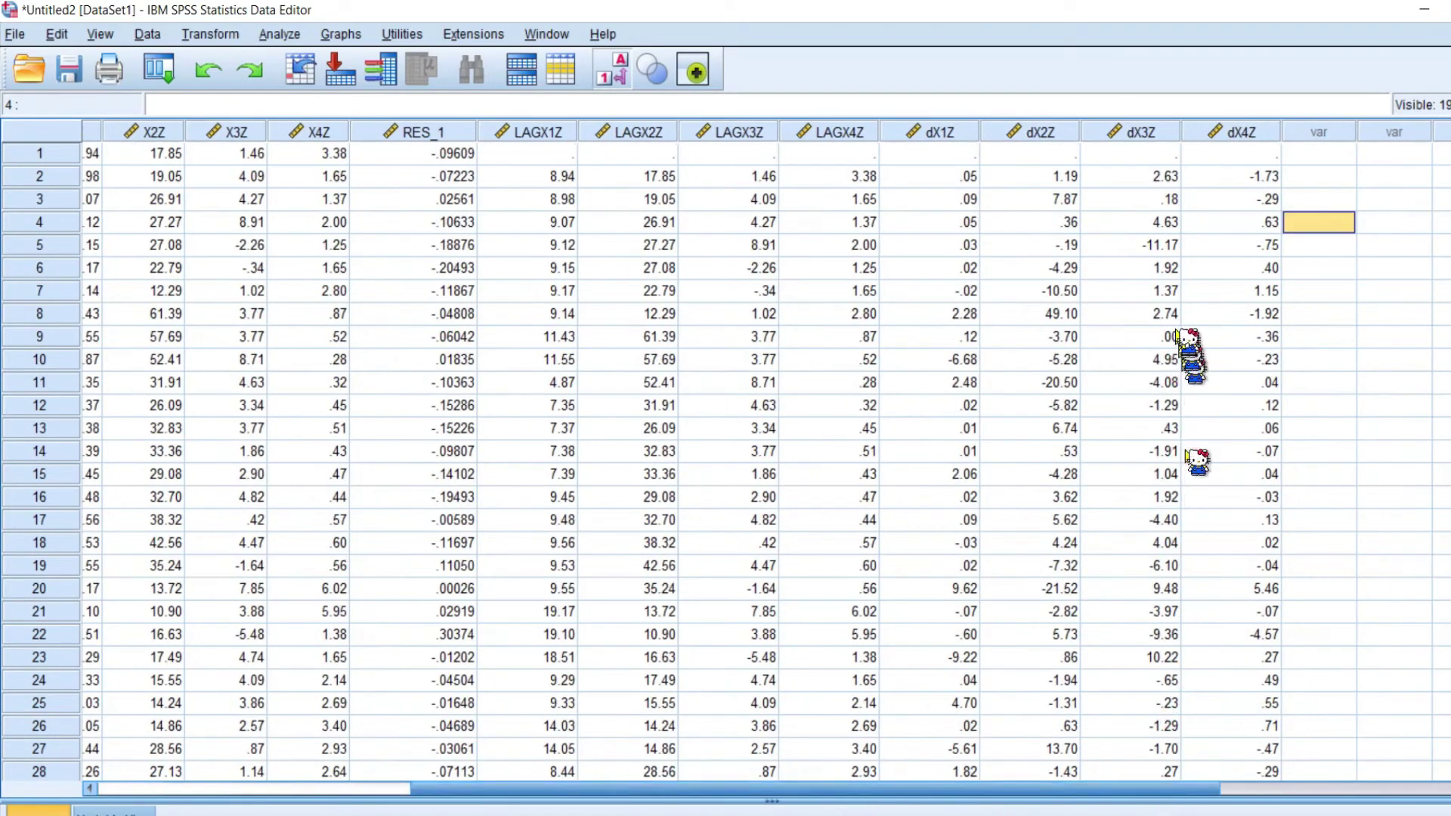
click(1407, 313)
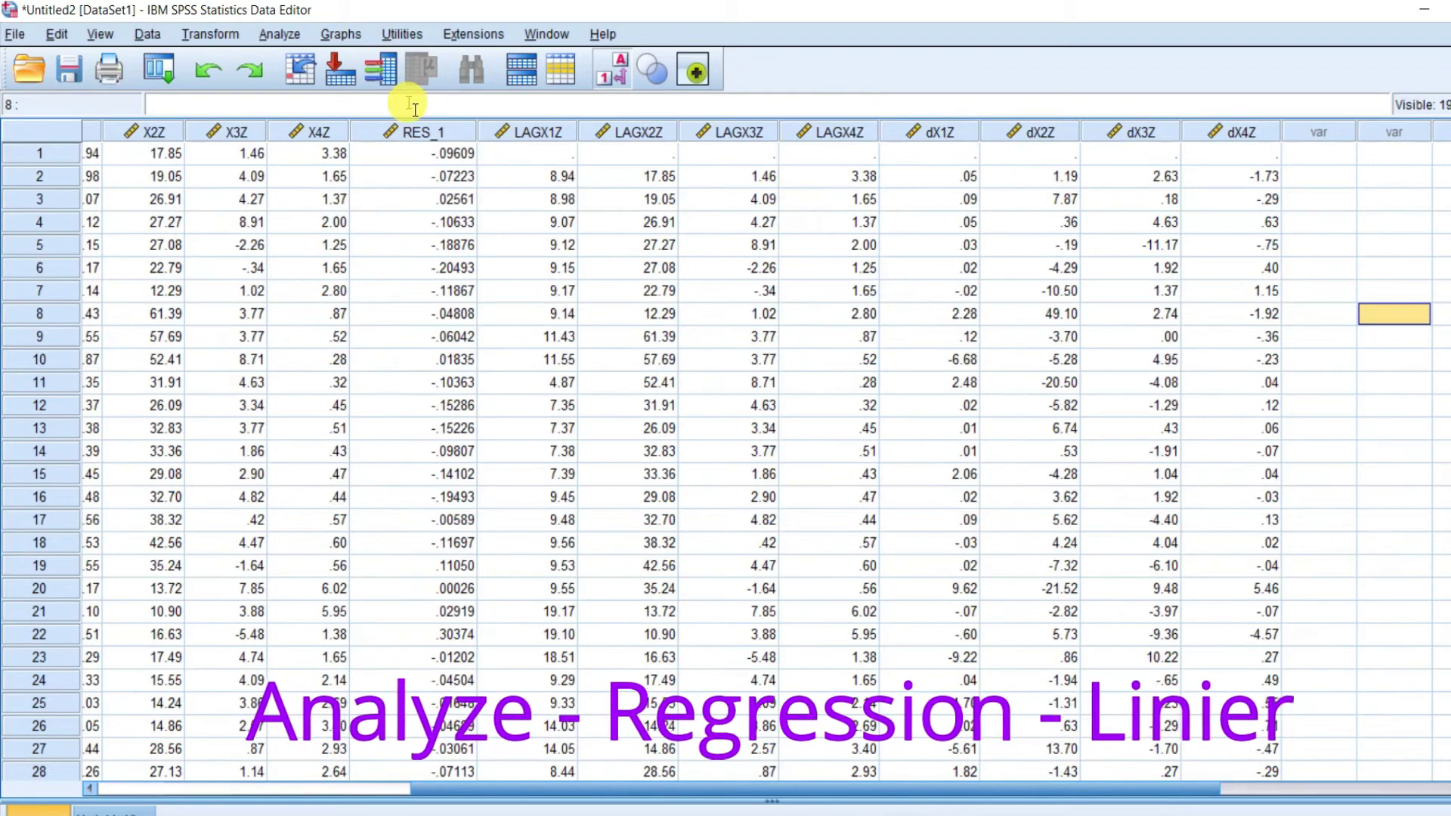
- Open the Linear Regression dialog and reassign TA [Y] as the dependent variable
click(286, 36)
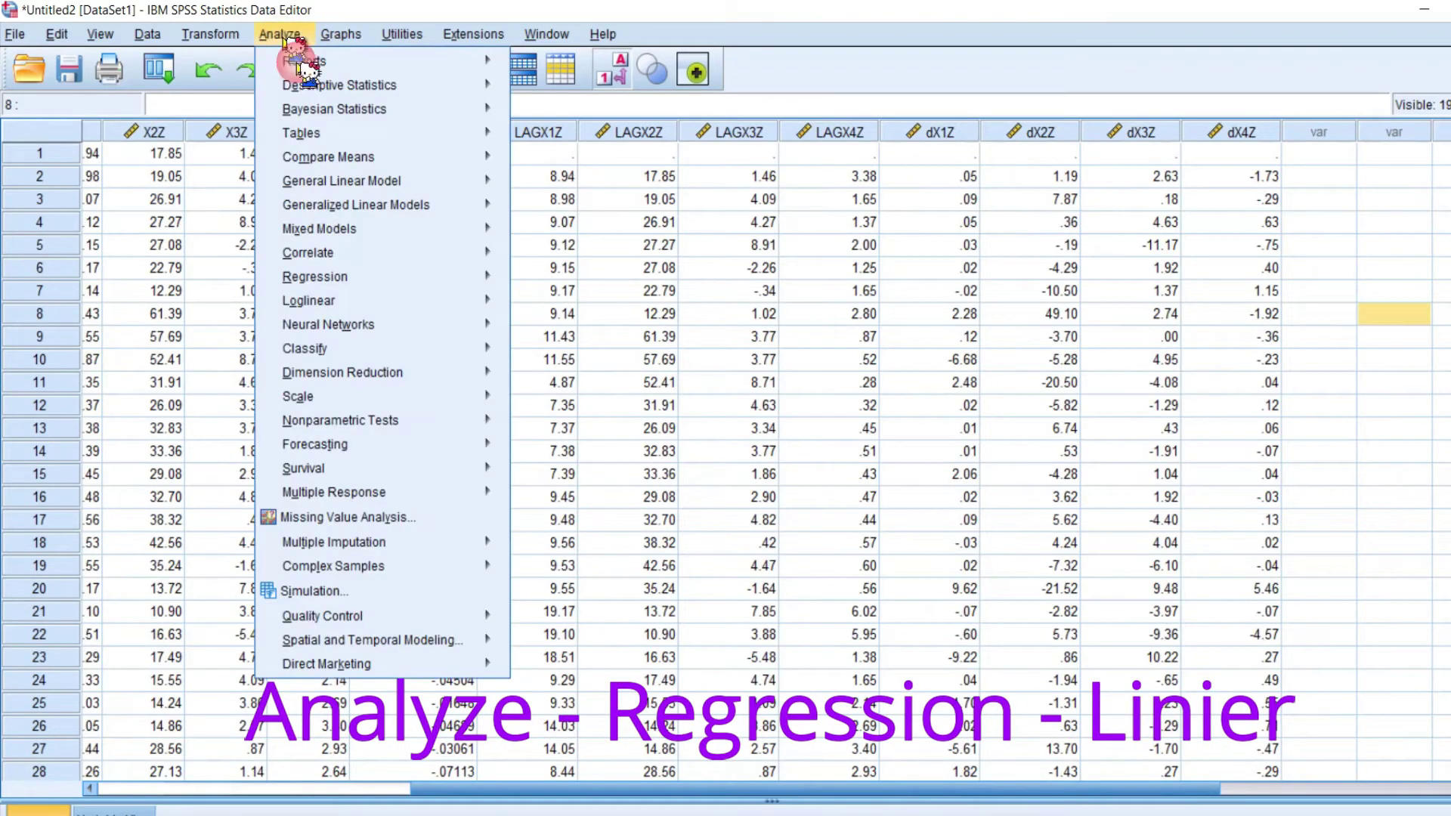
mouse_move(385, 278)
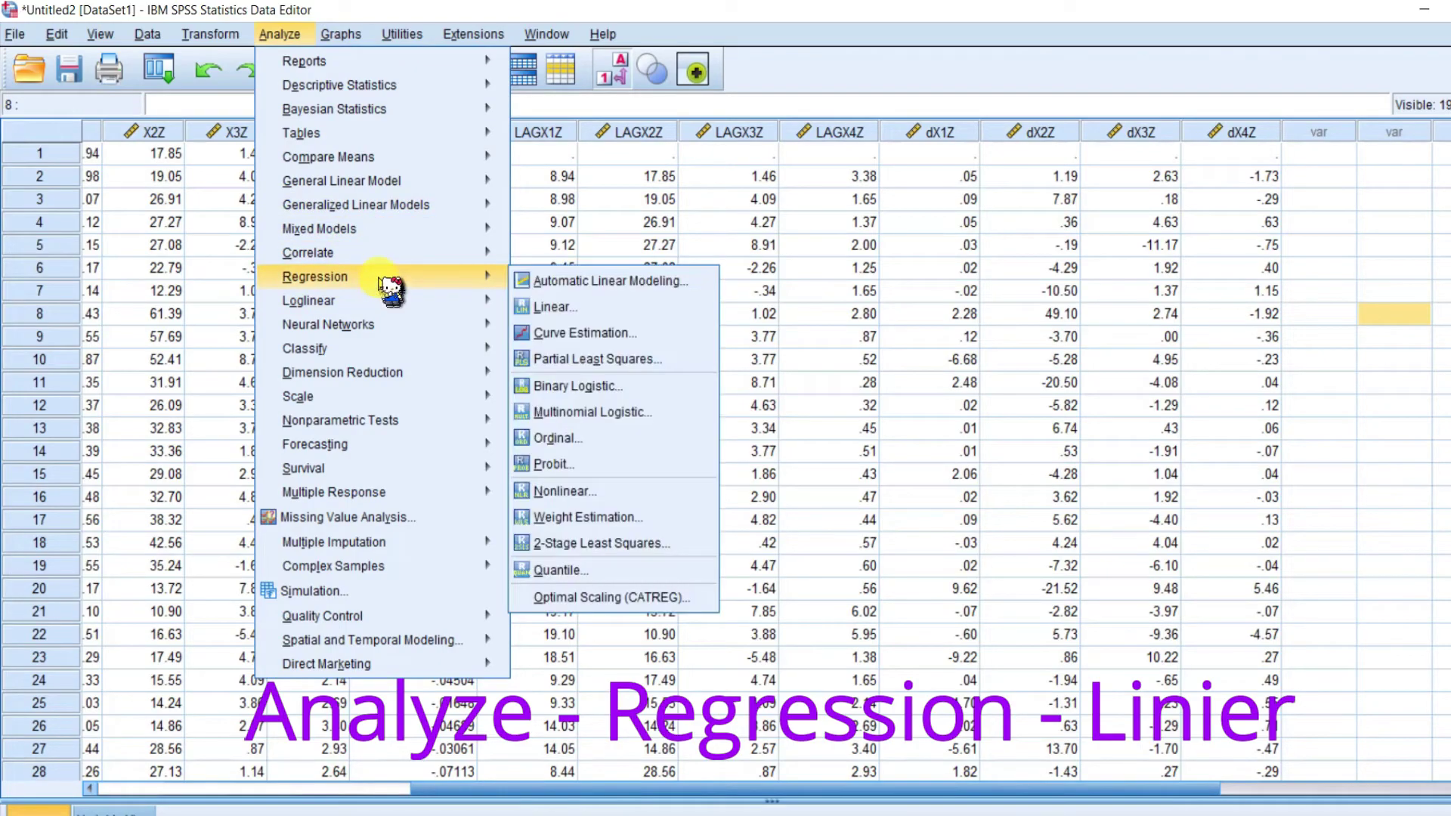
click(601, 307)
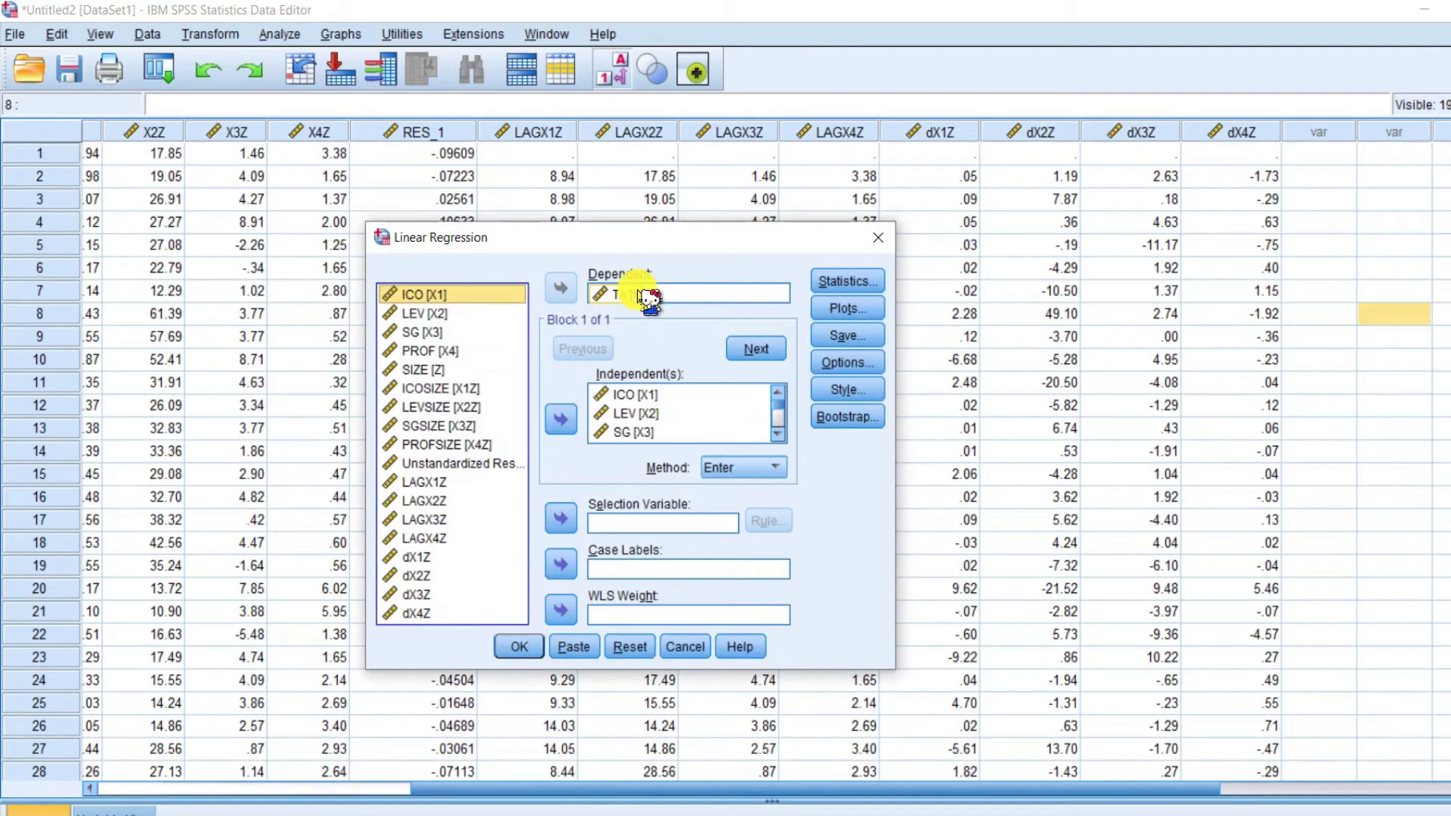
click(640, 294)
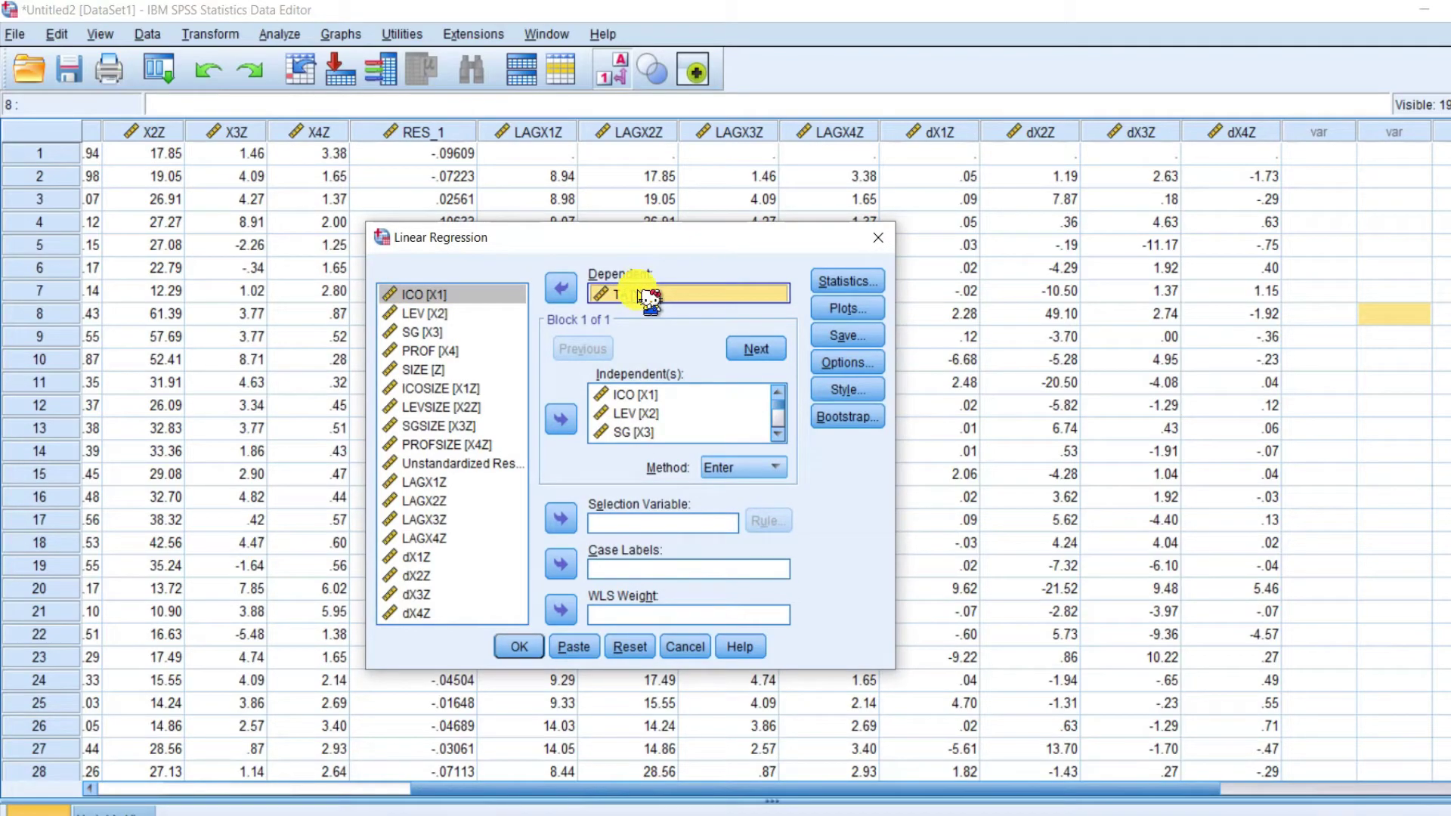
click(559, 289)
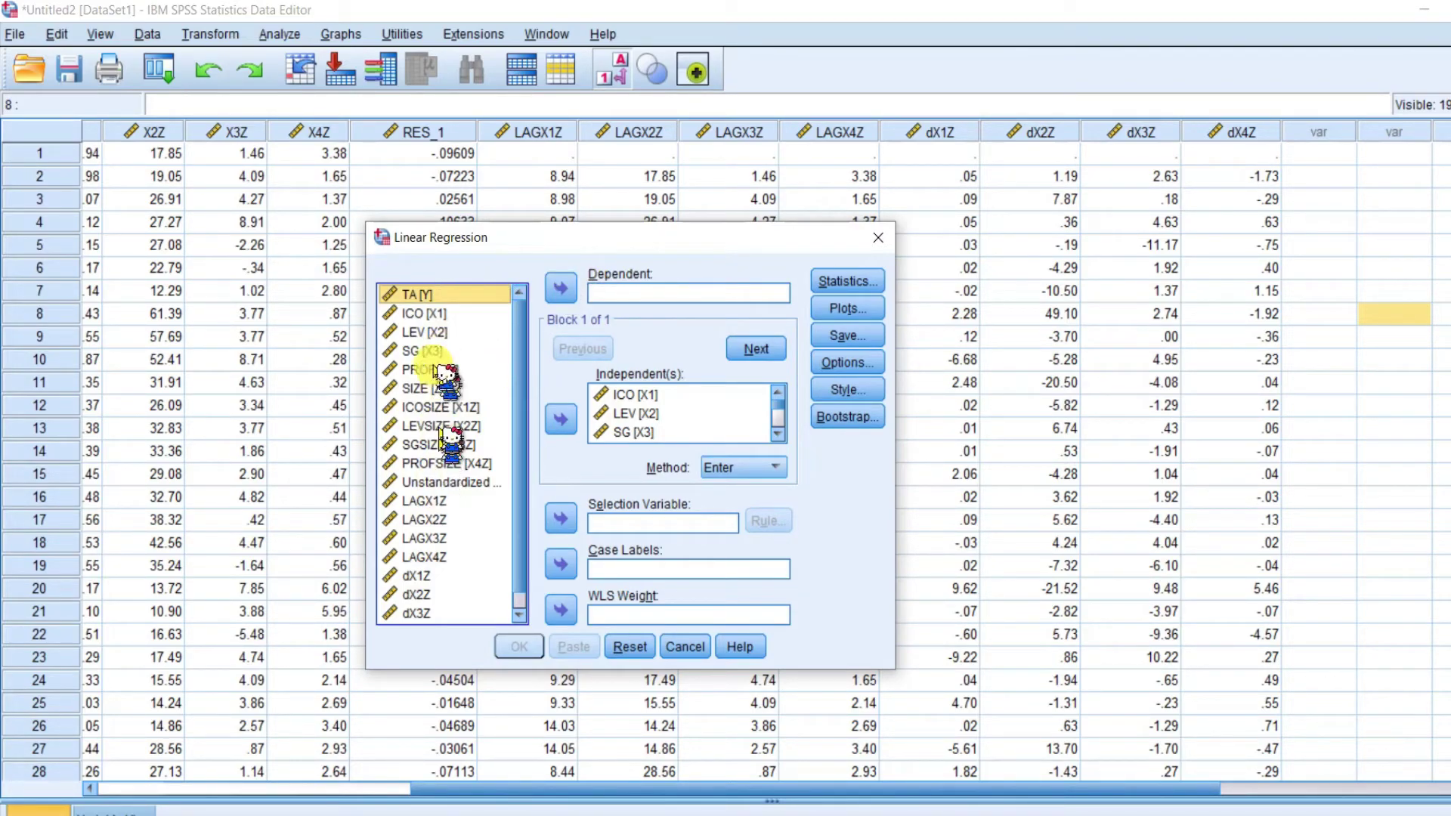
click(560, 288)
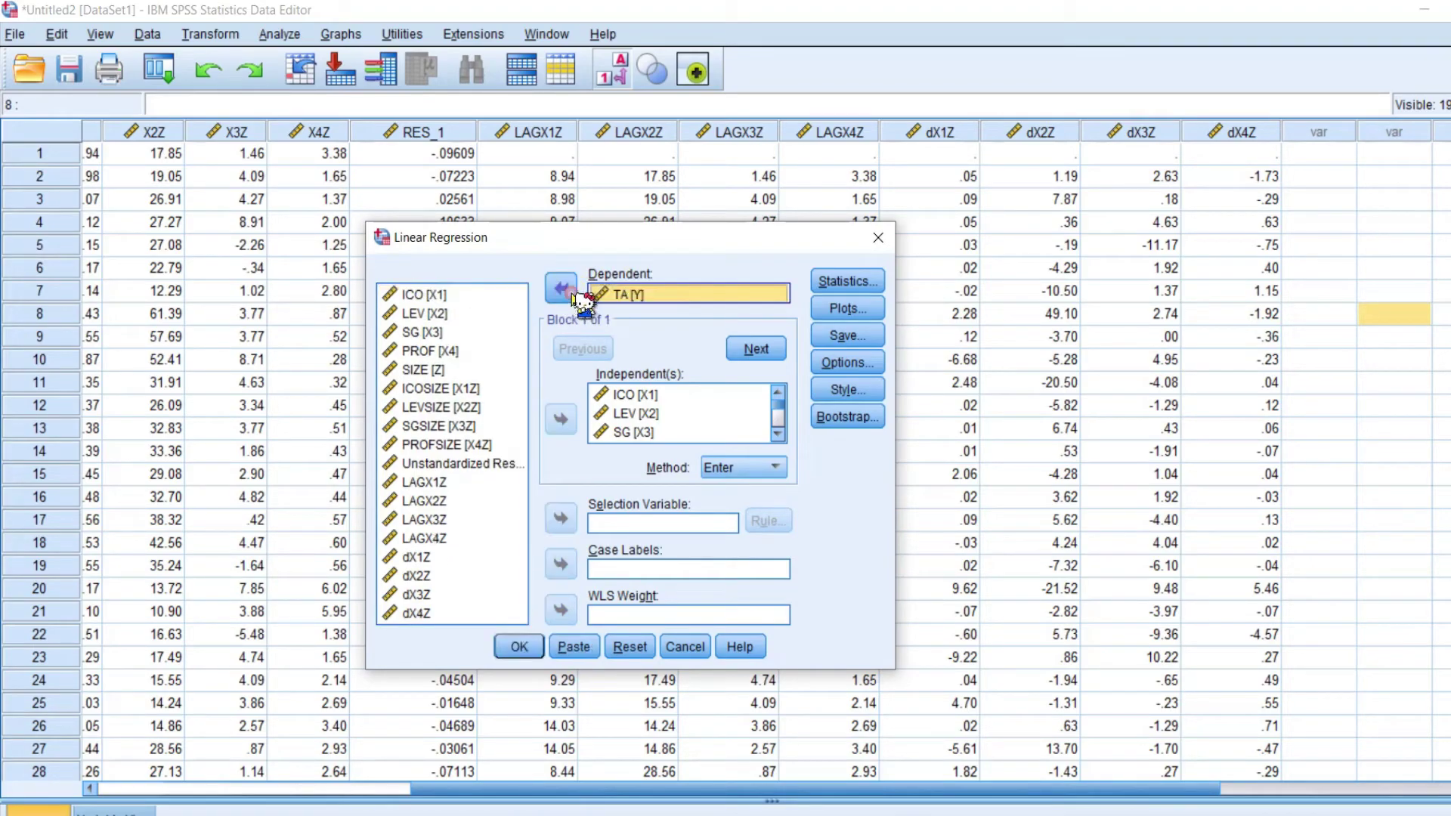
- Remove all the existing independent variables from the regression model
click(694, 414)
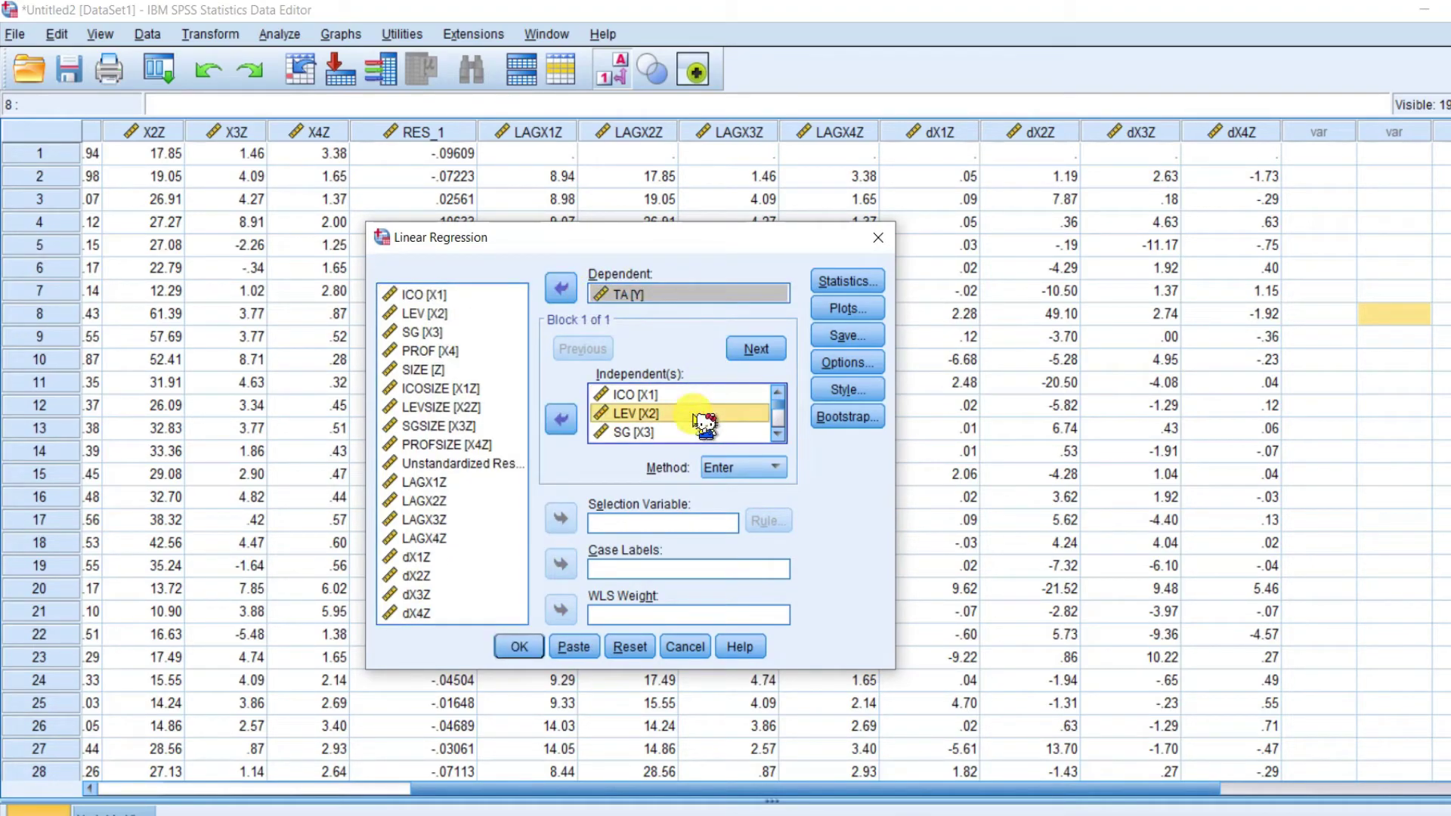
key(ctrl+a)
click(561, 420)
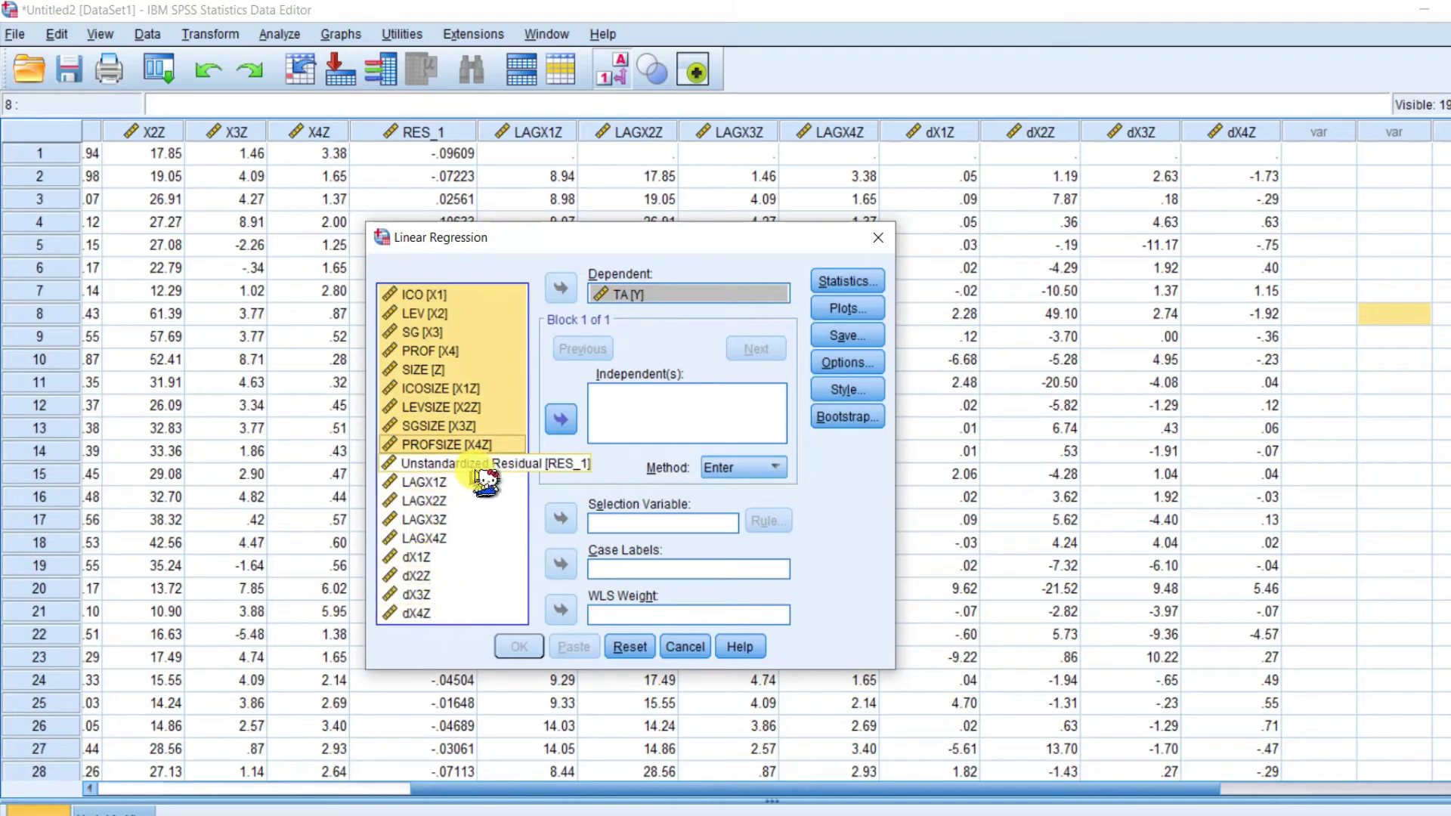
- Add ICO, LEV, SG, PROF, SIZE, dX1Z, dX2Z, dX3Z and dX4Z as the independent variables
click(436, 294)
shift+click(441, 314)
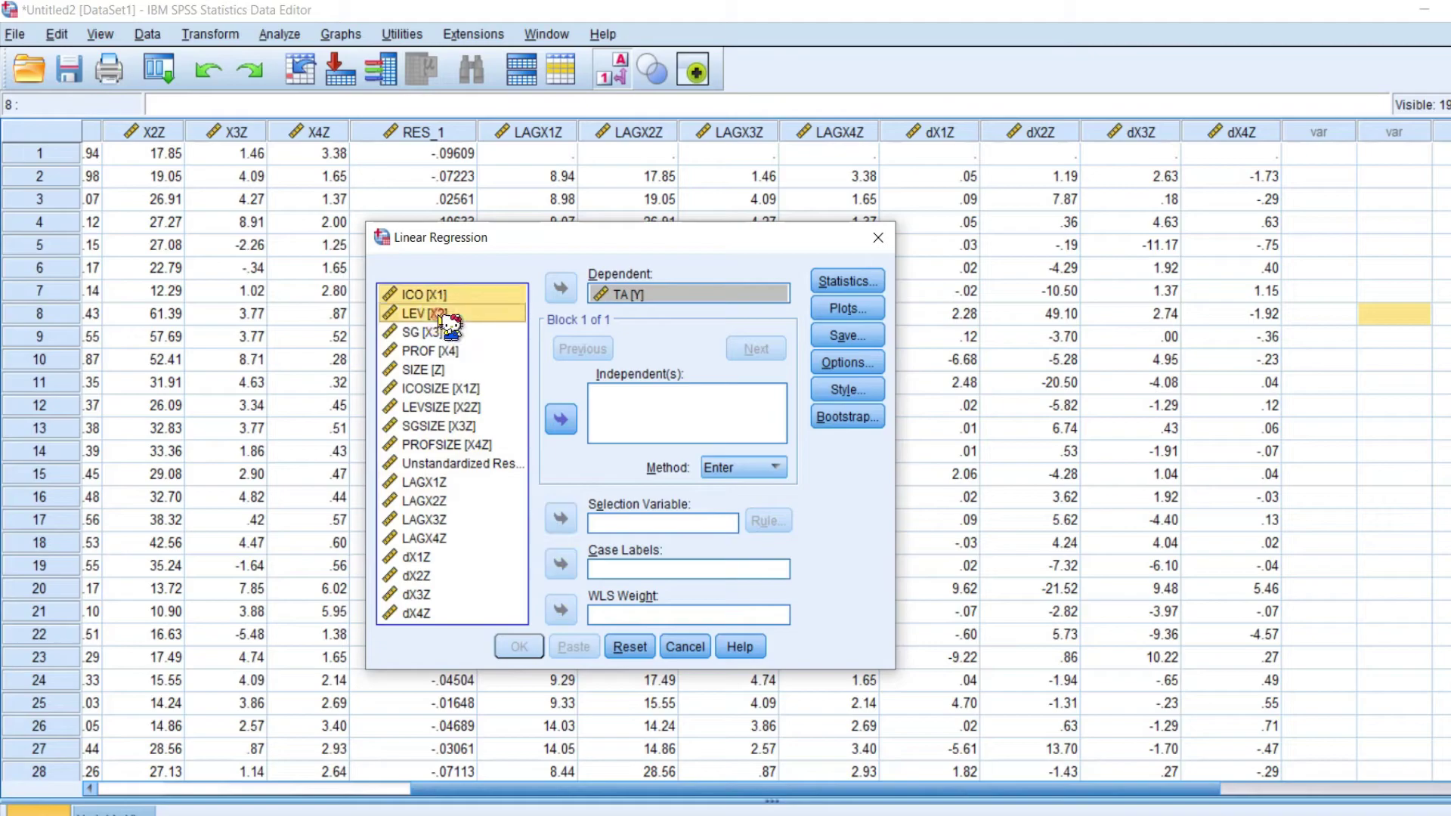
key(shift+Down)
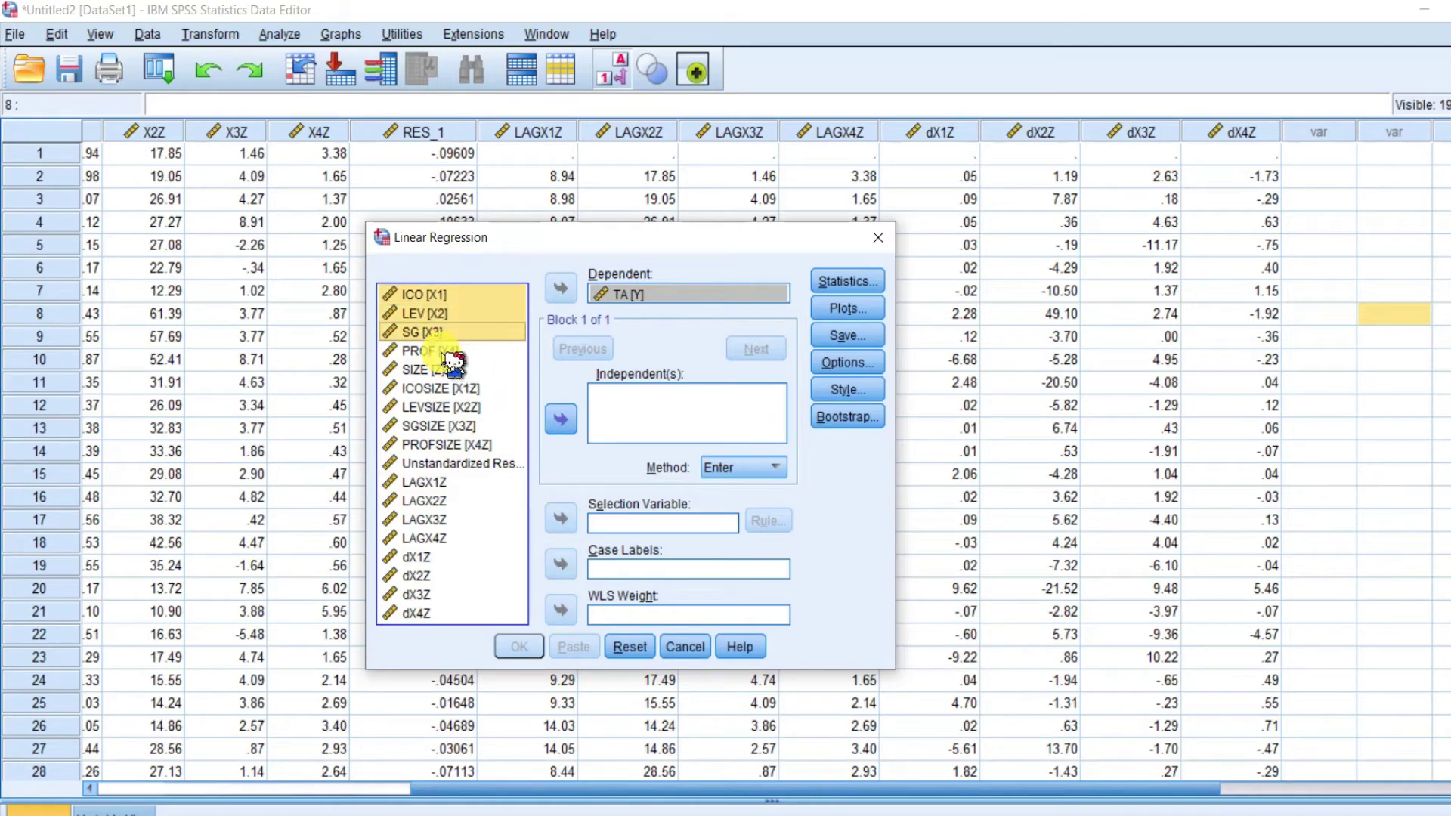
shift+click(444, 352)
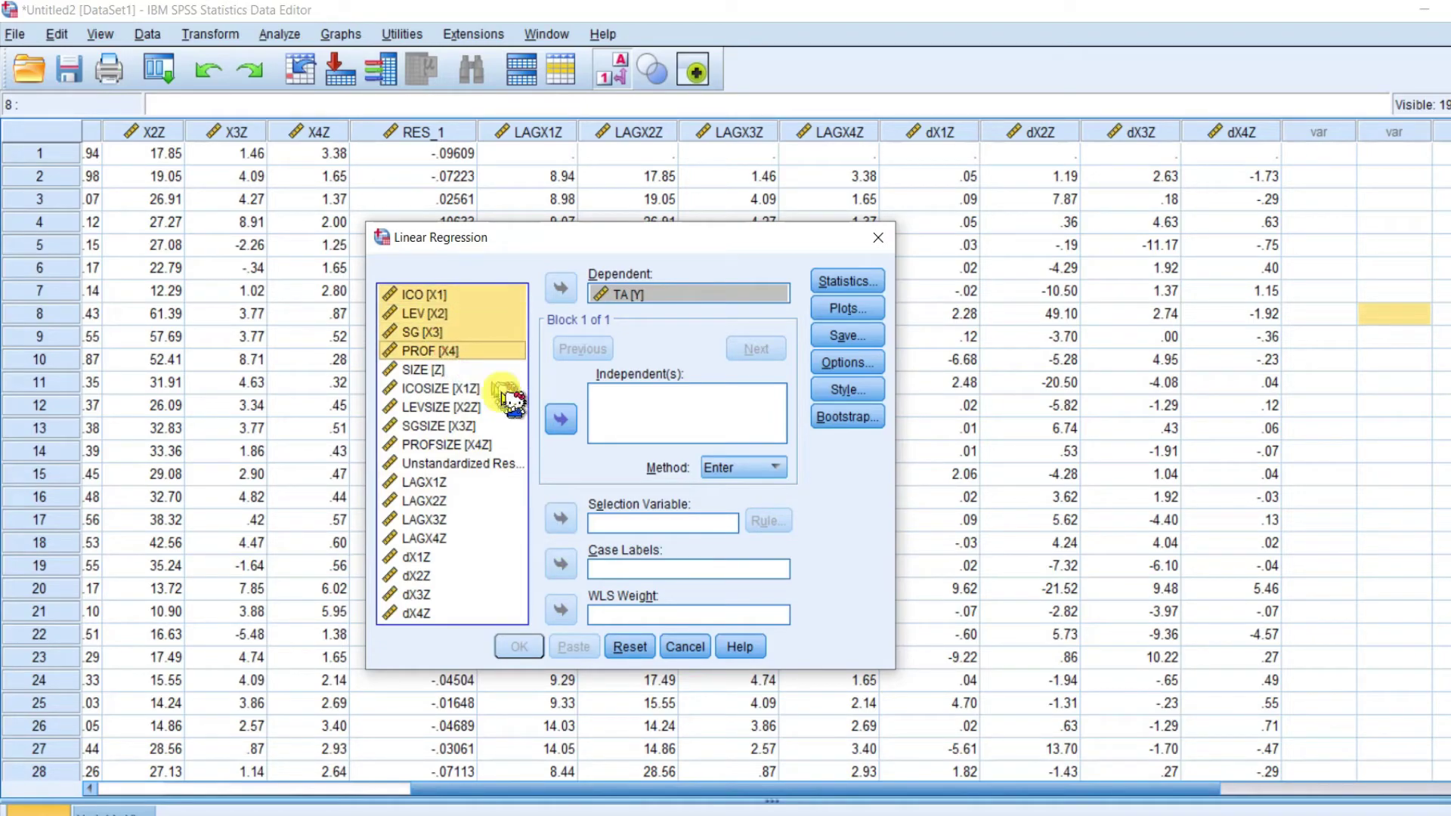
shift+click(443, 371)
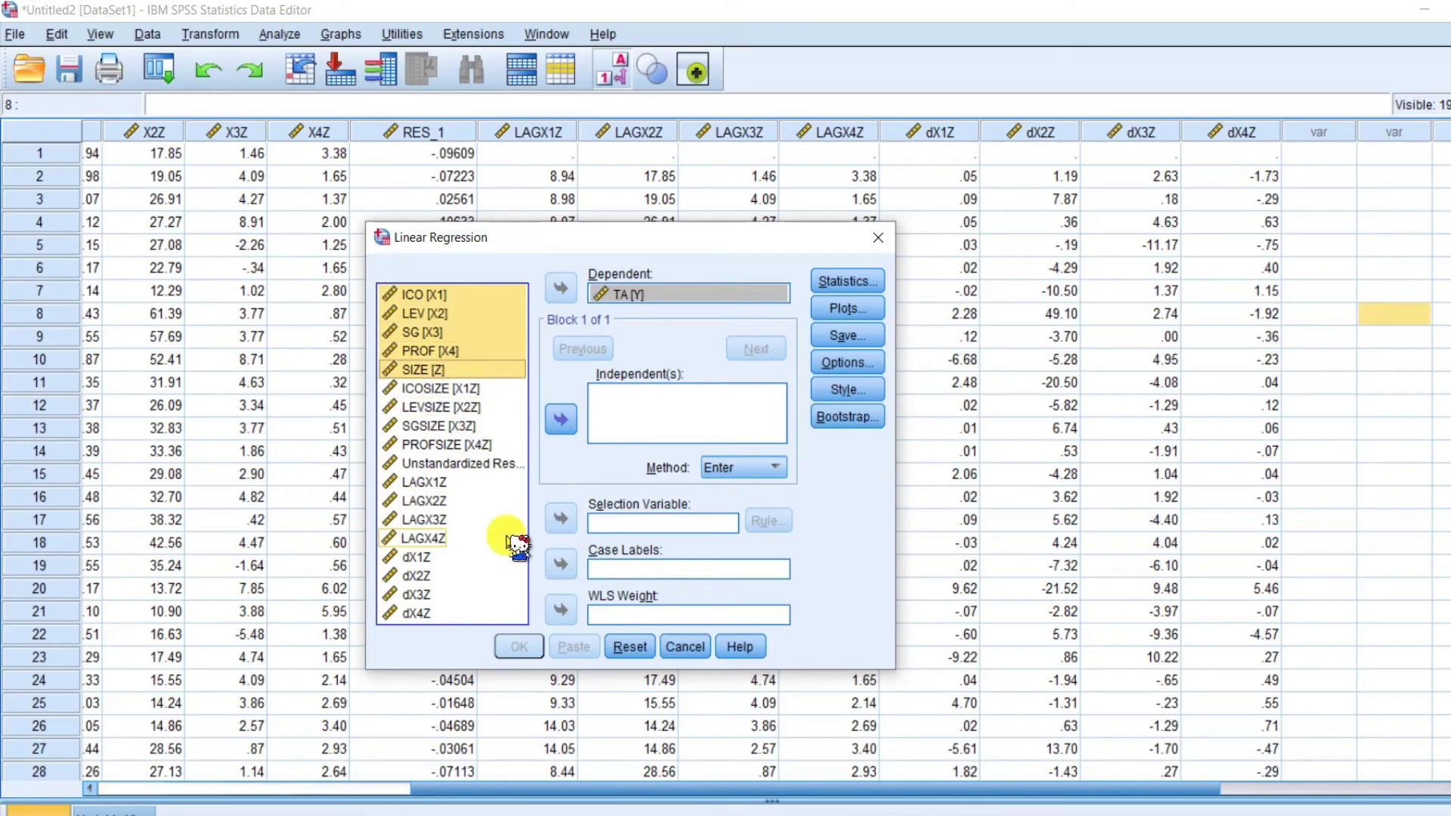
ctrl+click(421, 558)
ctrl+click(425, 576)
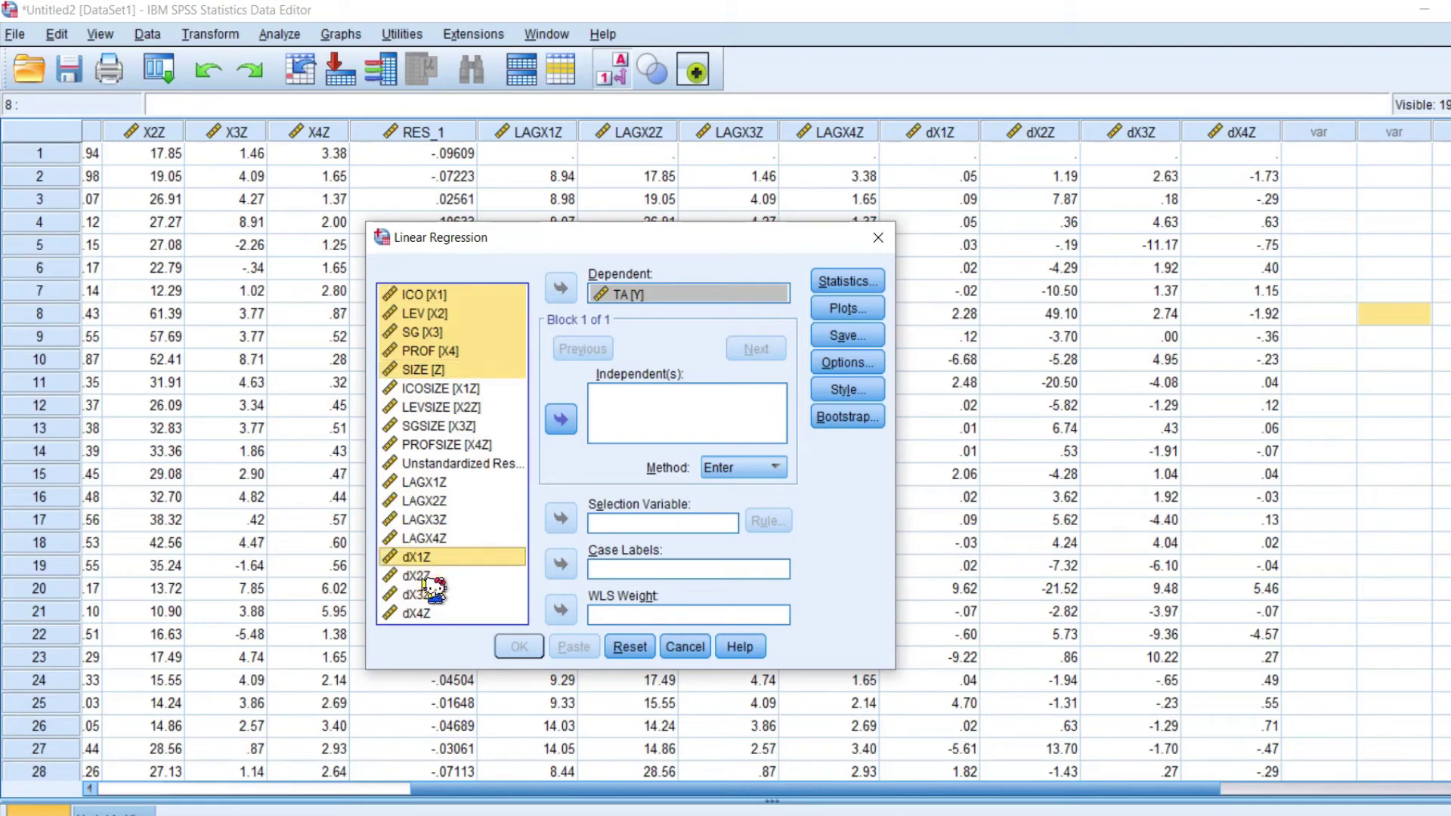
ctrl+click(433, 578)
ctrl+click(435, 595)
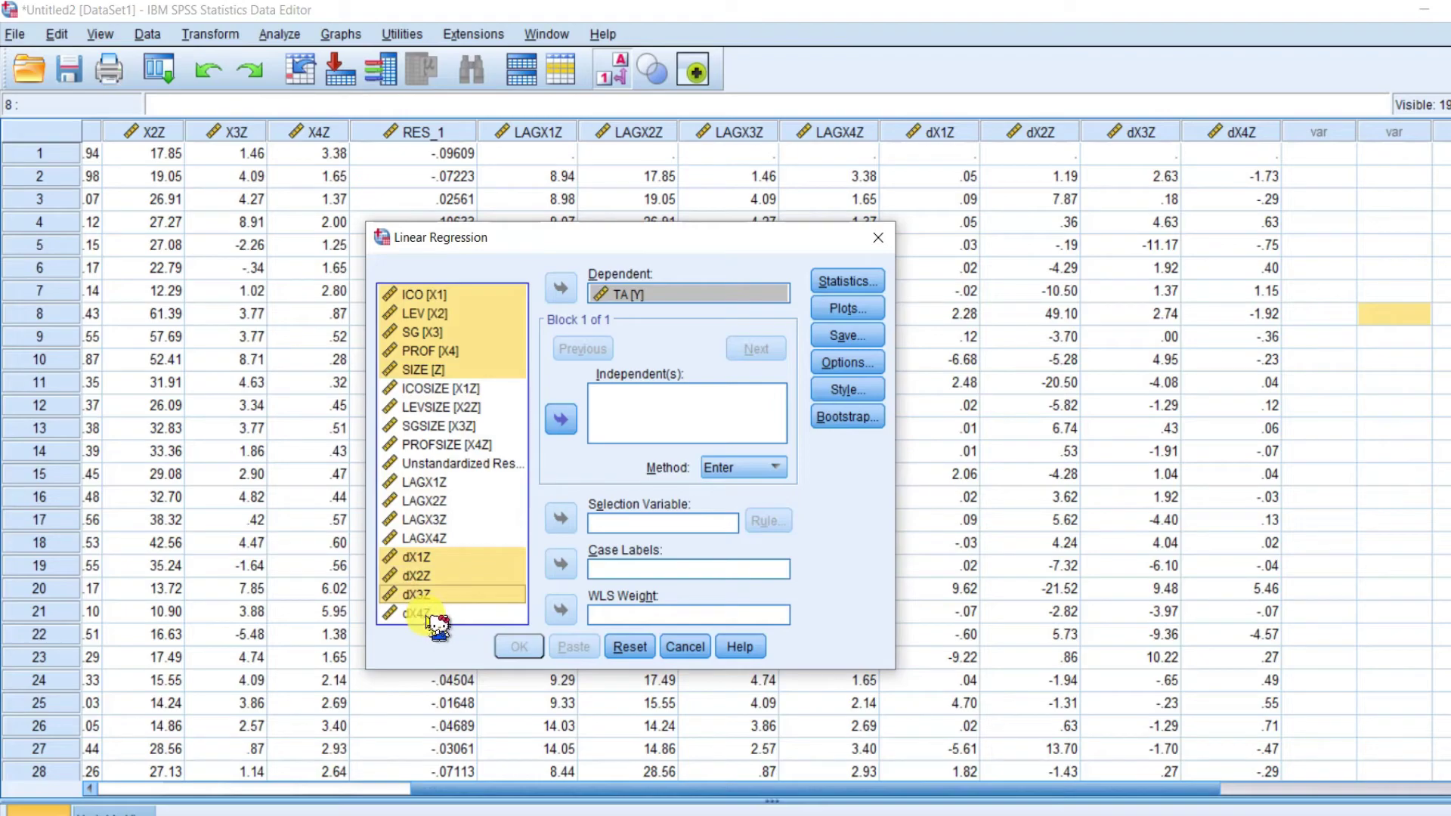
ctrl+click(430, 614)
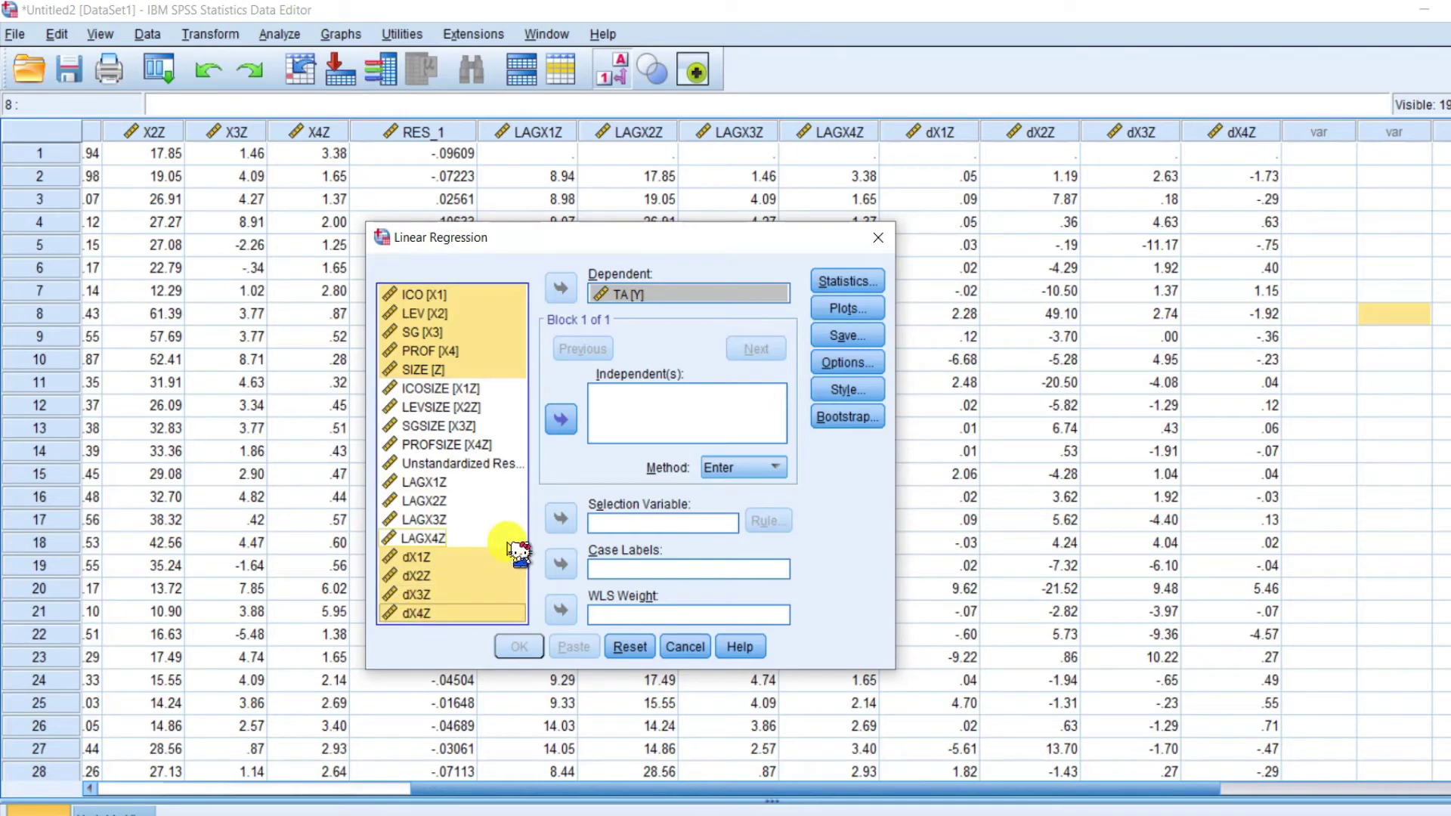
click(561, 420)
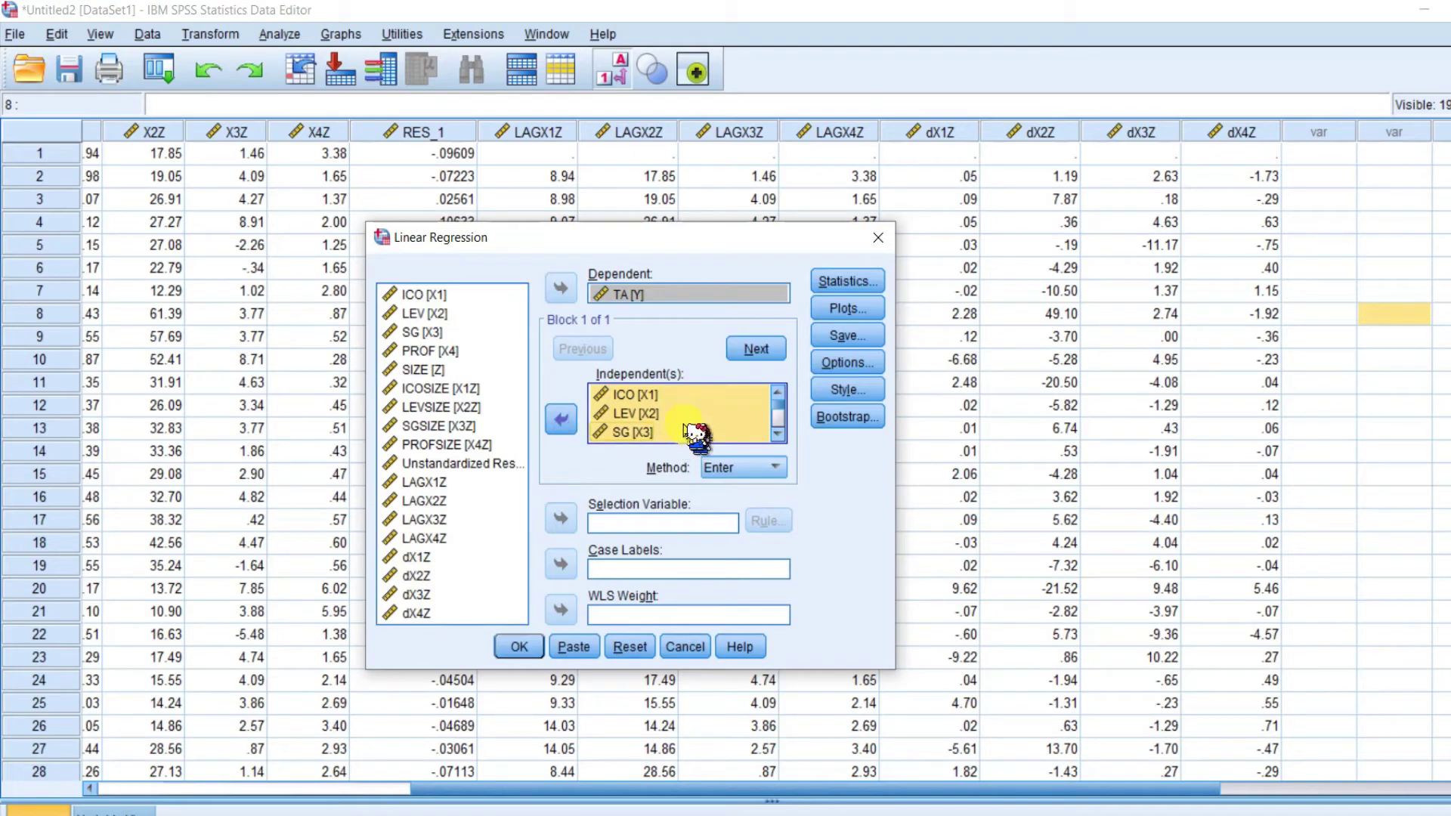
- Check the independent variables list from PROF and SIZE through dX1Z to dX4Z
scroll(671, 444, down, 1)
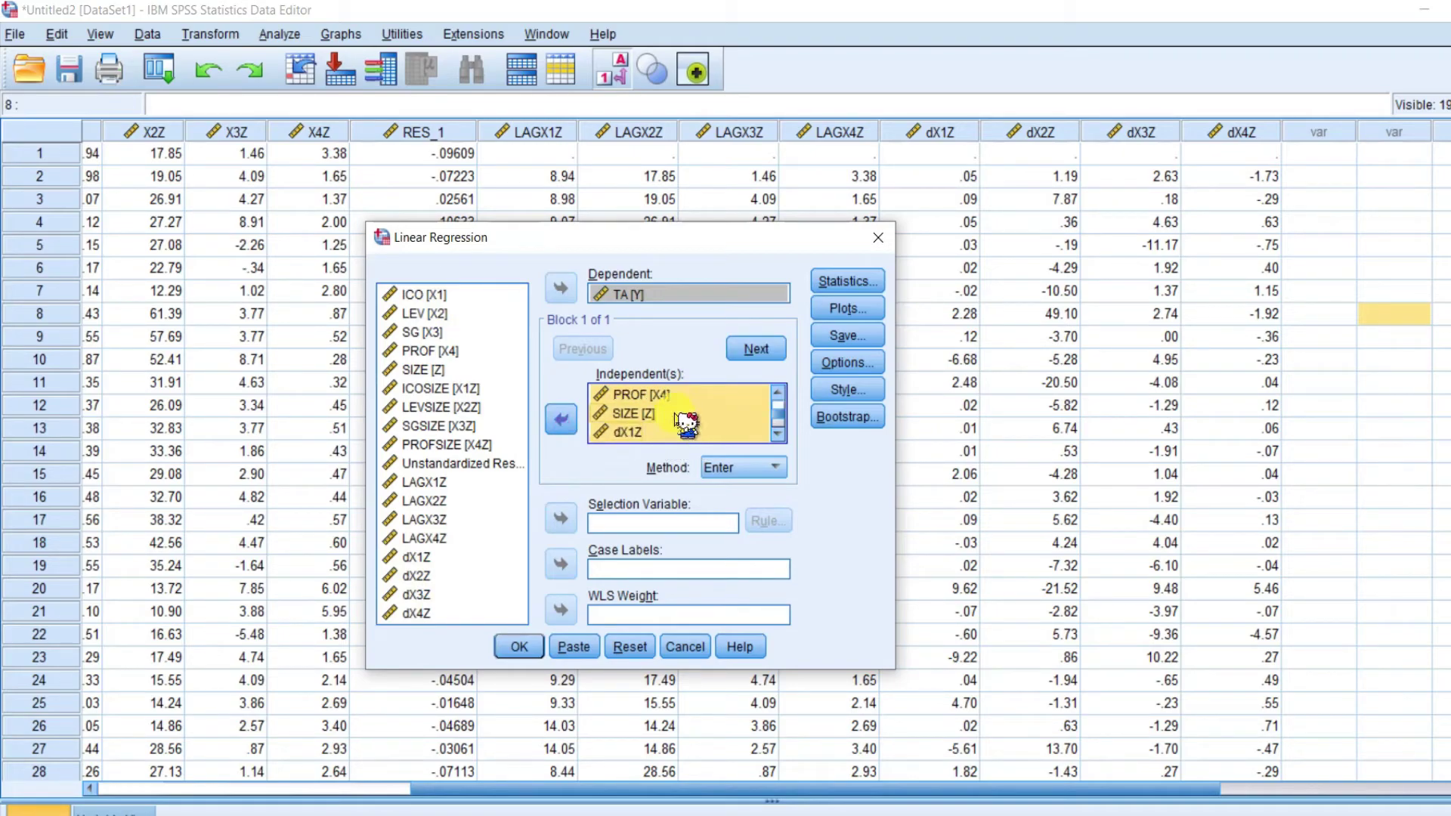
scroll(671, 436, down, 3)
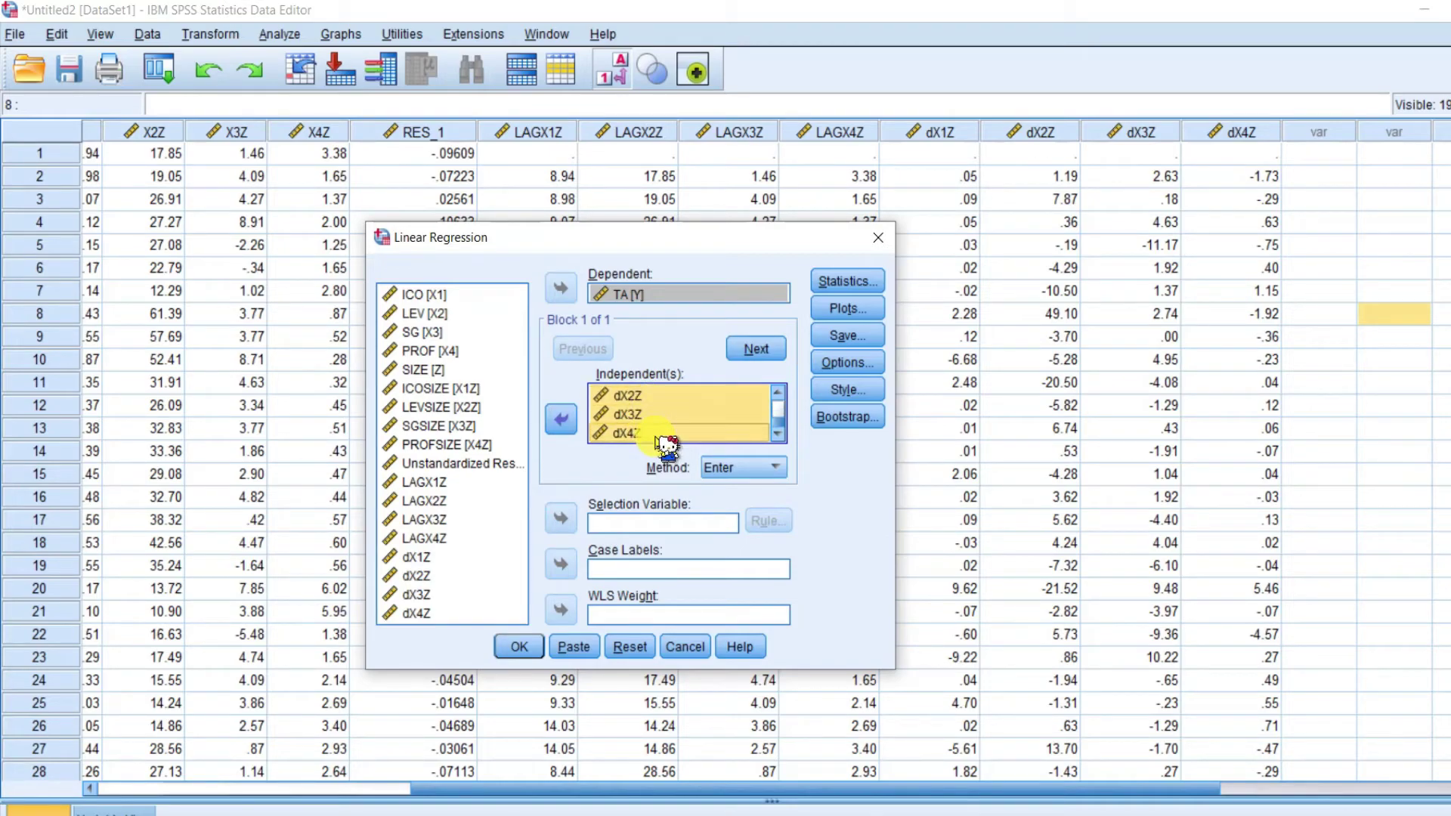
scroll(669, 434, up, 3)
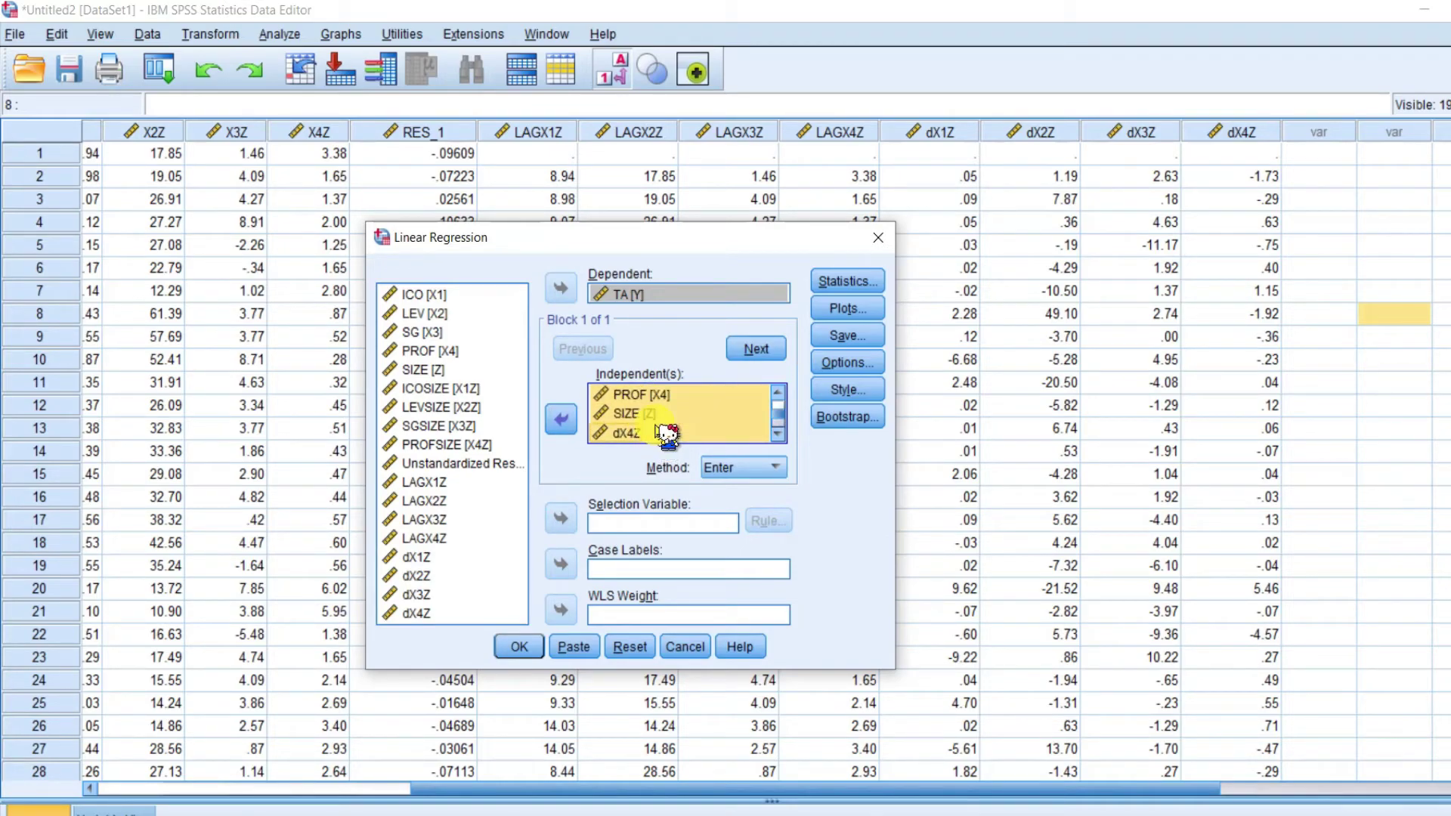
scroll(668, 435, down, 3)
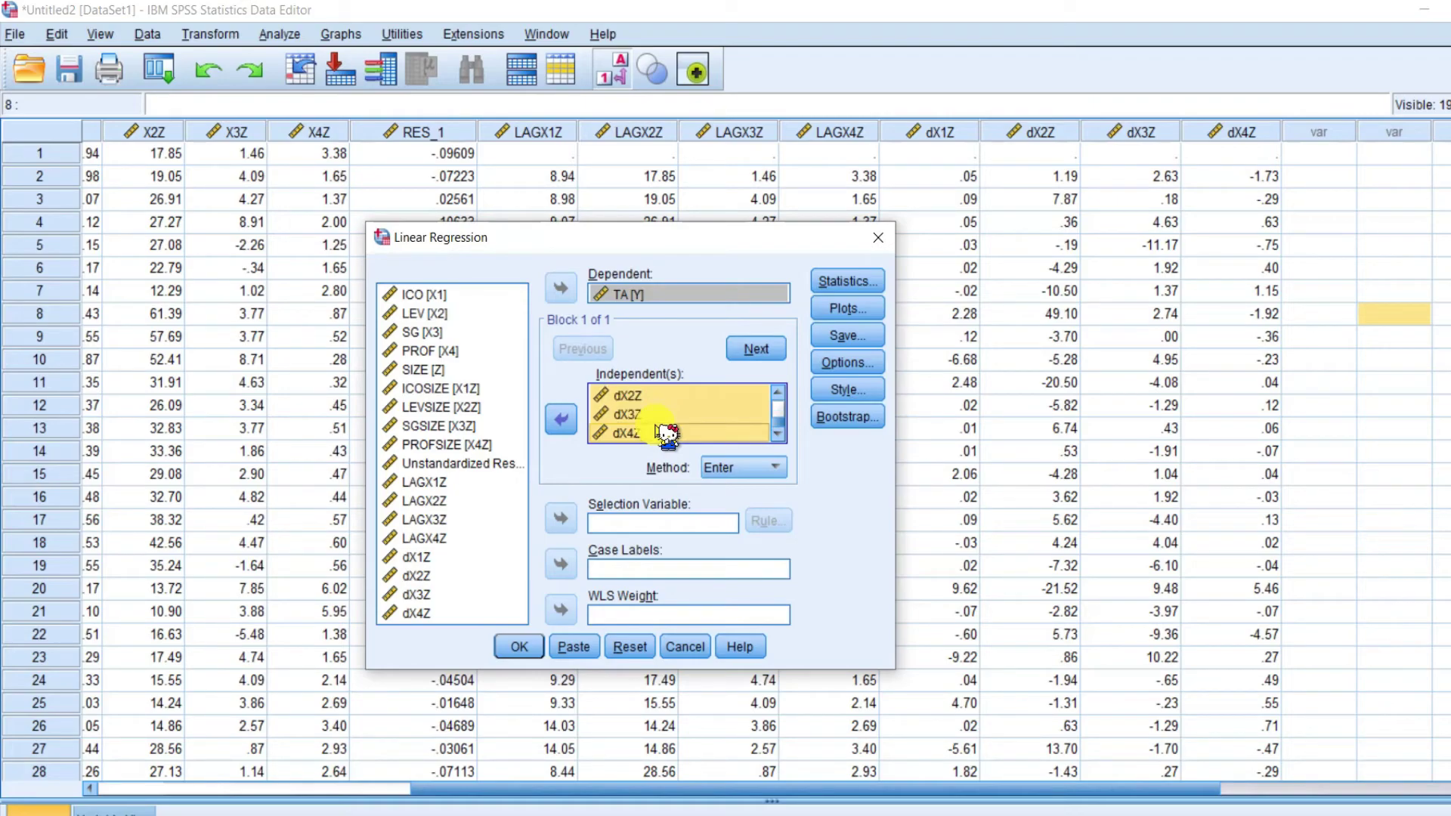
scroll(668, 434, up, 3)
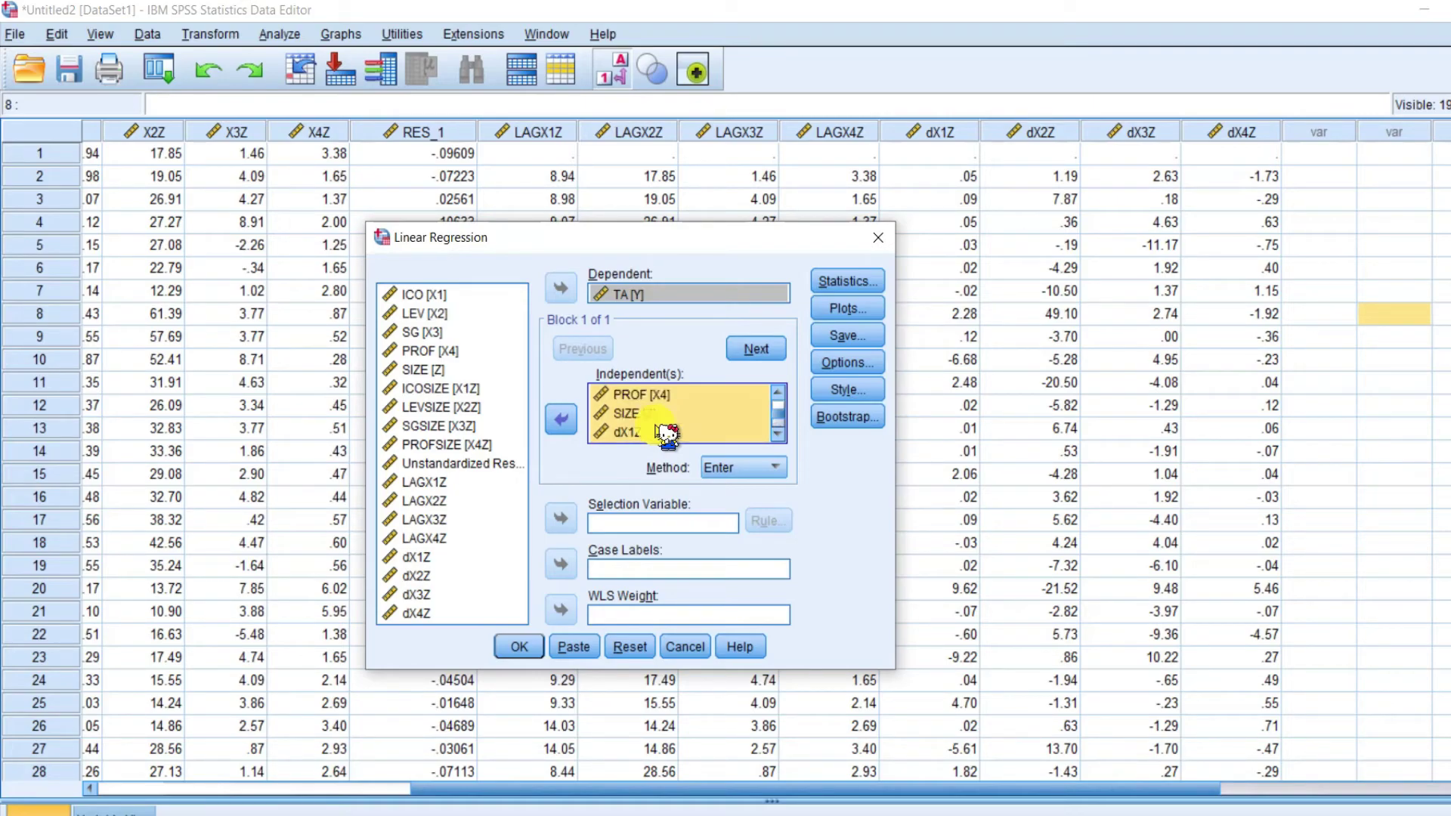
scroll(668, 434, down, 3)
click(777, 393)
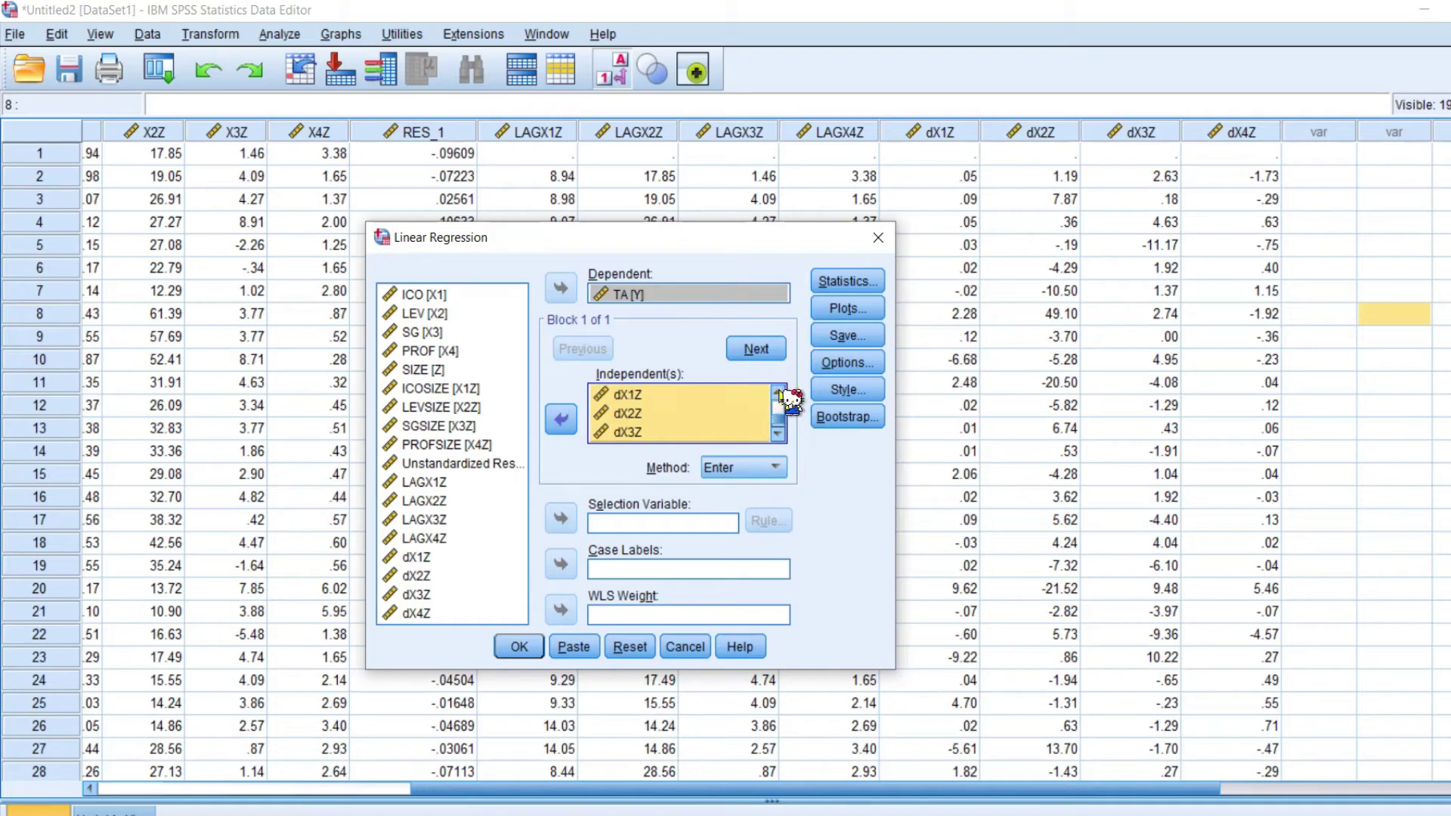
click(778, 434)
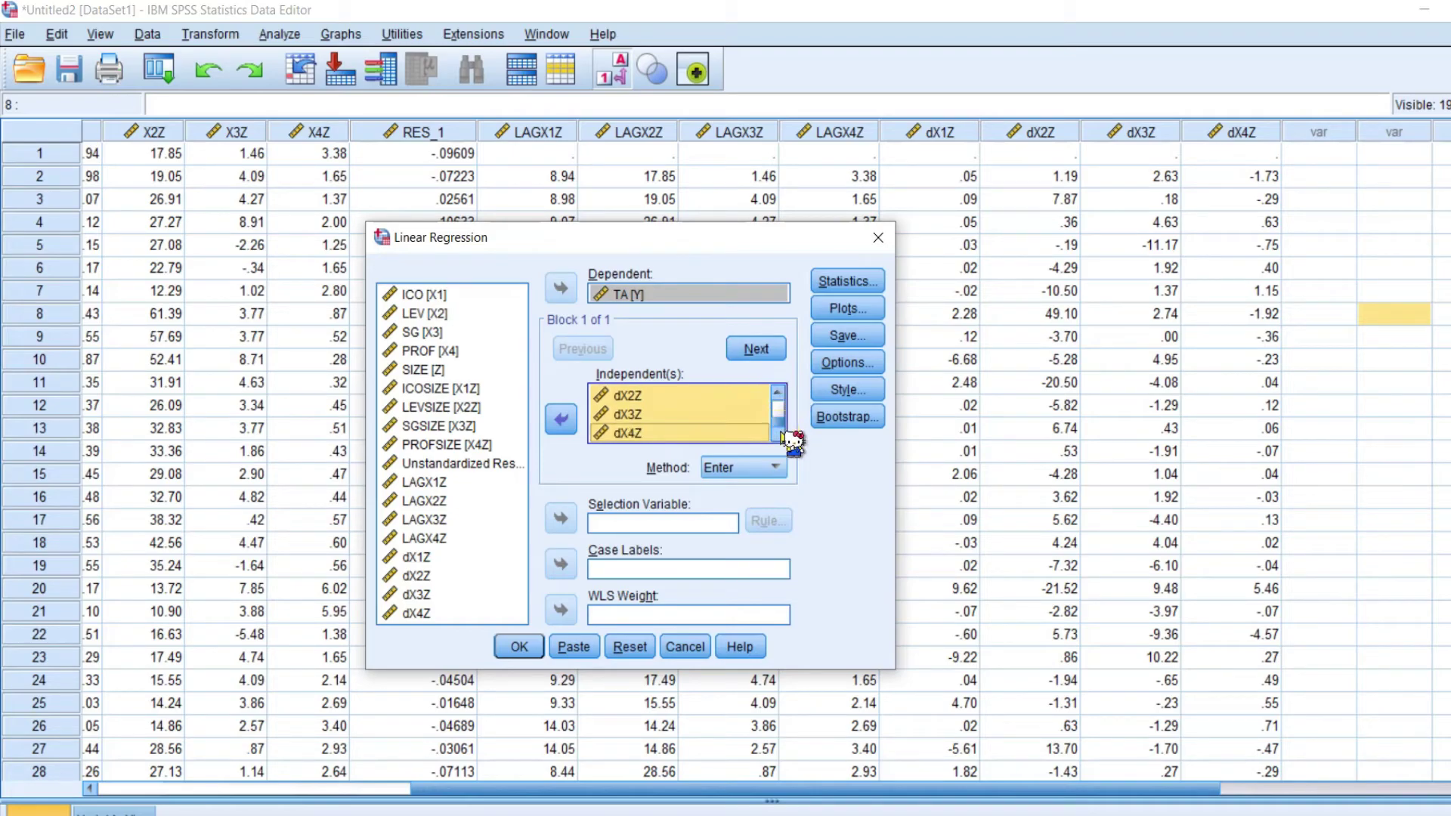
- Run the regression with the existing settings and examine the ANOVA and Coefficients tables in the output
click(821, 287)
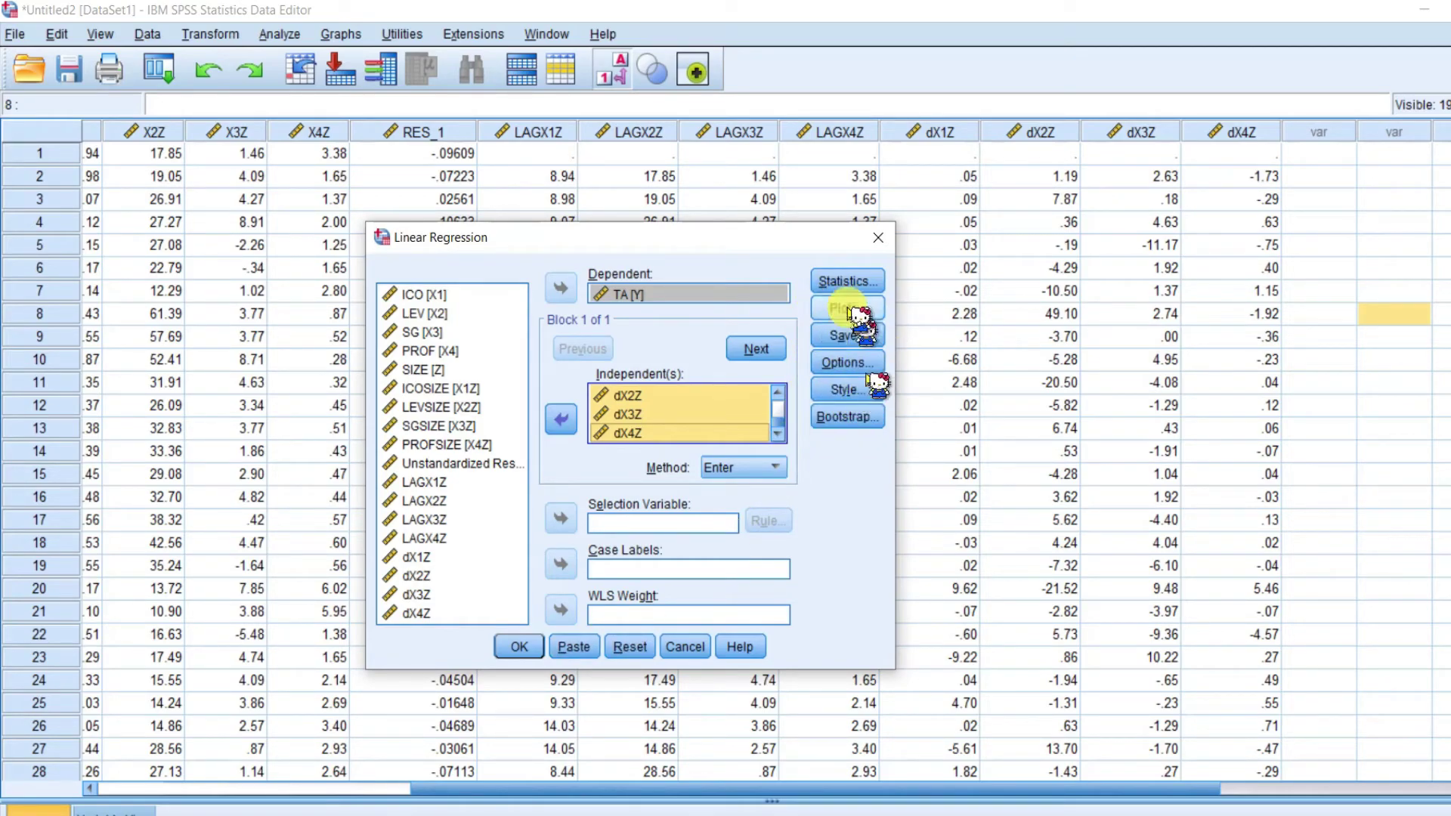
click(519, 646)
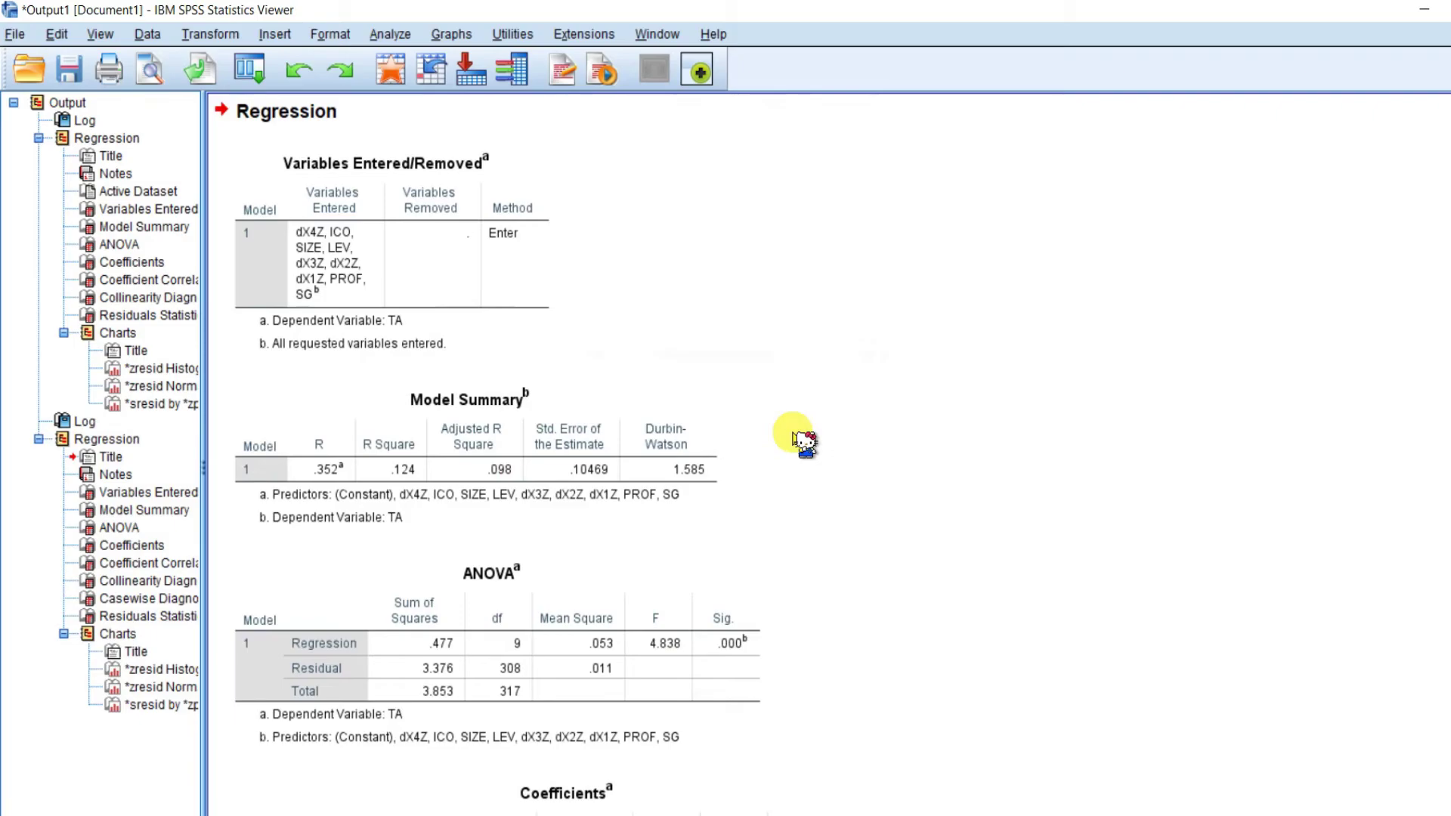
scroll(802, 442, down, 4)
scroll(801, 442, down, 4)
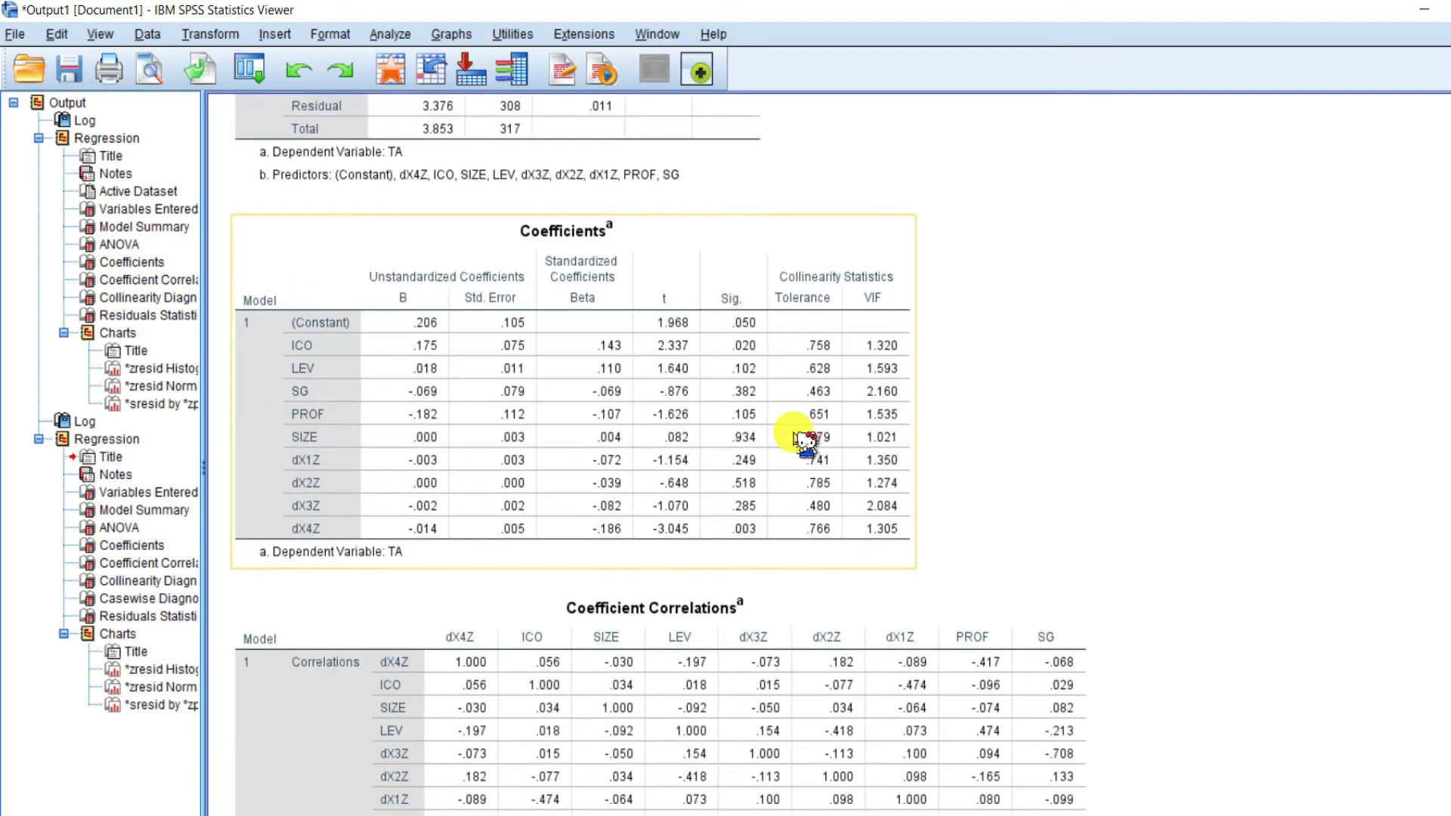
scroll(802, 443, up, 3)
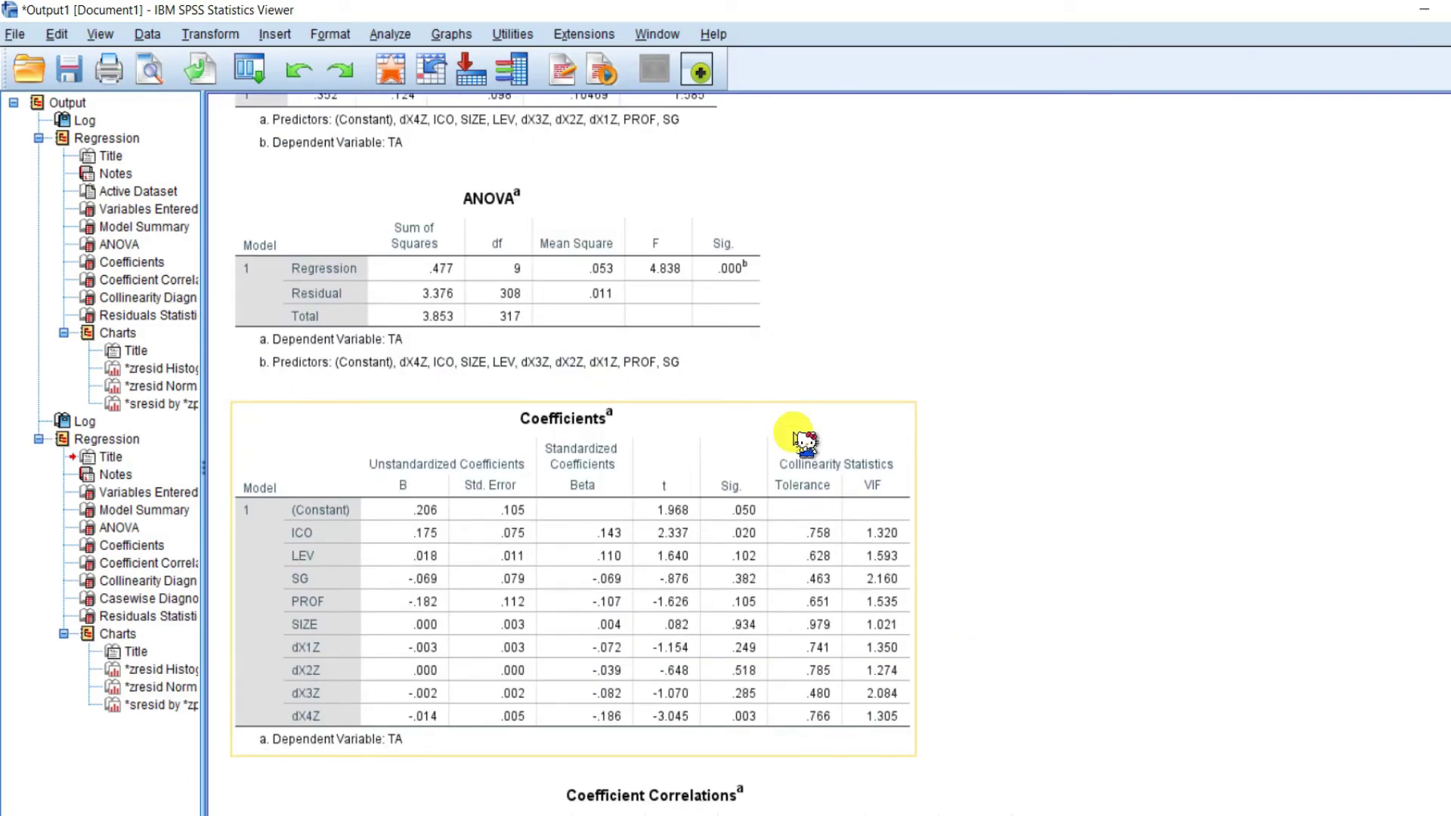
scroll(567, 438, down, 1)
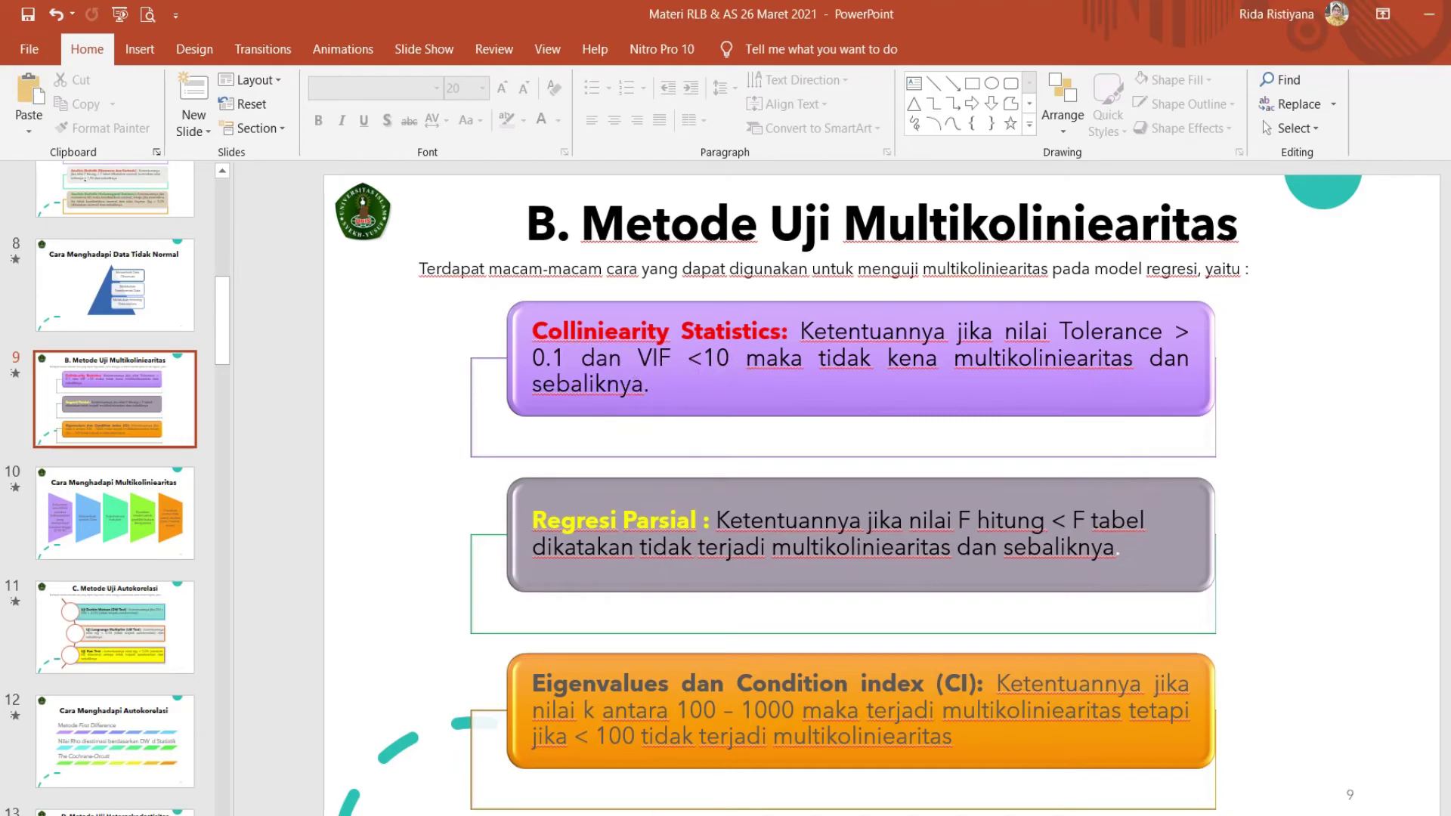
- Switch from the PowerPoint slide back to the SPSS Viewer and examine the Tolerance and VIF columns of the Coefficients table
mouse_move(559, 814)
click(512, 802)
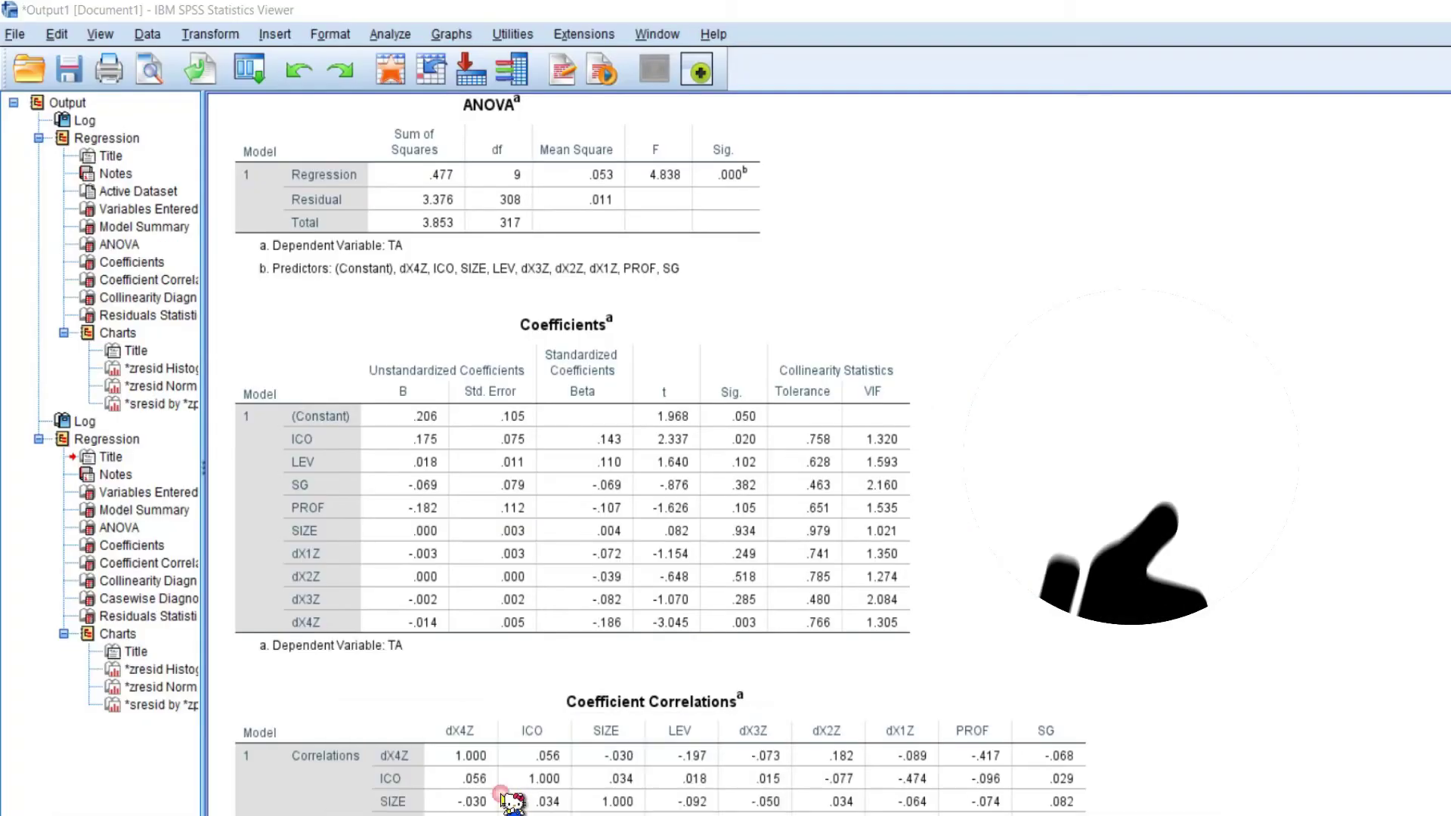
click(828, 472)
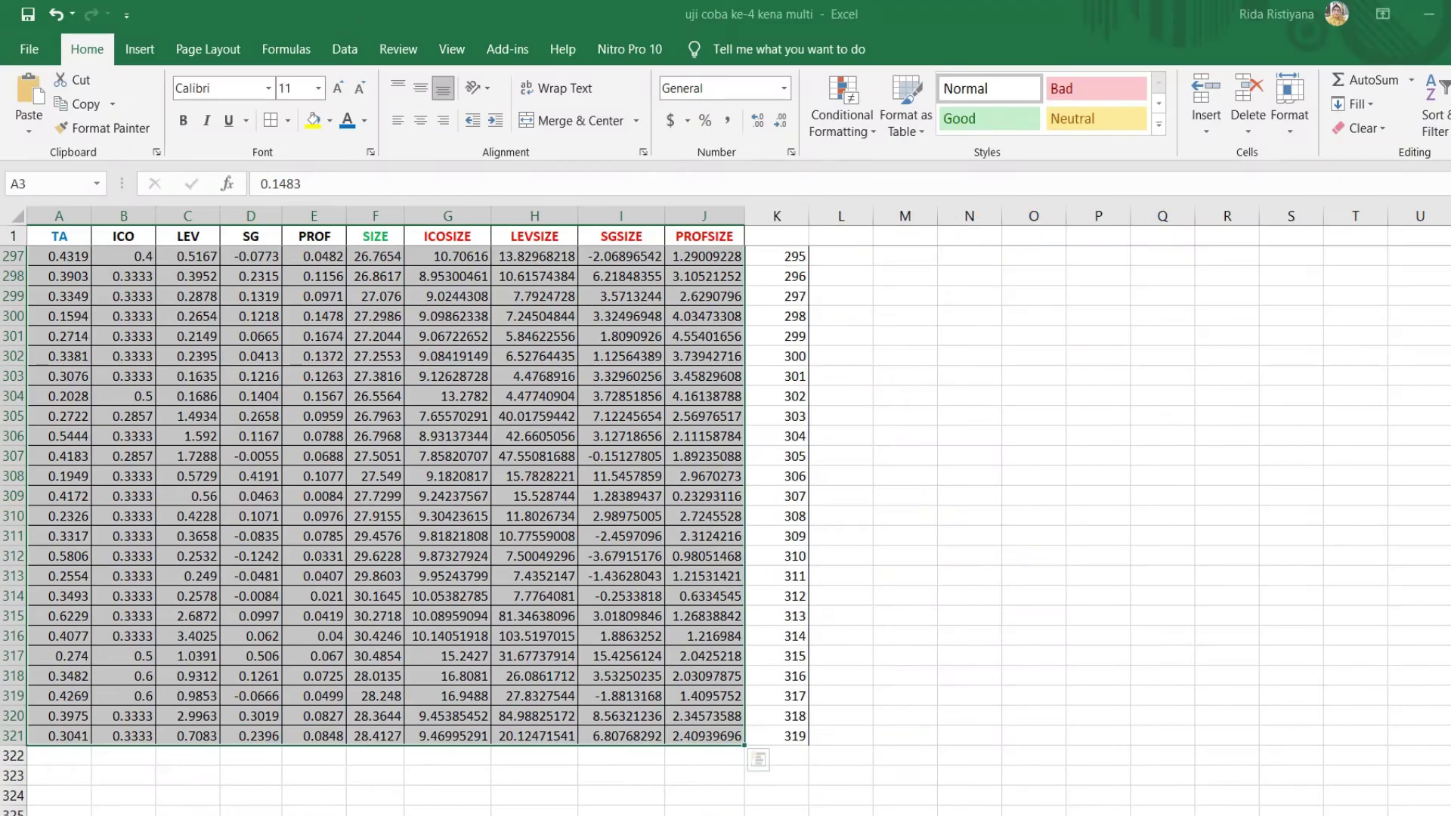
- In the Excel workbook, compare the Coefficients tables under the headings "kena multi" and "bebas multi"
click(910, 576)
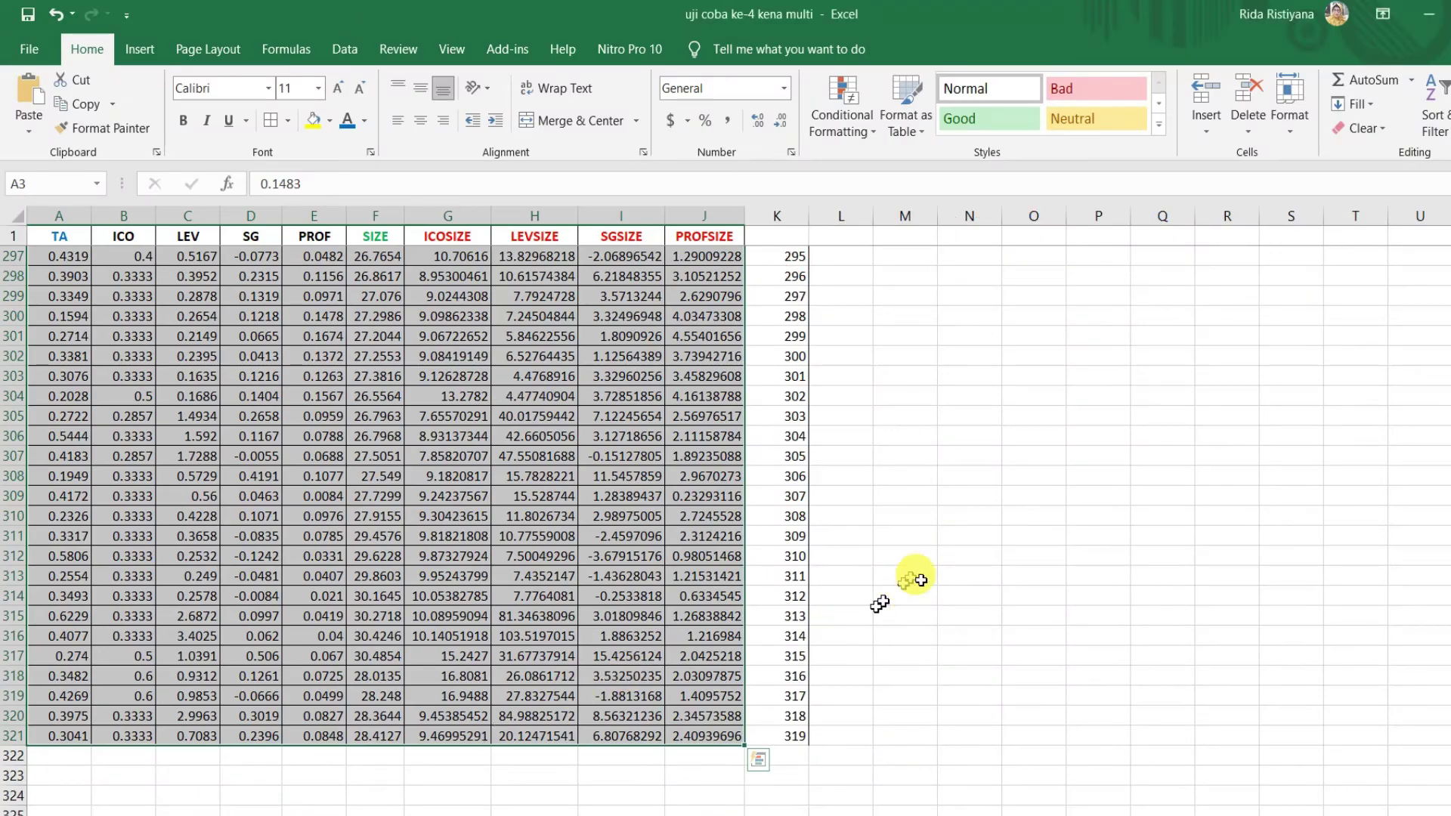
scroll(593, 534, up, 20)
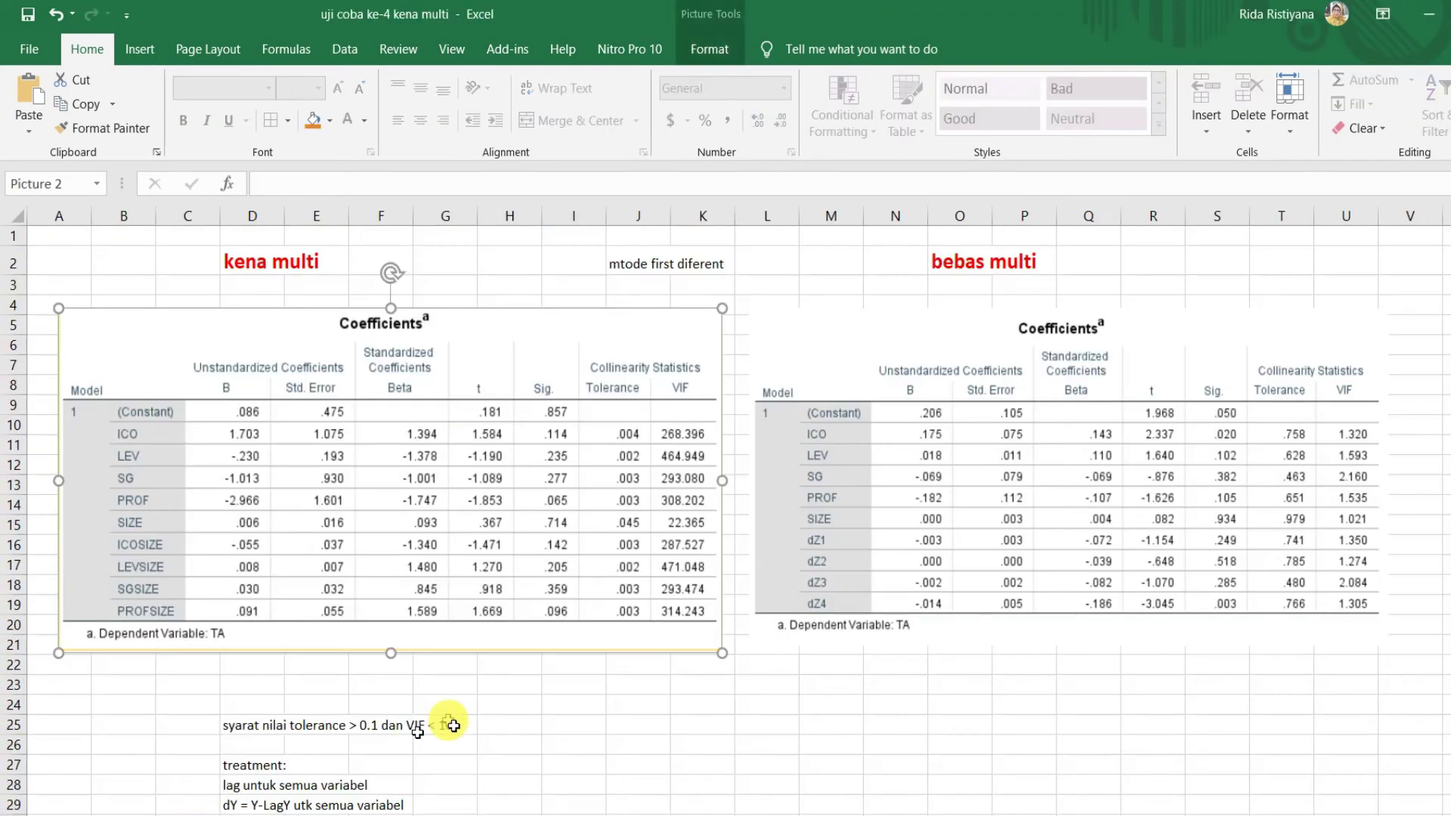
click(767, 704)
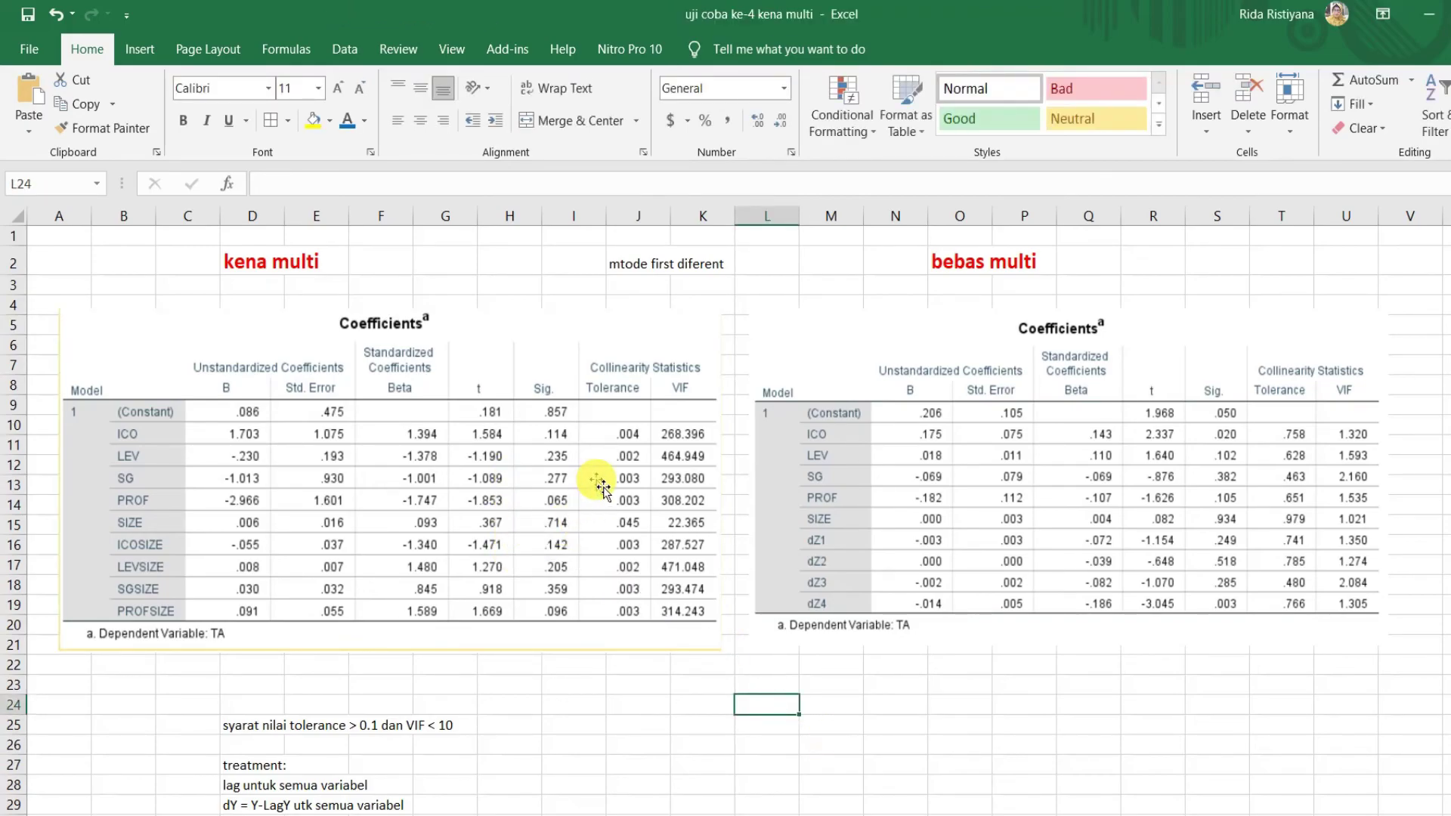
click(281, 273)
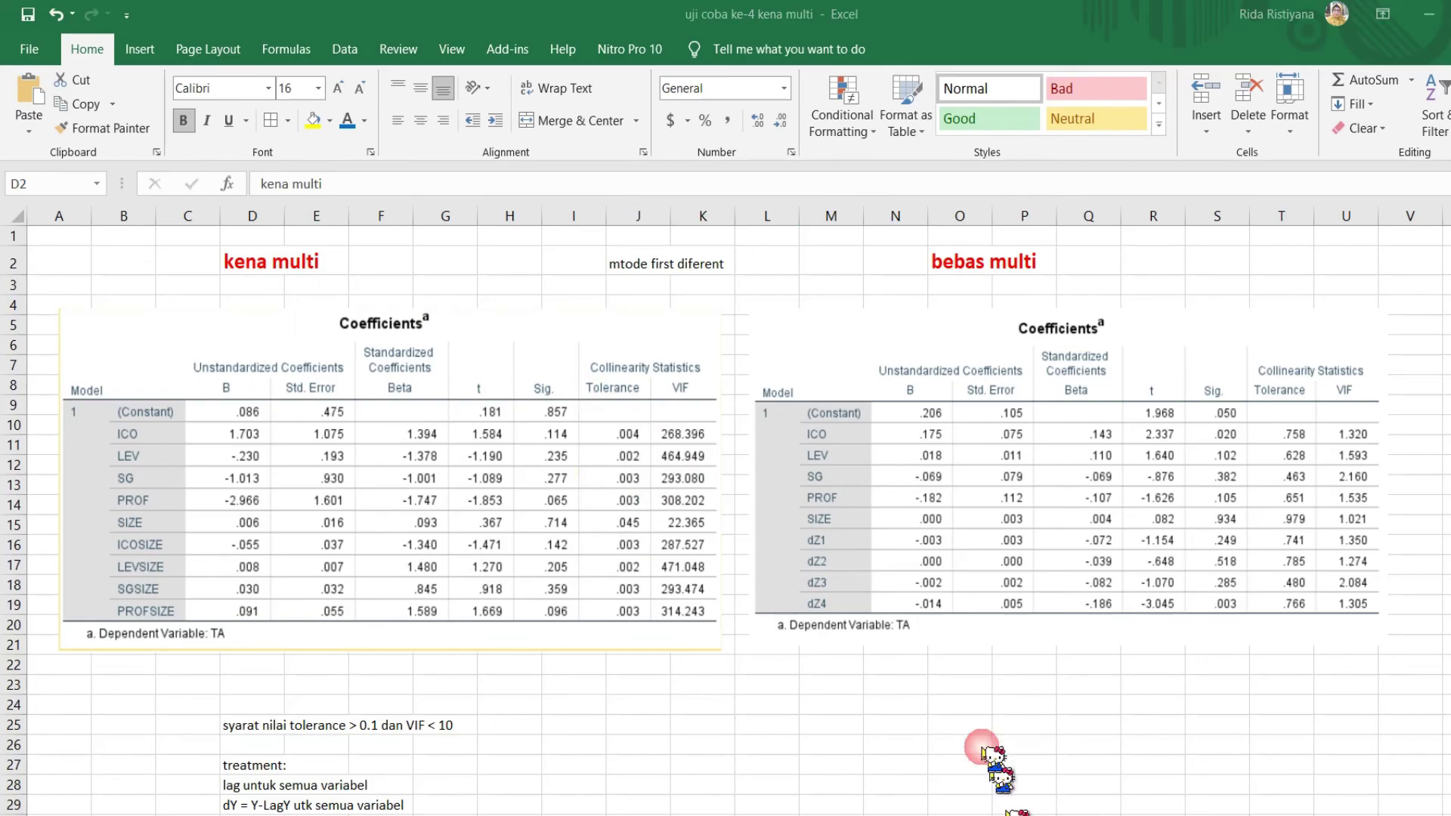
click(280, 265)
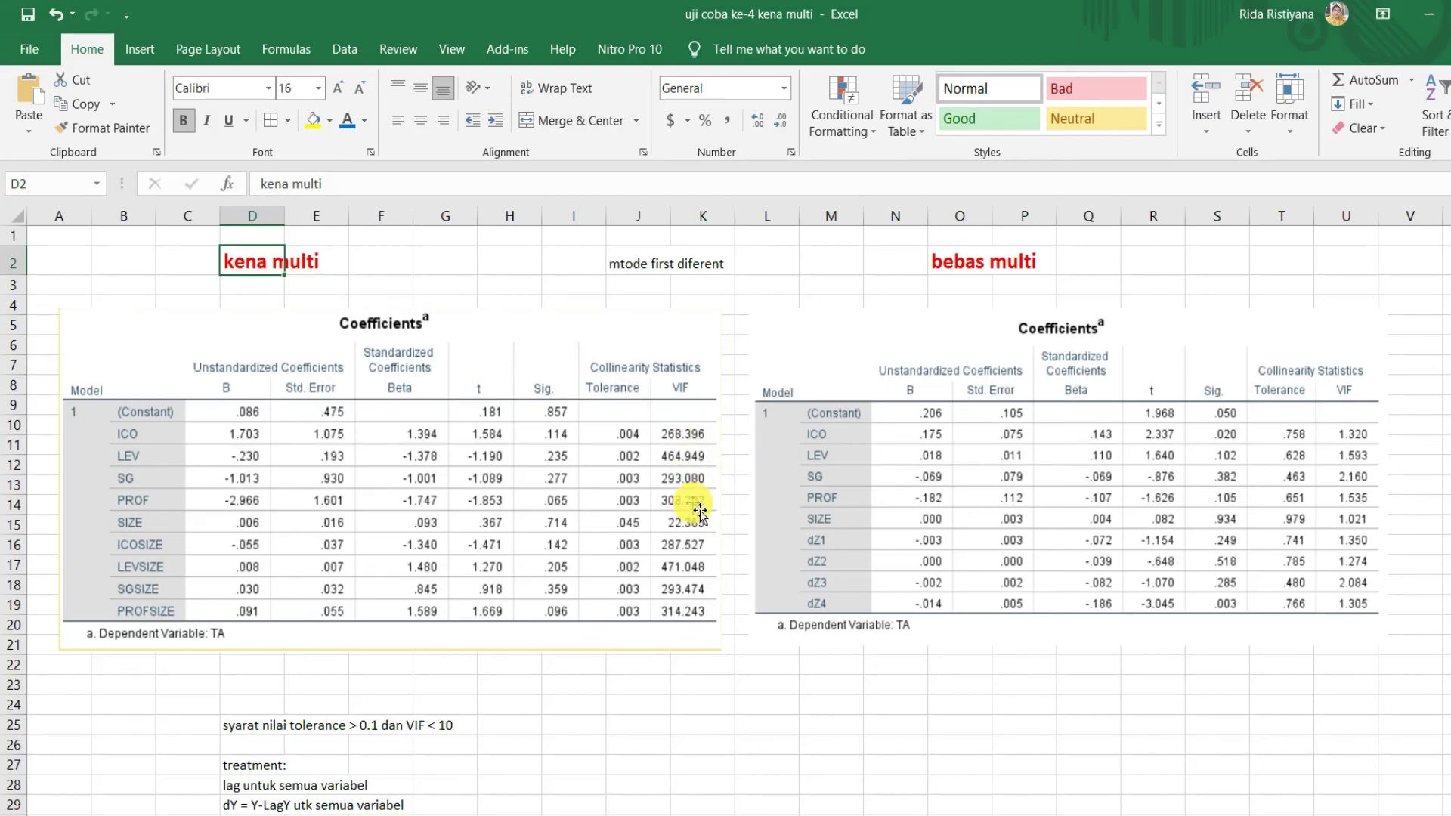
- Check the workbook's "bebas multi" table against the Coefficients table with dX1Z to dX4Z in the SPSS Viewer output
click(977, 267)
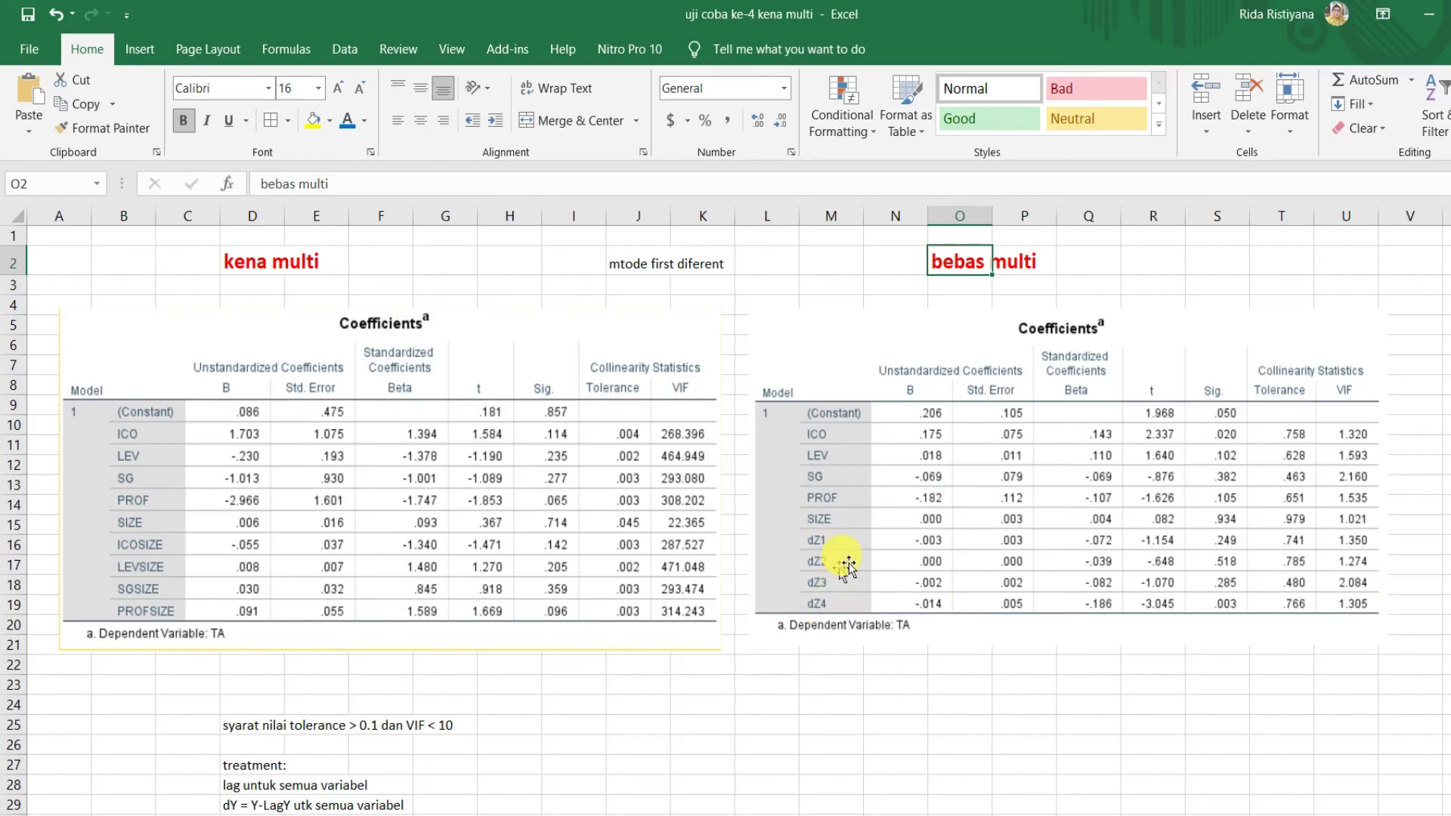
mouse_move(552, 810)
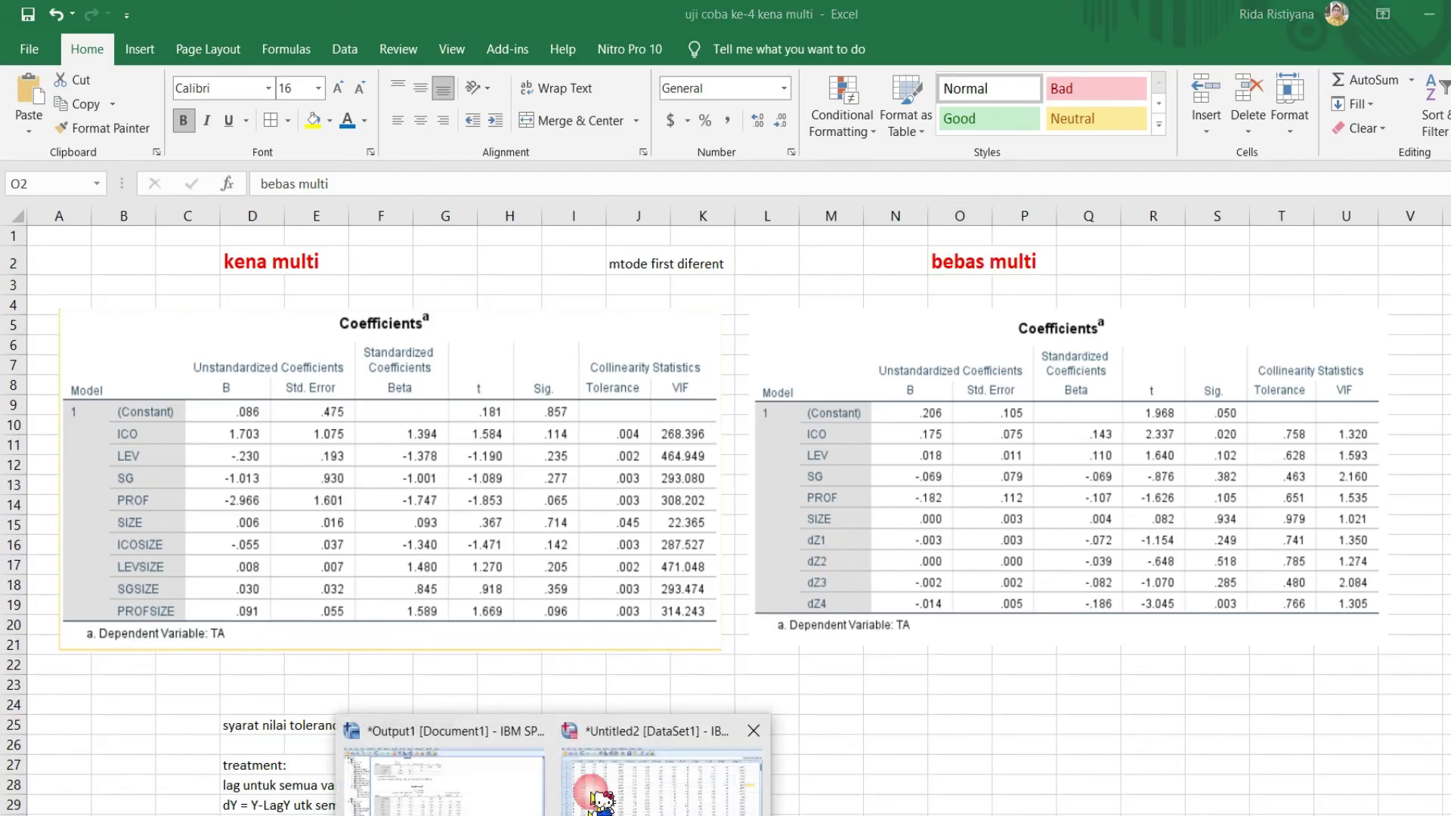
click(491, 790)
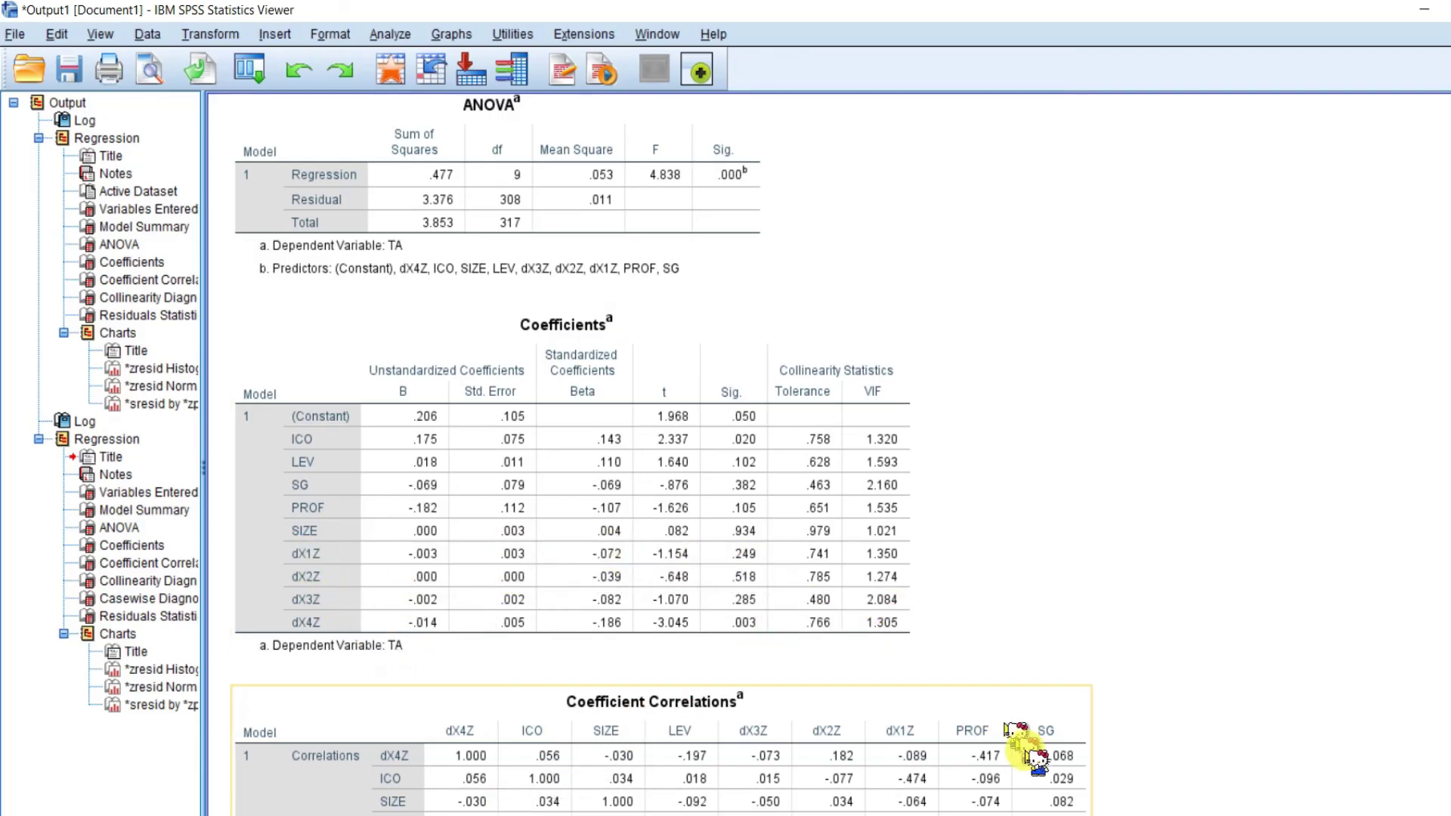
scroll(1208, 446, down, 2)
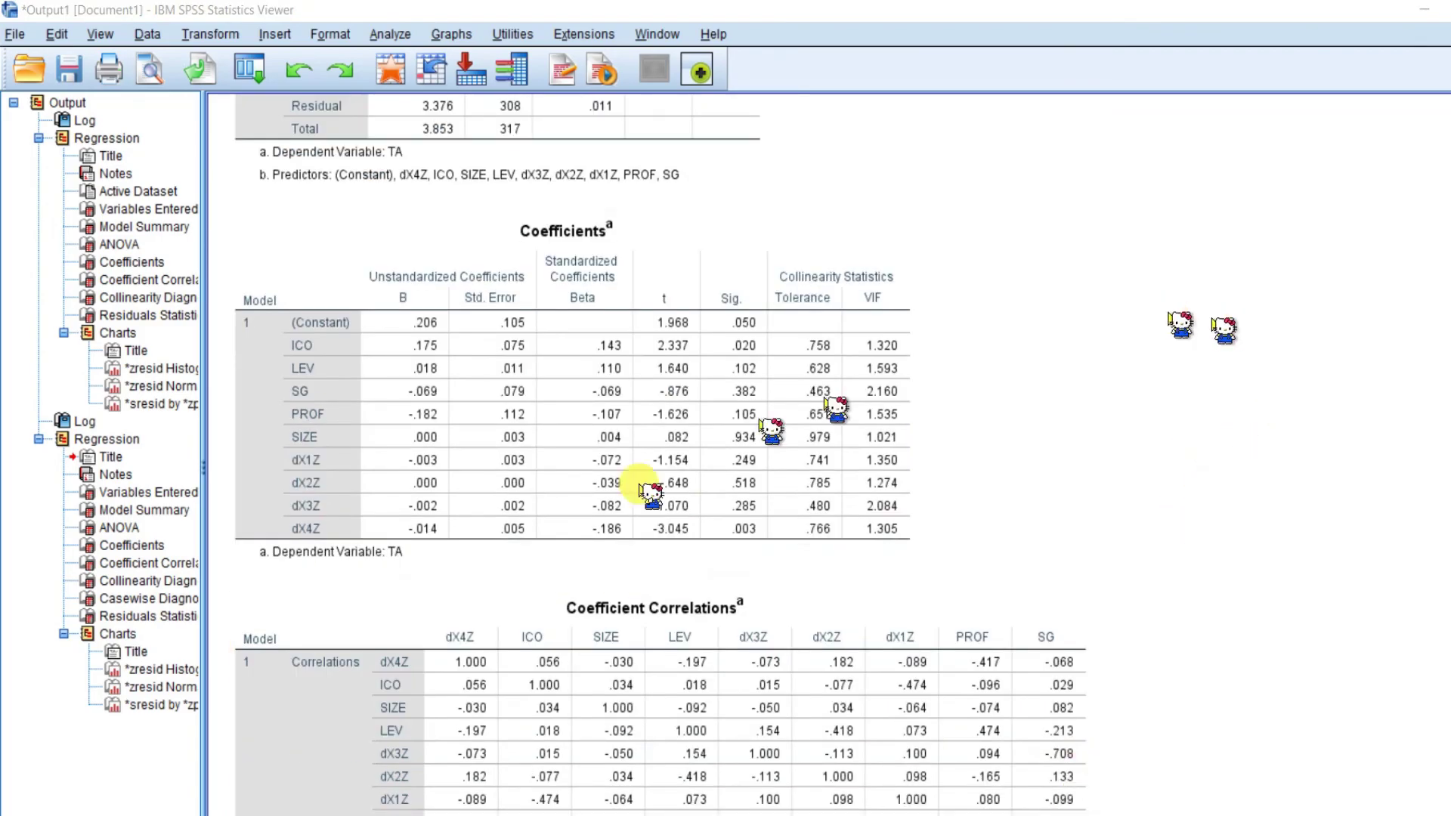
click(542, 451)
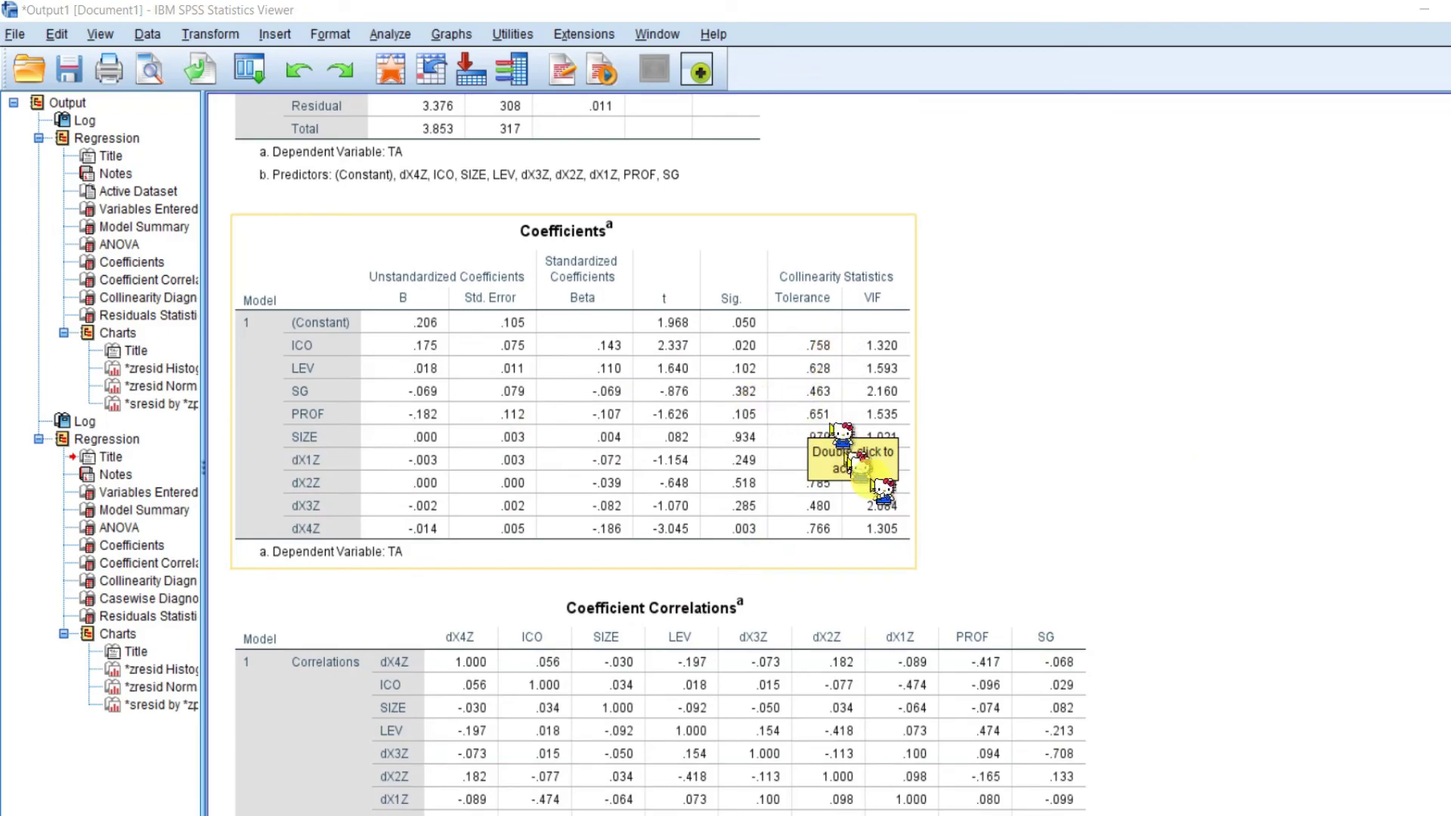
click(809, 638)
click(944, 569)
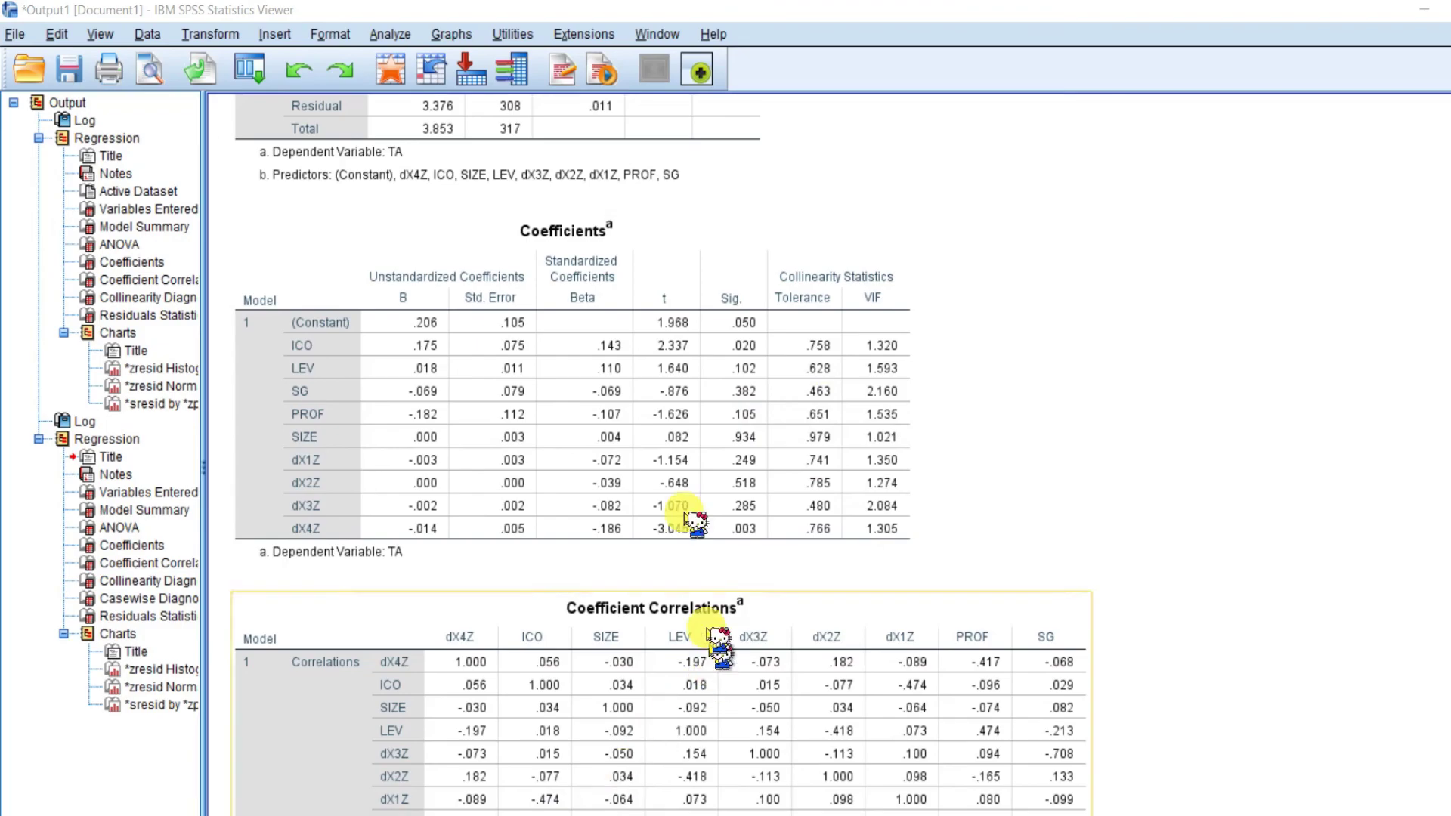
- Switch back to the Excel workbook and review the two Coefficients table pictures from before and after the first-difference treatment
key(alt+Tab)
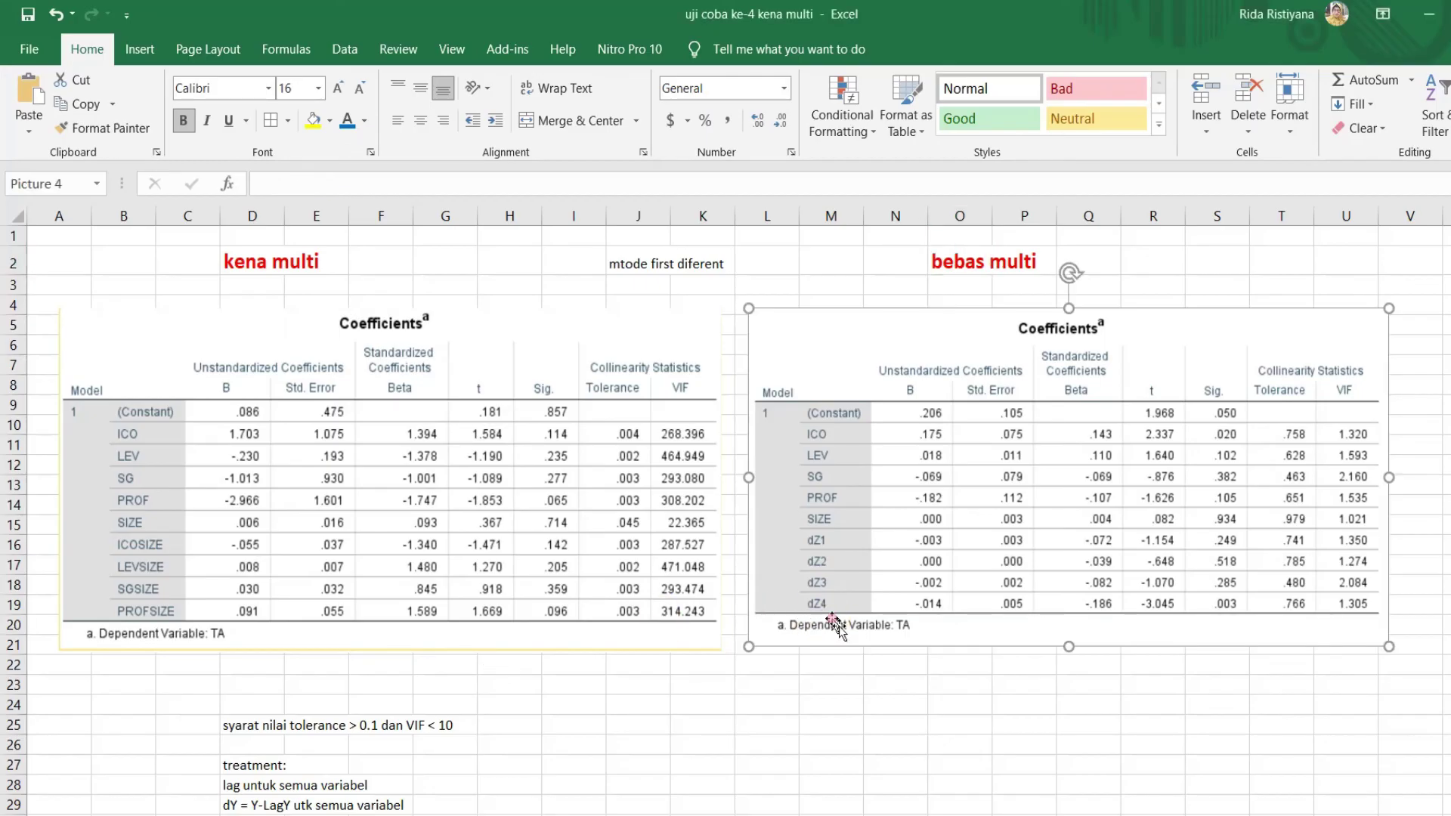
click(424, 437)
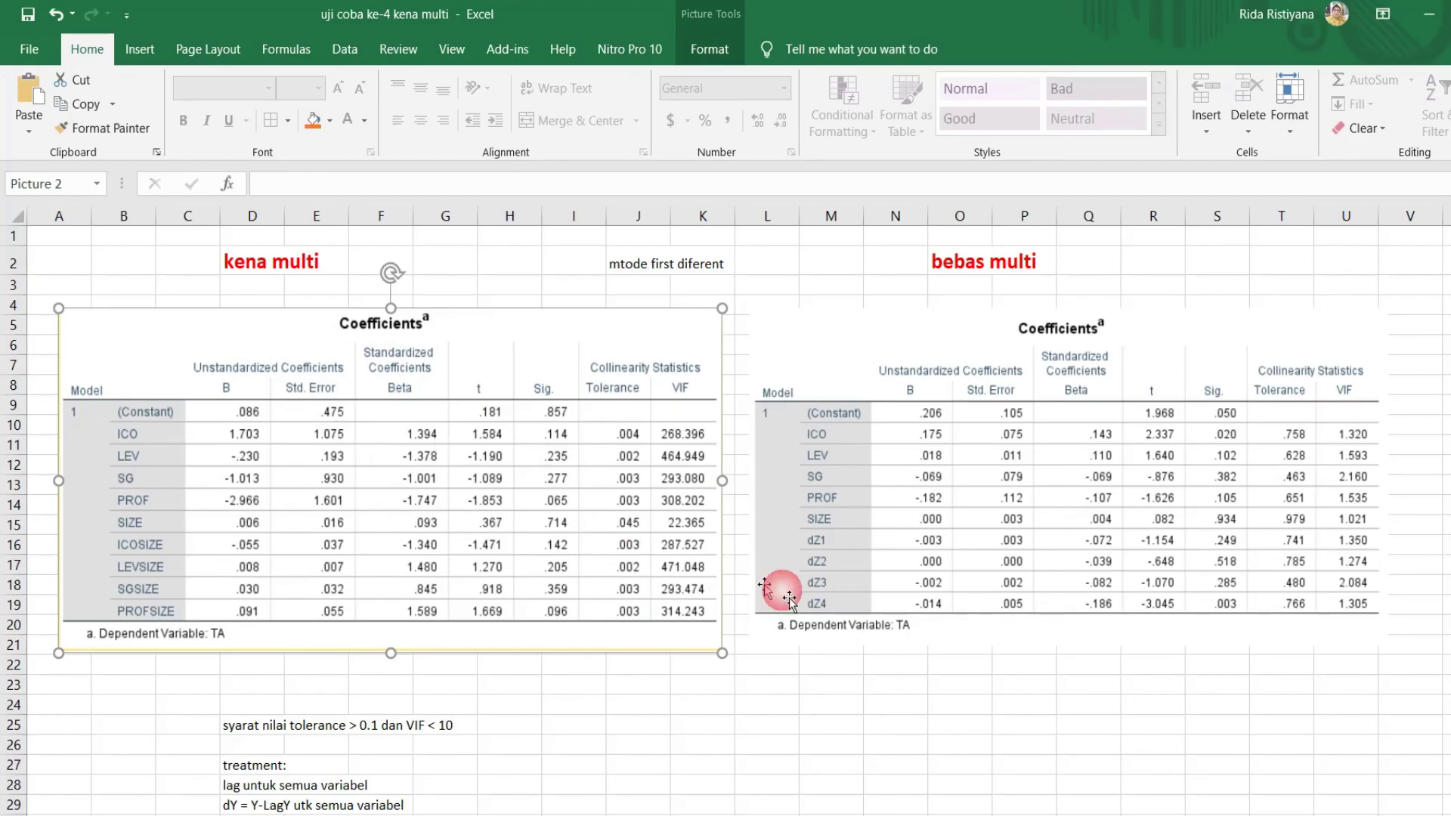
click(1136, 505)
click(1089, 727)
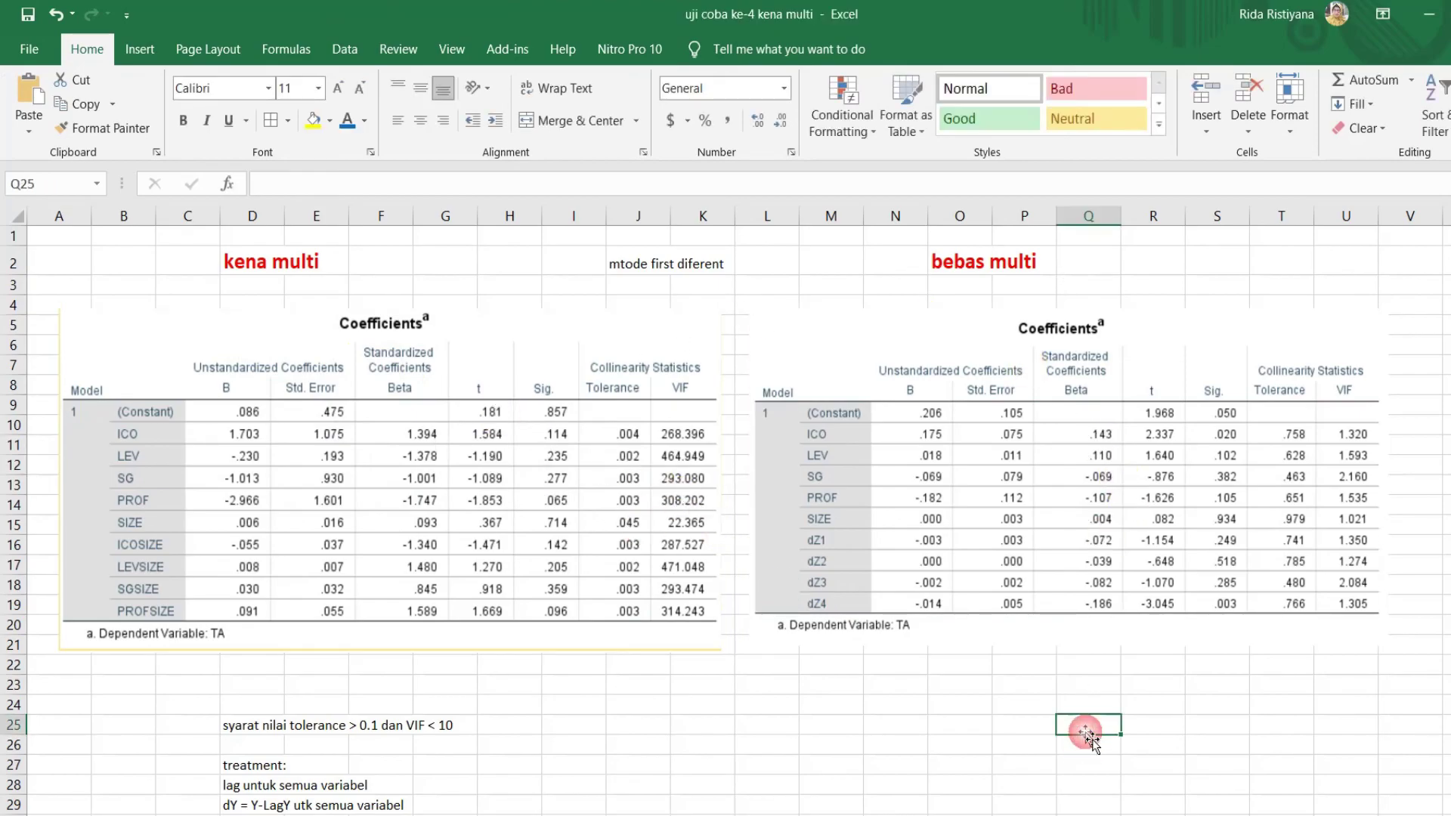
scroll(1093, 740, down, 2)
scroll(1093, 741, up, 2)
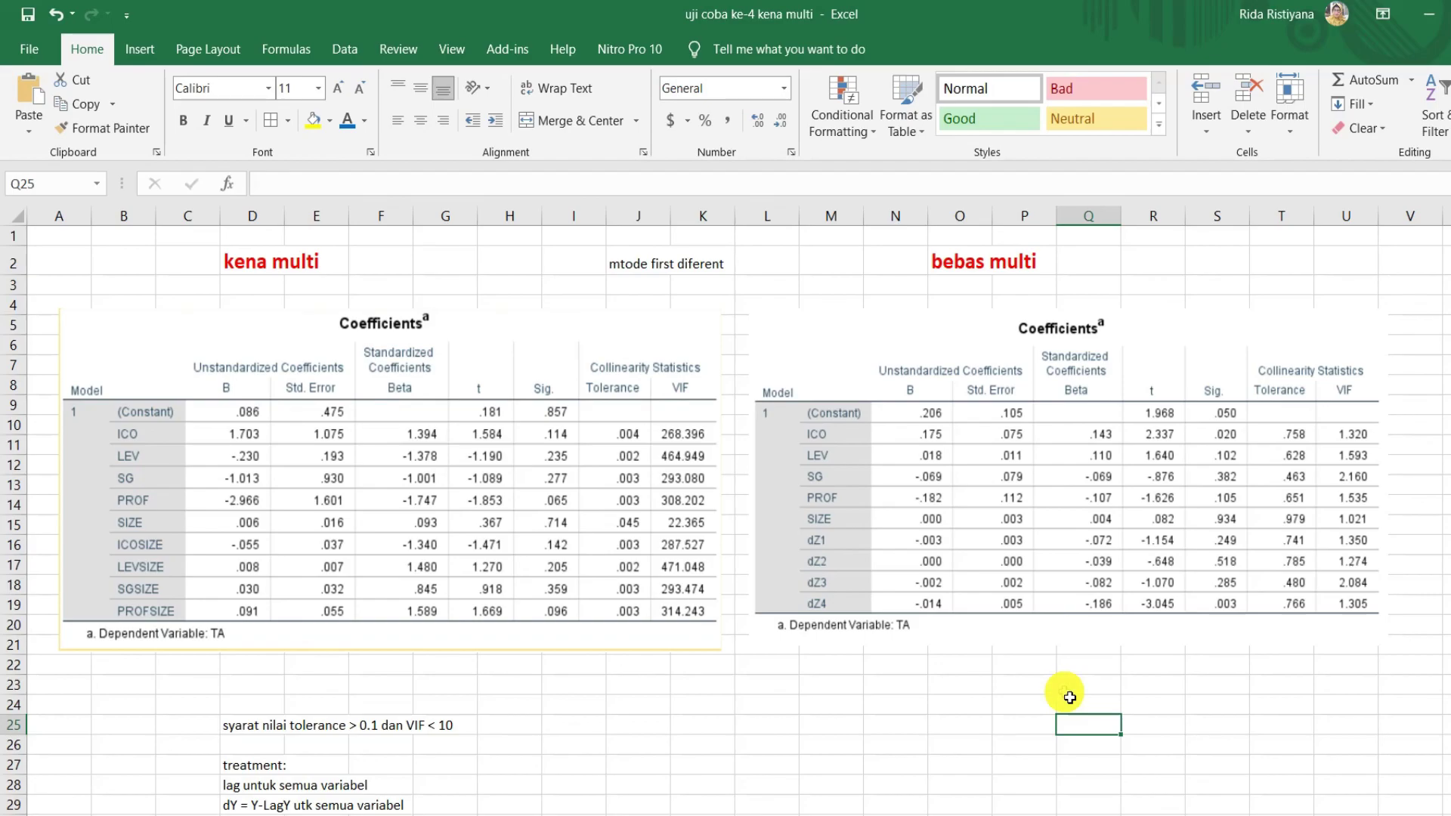
click(1096, 685)
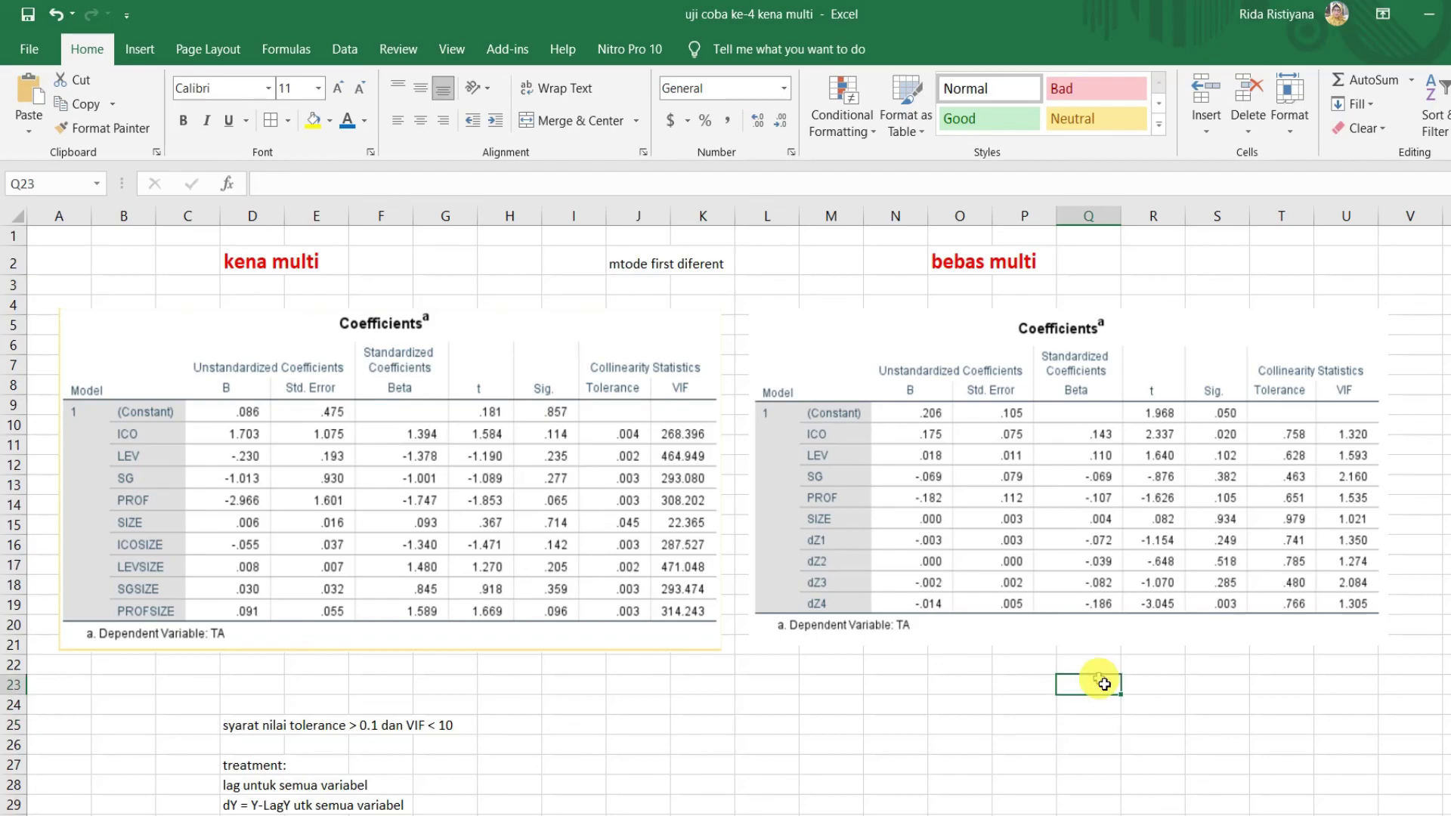